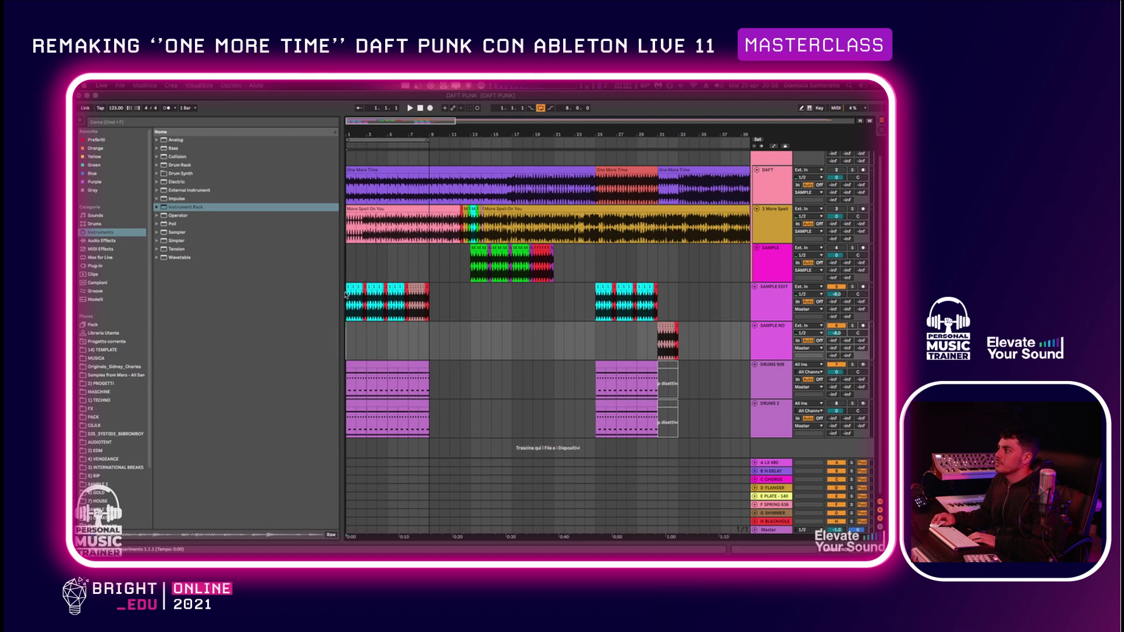
# Listen to the start of the arrangement with the SAMPLE EDIT track and the first drums track each played in solo
pyautogui.click(346, 293)
pyautogui.press('space')
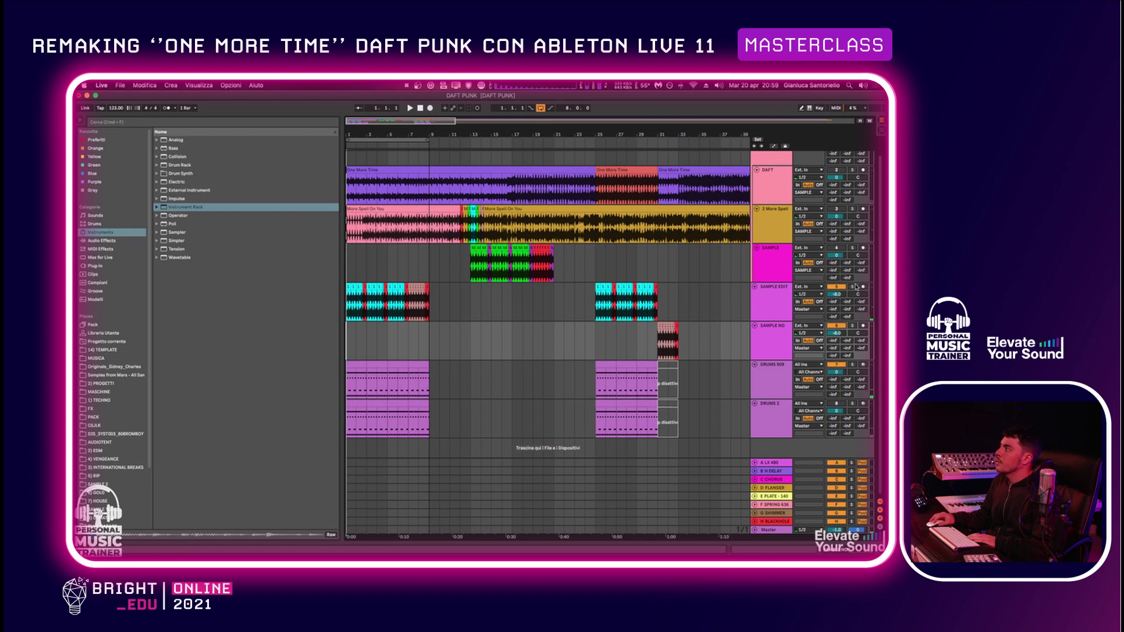
pyautogui.click(352, 286)
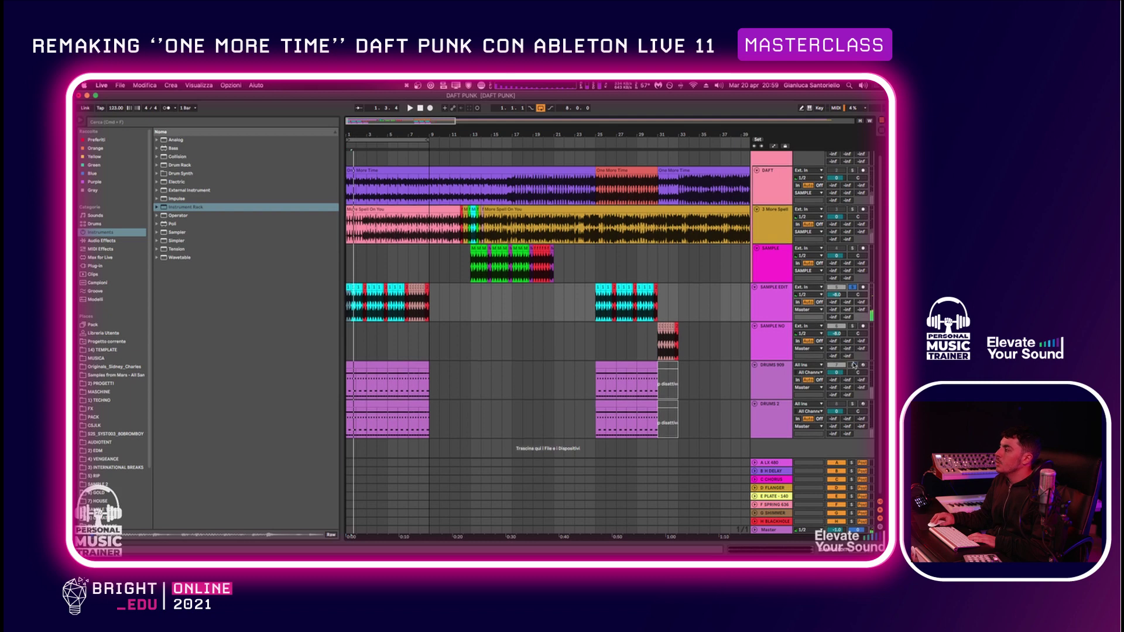
pyautogui.click(358, 380)
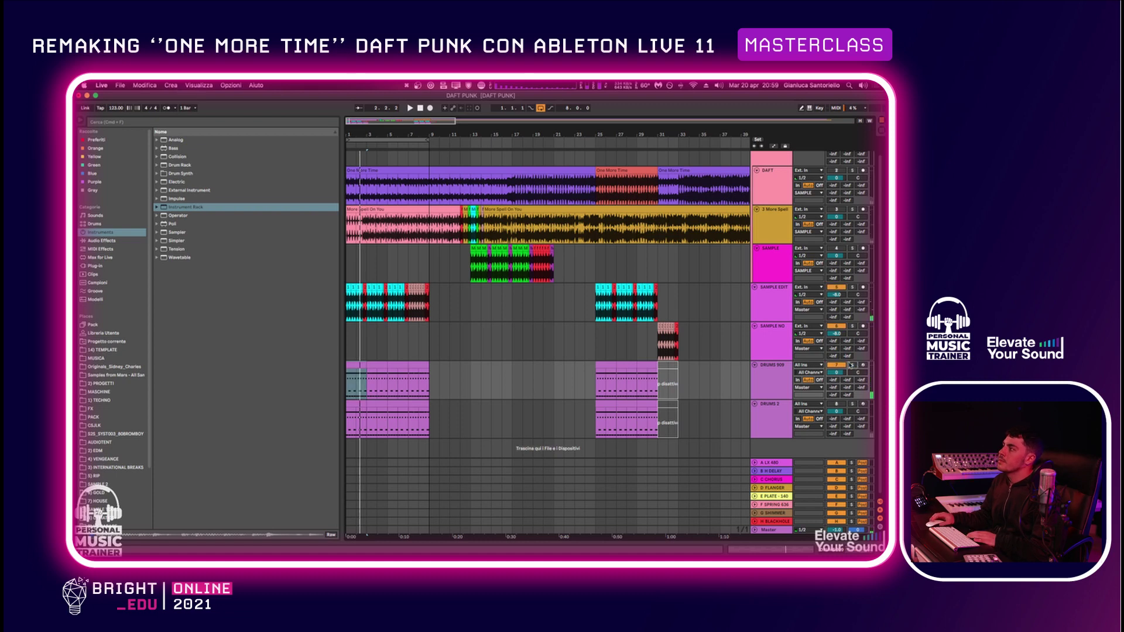
# Move the DAFT track out of the SAMPLE group to just above SAMPLE EDIT, and collapse and deactivate the group
pyautogui.scroll(1, 598, 267)
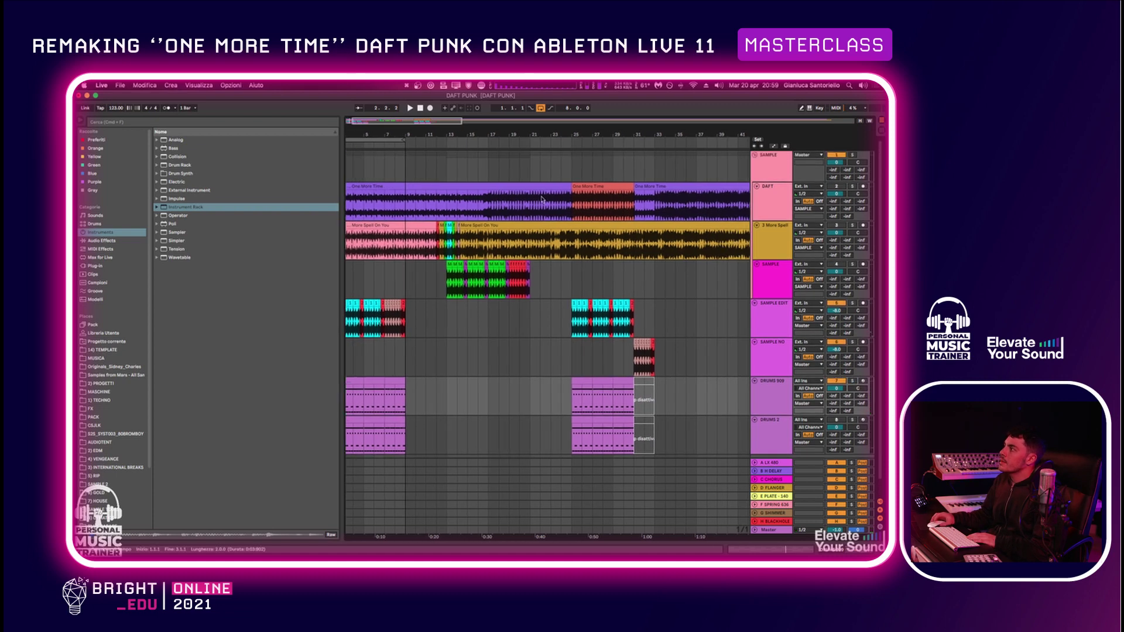
pyautogui.click(398, 185)
pyautogui.moveTo(771, 197); pyautogui.dragTo(776, 296)
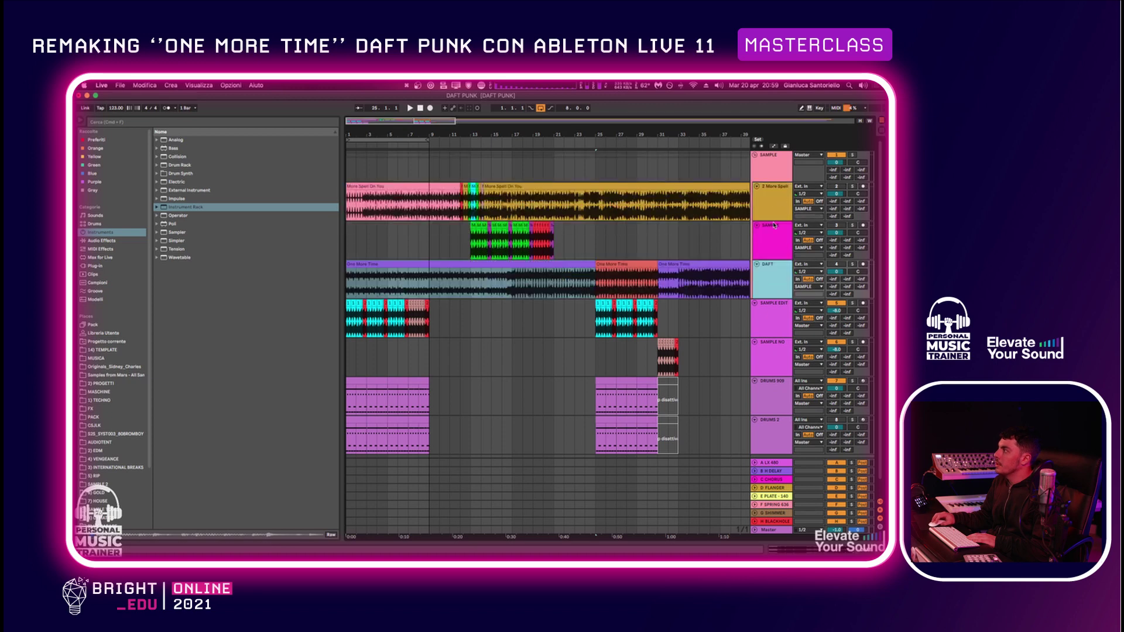
pyautogui.click(755, 156)
pyautogui.click(769, 169)
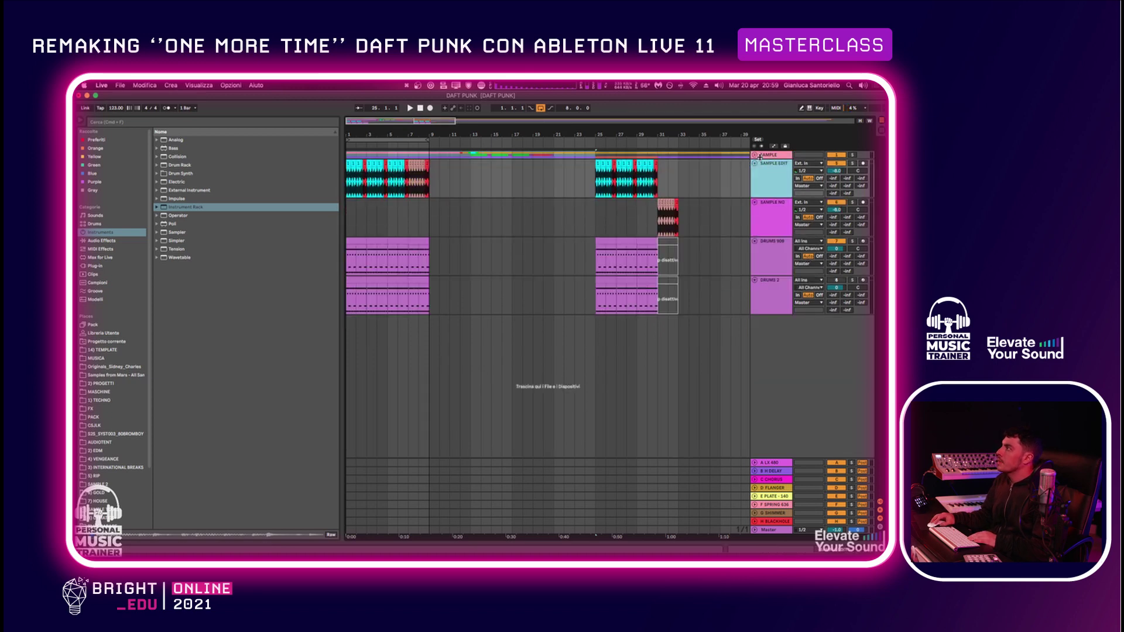
pyautogui.click(756, 156)
pyautogui.click(769, 287)
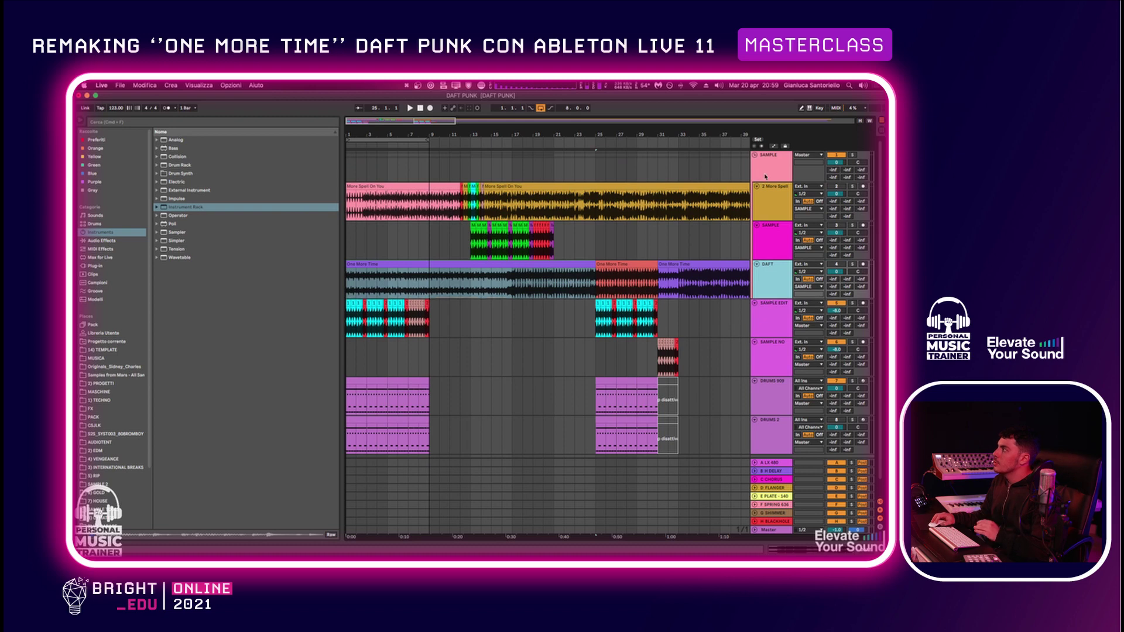
pyautogui.moveTo(773, 276)
pyautogui.mouseDown()
pyautogui.moveTo(773, 321)
pyautogui.moveTo(771, 279)
pyautogui.mouseUp()
pyautogui.click(755, 156)
pyautogui.click(773, 155)
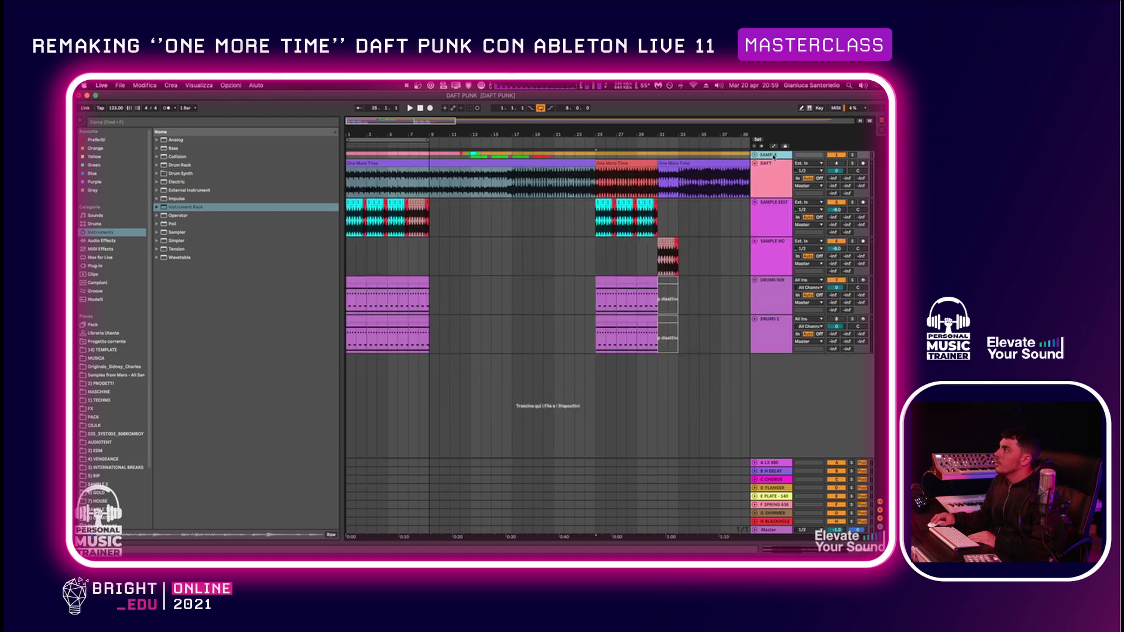
pyautogui.click(829, 155)
# Rename the DAFT track as REFERENCE and solo it
pyautogui.click(776, 172)
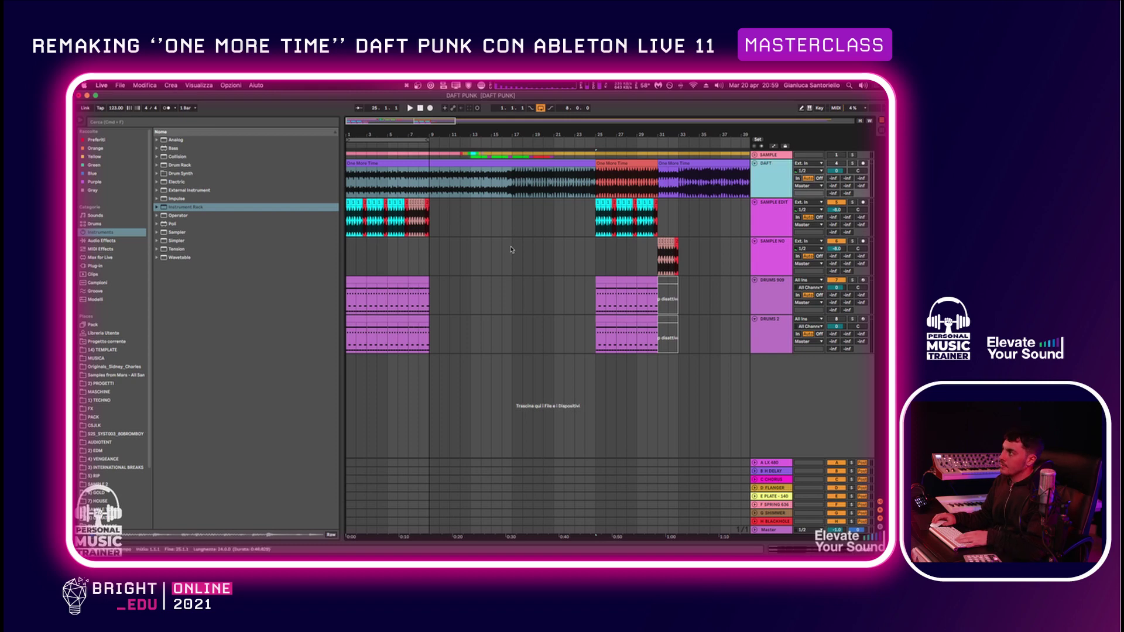
pyautogui.write('REFERENCE')
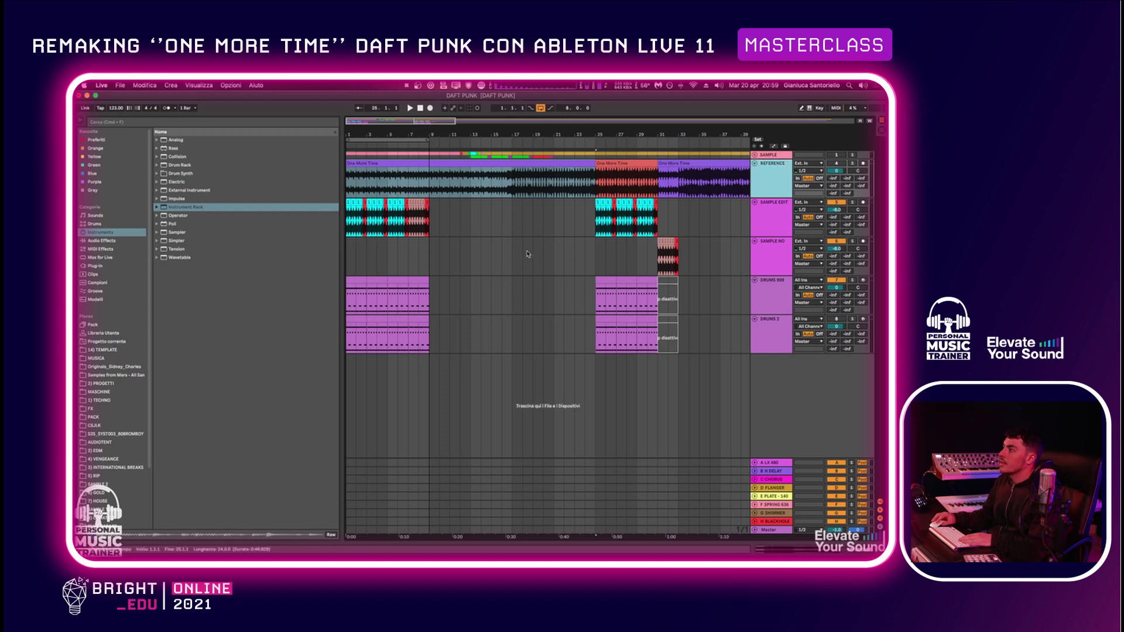
pyautogui.click(381, 164)
pyautogui.click(854, 164)
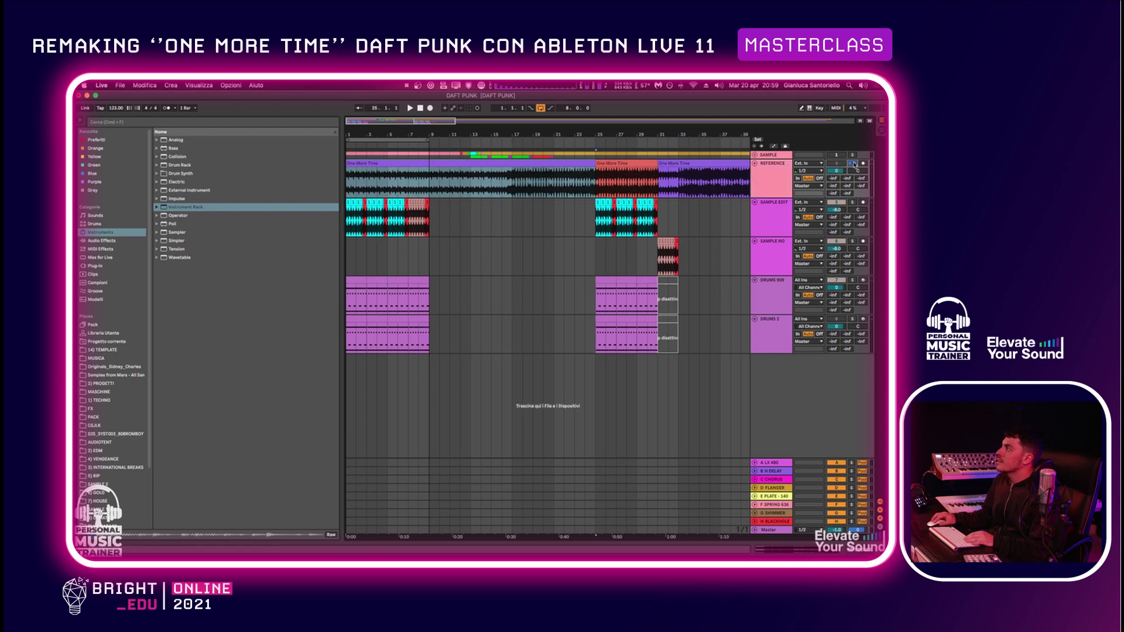
# Move the sample and drum clips that start at bar 25 to bar 49
pyautogui.moveTo(464, 134); pyautogui.dragTo(464, 121)
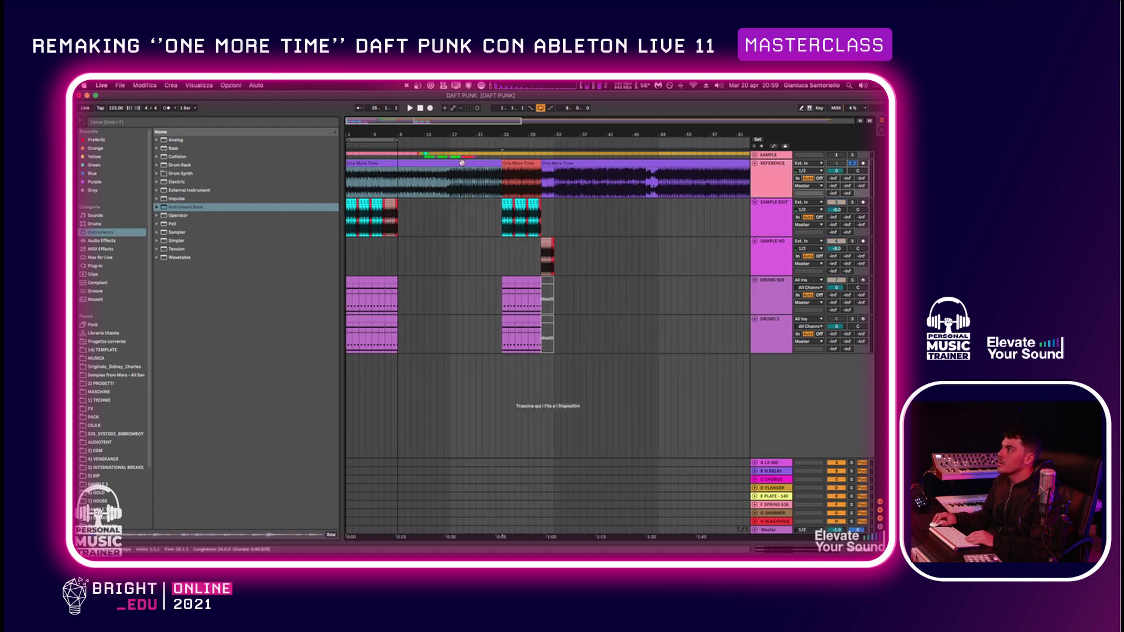
pyautogui.moveTo(502, 218); pyautogui.dragTo(550, 318)
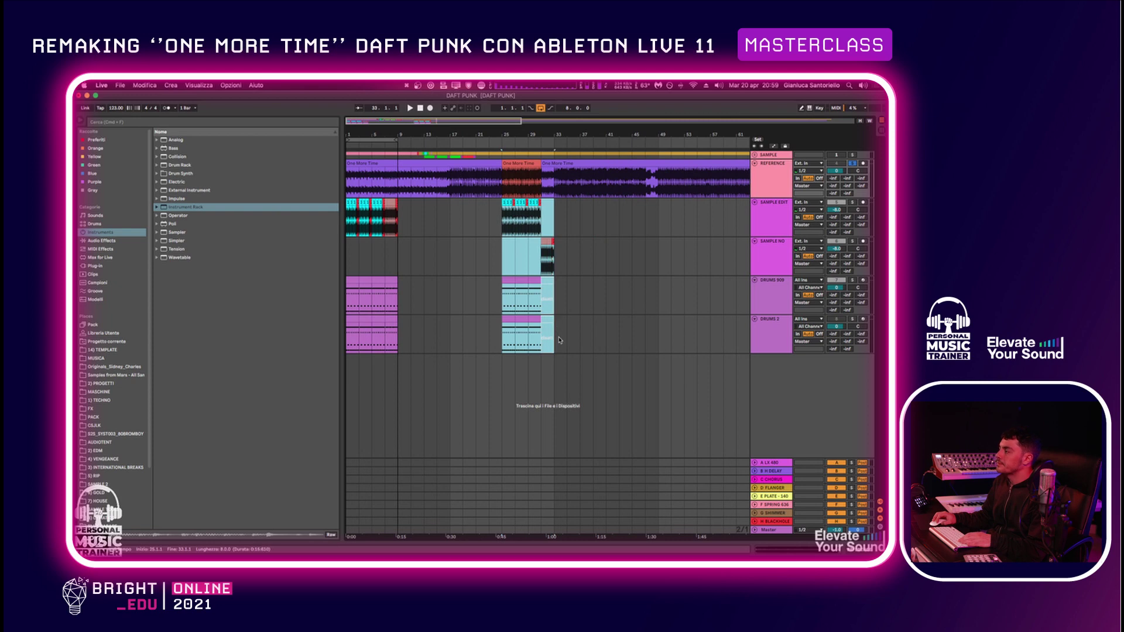
pyautogui.press('super+x')
pyautogui.click(659, 216)
pyautogui.press('super+v')
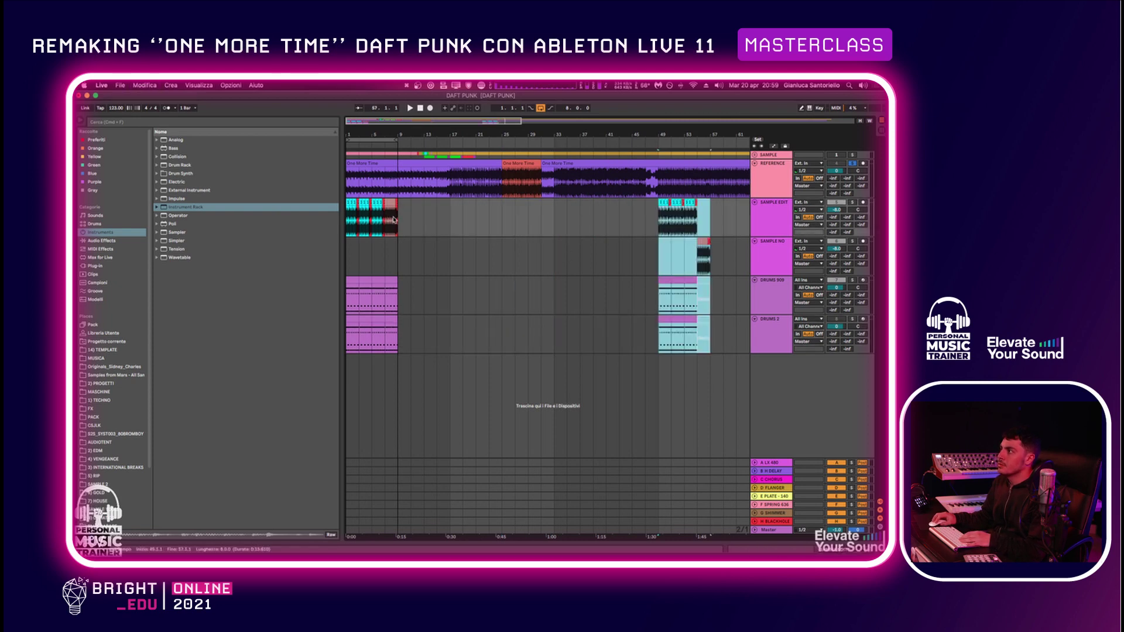
# Move the sample and drum clips in bars 1 to 9 to bar 25, under the red reference clip
pyautogui.moveTo(398, 221); pyautogui.dragTo(344, 329)
pyautogui.press('Delete')
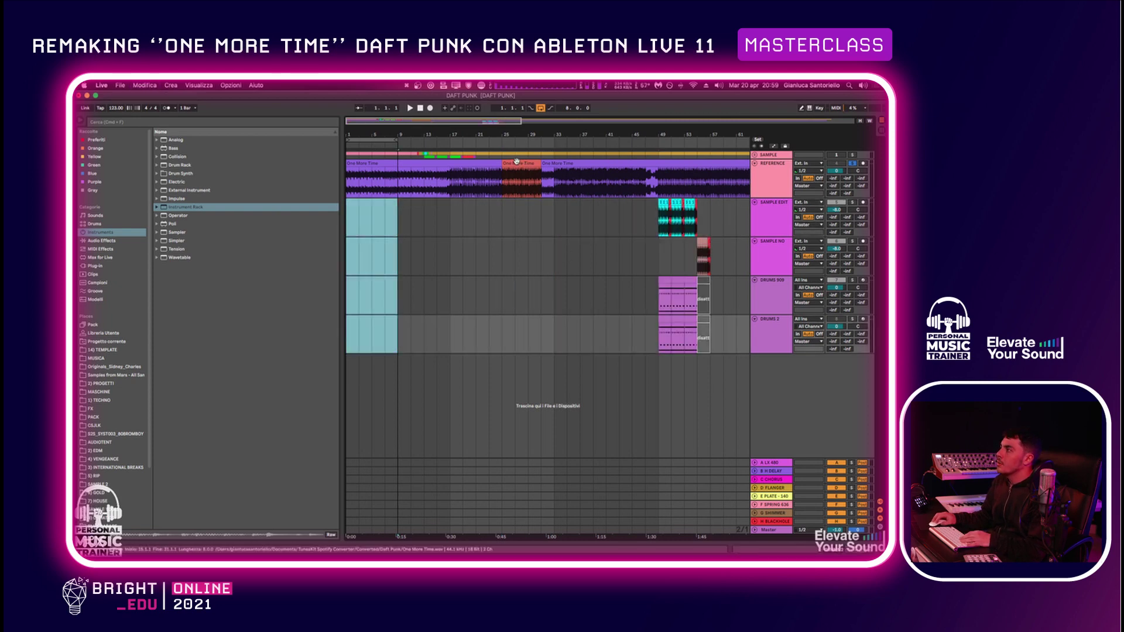
pyautogui.click(504, 223)
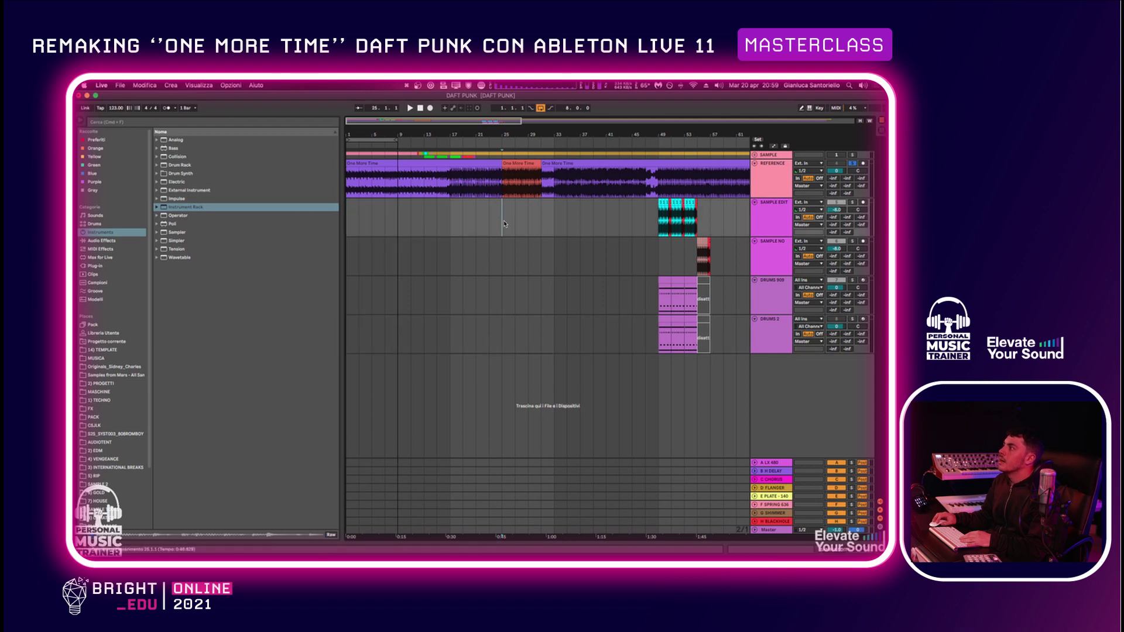
pyautogui.press('super+v')
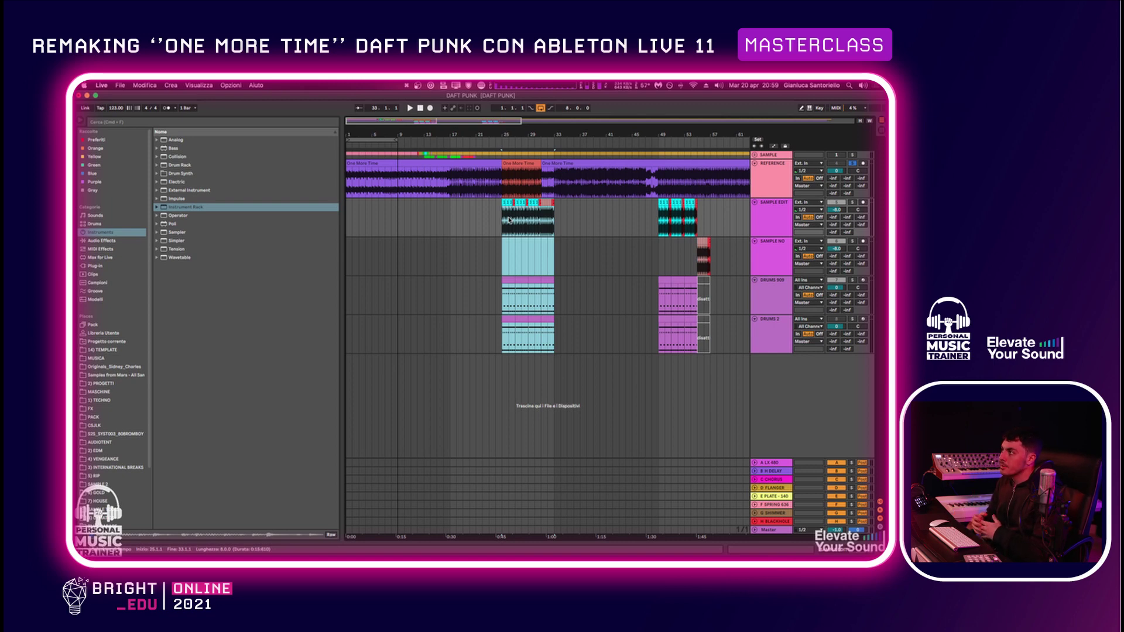
# Loop the first 32 bars of the REFERENCE track and play them from bar 1
pyautogui.click(398, 166)
pyautogui.keyDown('shift'); pyautogui.click(550, 170); pyautogui.keyUp('shift')
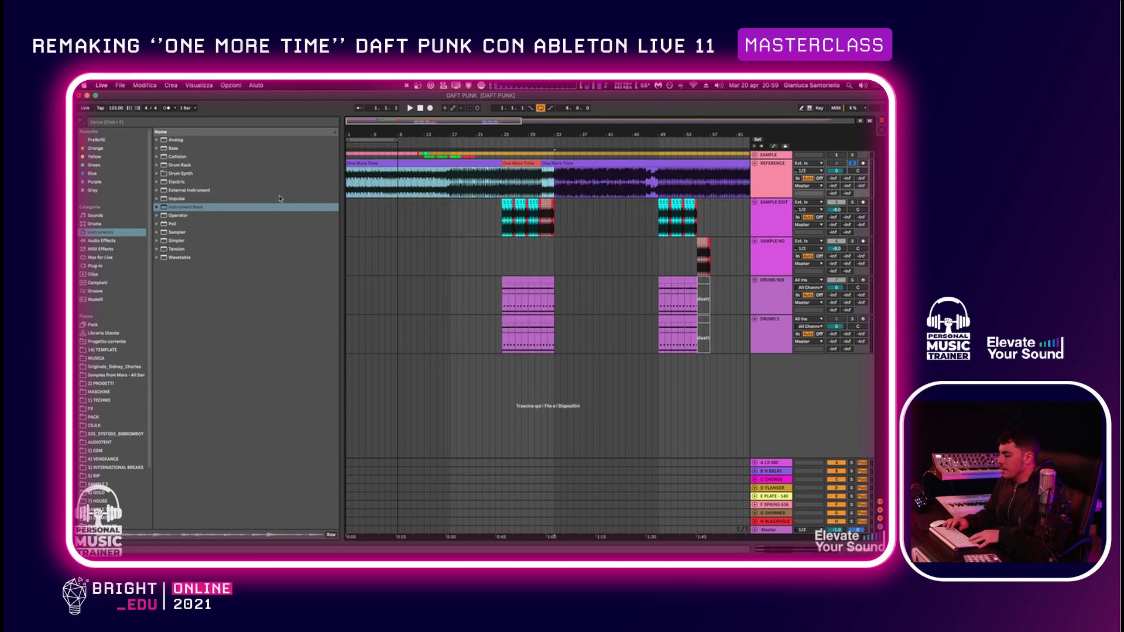
pyautogui.press('super+l')
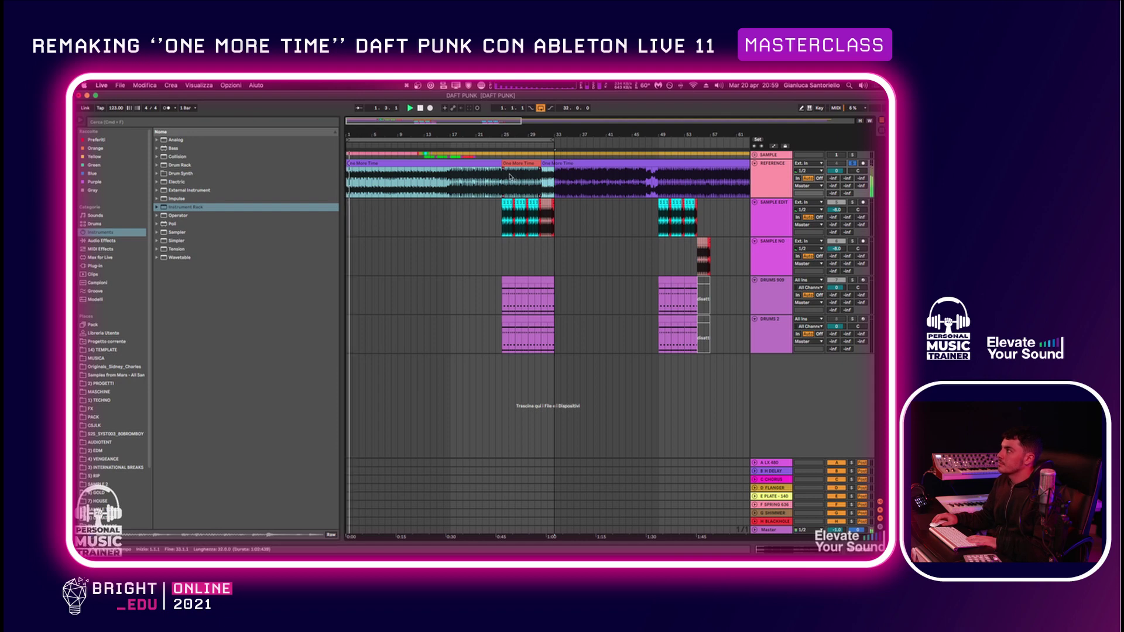
pyautogui.moveTo(354, 132); pyautogui.dragTo(434, 130)
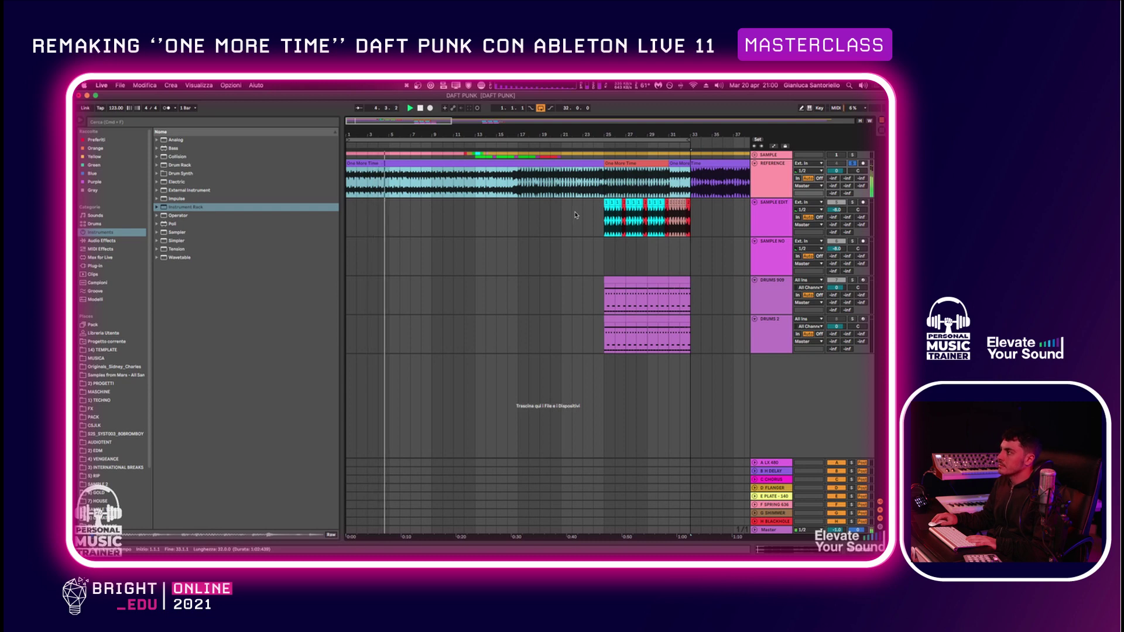
# Split the reference clip at bar 9 and at bar 17 while it plays
pyautogui.click(433, 181)
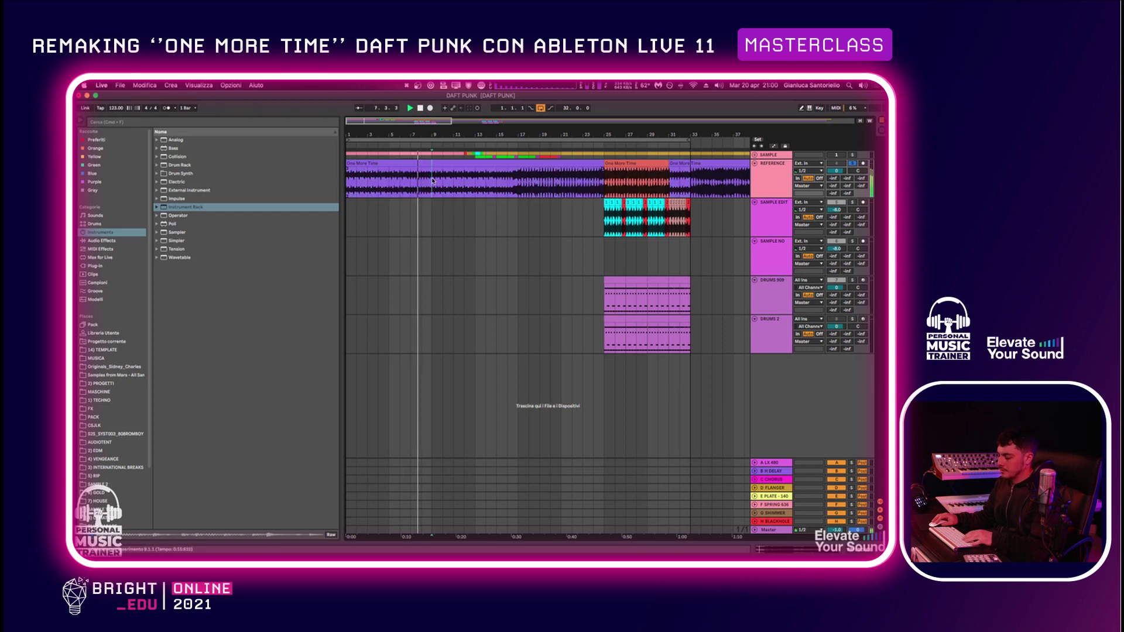
pyautogui.press('super+e')
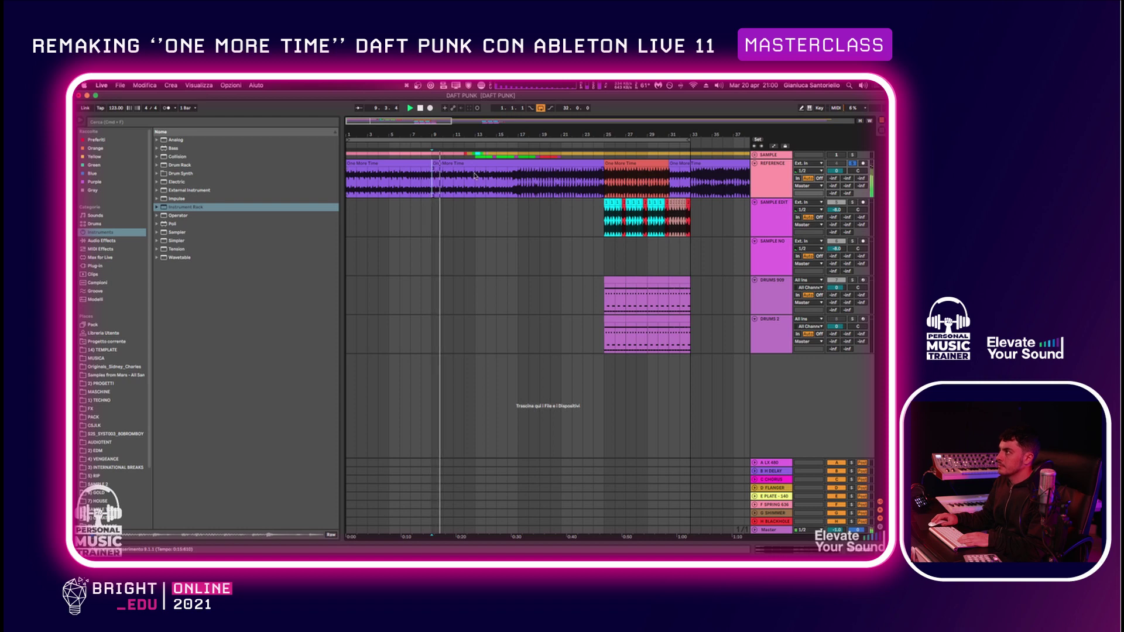
pyautogui.click(507, 182)
pyautogui.click(518, 182)
pyautogui.press('super+e')
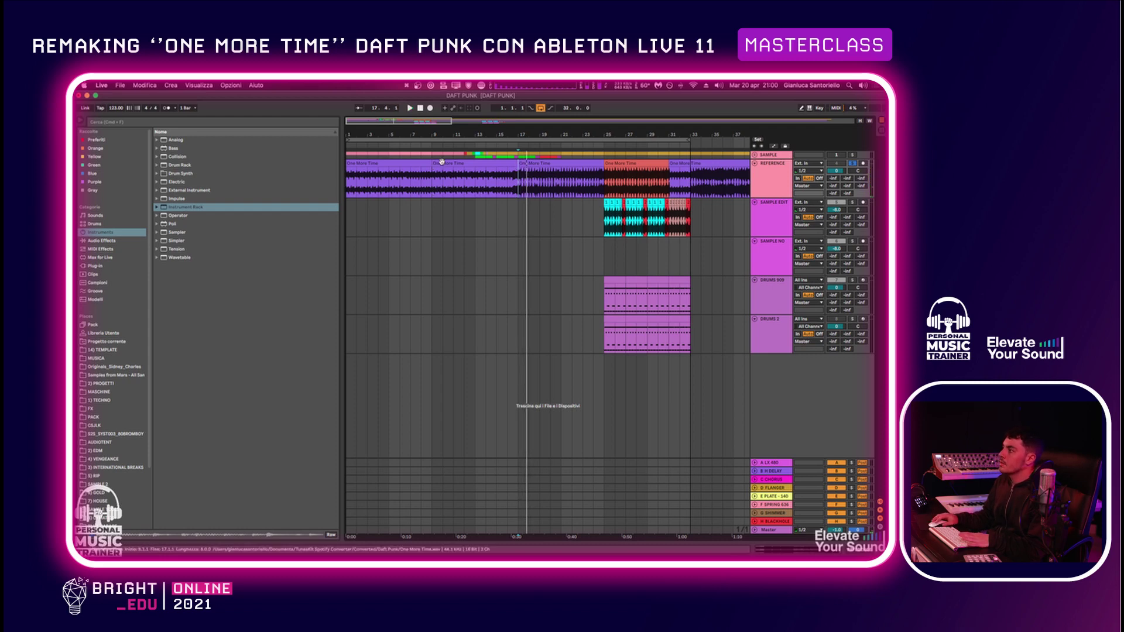
# Stop playback and add a locator named INTRO SOLO SAMPLE at bar 1 of the timeline
pyautogui.press('space')
pyautogui.moveTo(519, 184); pyautogui.dragTo(331, 185)
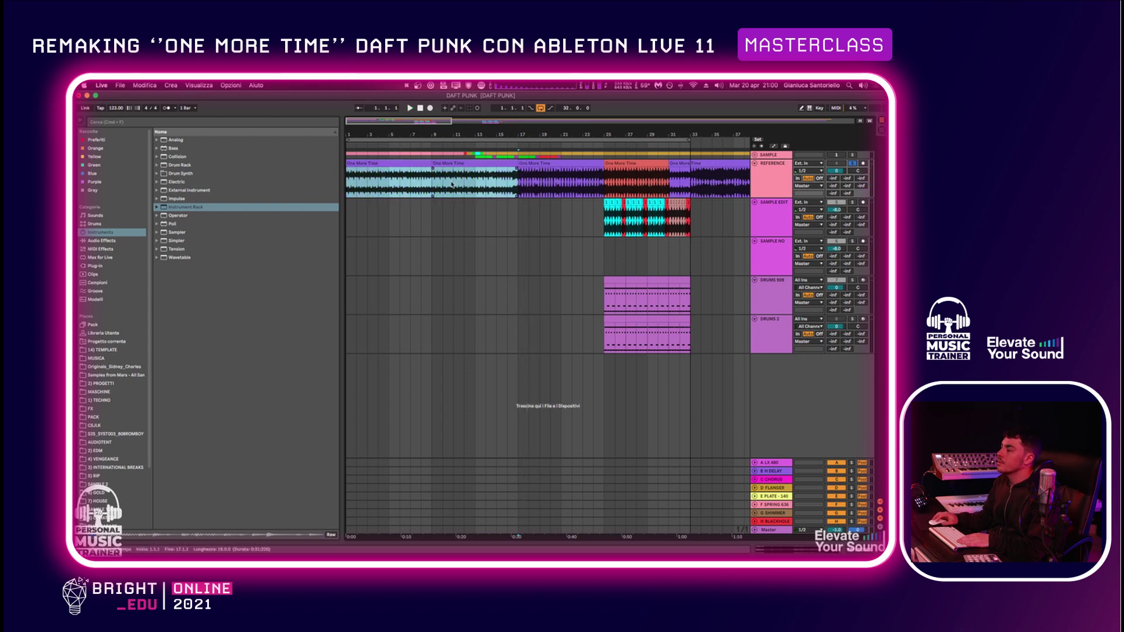
pyautogui.rightClick(430, 145)
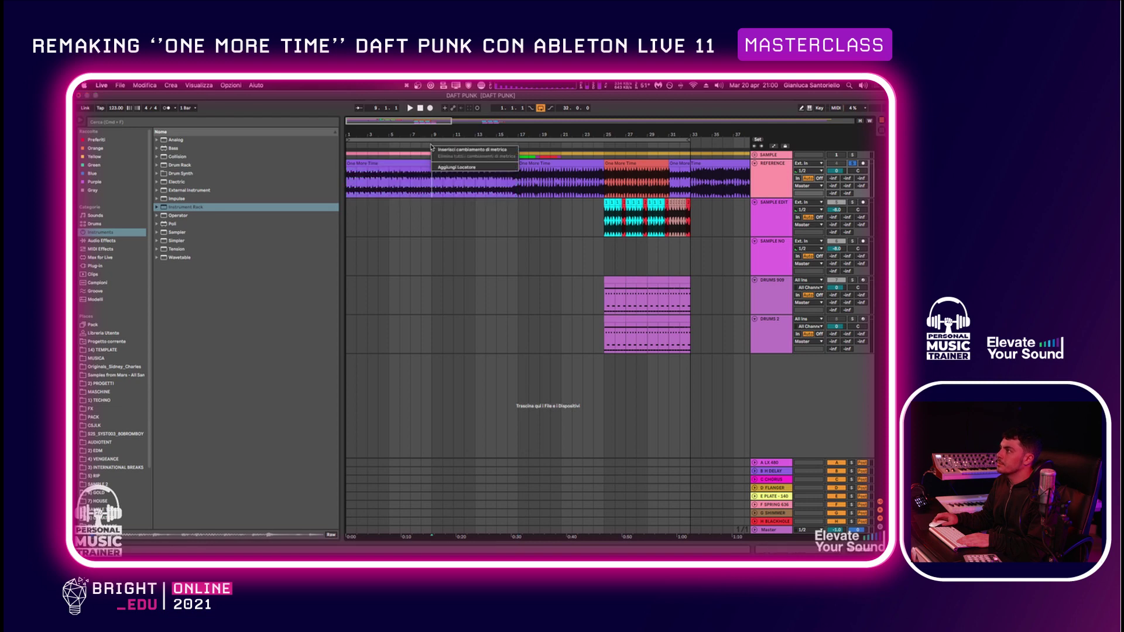
pyautogui.click(445, 168)
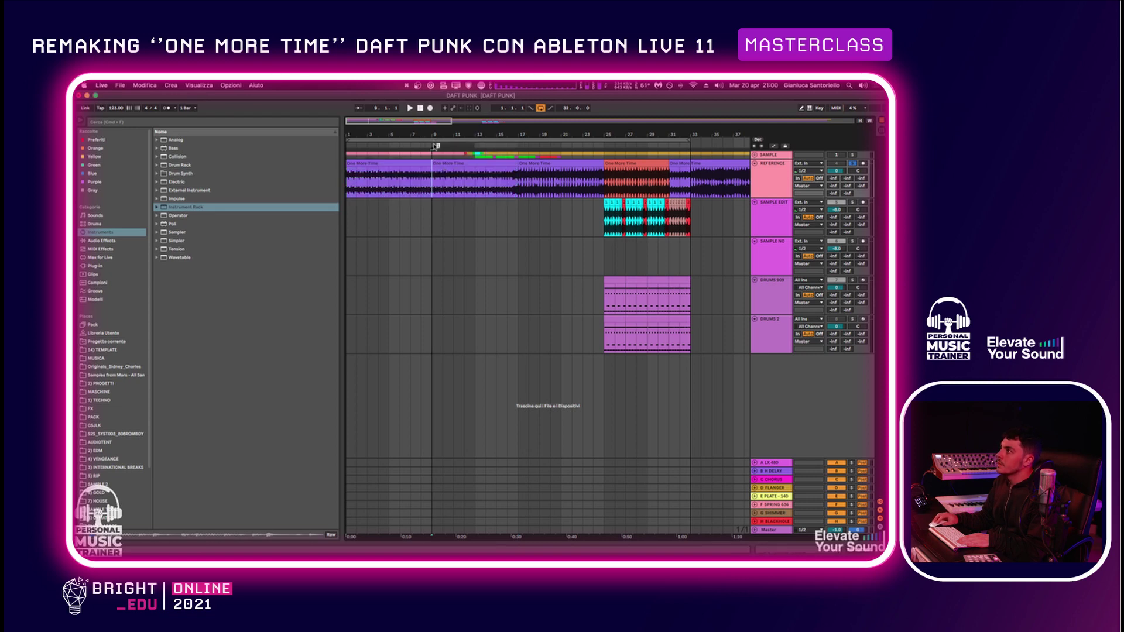
pyautogui.moveTo(435, 147); pyautogui.dragTo(355, 149)
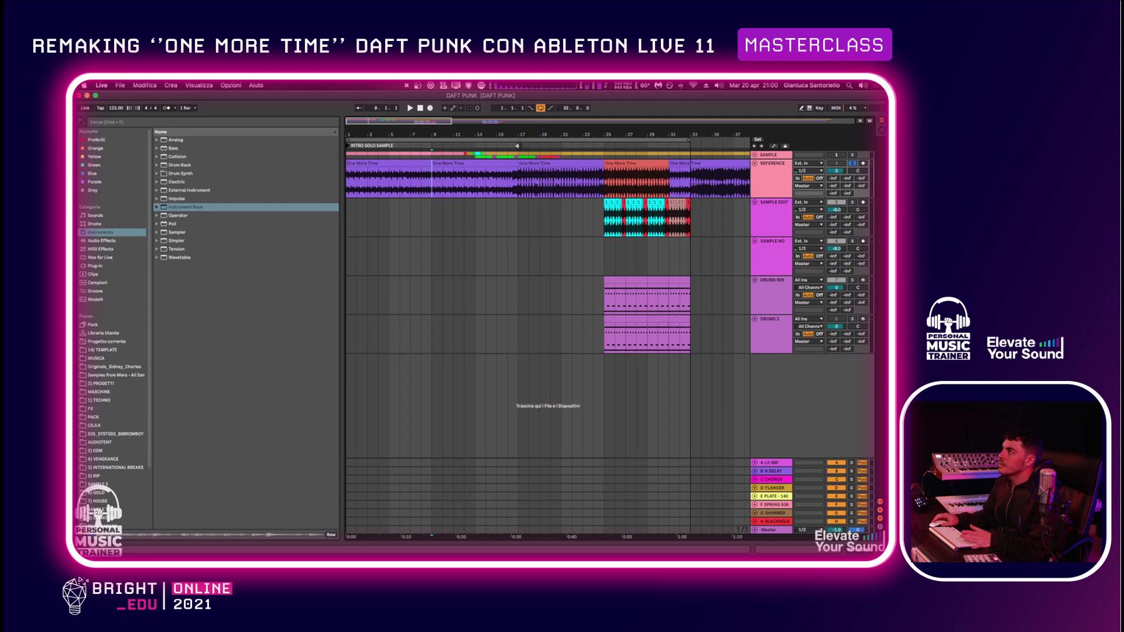
# Add a locator named BATTERIA at bar 17 and one named DROP at bar 25
pyautogui.rightClick(519, 143)
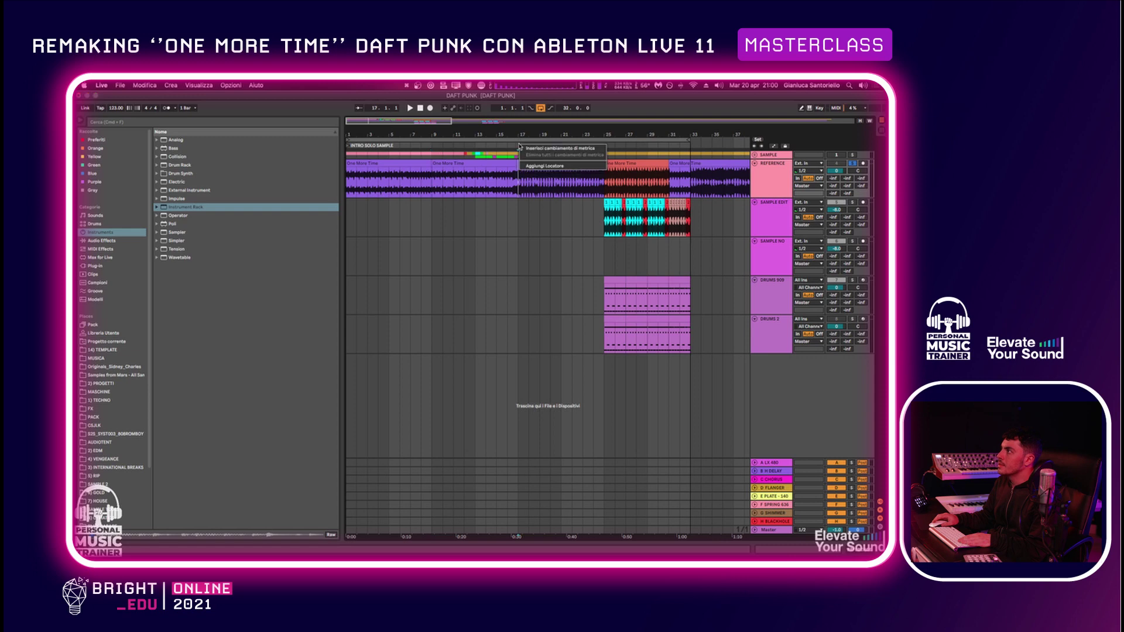
pyautogui.click(529, 166)
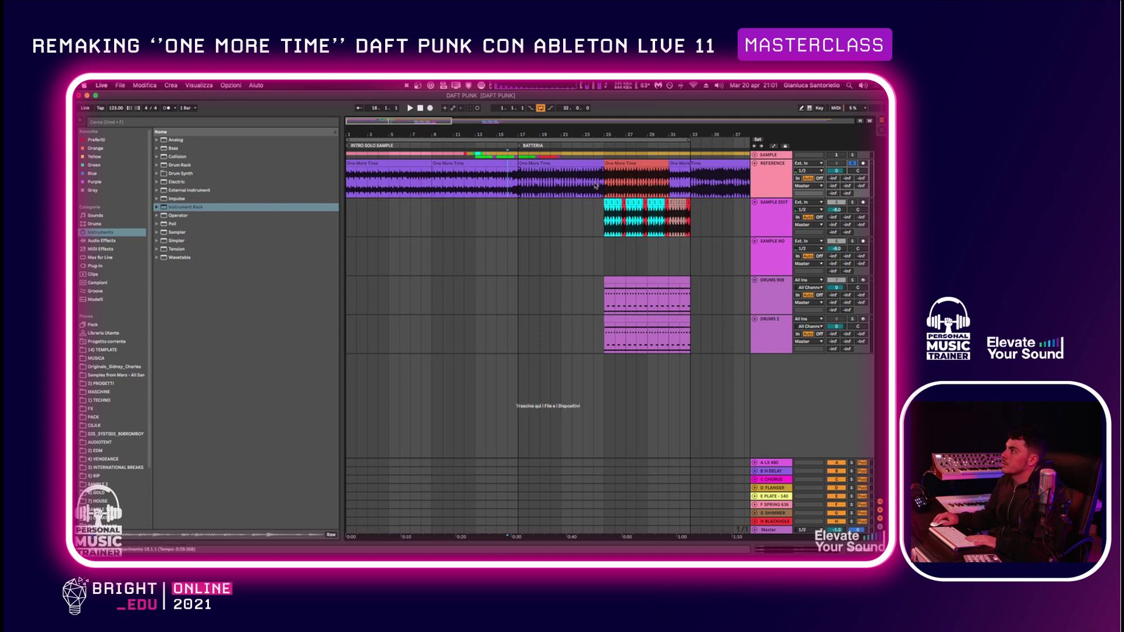
pyautogui.press('space')
pyautogui.hscroll(2, 593, 186)
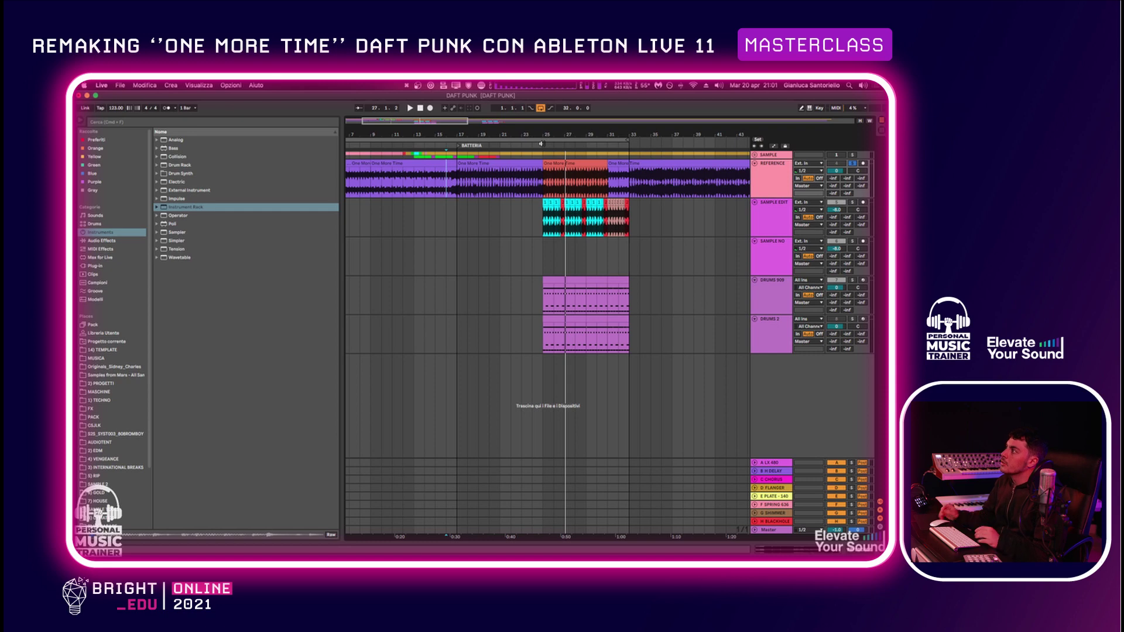
pyautogui.rightClick(543, 145)
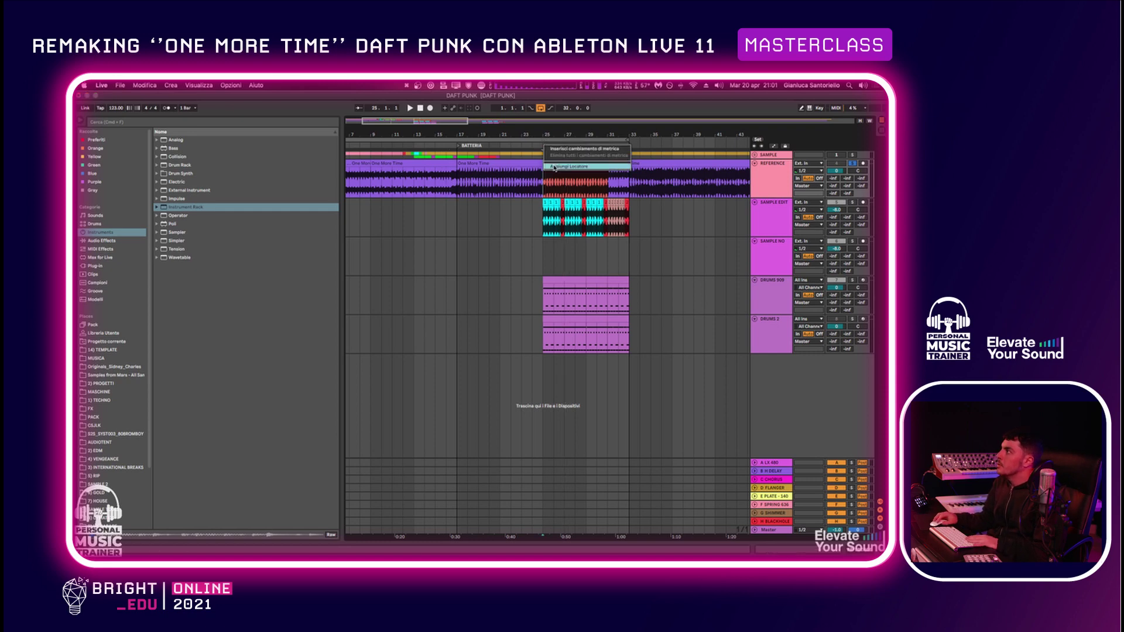
pyautogui.click(554, 167)
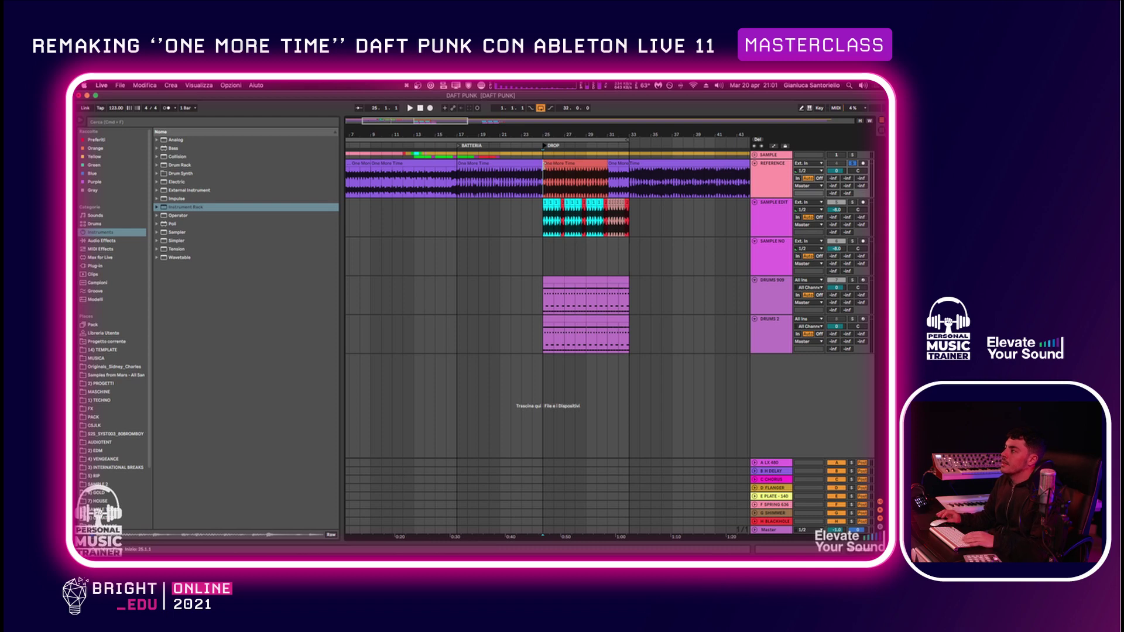
# Play the soloed reference from bar 30 with the loop off to hear what follows the drop
pyautogui.hscroll(-3, 529, 165)
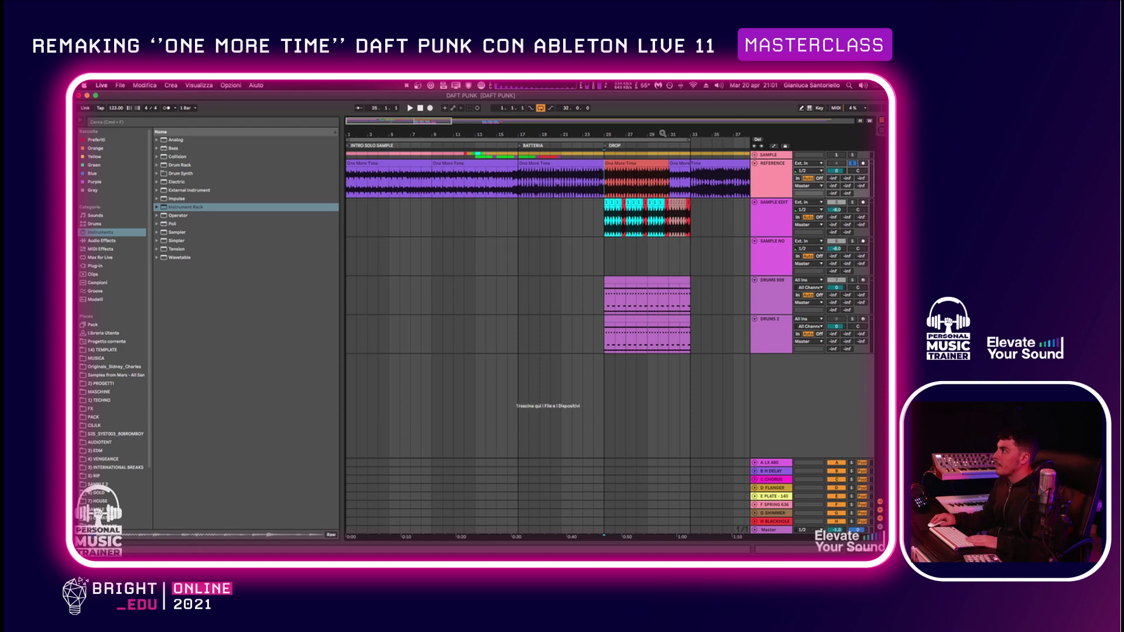
pyautogui.moveTo(662, 134); pyautogui.dragTo(659, 135)
pyautogui.hscroll(5, 673, 174)
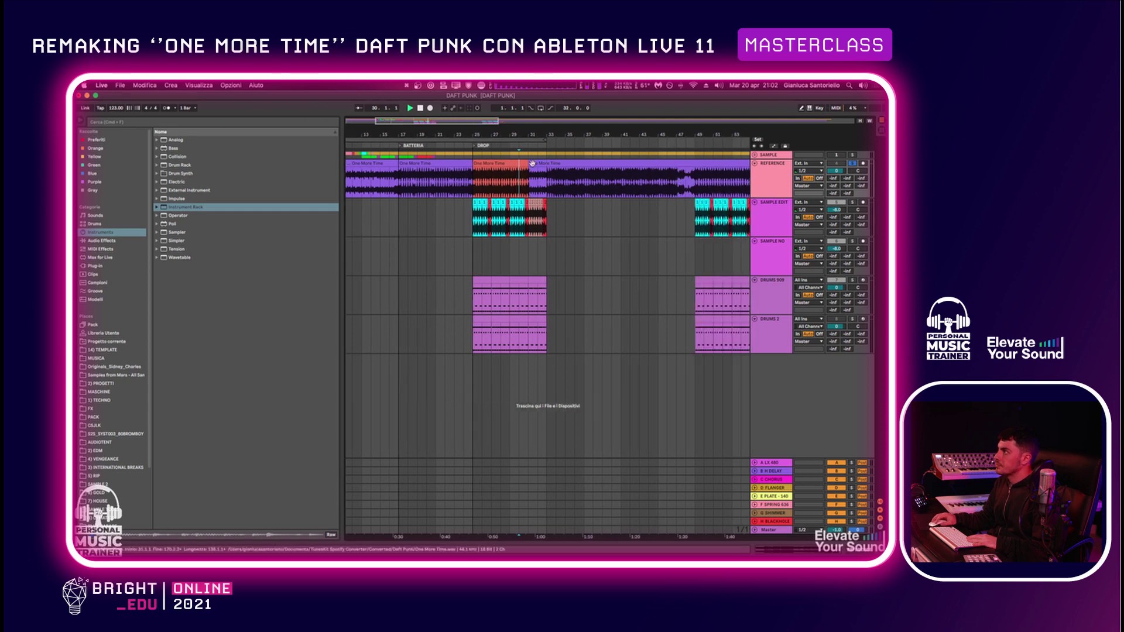
pyautogui.press('space')
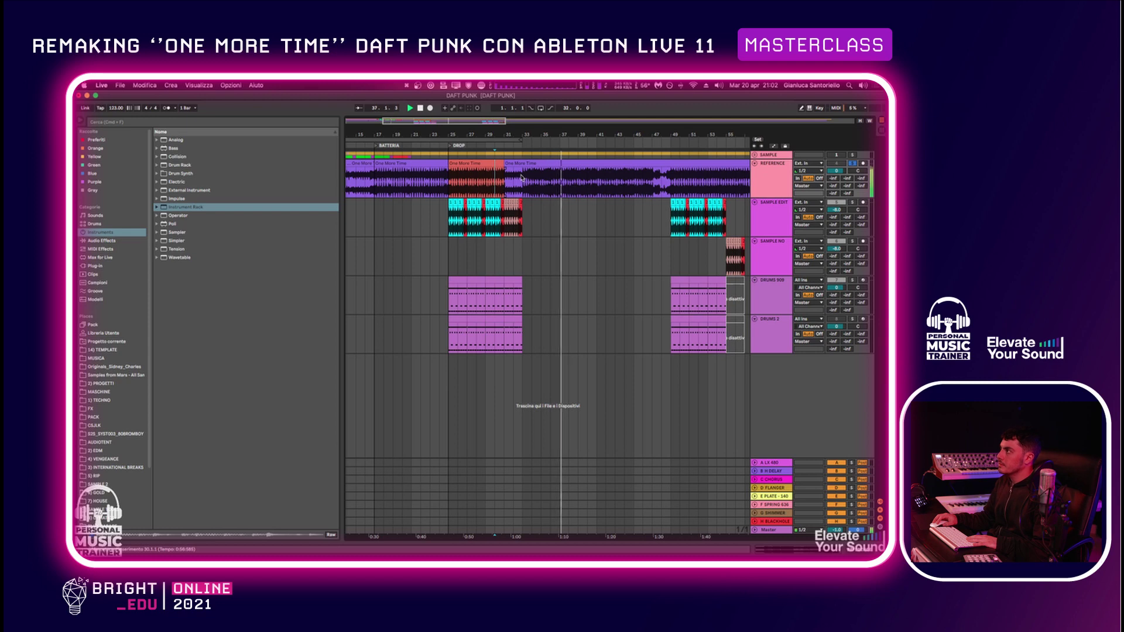
# Add a locator named VOCAL at bar 47 and a locator named DROP at bar 49, checking the reference at that passage
pyautogui.hscroll(3, 650, 181)
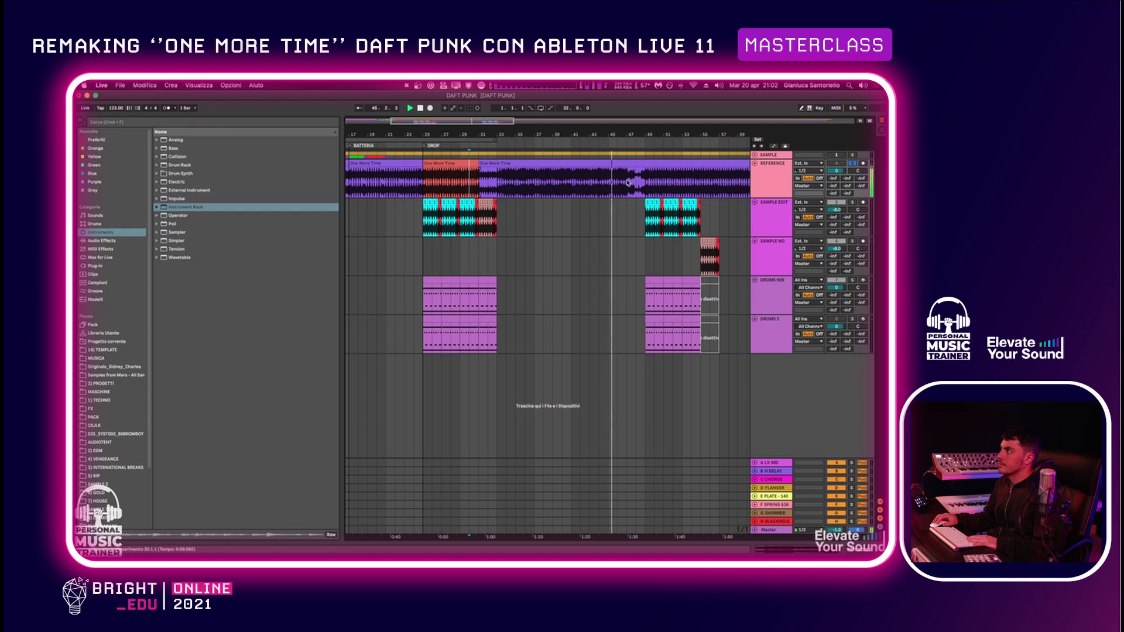
pyautogui.moveTo(628, 183); pyautogui.dragTo(643, 183)
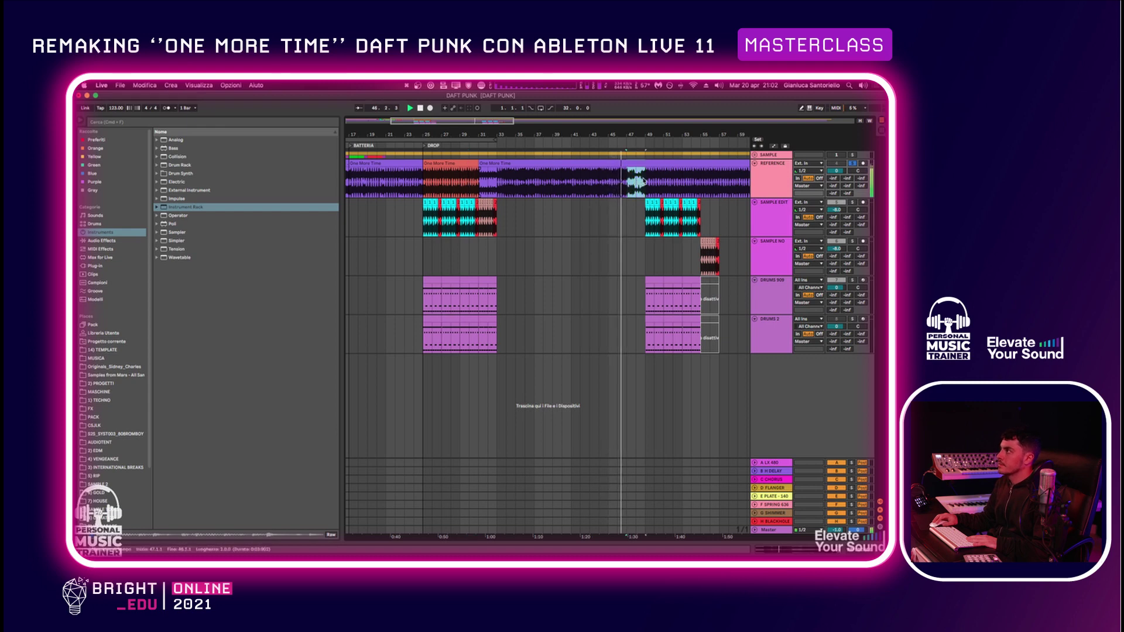
pyautogui.click(642, 181)
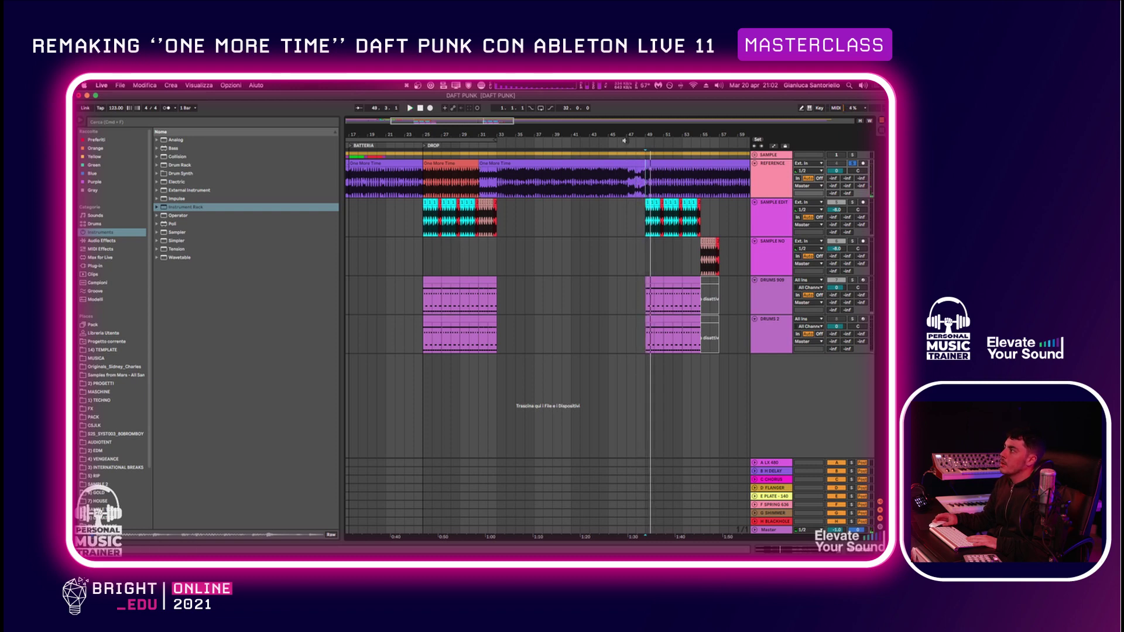
pyautogui.click(627, 165)
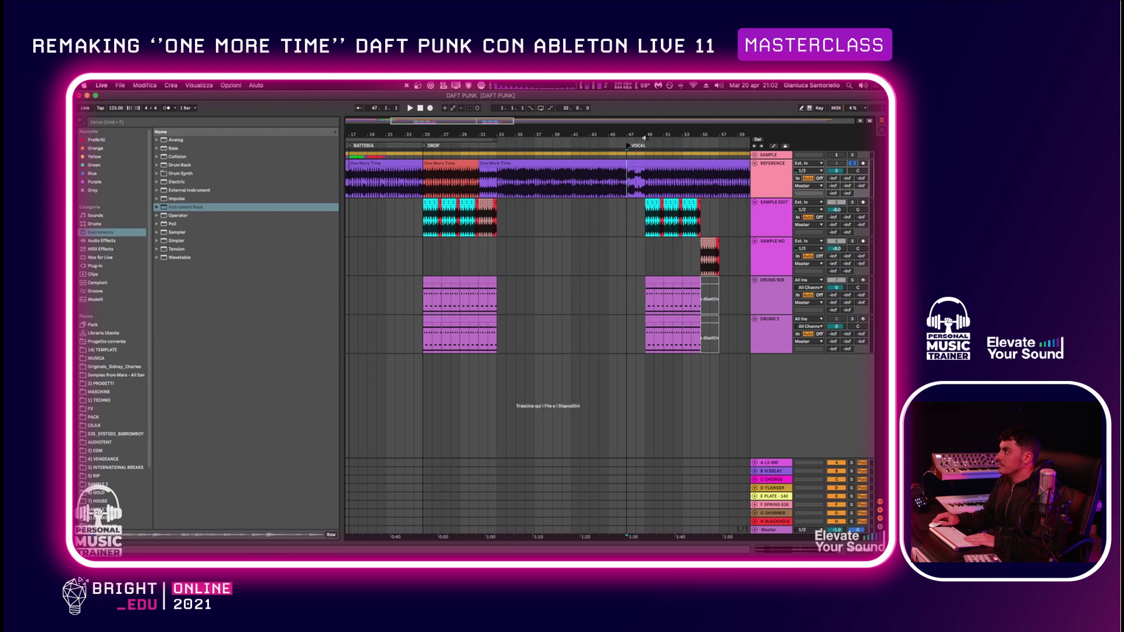
pyautogui.click(644, 137)
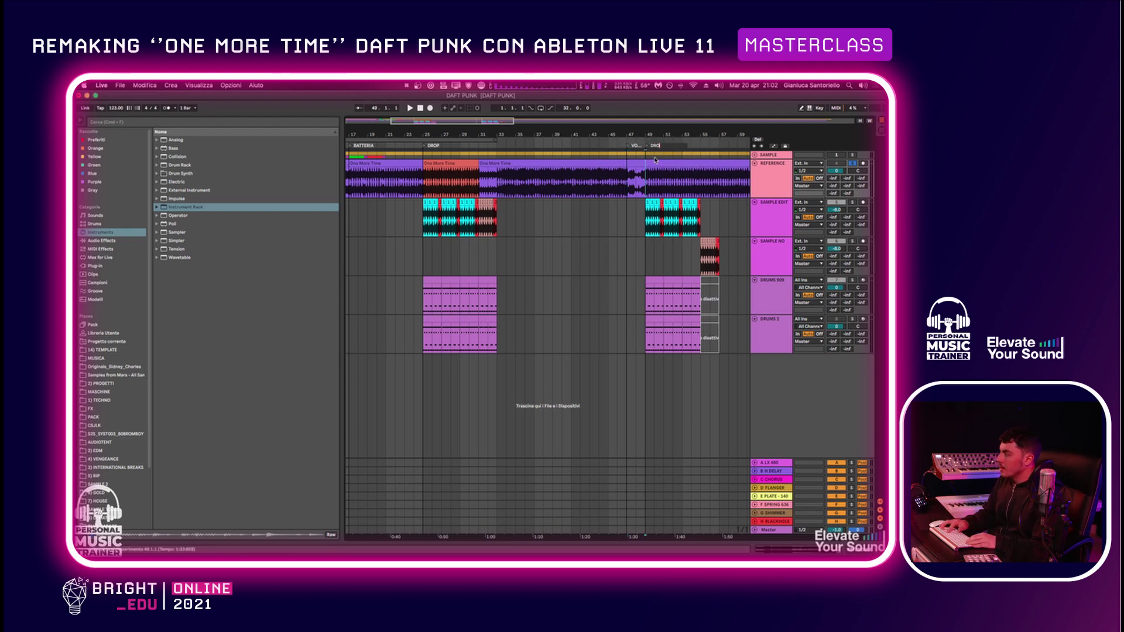
# Show the effect devices of the SAMPLE NO track to tell its processing apart from that of SAMPLE EDIT
pyautogui.hscroll(-5, 587, 246)
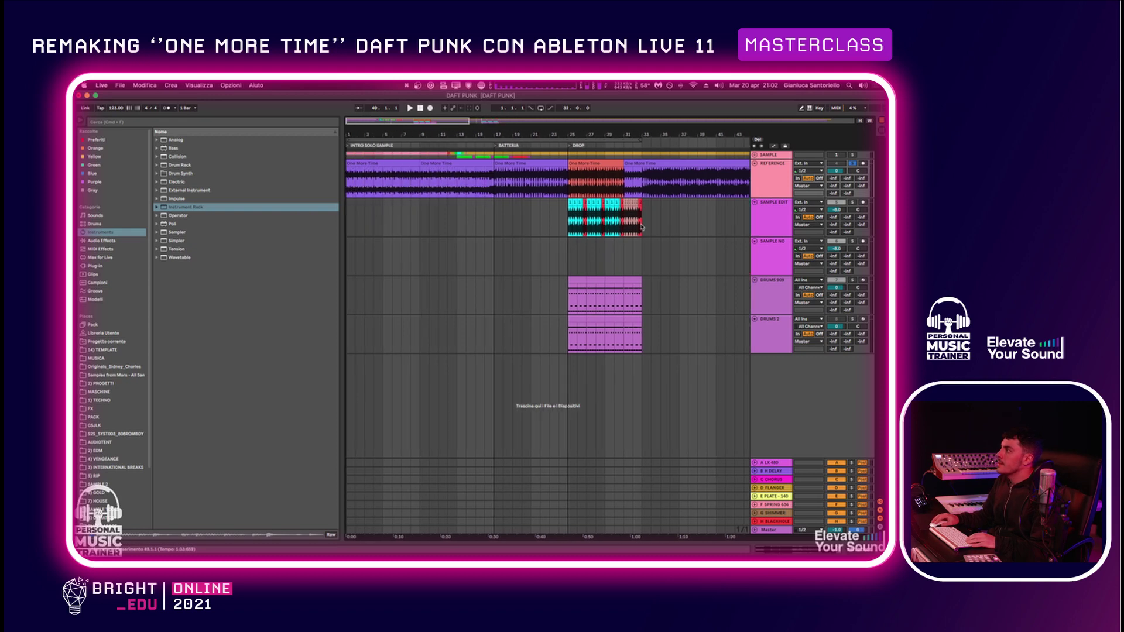
pyautogui.click(571, 226)
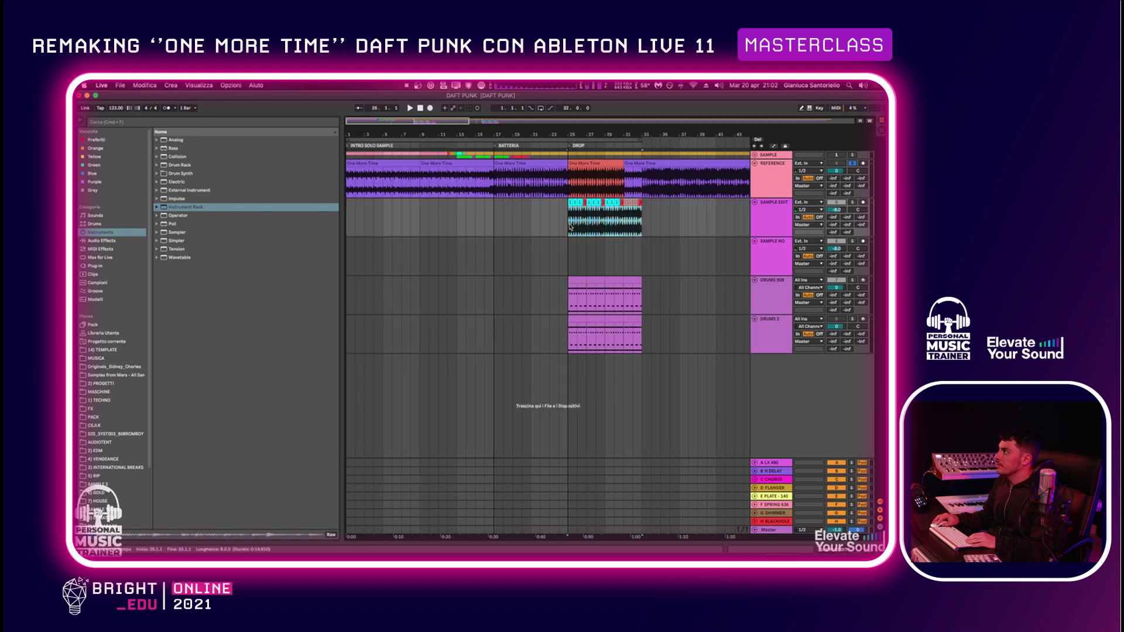
pyautogui.doubleClick(775, 264)
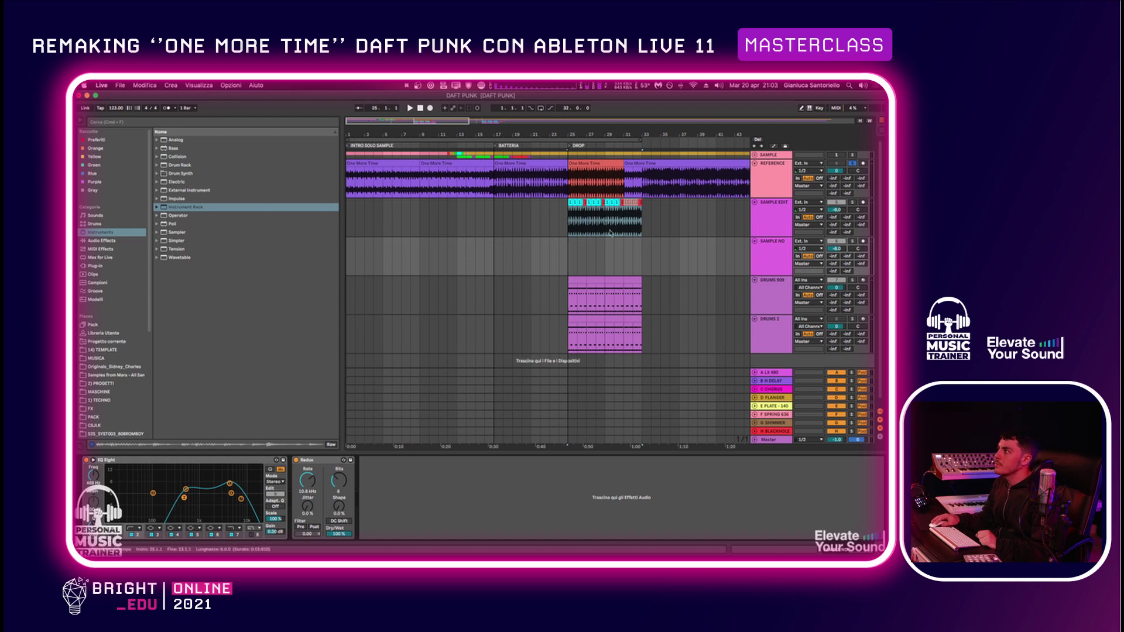
# Consolidate the SAMPLE EDIT clips from bar 25 to bar 33 into one clip and rename it SAMPLE
pyautogui.click(571, 221)
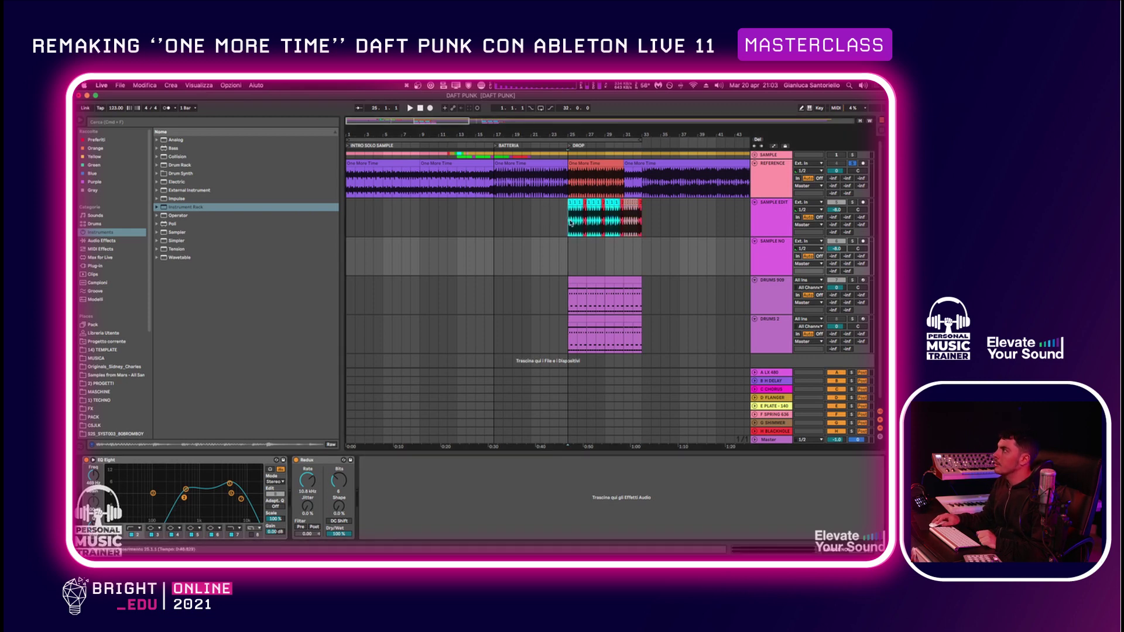
pyautogui.click(642, 224)
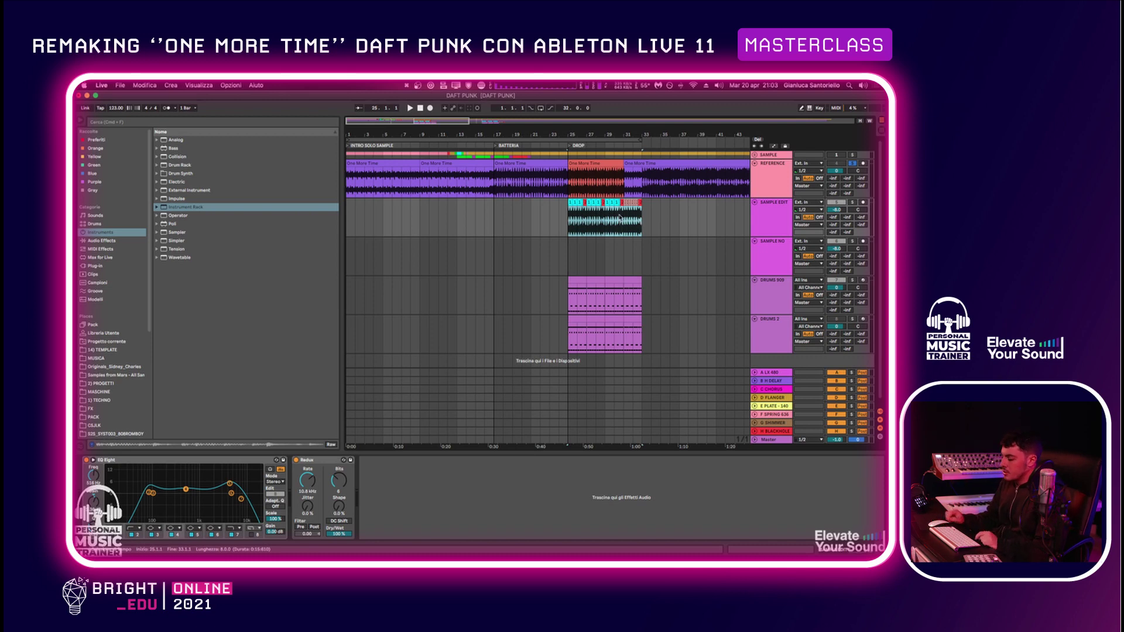
pyautogui.hscroll(1, 609, 212)
pyautogui.moveTo(609, 136); pyautogui.dragTo(609, 169)
pyautogui.hscroll(1, 556, 202)
pyautogui.scroll(-1, 557, 202)
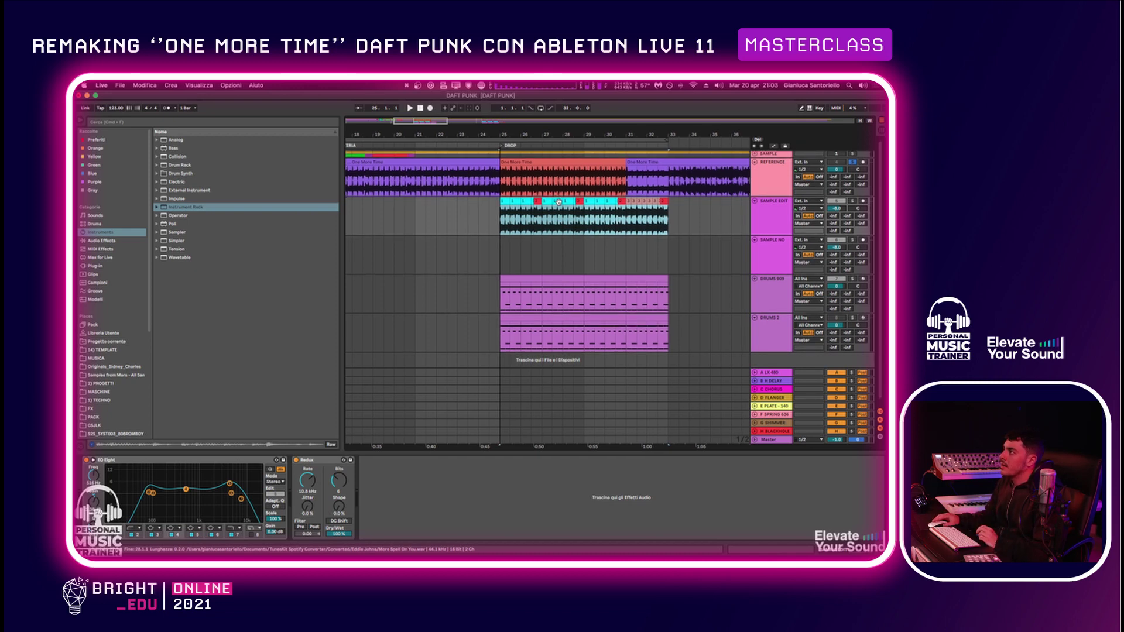
pyautogui.rightClick(558, 202)
pyautogui.click(569, 275)
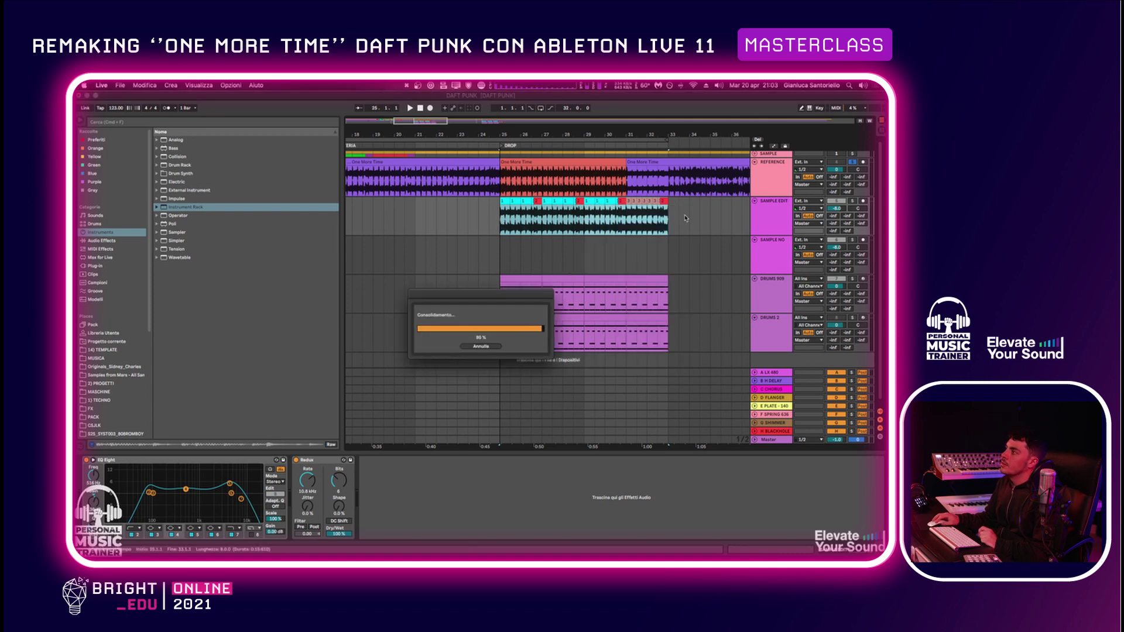
pyautogui.press('super+r')
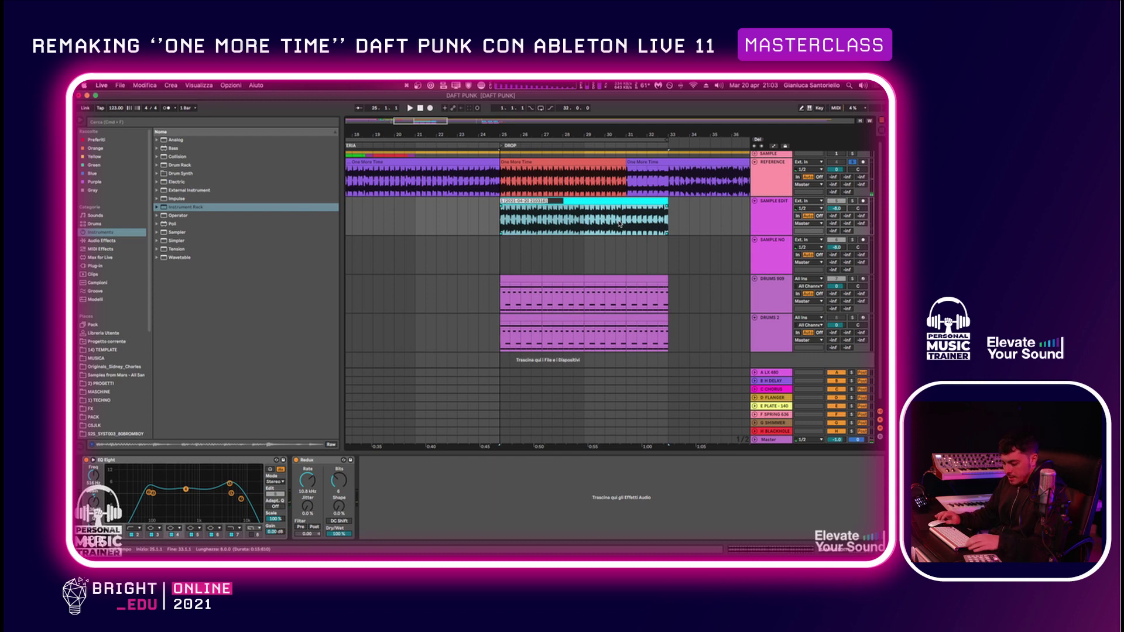
pyautogui.write('SAMPL')
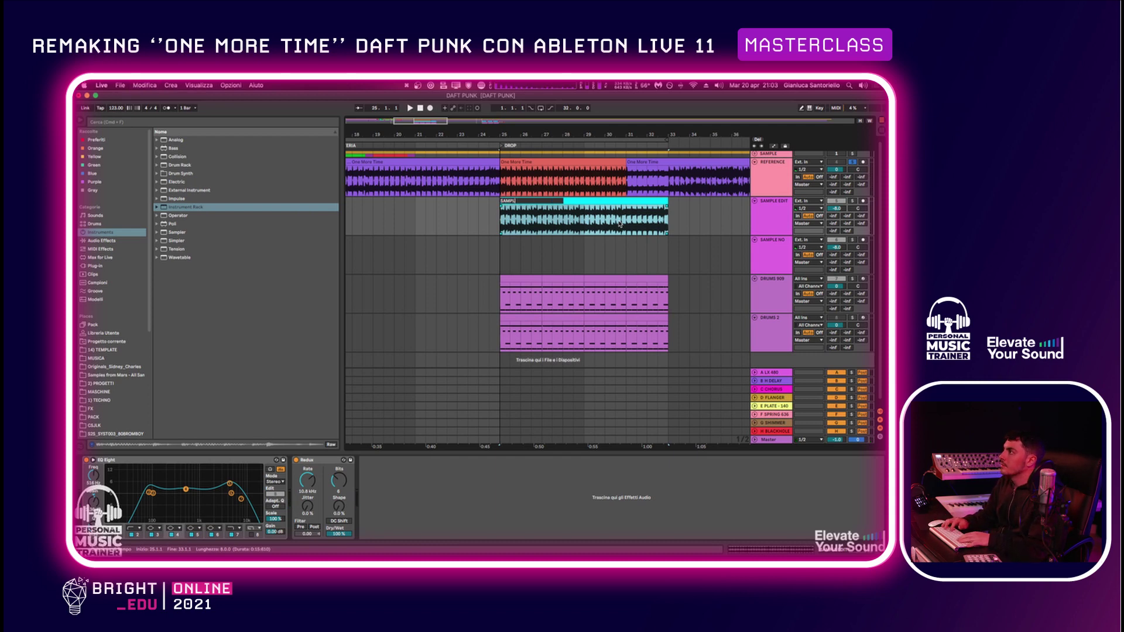
# Paste copies of the SAMPLE clip on the SAMPLE NO track at bar 1 and bar 9 to fill the intro
pyautogui.hscroll(-10, 620, 223)
pyautogui.moveTo(526, 127); pyautogui.dragTo(535, 96)
pyautogui.click(346, 247)
pyautogui.press('super+v')
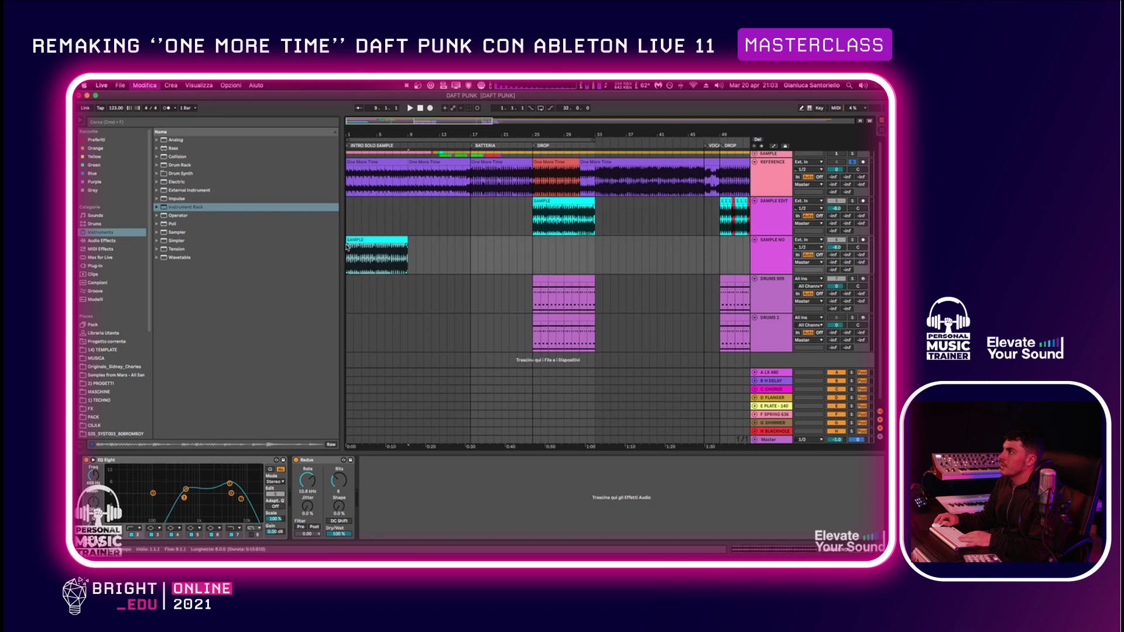
pyautogui.press('super+v')
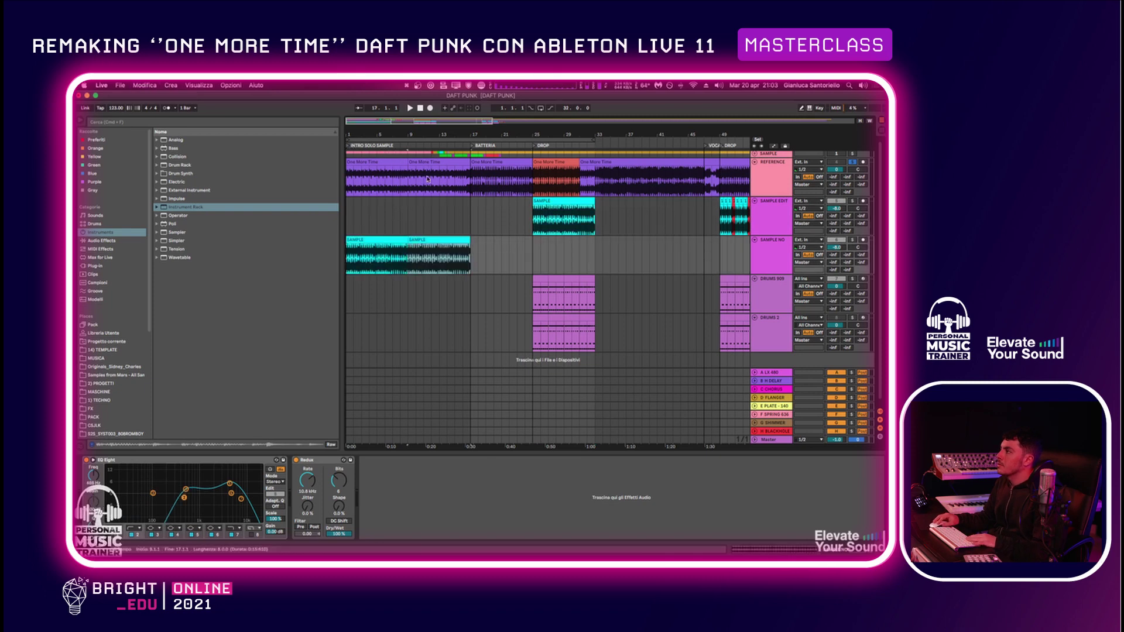
# Turn off the reference's solo and play the intro clips on the SAMPLE NO track from bar 1
pyautogui.click(368, 240)
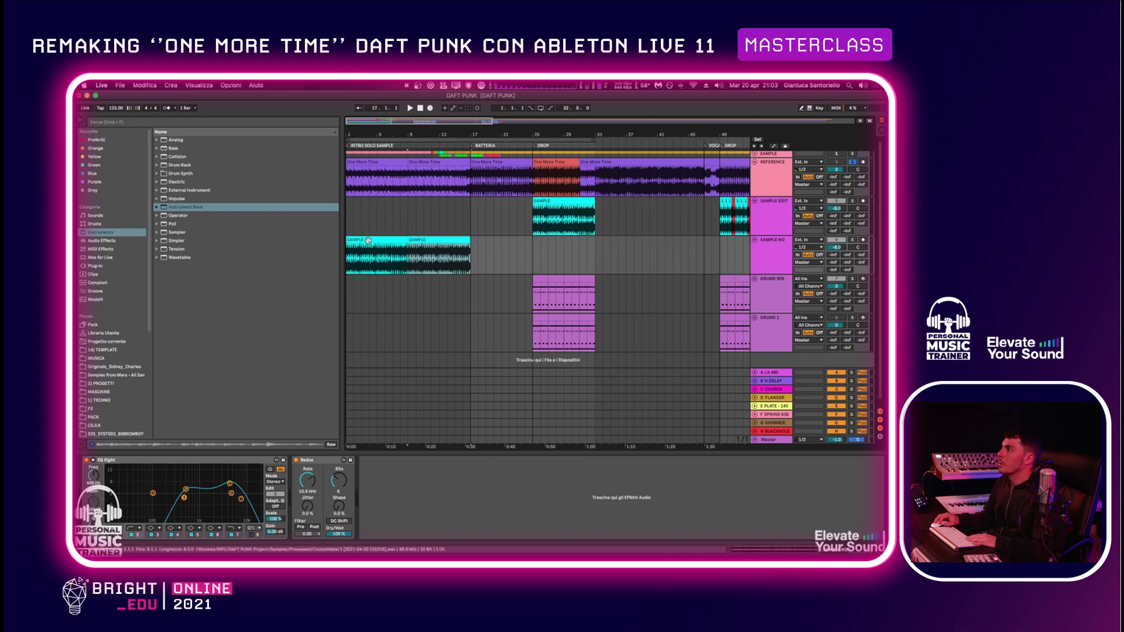
pyautogui.click(854, 240)
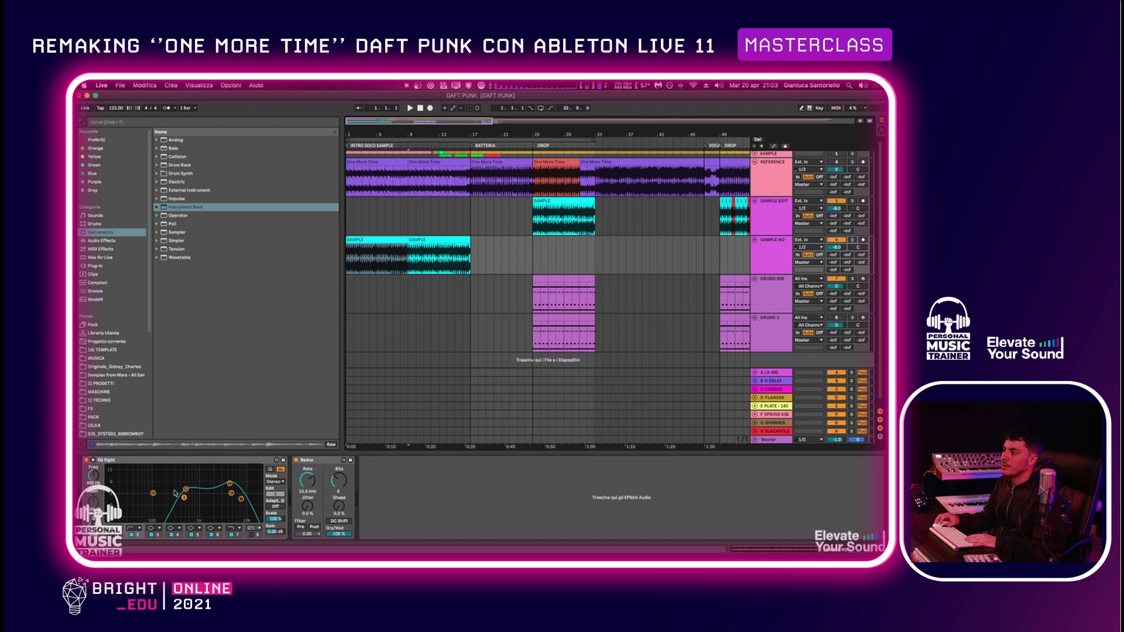
pyautogui.press('space')
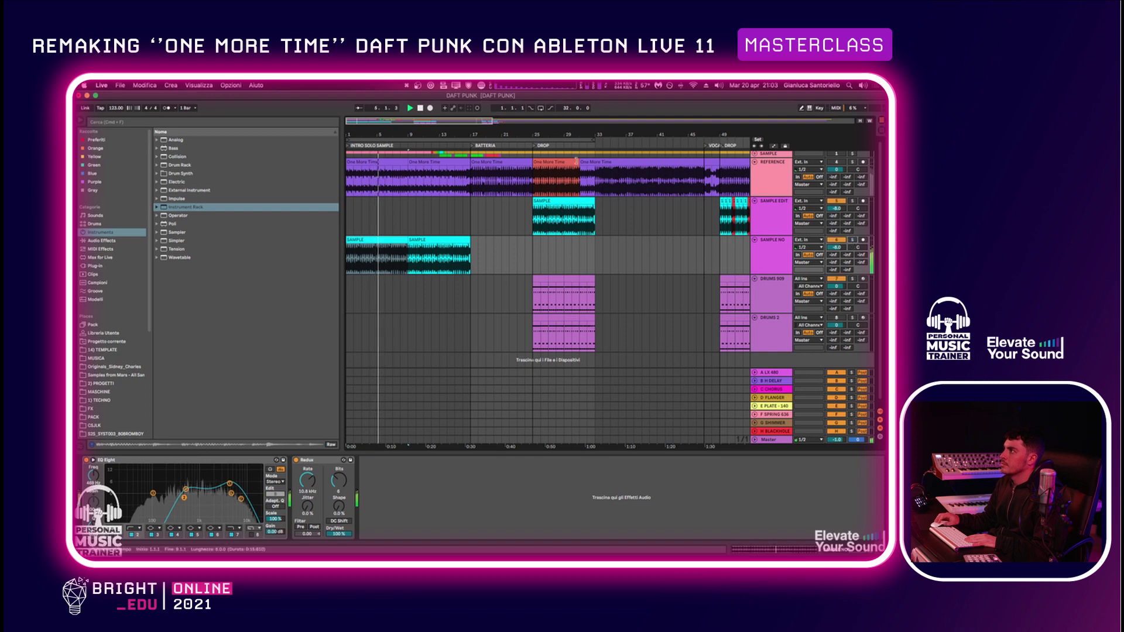
# Copy the drop's SAMPLE clip to bar 17 on the SAMPLE EDIT track for the BATTERIA section
pyautogui.click(550, 200)
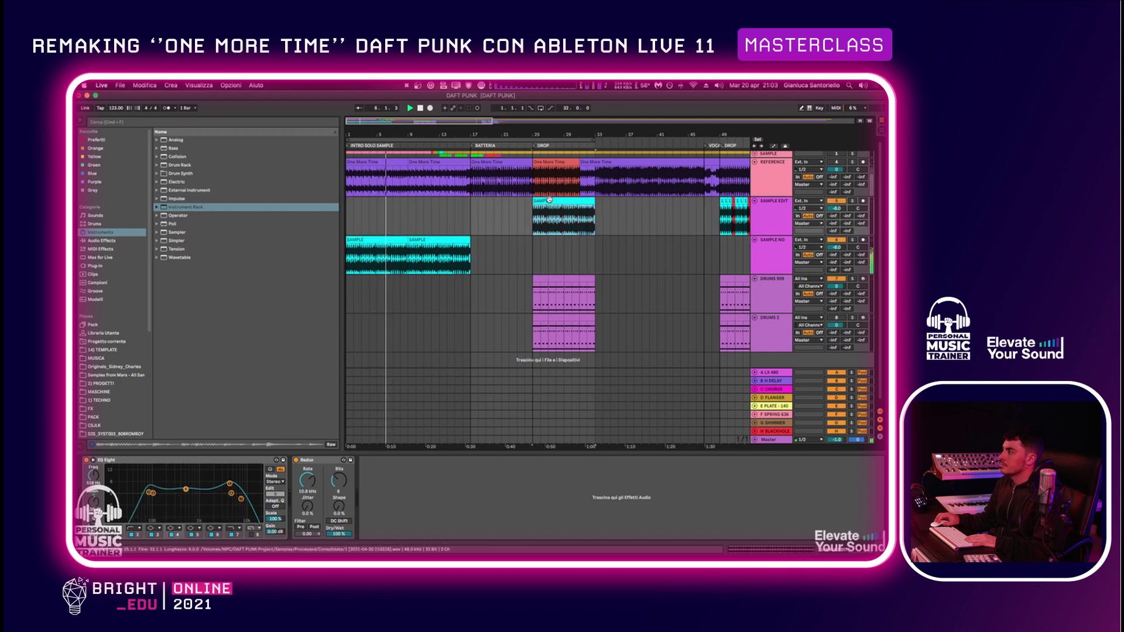
pyautogui.click(471, 215)
pyautogui.press('super+v')
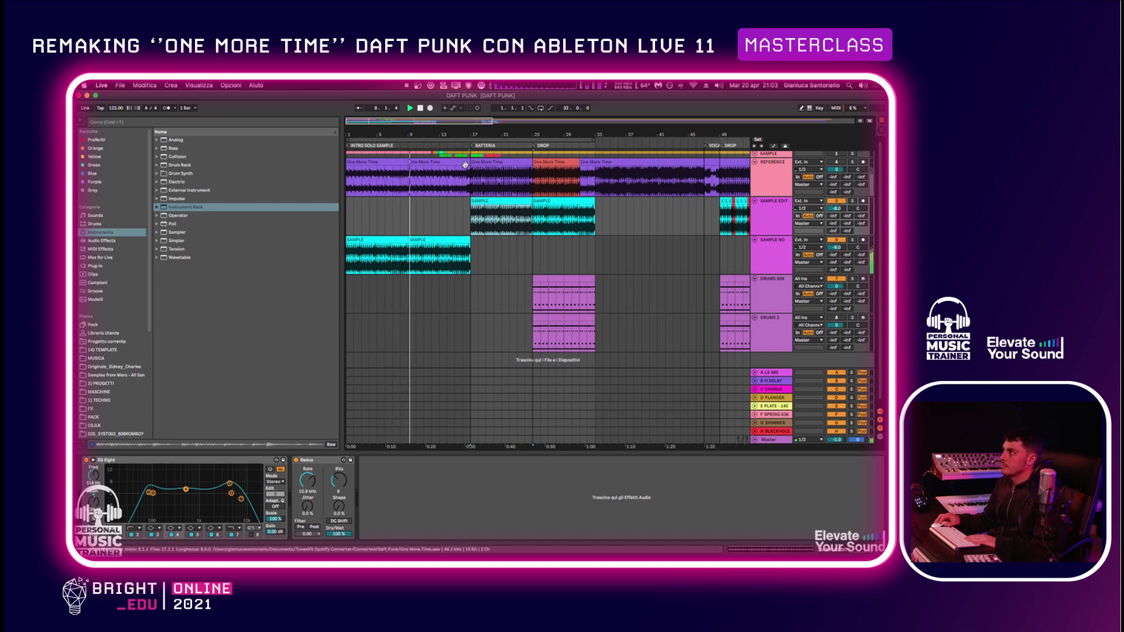
# Compare the intro with the soloed reference, then unsolo it and play the remake from bar 15 through the BATTERIA section
pyautogui.click(852, 162)
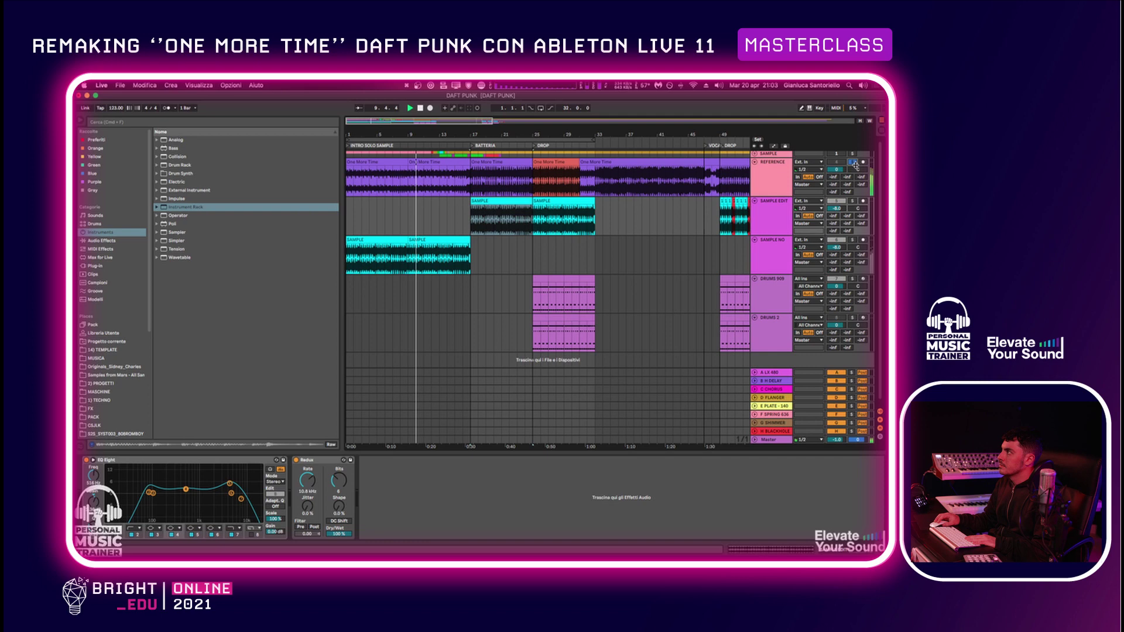
pyautogui.click(853, 240)
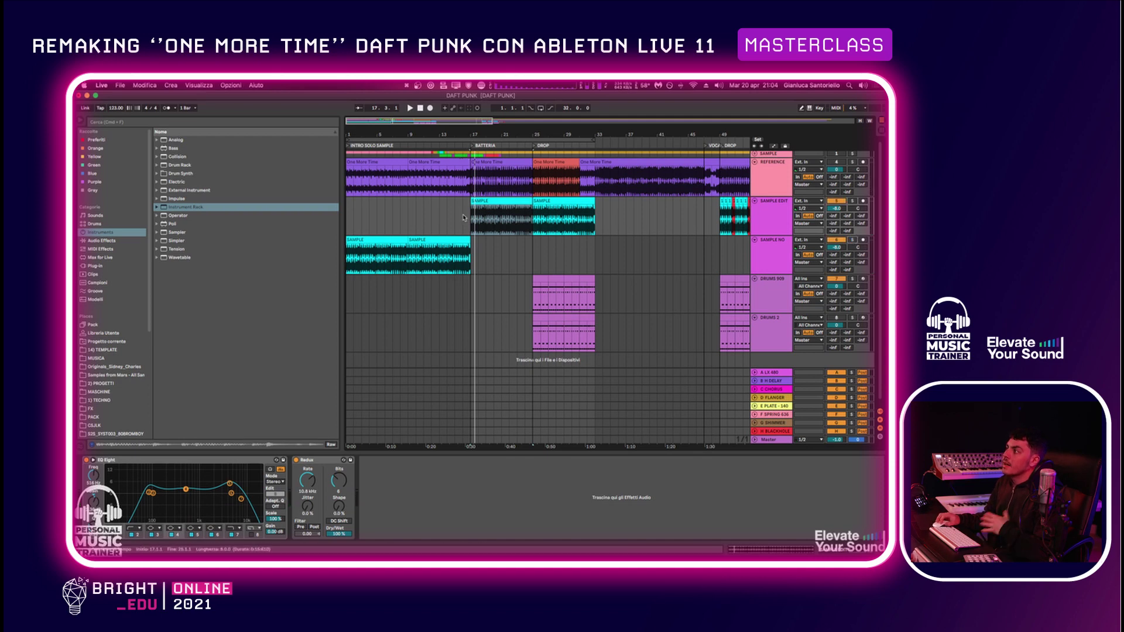
pyautogui.click(774, 215)
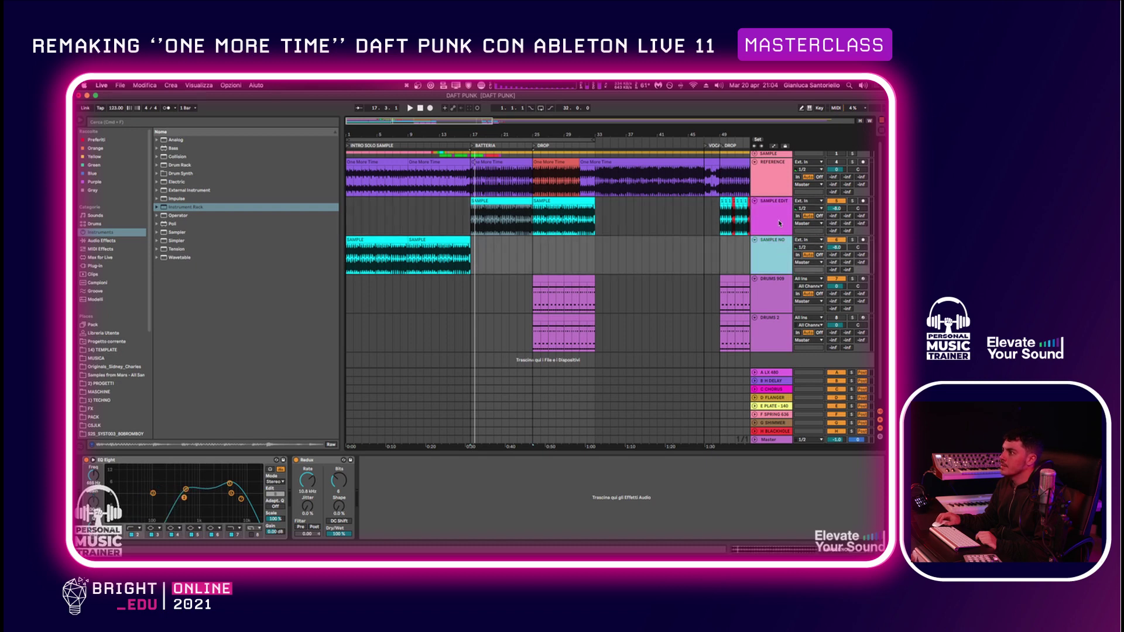
pyautogui.click(456, 227)
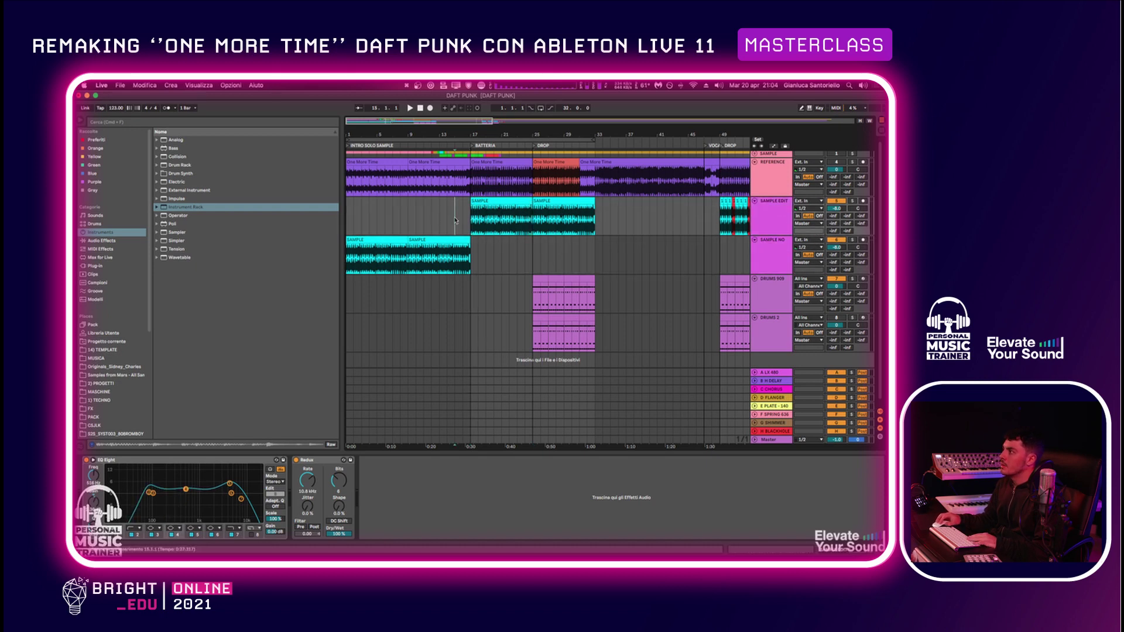
pyautogui.press('space')
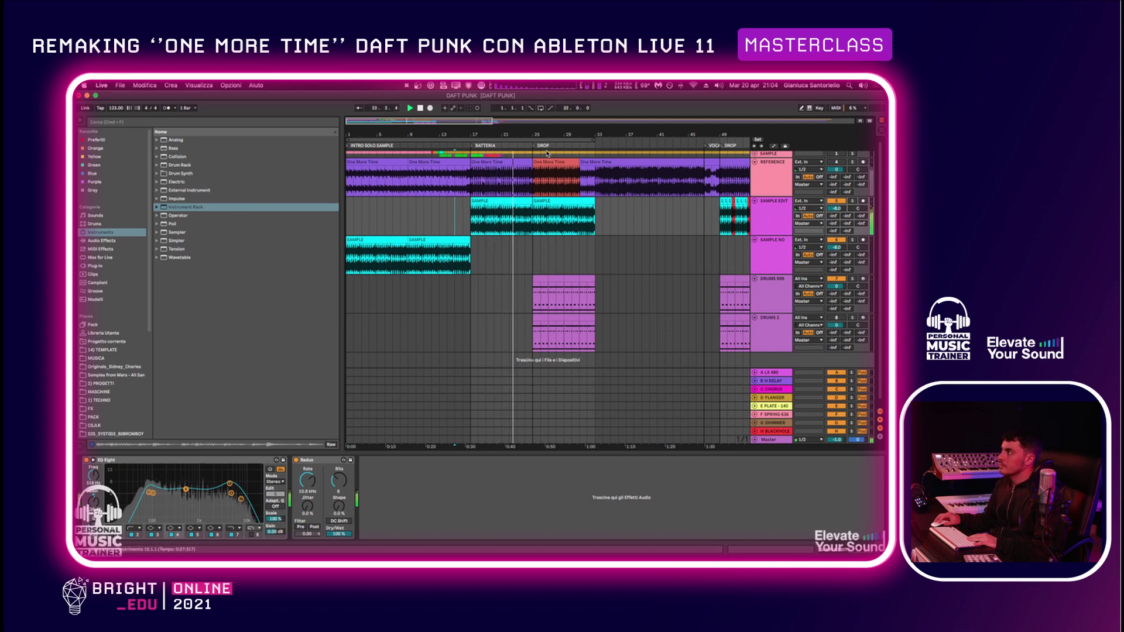
# Examine the sample and drum clips of the first drop, from bar 25 to bar 33, while the arrangement plays
pyautogui.moveTo(774, 284); pyautogui.dragTo(781, 239)
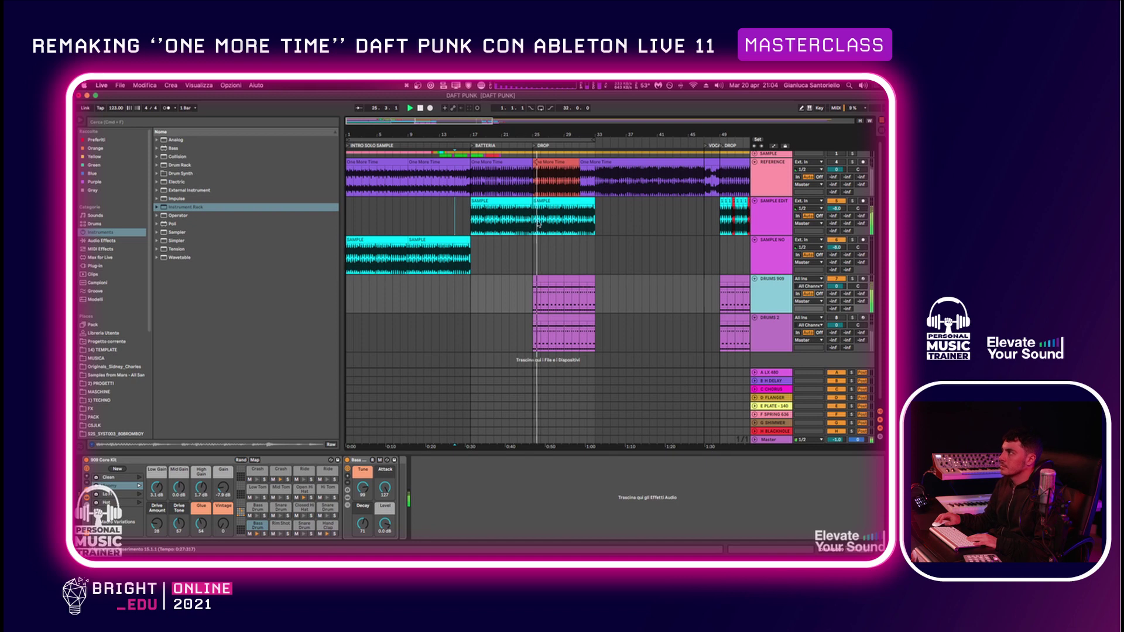
pyautogui.moveTo(536, 248); pyautogui.dragTo(596, 310)
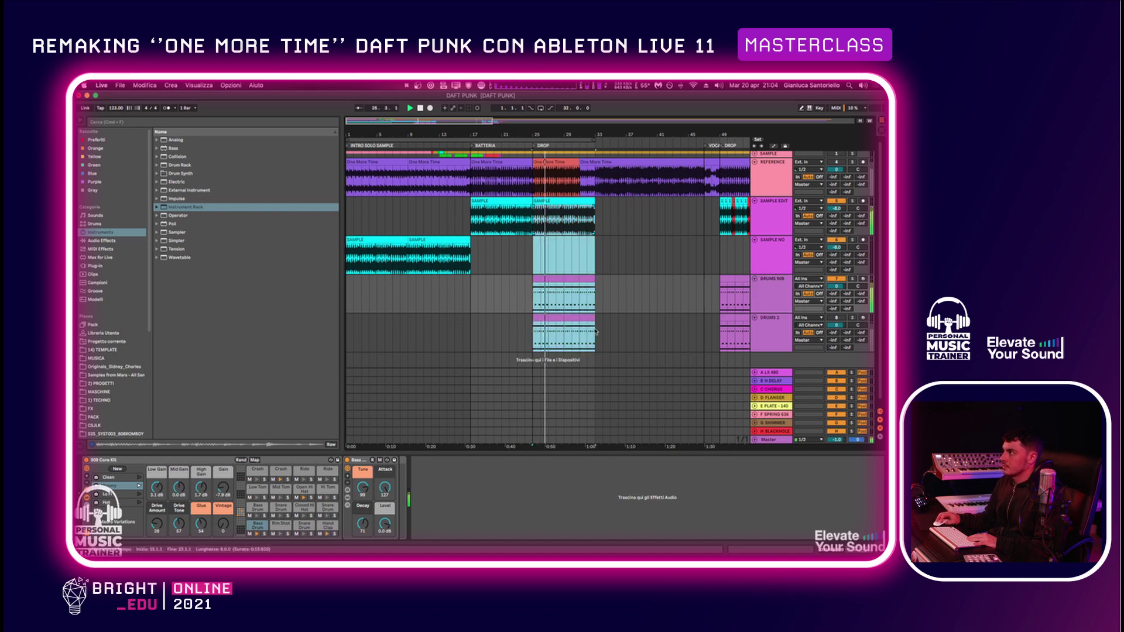
pyautogui.click(595, 332)
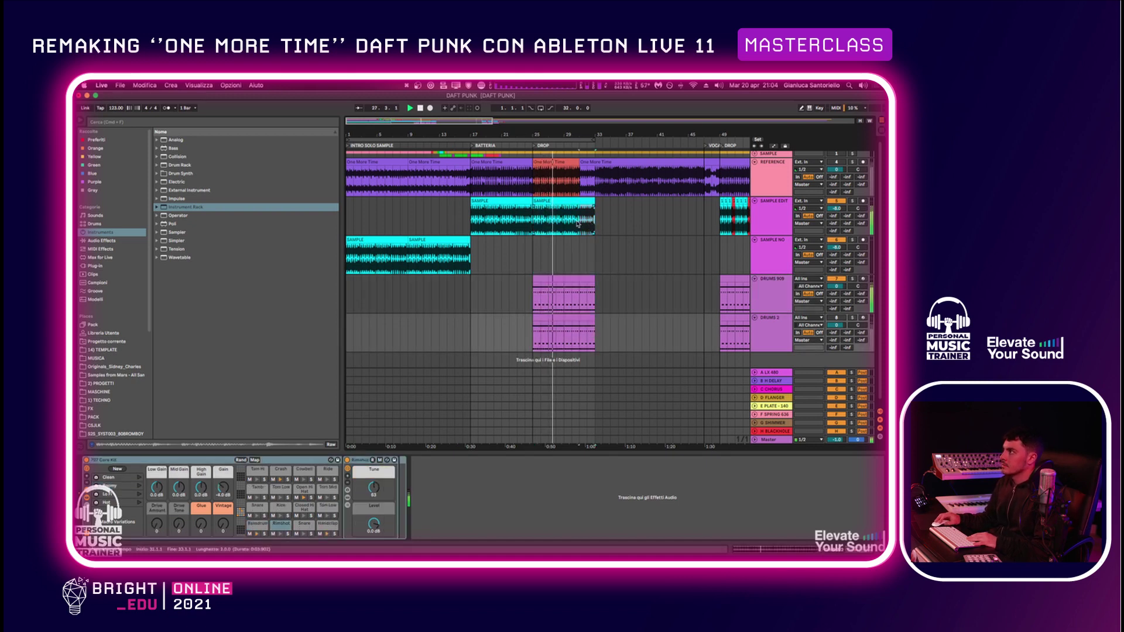
pyautogui.click(542, 316)
pyautogui.click(542, 316)
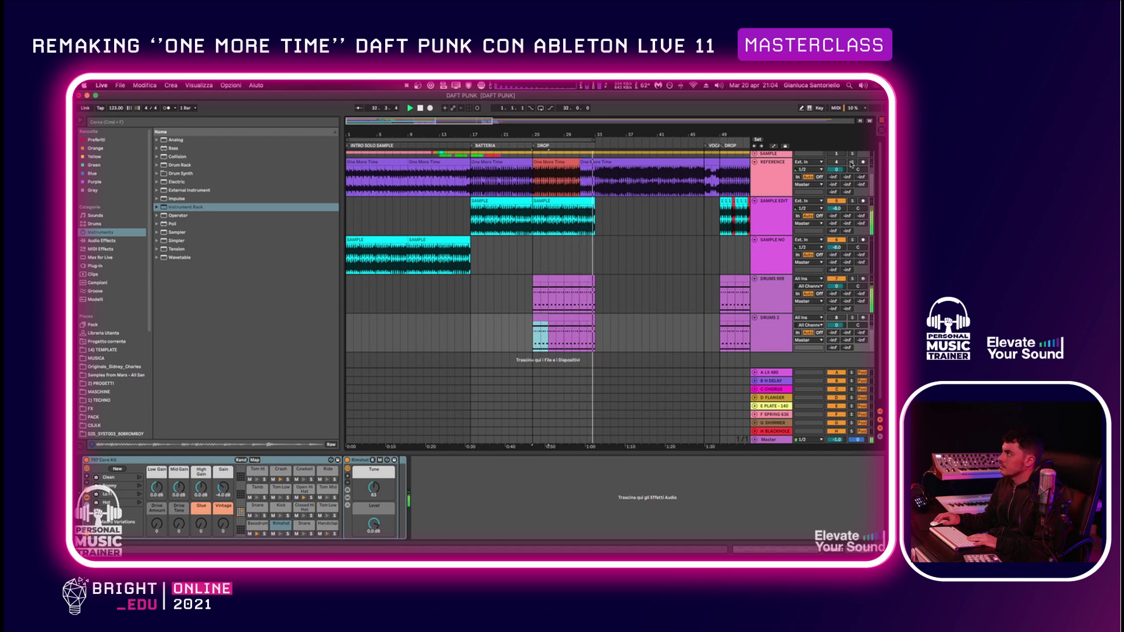
# Solo the reference and listen from bar 29, paying attention to the passage between bars 31 and 33
pyautogui.click(852, 163)
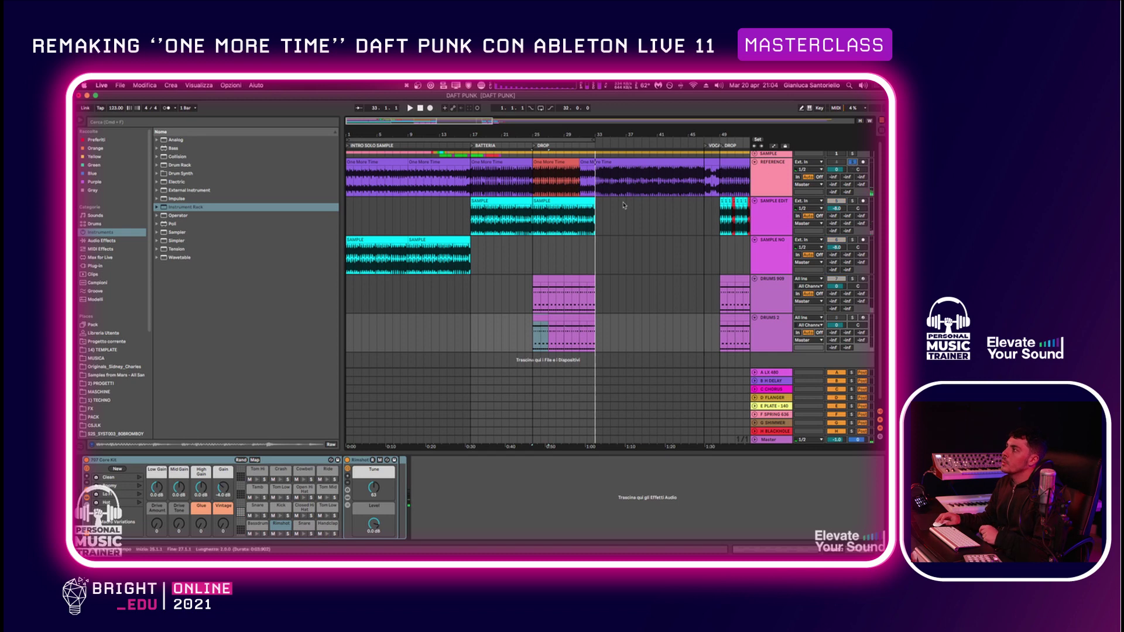
pyautogui.click(555, 171)
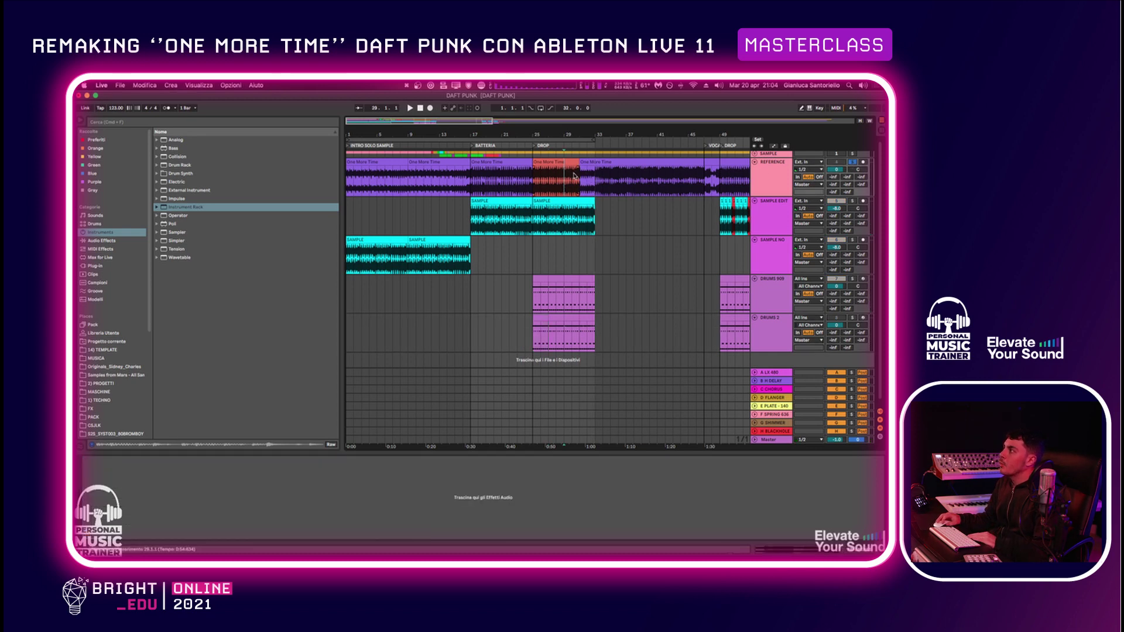
pyautogui.moveTo(579, 174); pyautogui.dragTo(600, 175)
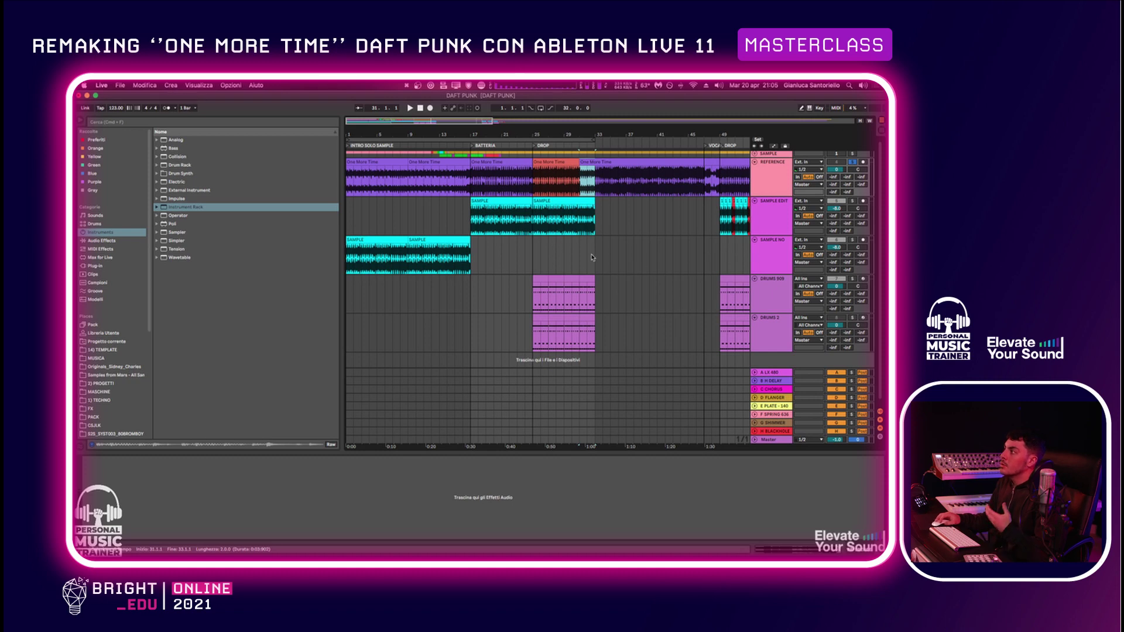
pyautogui.click(565, 218)
pyautogui.press('space')
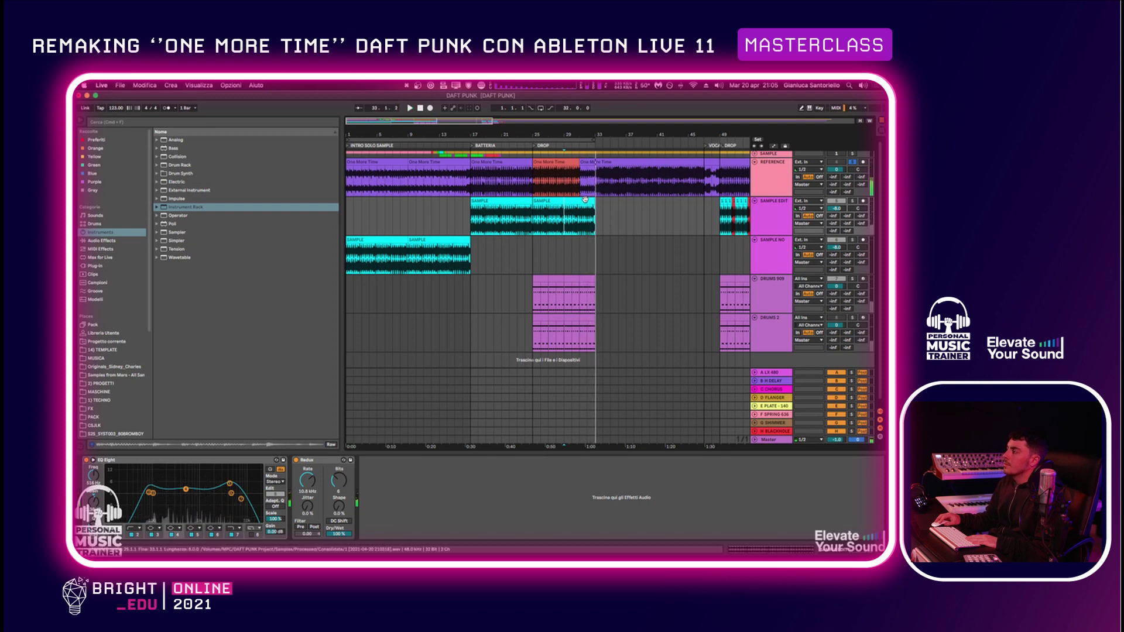
# Trim the first drop's SAMPLE EDIT clip to end at bar 31 and copy the intro's bars 15–17 to bar 31 on the SAMPLE NO track
pyautogui.moveTo(594, 200); pyautogui.dragTo(578, 202)
pyautogui.click(455, 246)
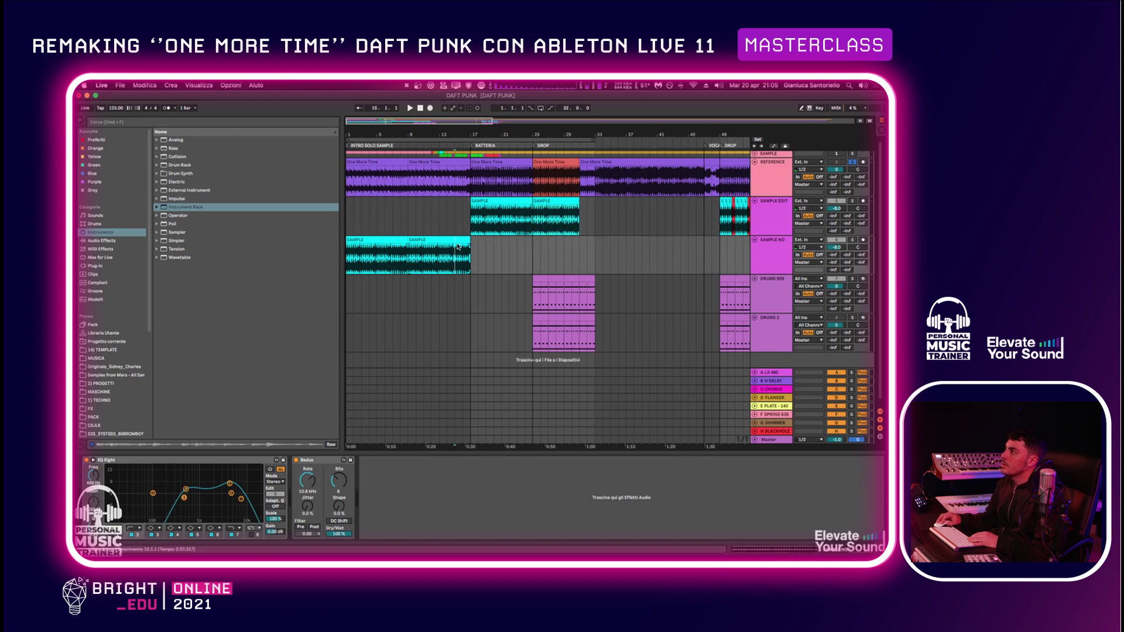
pyautogui.moveTo(455, 252); pyautogui.dragTo(481, 252)
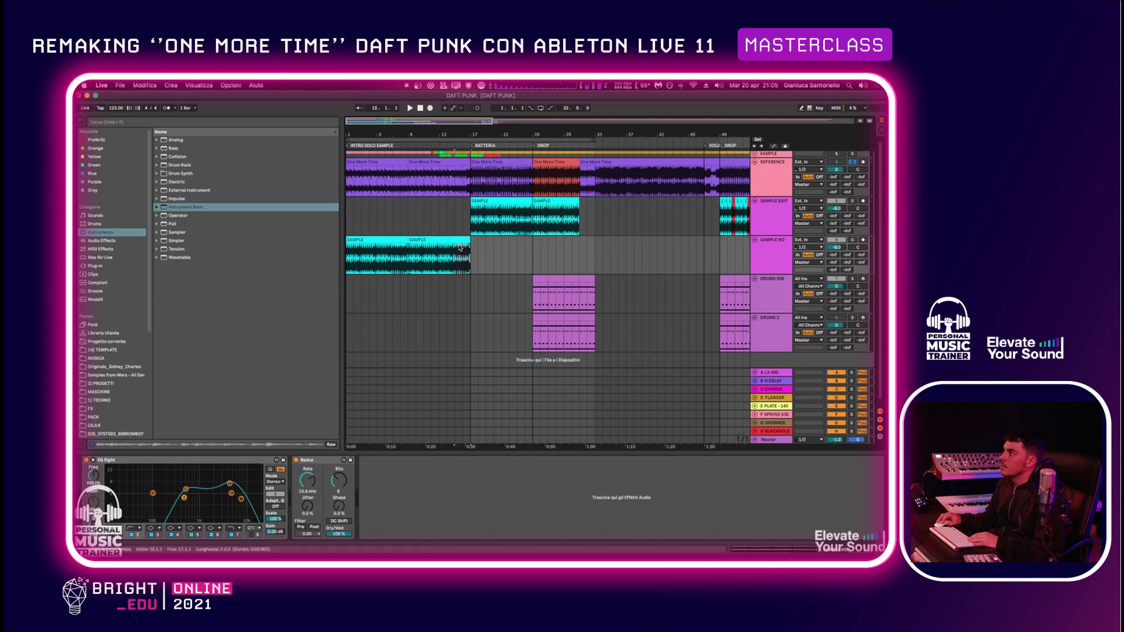
pyautogui.click(461, 241)
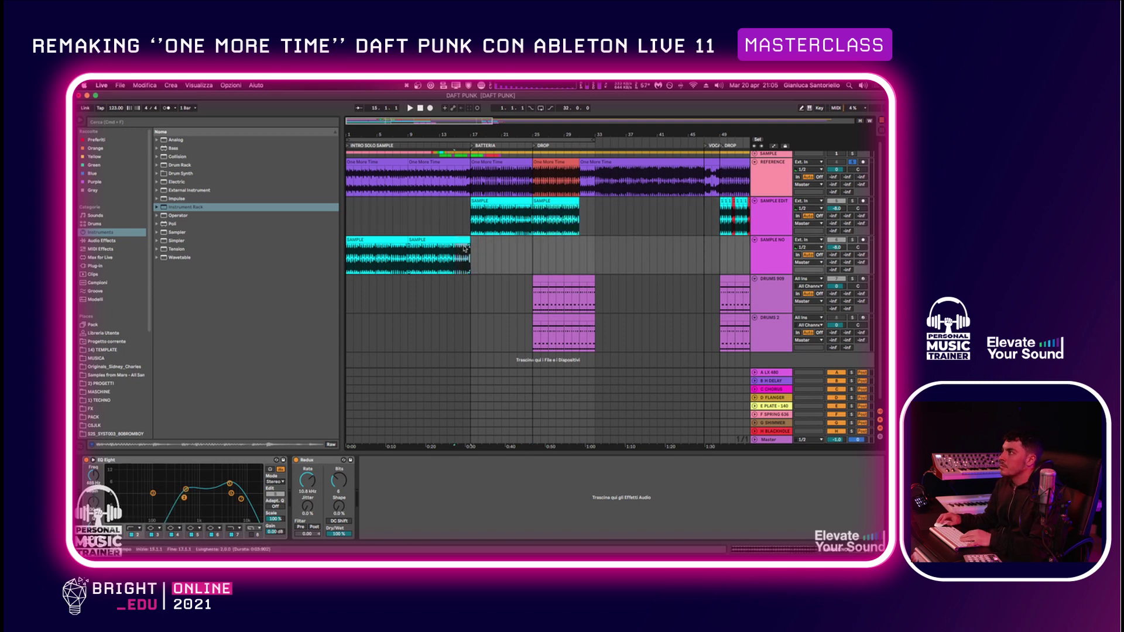
pyautogui.click(579, 240)
pyautogui.hotkey('ctrl', 'v')
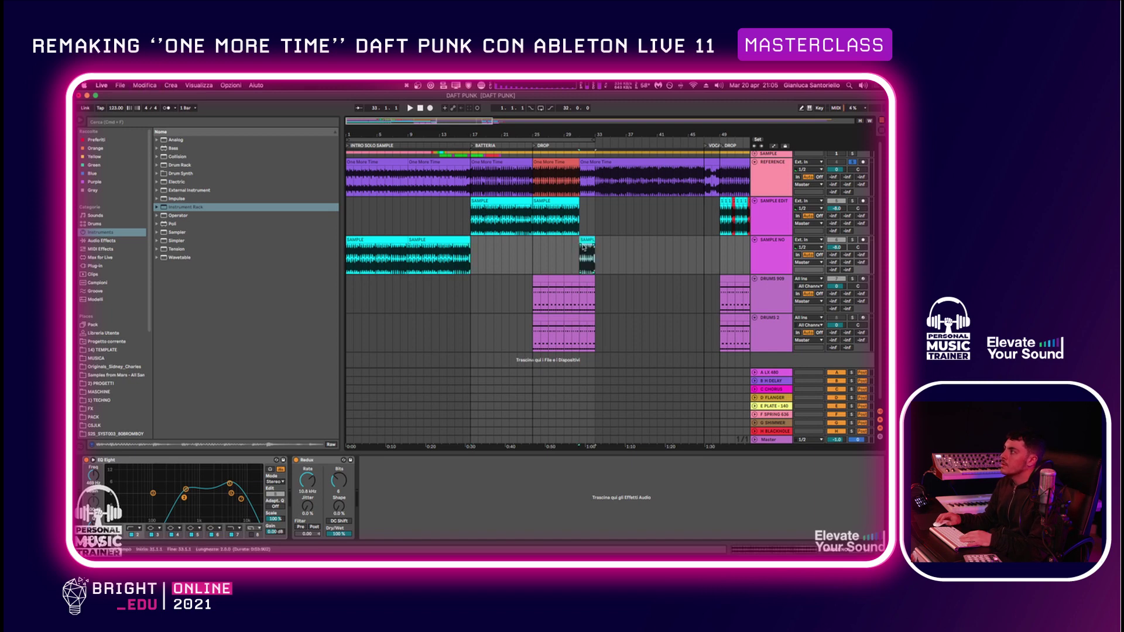
# Remove the drum pattern between bars 31 and 33 from the upper drum track and delete the DRUMS 2 track
pyautogui.click(588, 281)
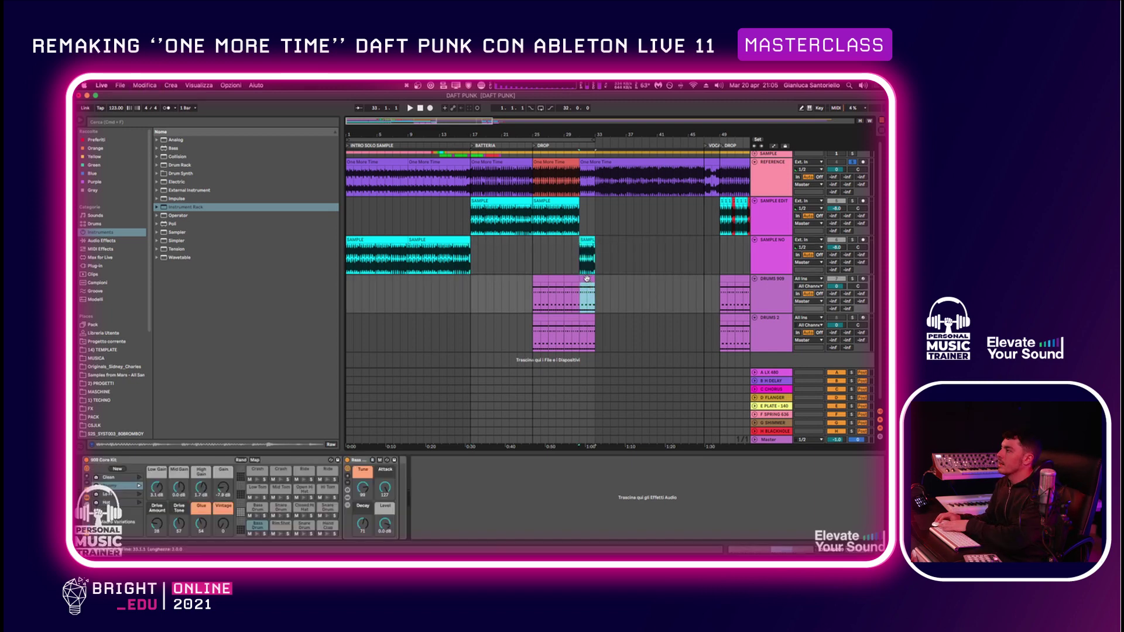
pyautogui.click(784, 329)
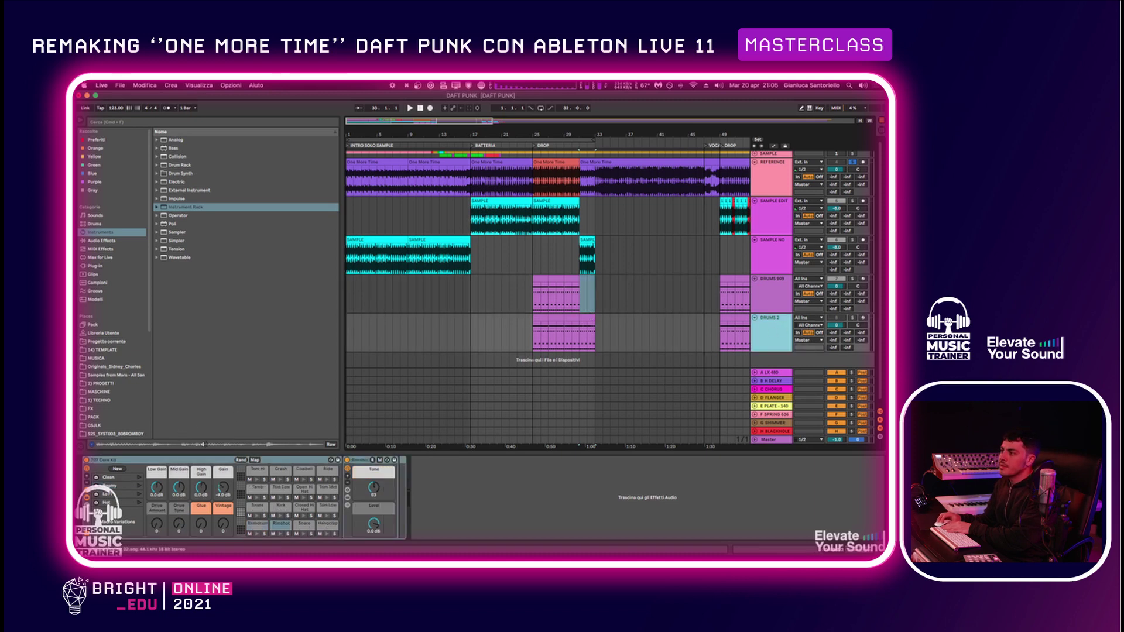
pyautogui.scroll(-1, 726, 331)
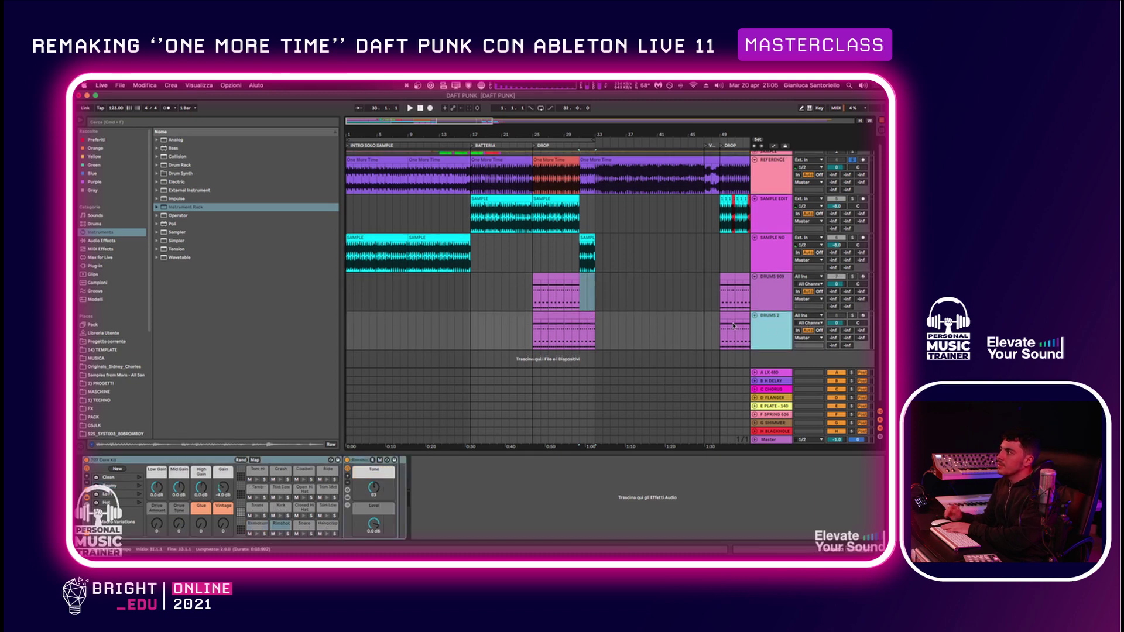
pyautogui.press('Delete')
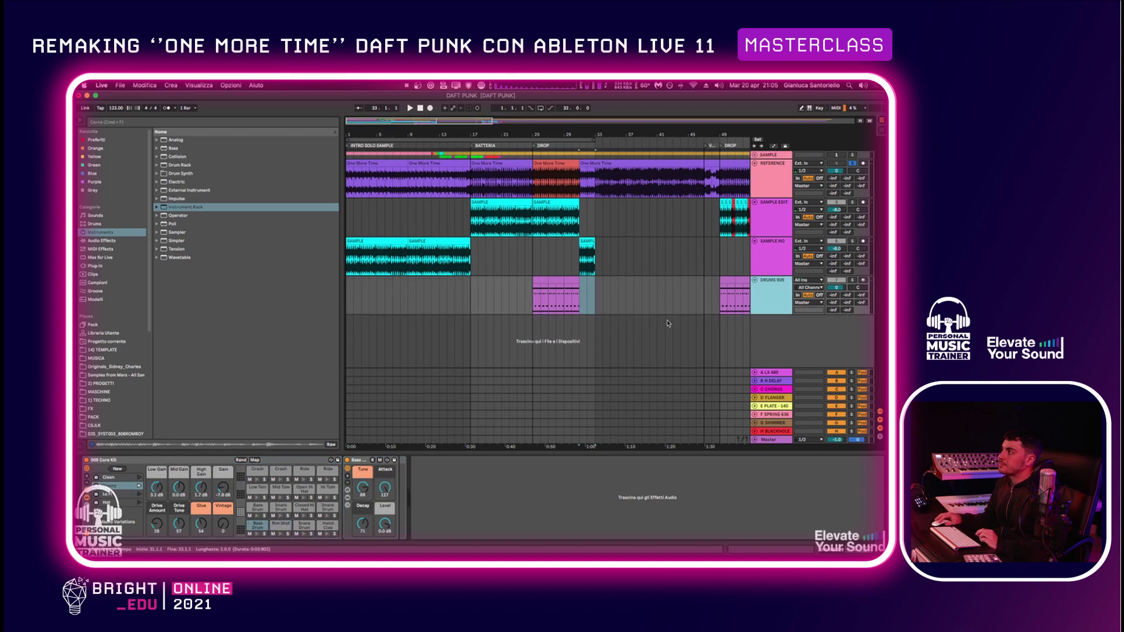
# Copy the eight-bar SAMPLE clip from the BATTERIA section to bar 33 on the SAMPLE EDIT track
pyautogui.click(518, 212)
pyautogui.press('super+c')
pyautogui.click(593, 232)
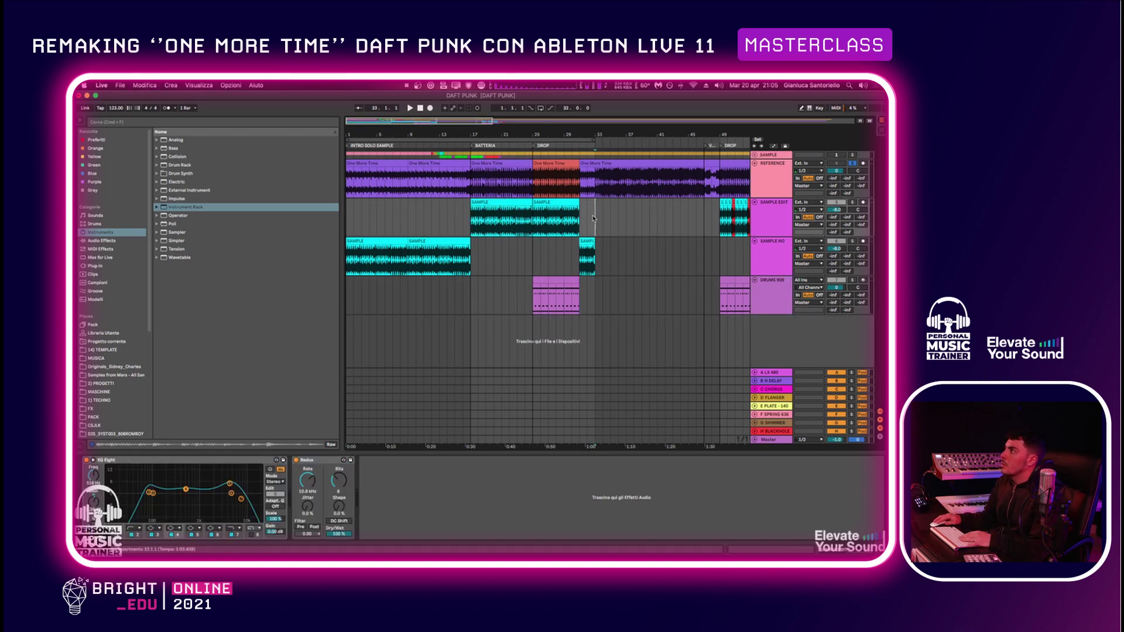
pyautogui.press('super+v')
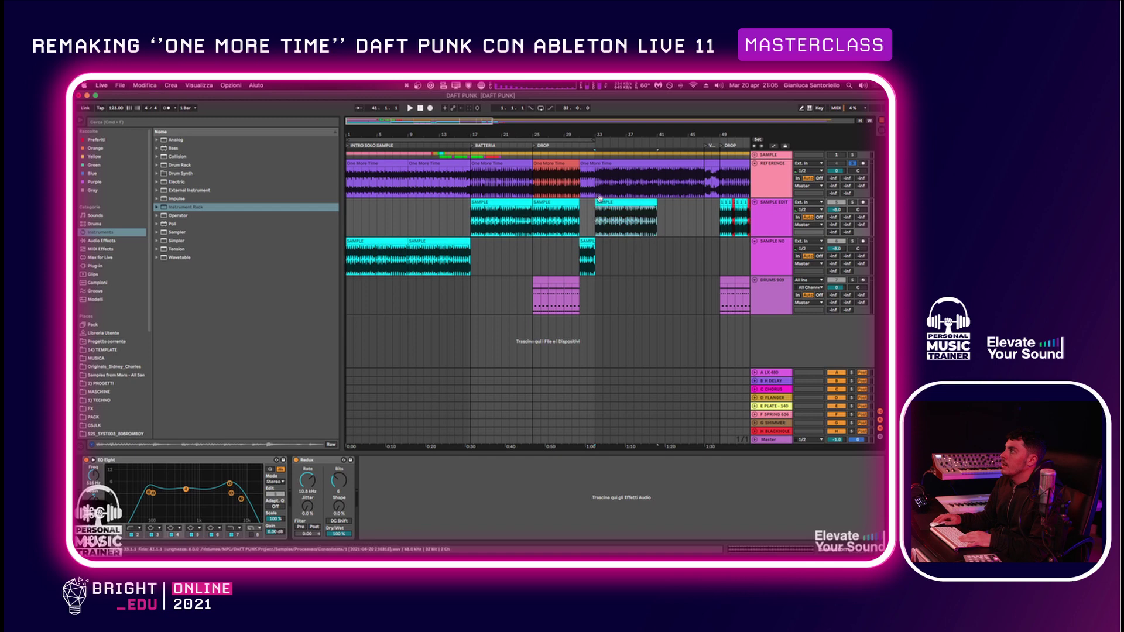
# Copy the first drop's drum pattern to bar 33 on the drum track so it fills bars 33 to 41
pyautogui.click(568, 281)
pyautogui.click(543, 281)
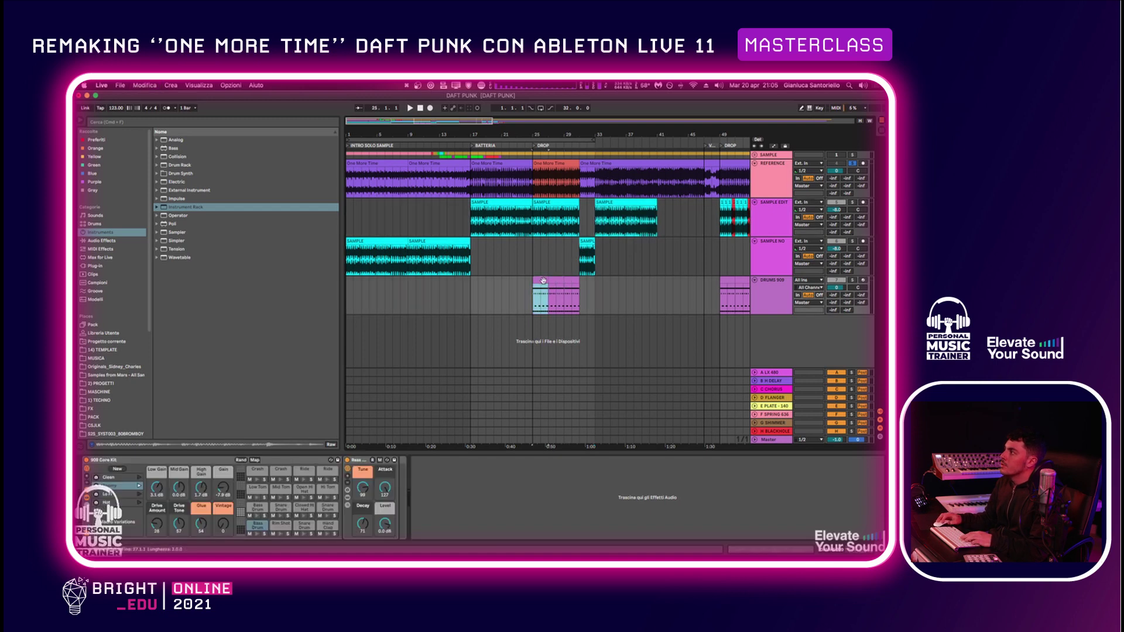
pyautogui.press('super+c')
pyautogui.click(593, 289)
pyautogui.press('super+v')
# Duplicate the sample and drum clips of bars 33–41 so they also fill bars 41 to 49
pyautogui.click(649, 211)
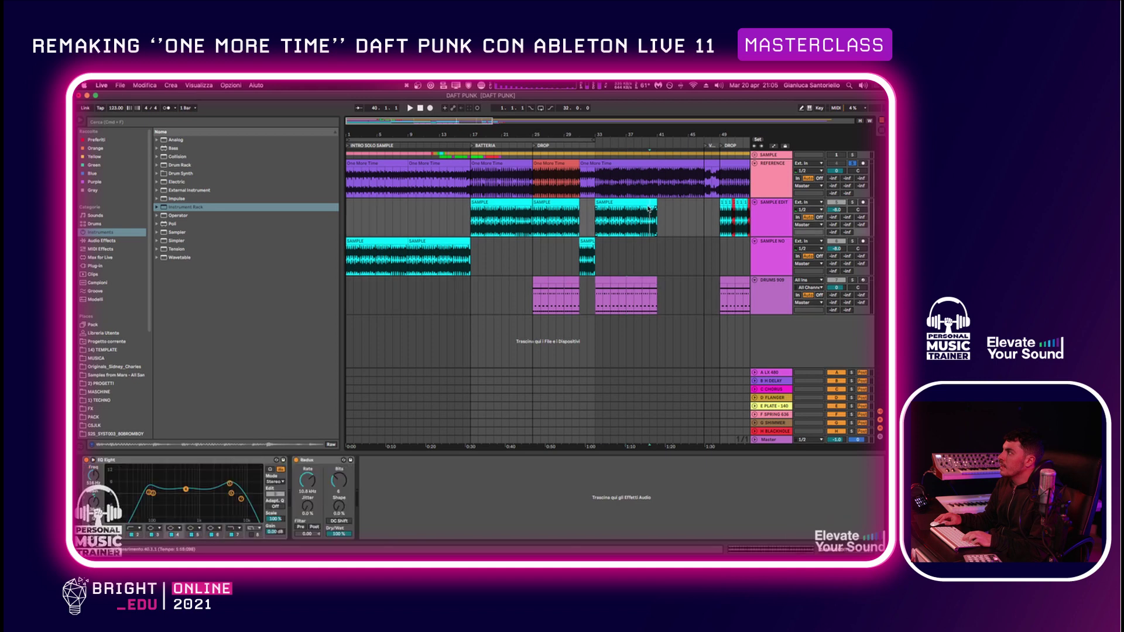
pyautogui.click(654, 203)
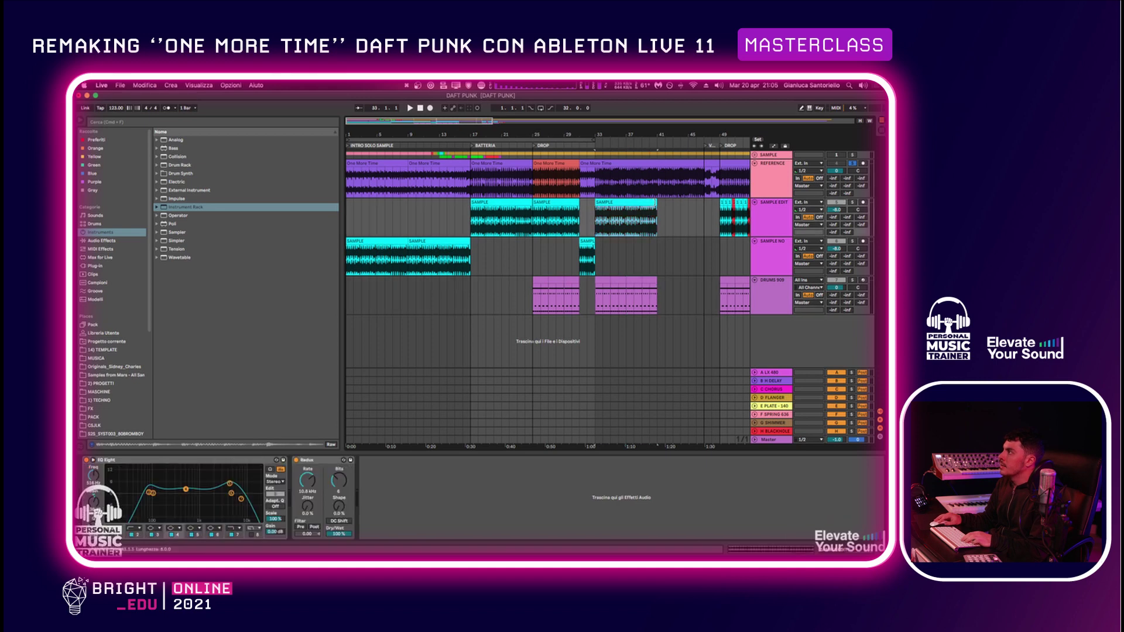
pyautogui.keyDown('shift'); pyautogui.click(650, 278); pyautogui.keyUp('shift')
pyautogui.press('super+d')
pyautogui.moveTo(738, 134); pyautogui.dragTo(624, 135)
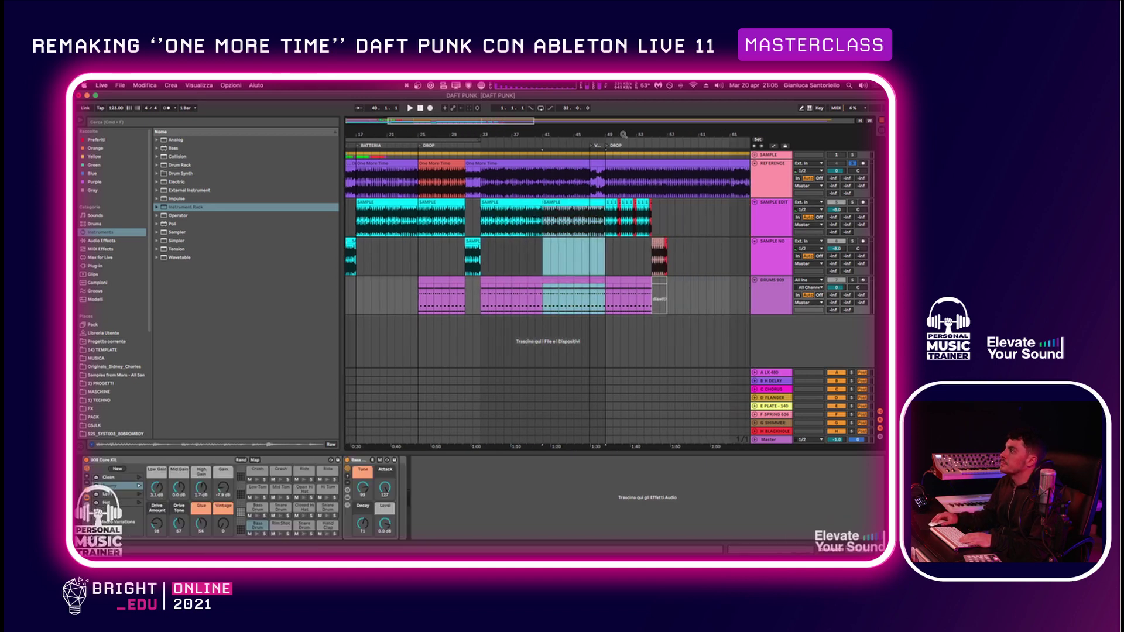
# Try to copy the reference's vocal passage at bars 47–49 onto the SAMPLE EDIT track
pyautogui.click(597, 261)
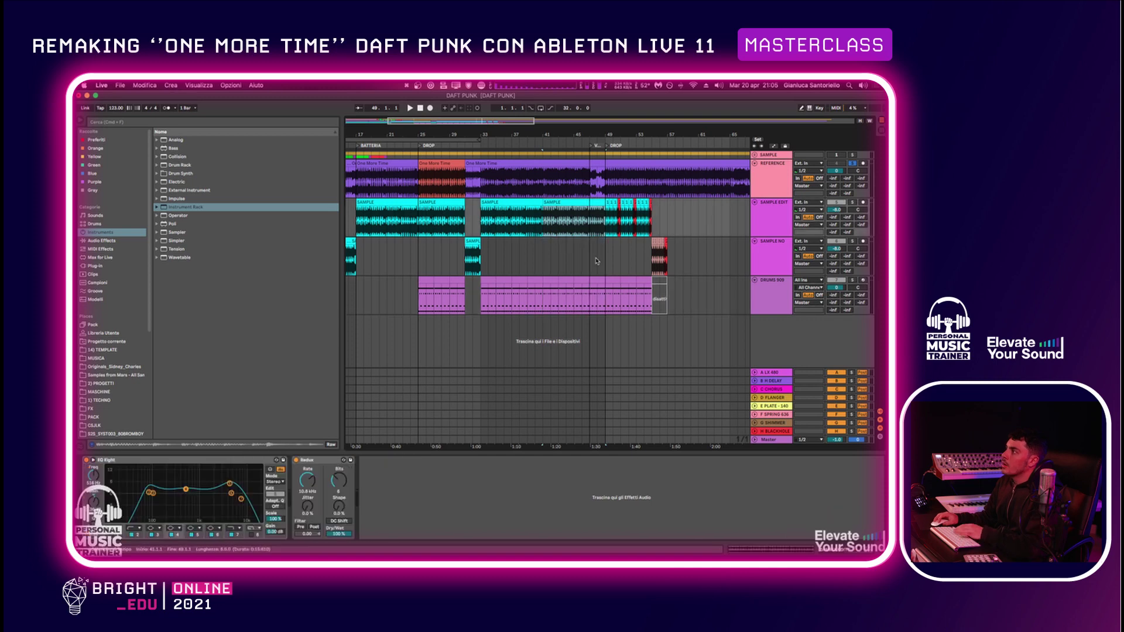
pyautogui.click(596, 281)
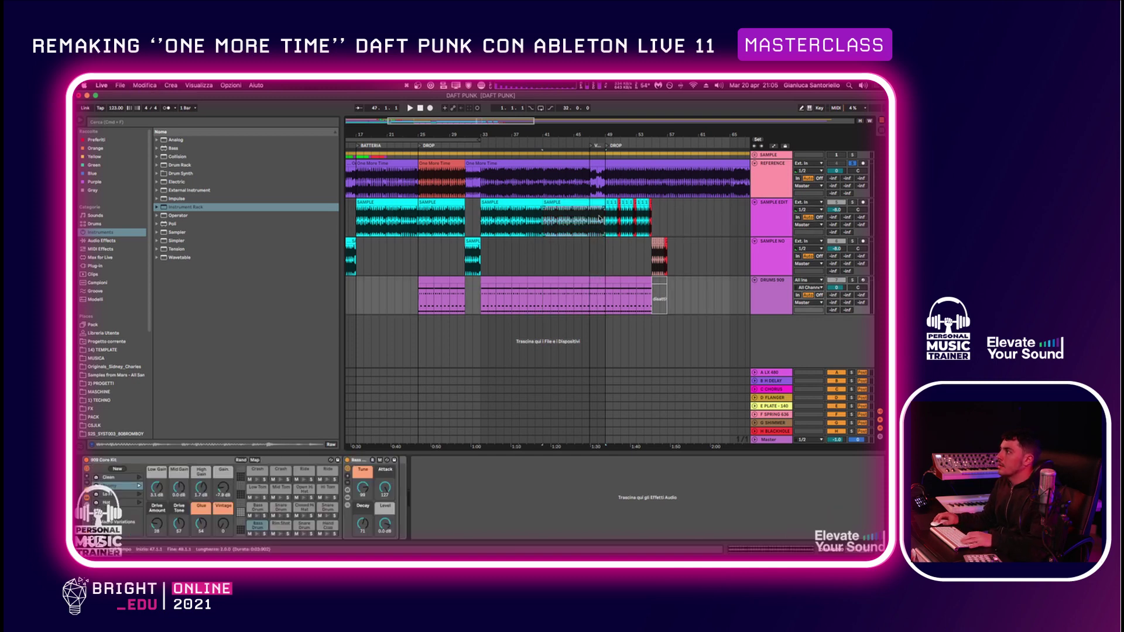
pyautogui.click(595, 183)
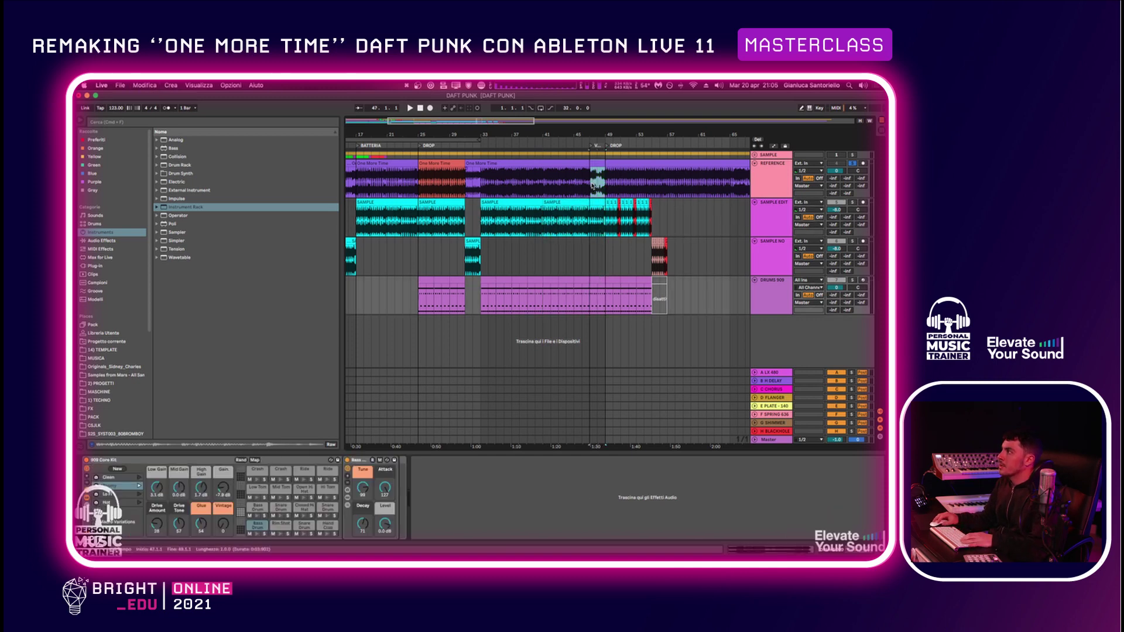
pyautogui.click(593, 221)
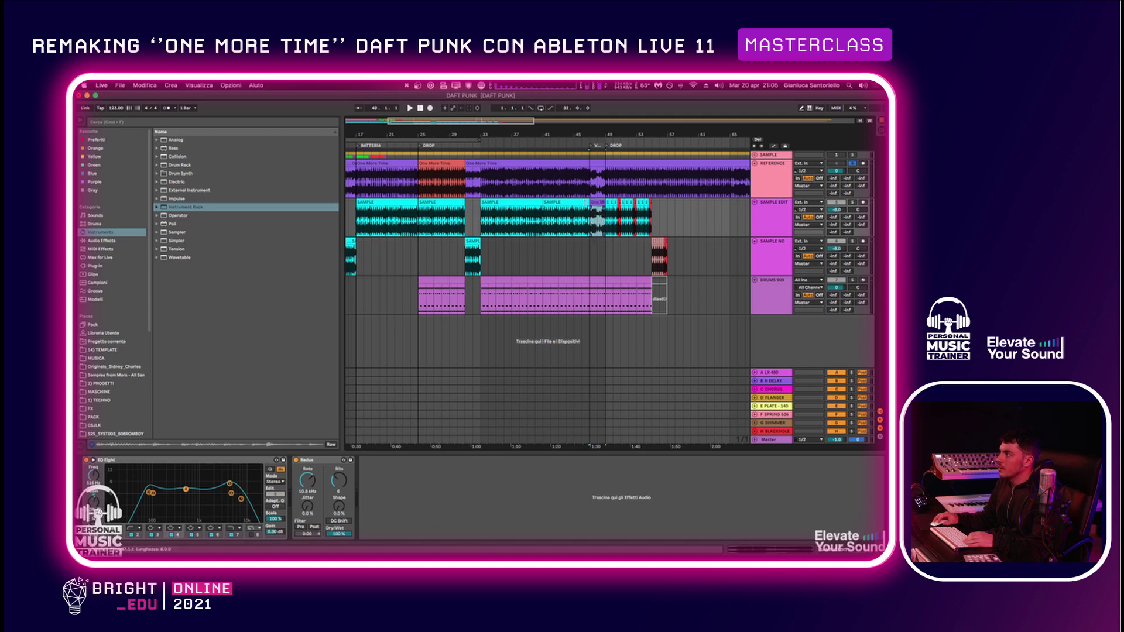
# Add an audio track named VOCAL and copy the reference's vocal passage from bars 47–49 onto it at the same position
pyautogui.click(770, 210)
pyautogui.rightClick(781, 345)
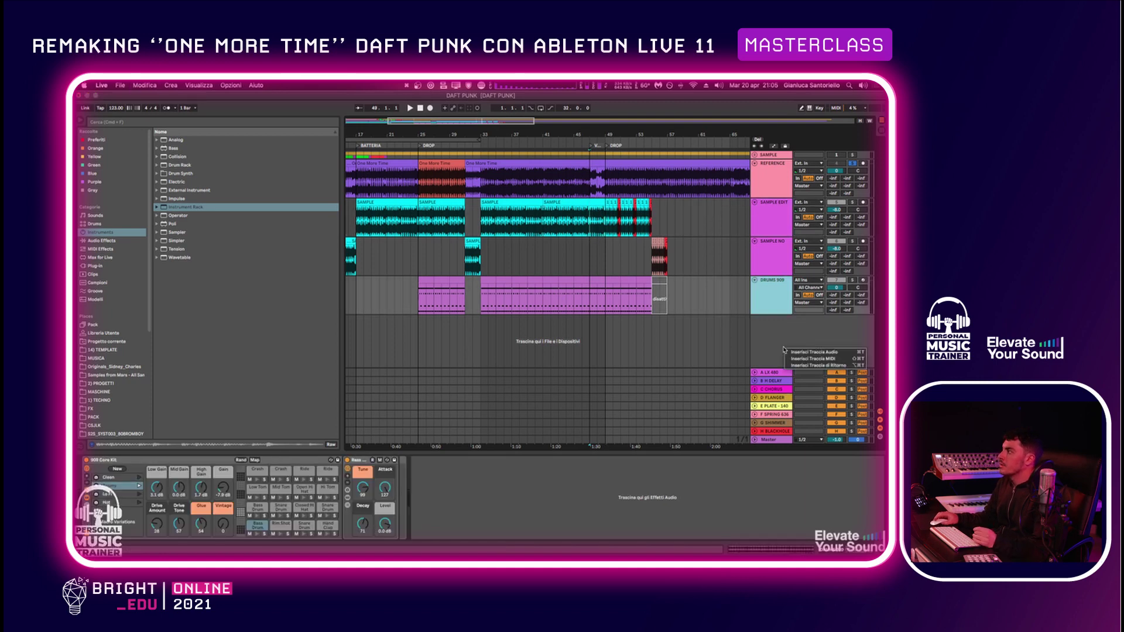
pyautogui.click(799, 353)
pyautogui.doubleClick(768, 322)
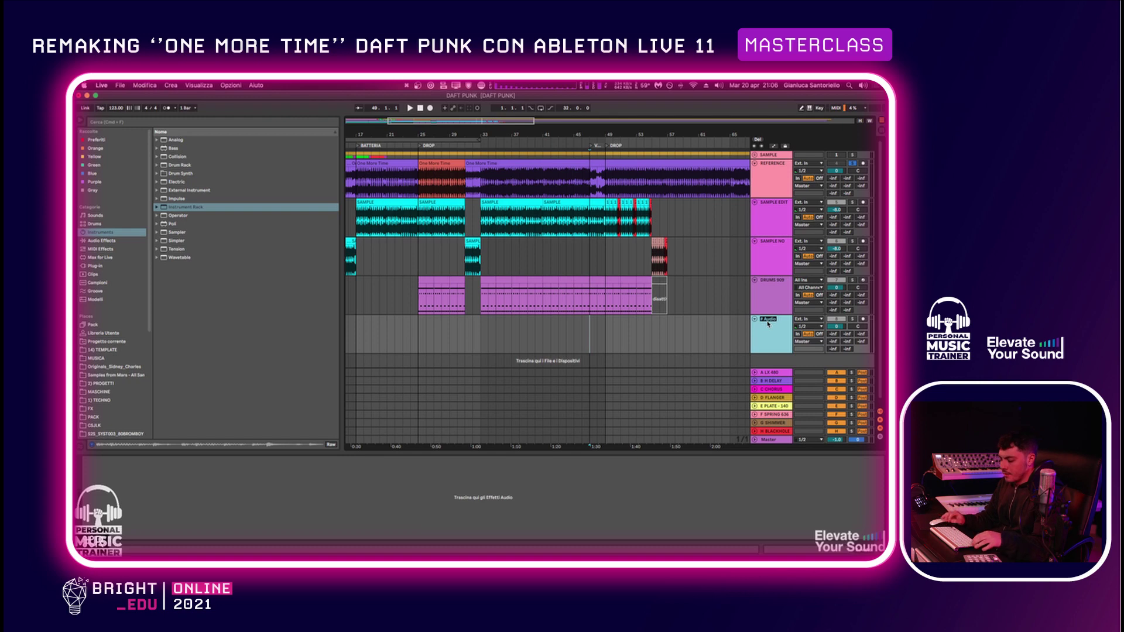
pyautogui.write('VOCAL')
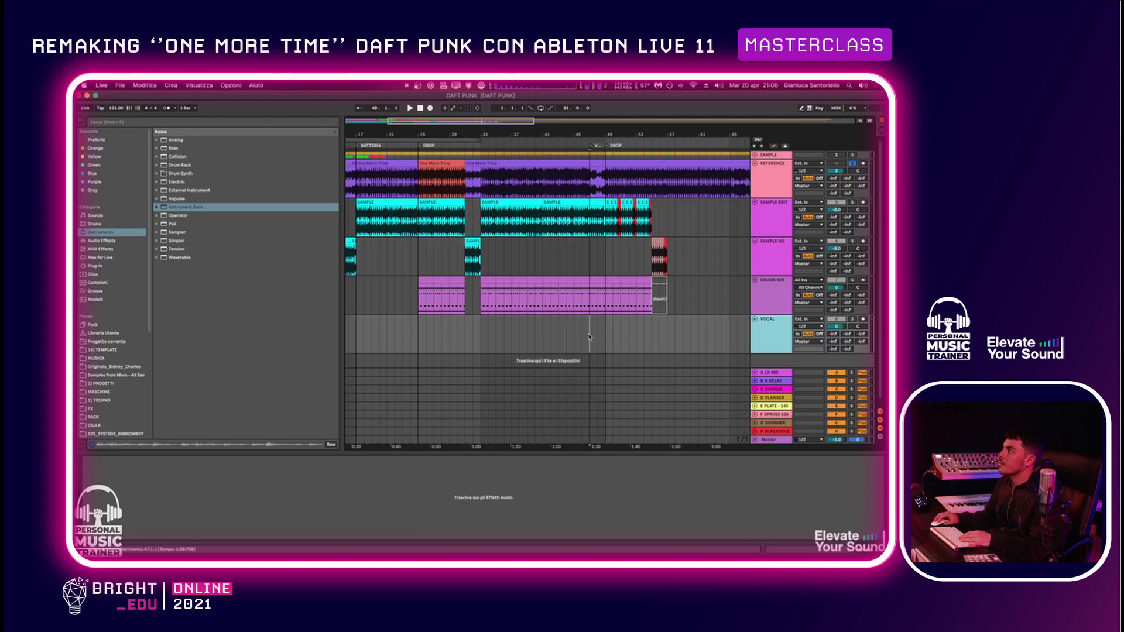
pyautogui.moveTo(586, 171); pyautogui.dragTo(609, 326)
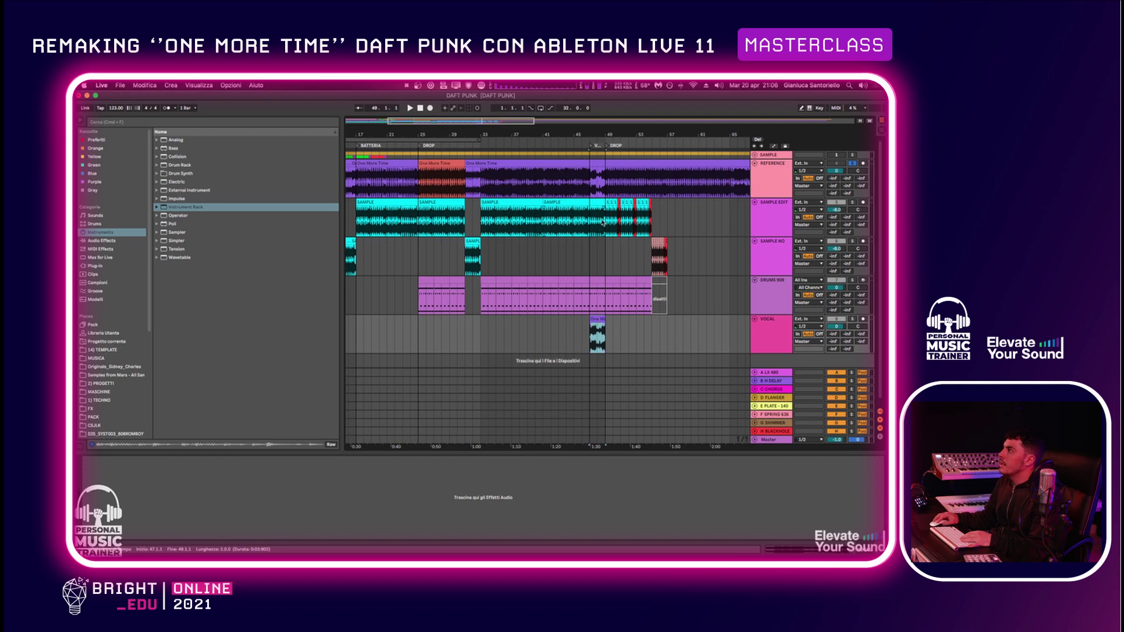
# Move the old edited drop clips on the sample and drum tracks from bar 49 to bar 77
pyautogui.moveTo(603, 223); pyautogui.dragTo(668, 298)
pyautogui.hscroll(5, 677, 243)
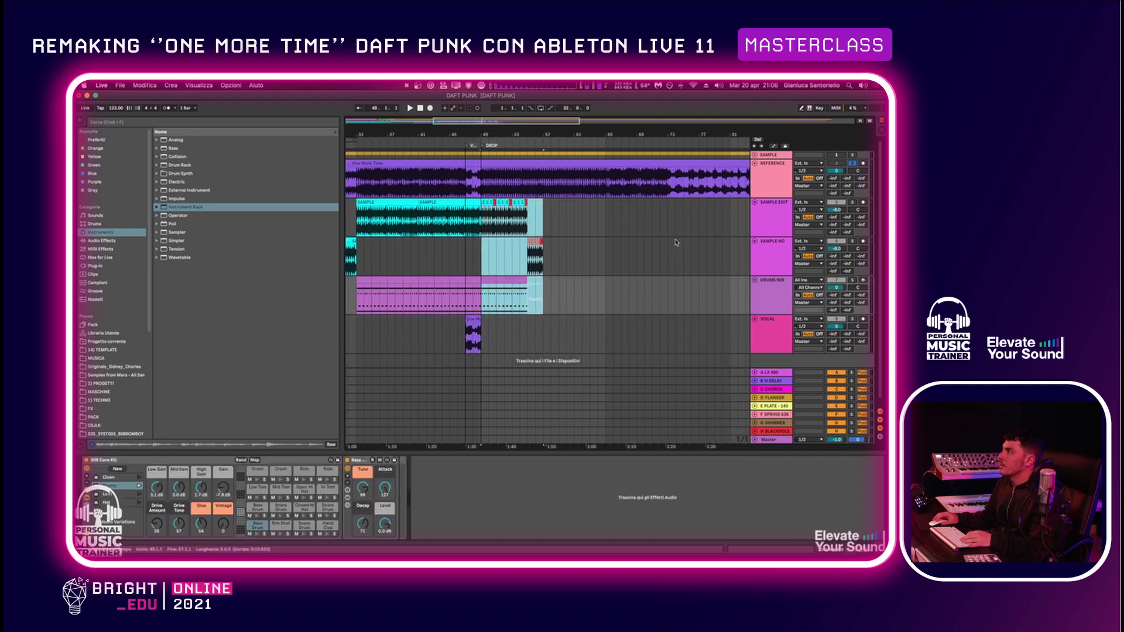
pyautogui.press('super+x')
pyautogui.click(699, 226)
pyautogui.press('super+v')
pyautogui.hscroll(-5, 660, 237)
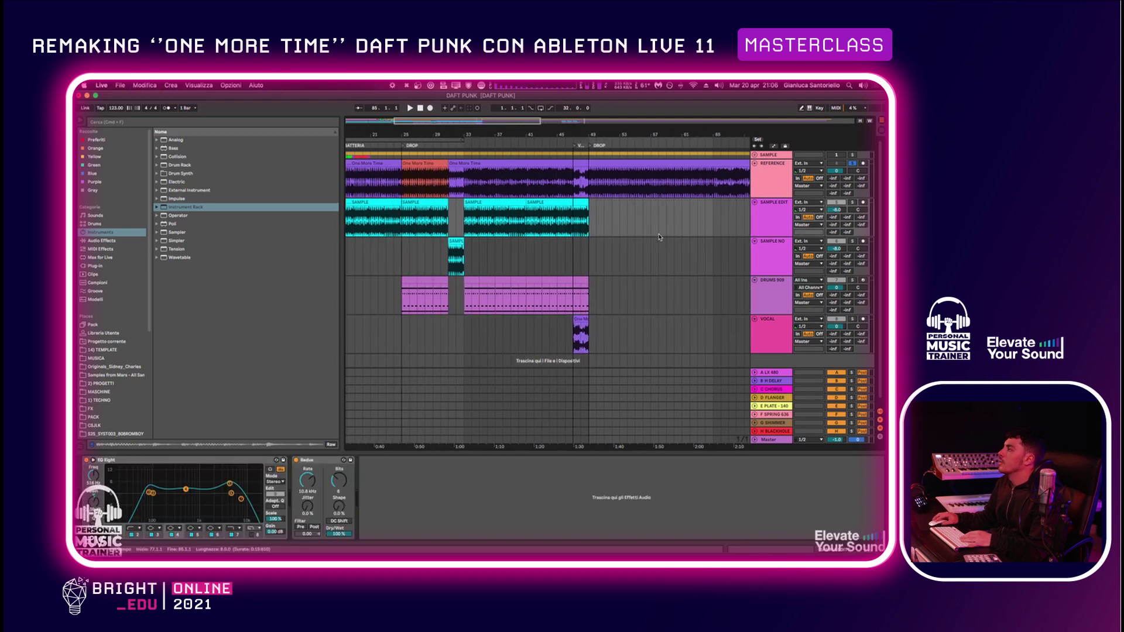
# Delete the sample and drum parts between bars 47 and 49 so only the vocal plays there
pyautogui.hscroll(-2, 597, 229)
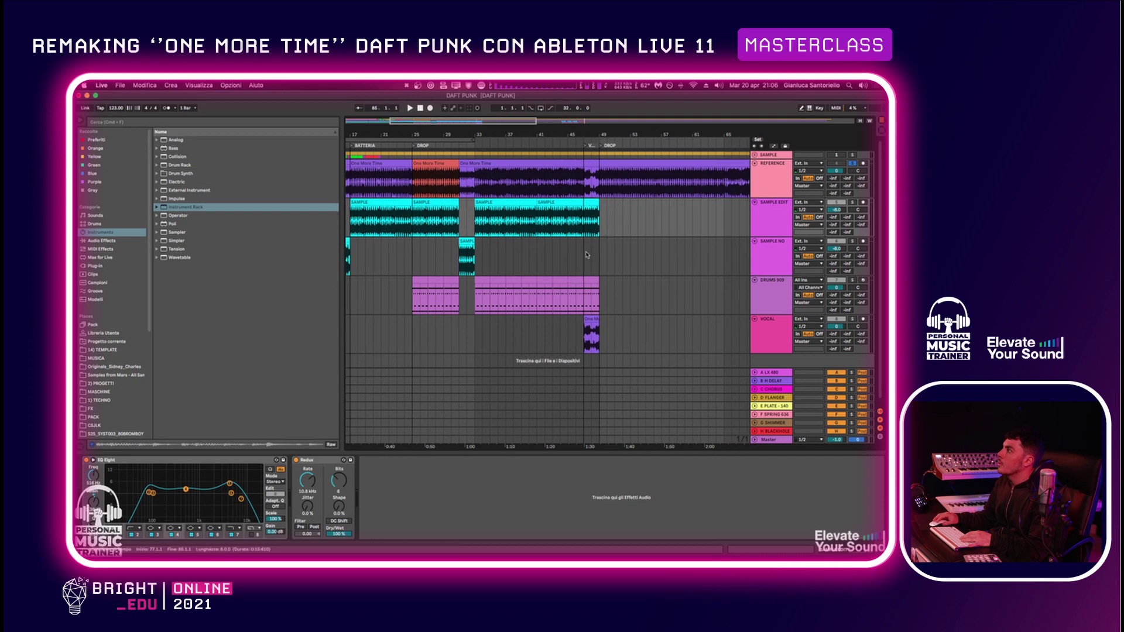
pyautogui.click(595, 202)
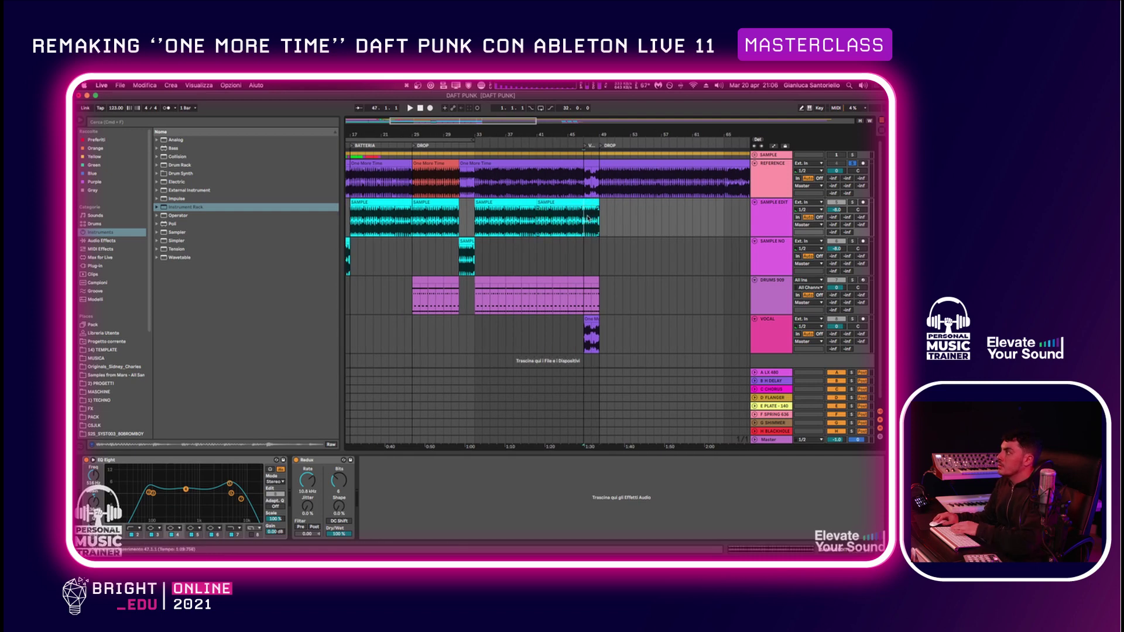
pyautogui.moveTo(587, 219); pyautogui.dragTo(605, 218)
pyautogui.click(588, 281)
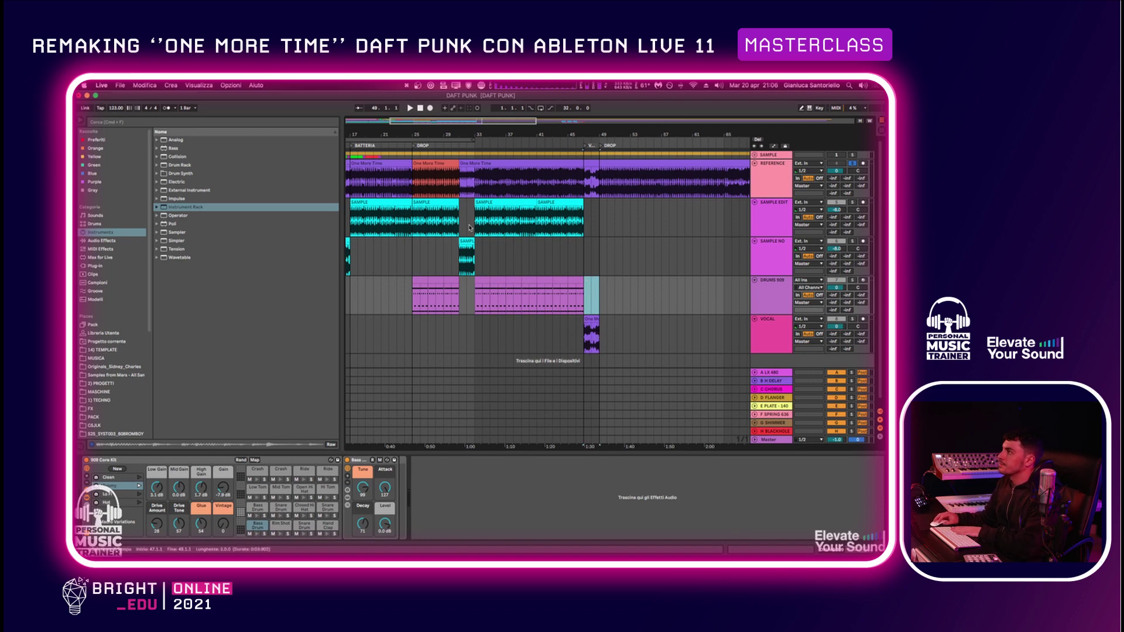
# Copy the sample and drum clips of bars 33–41 to bar 49 for the second drop
pyautogui.moveTo(474, 240); pyautogui.dragTo(536, 352)
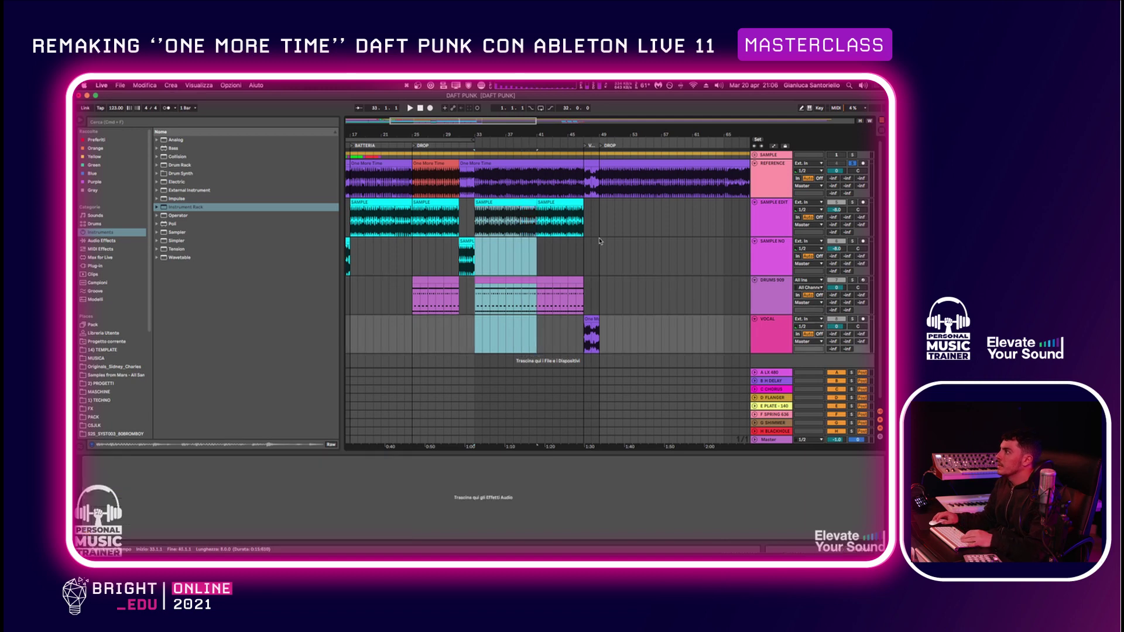
pyautogui.click(599, 222)
pyautogui.press('super+v')
# Unsolo the reference and play the remake from bar 23 through the drop, fine-tuning the drum track's volume
pyautogui.click(450, 254)
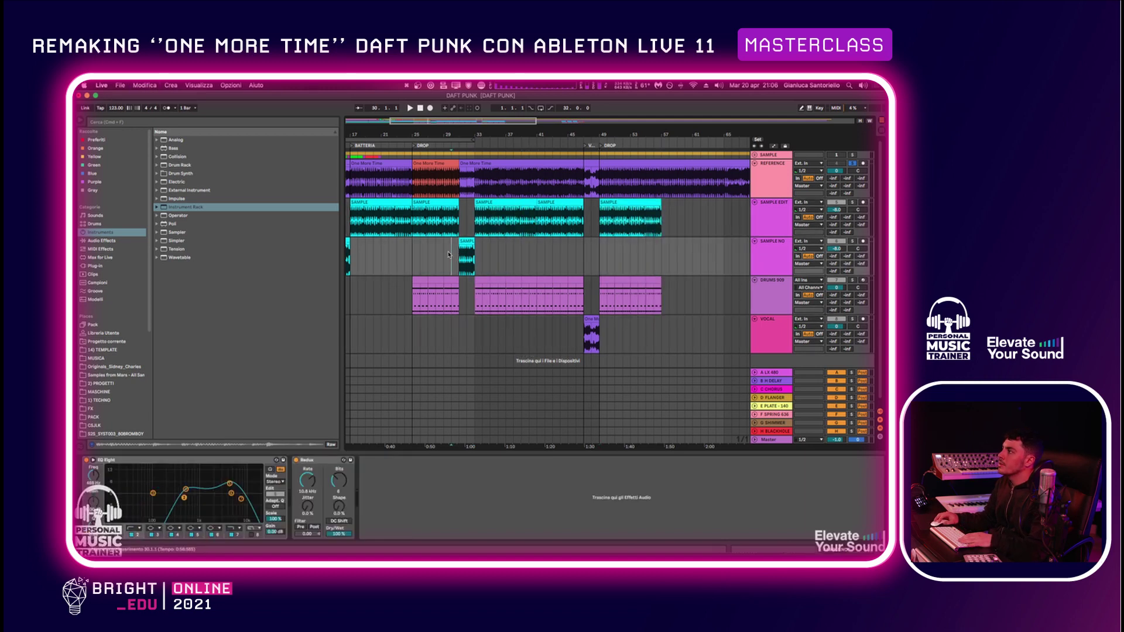
pyautogui.click(395, 259)
pyautogui.press('space')
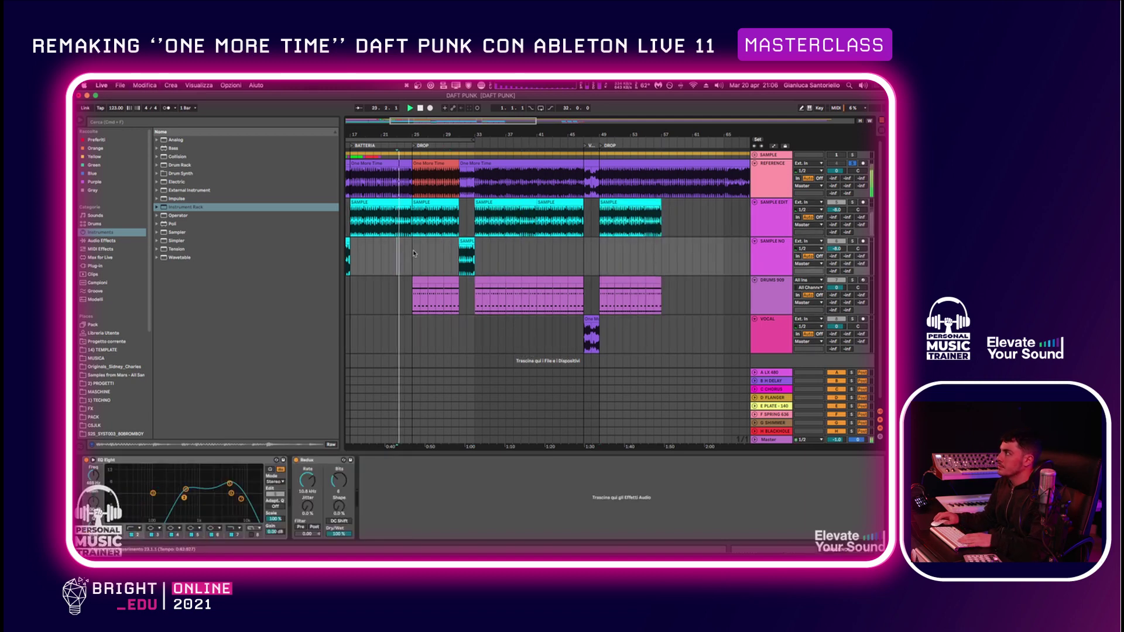
pyautogui.click(853, 165)
pyautogui.press('space')
pyautogui.press('space')
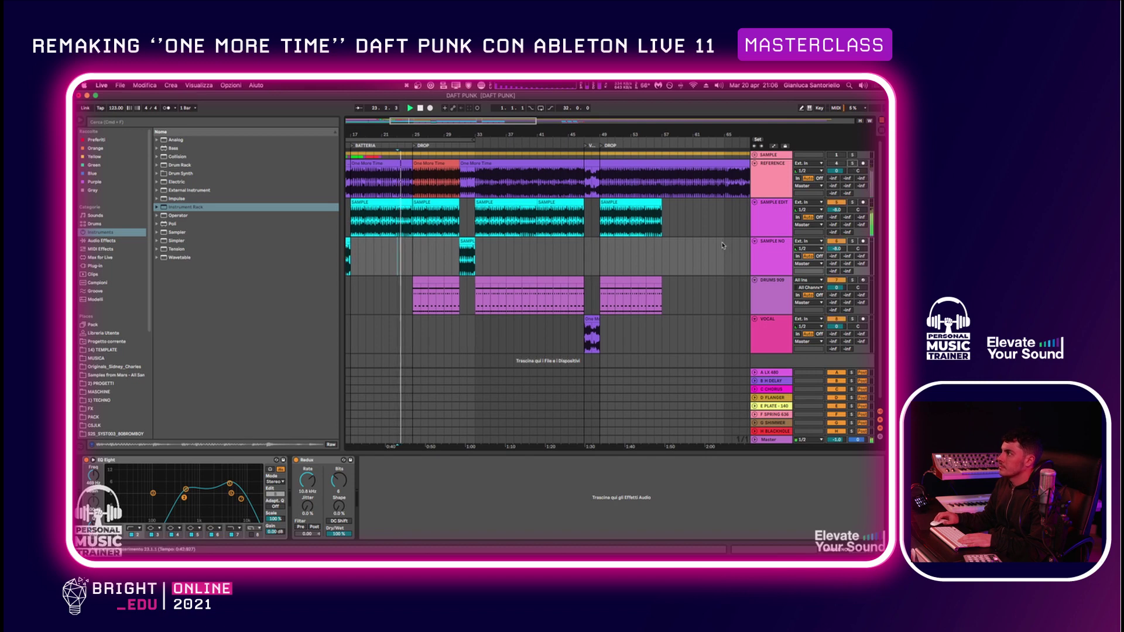
pyautogui.hscroll(-1, 718, 245)
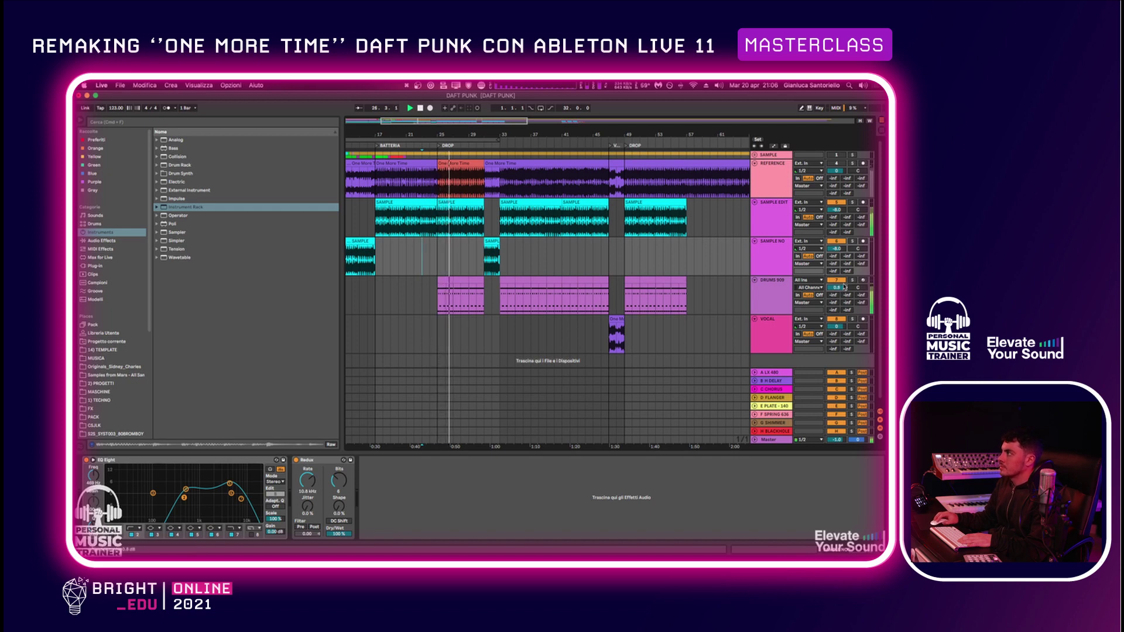
pyautogui.moveTo(843, 288); pyautogui.dragTo(844, 288)
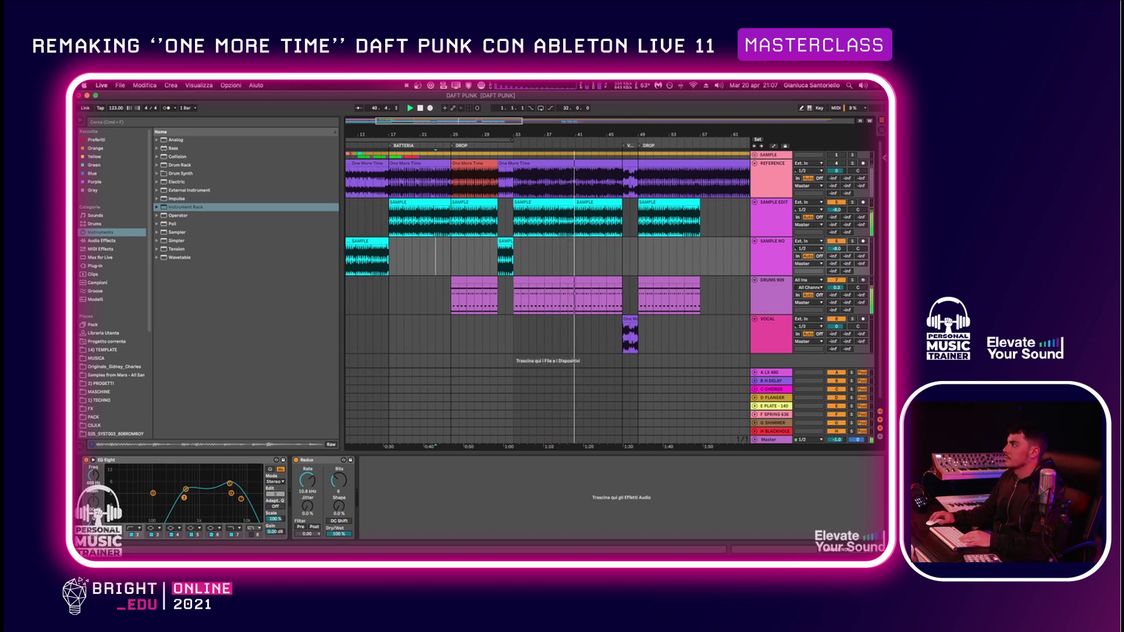
# Solo the reference around bar 41 for comparison, then return playback to the remake
pyautogui.click(853, 164)
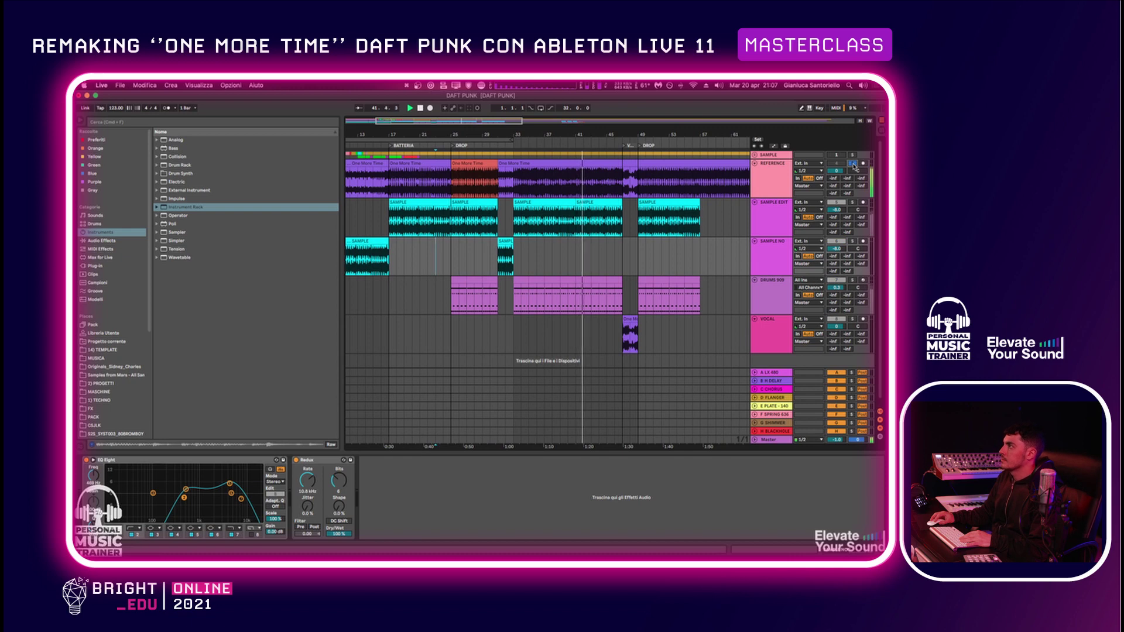
pyautogui.click(853, 164)
pyautogui.click(836, 163)
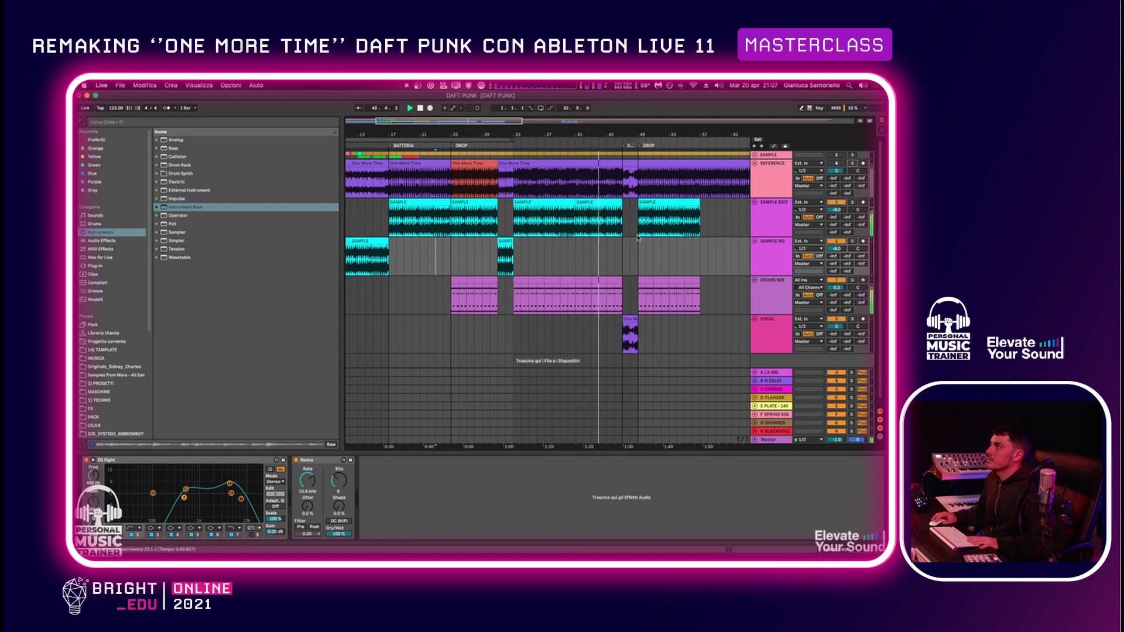
# Align the vocal clip's start at bar 47 with the first transient in its sample and extend its end back to bar 49
pyautogui.hscroll(3, 640, 234)
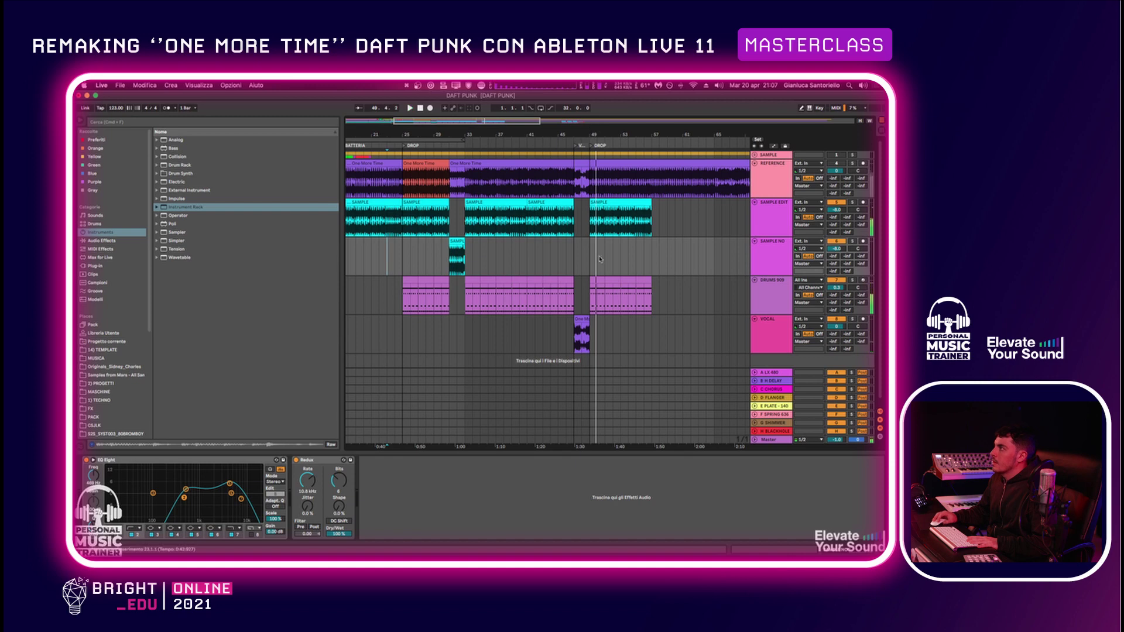
pyautogui.press('space')
pyautogui.click(582, 328)
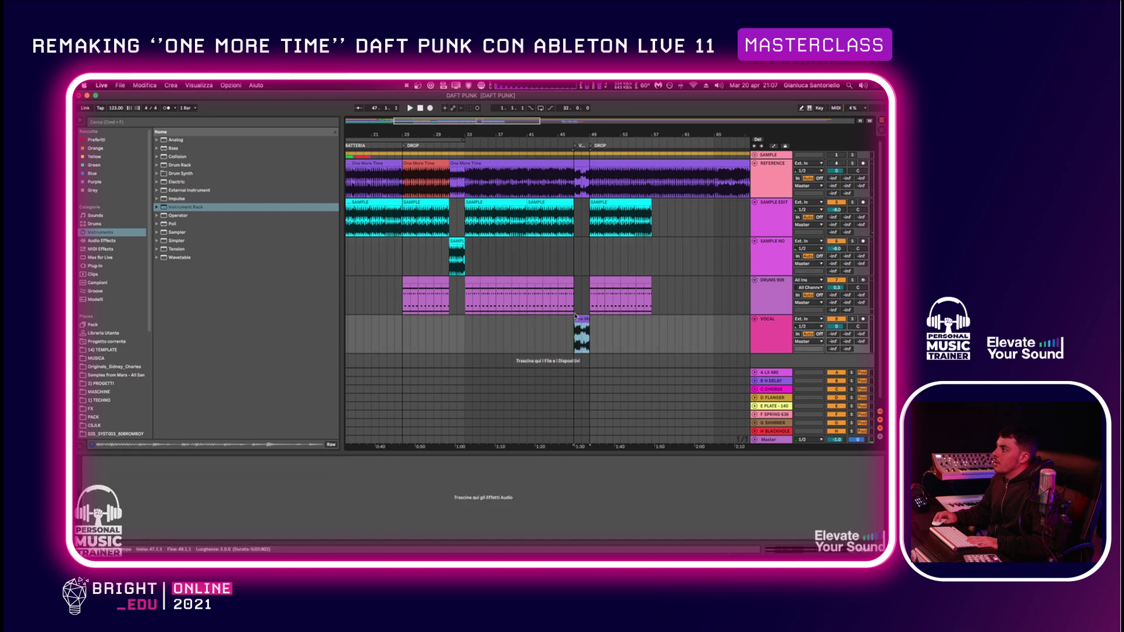
pyautogui.moveTo(592, 135); pyautogui.dragTo(585, 234)
pyautogui.doubleClick(550, 321)
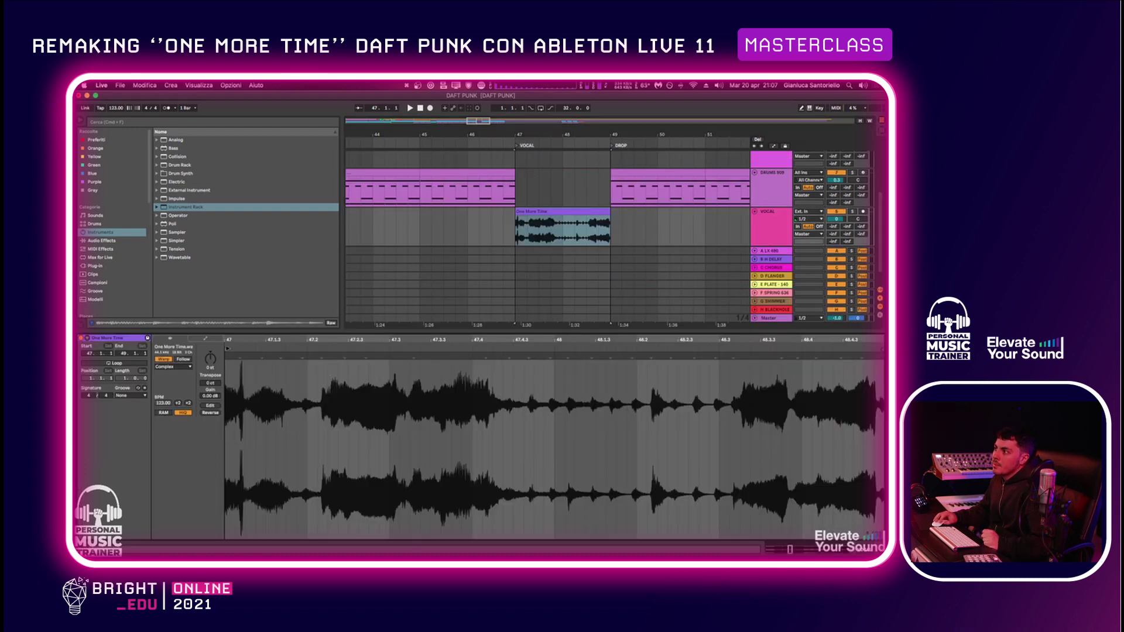
pyautogui.moveTo(229, 338)
pyautogui.mouseDown()
pyautogui.moveTo(231, 380)
pyautogui.moveTo(276, 381)
pyautogui.moveTo(285, 348)
pyautogui.moveTo(338, 350)
pyautogui.moveTo(372, 381)
pyautogui.moveTo(351, 349)
pyautogui.mouseUp()
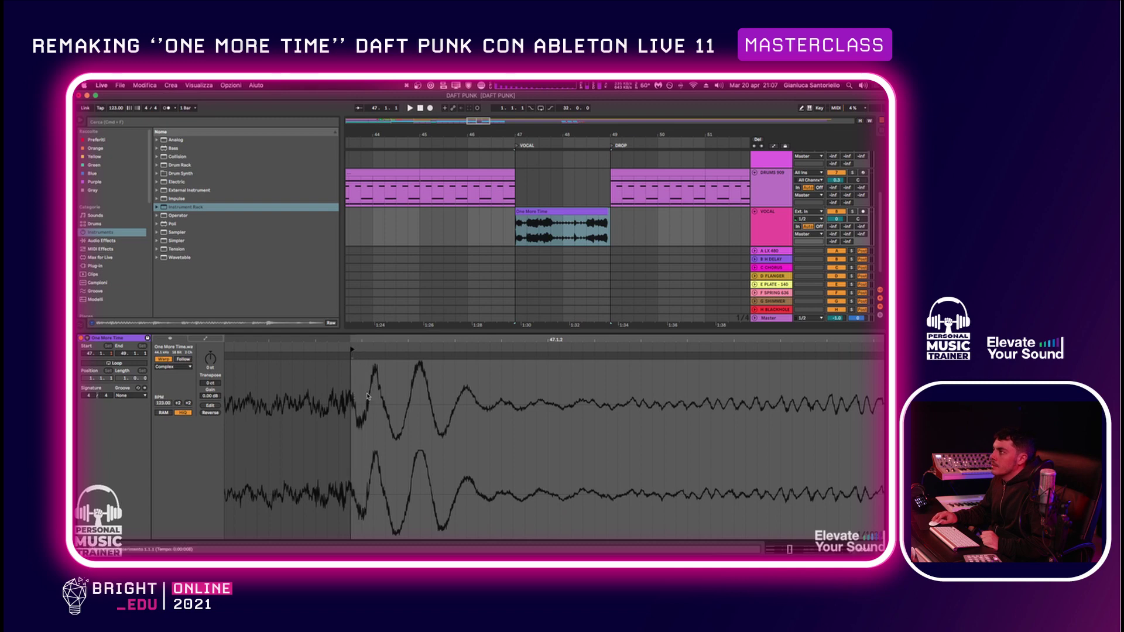
pyautogui.click(554, 221)
pyautogui.moveTo(606, 211); pyautogui.dragTo(611, 211)
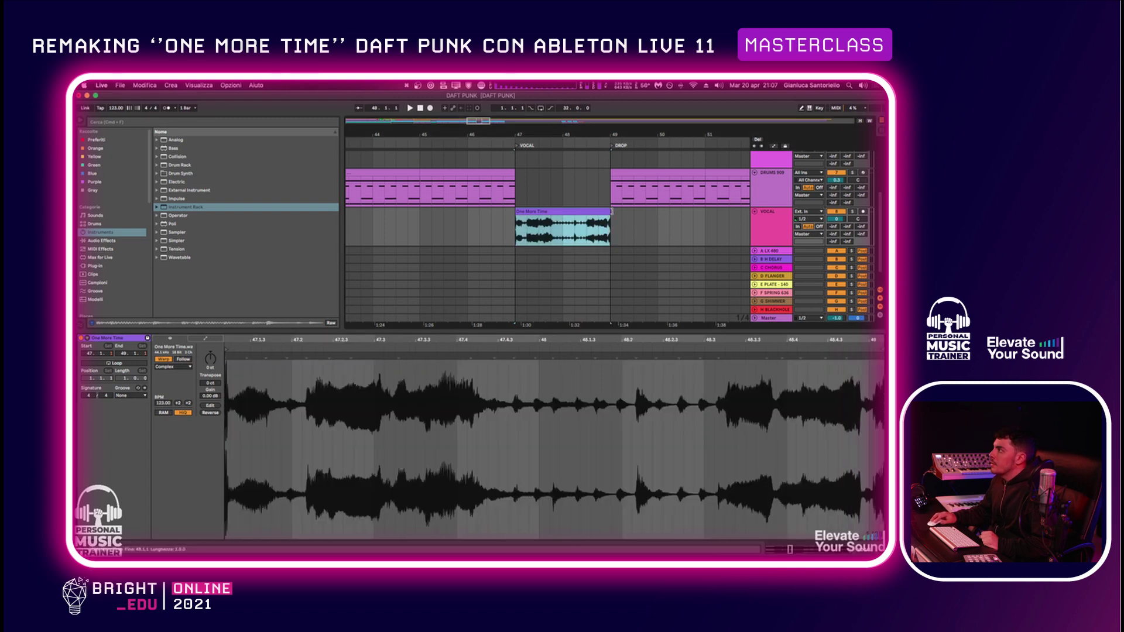
# Play from bar 45 through the vocal break into the drop, and try extending the vocal clip's end past bar 49
pyautogui.click(455, 221)
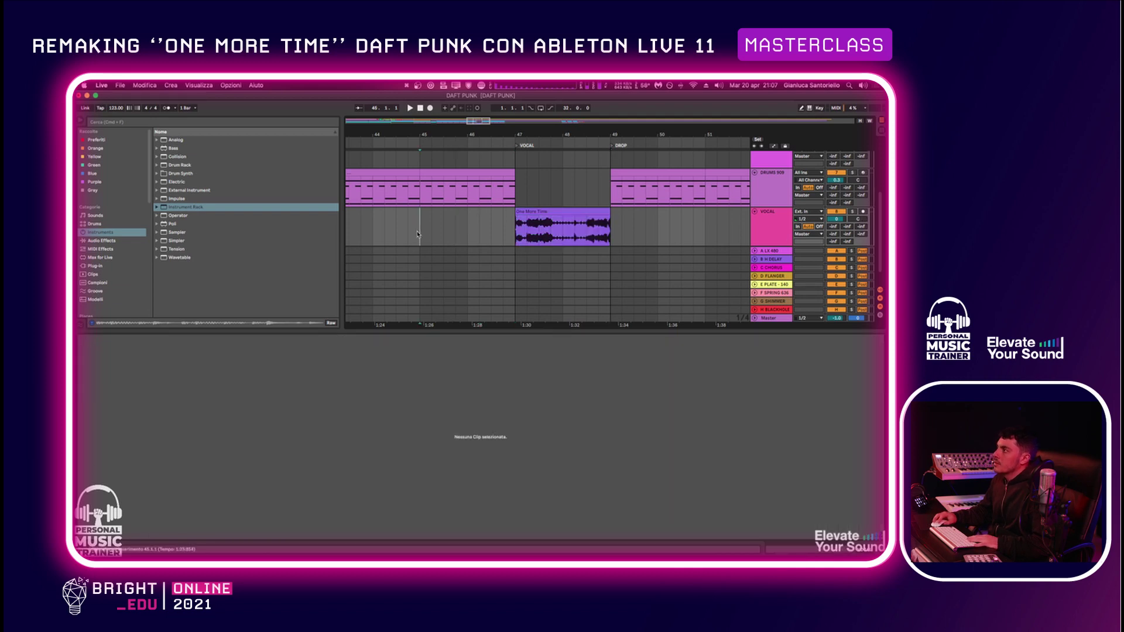
pyautogui.press('space')
pyautogui.press('-')
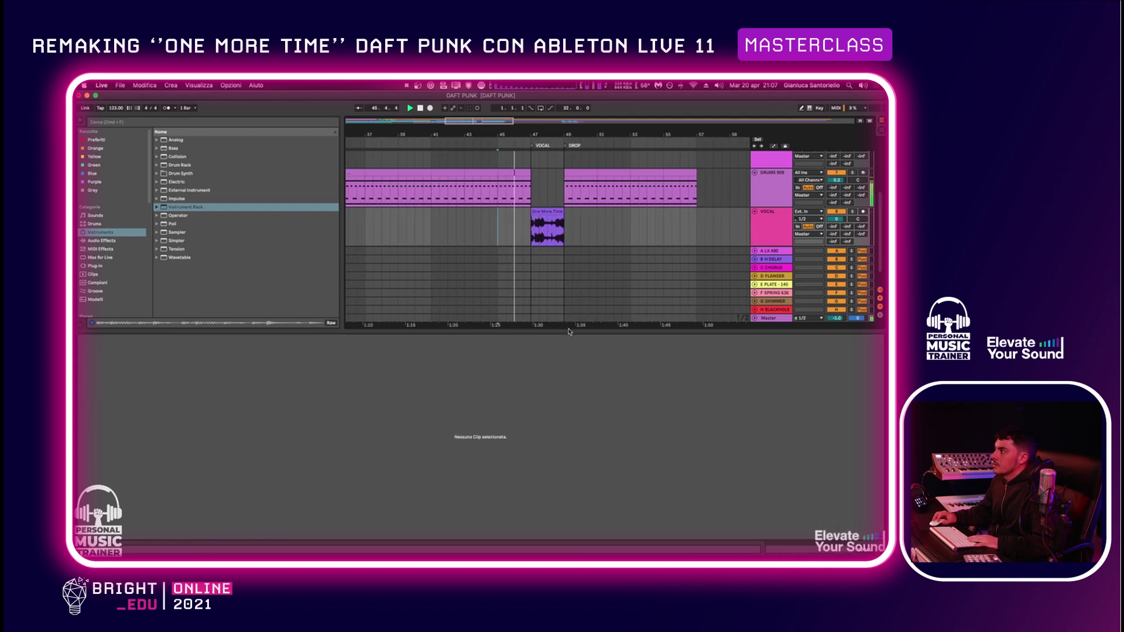
pyautogui.press('super+alt+l')
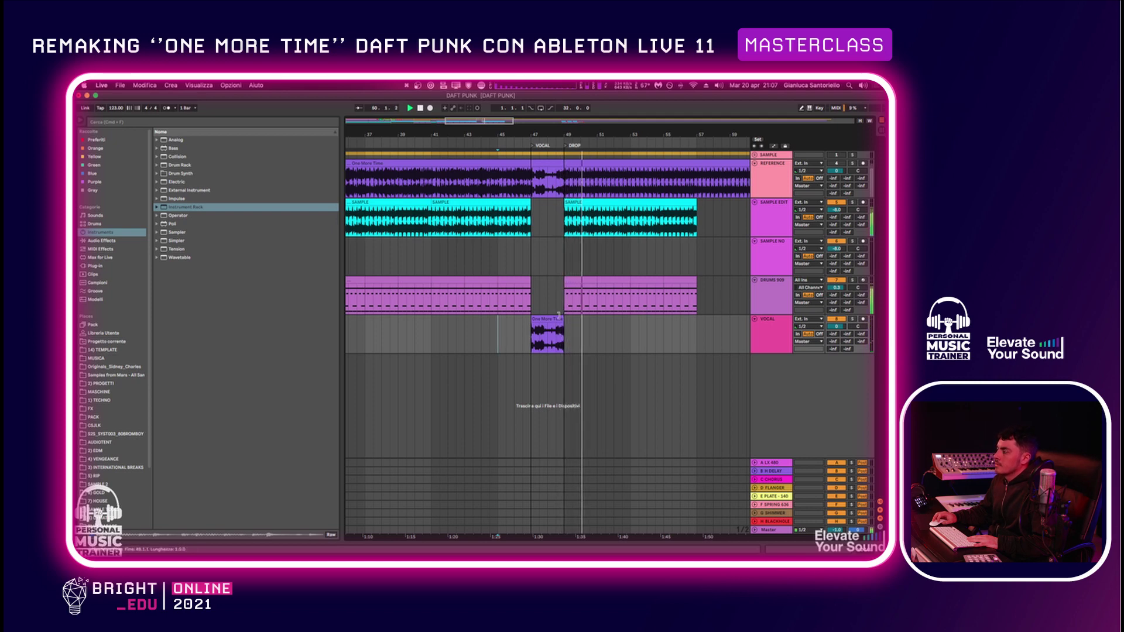
pyautogui.moveTo(564, 322)
pyautogui.mouseDown()
pyautogui.moveTo(689, 322)
pyautogui.moveTo(571, 322)
pyautogui.mouseUp()
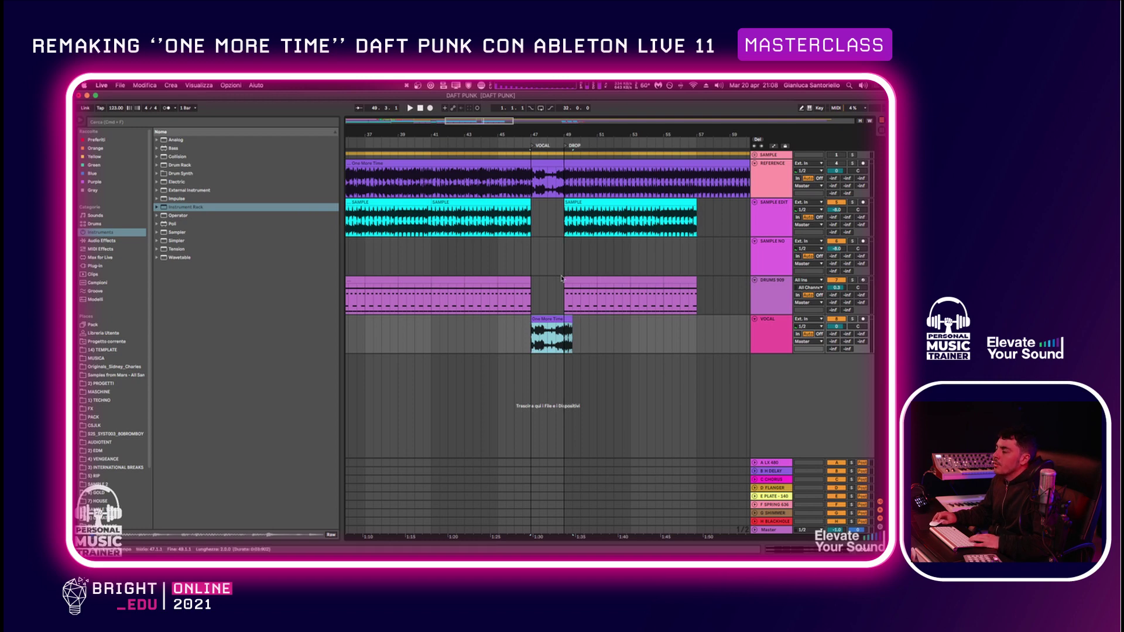
pyautogui.press('super+z')
# Set the arrangement loop to bars 1–57, spanning all of the remake's sample, drum and vocal clips
pyautogui.moveTo(582, 137)
pyautogui.mouseDown()
pyautogui.moveTo(584, 120)
pyautogui.moveTo(593, 124)
pyautogui.mouseUp()
pyautogui.moveTo(672, 234); pyautogui.dragTo(238, 338)
pyautogui.press('super+l')
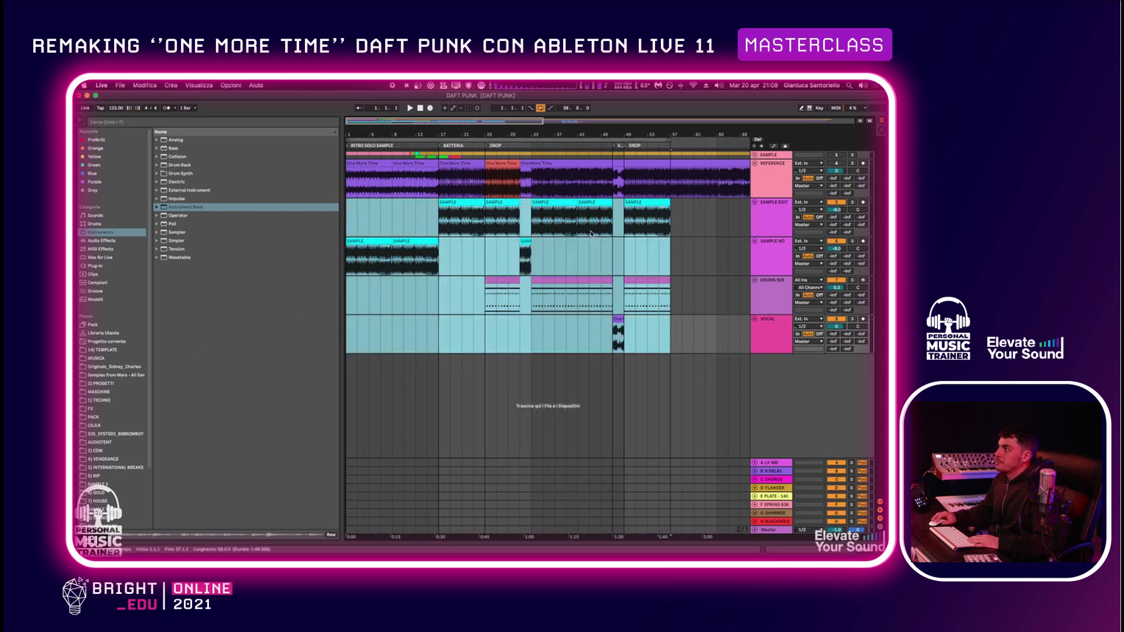
# Add an Auto Filter after Redux on the sample track that holds the intro clips
pyautogui.doubleClick(786, 256)
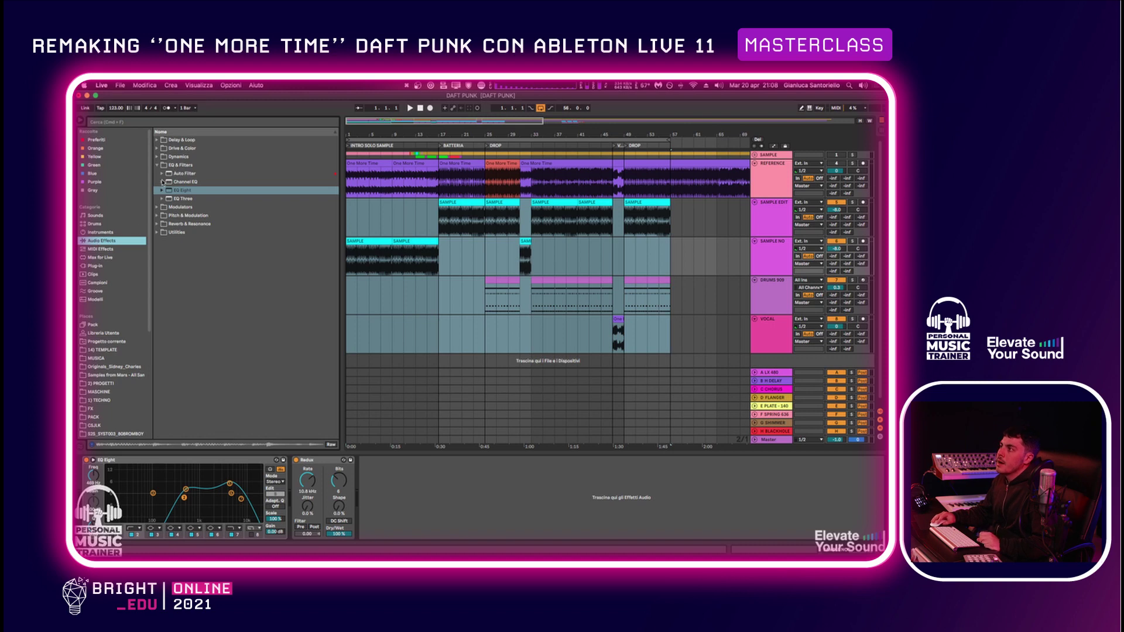
pyautogui.click(191, 173)
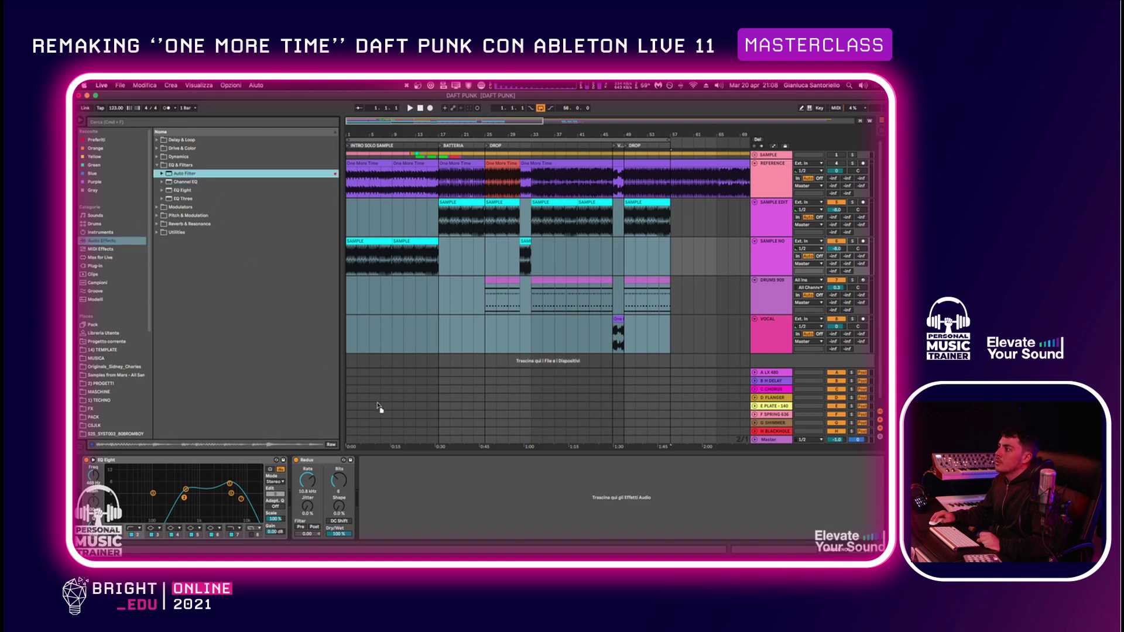
pyautogui.moveTo(378, 407); pyautogui.dragTo(414, 487)
pyautogui.click(776, 255)
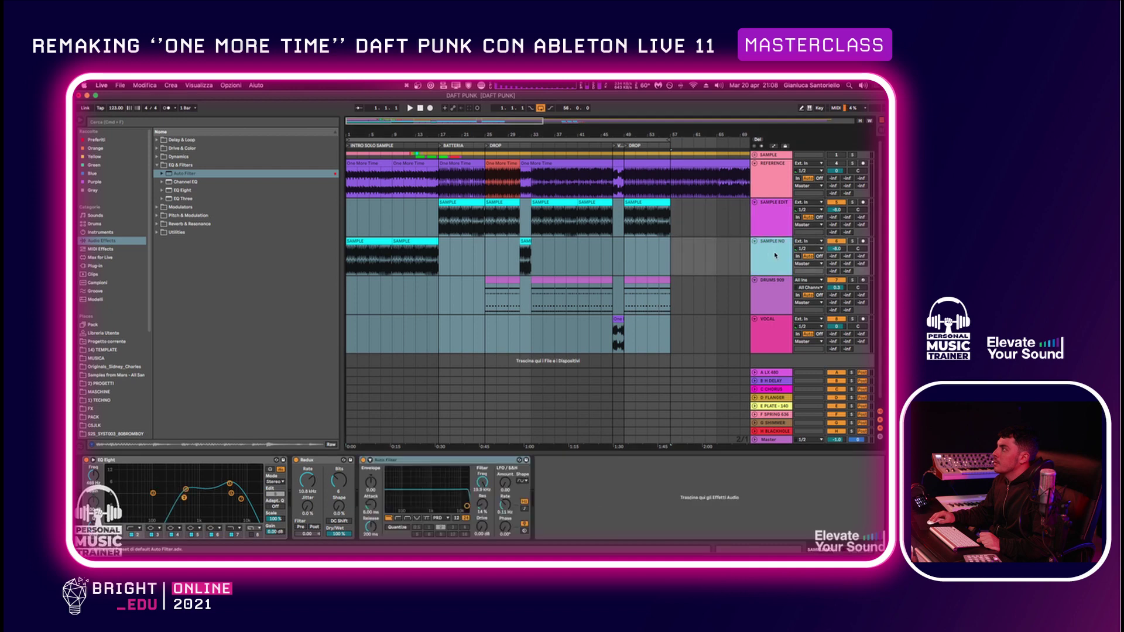
pyautogui.scroll(-1, 467, 368)
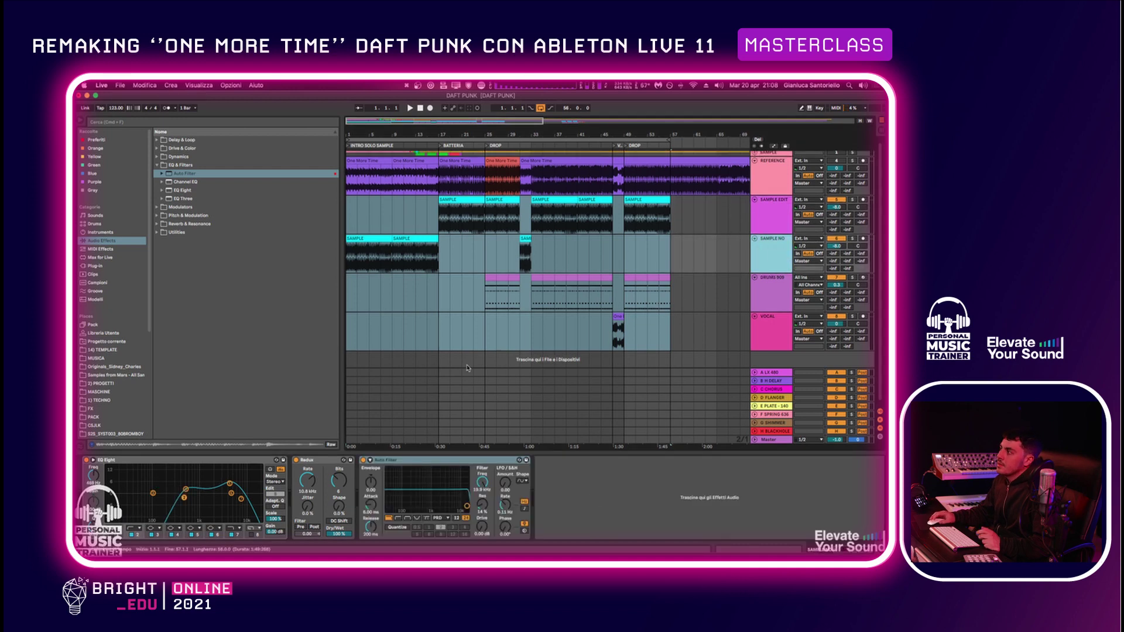
# Lower the Auto Filter's low-pass frequency so the intro sample sounds muffled, fine-tuning it by ear from bar 1
pyautogui.click(482, 483)
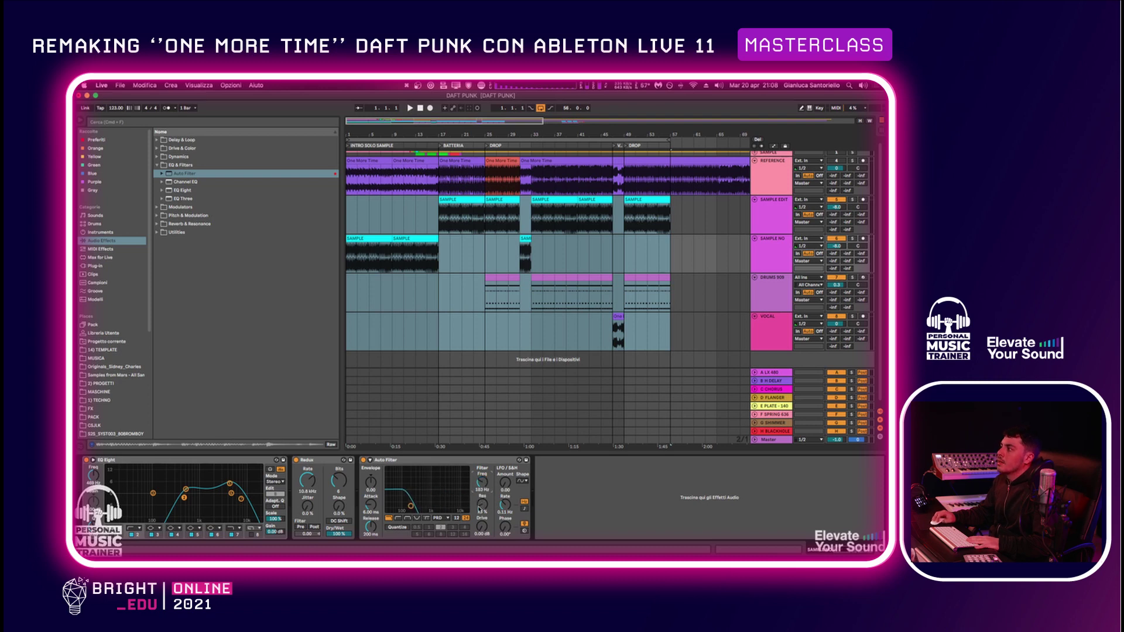
pyautogui.moveTo(479, 509); pyautogui.dragTo(480, 506)
pyautogui.click(350, 239)
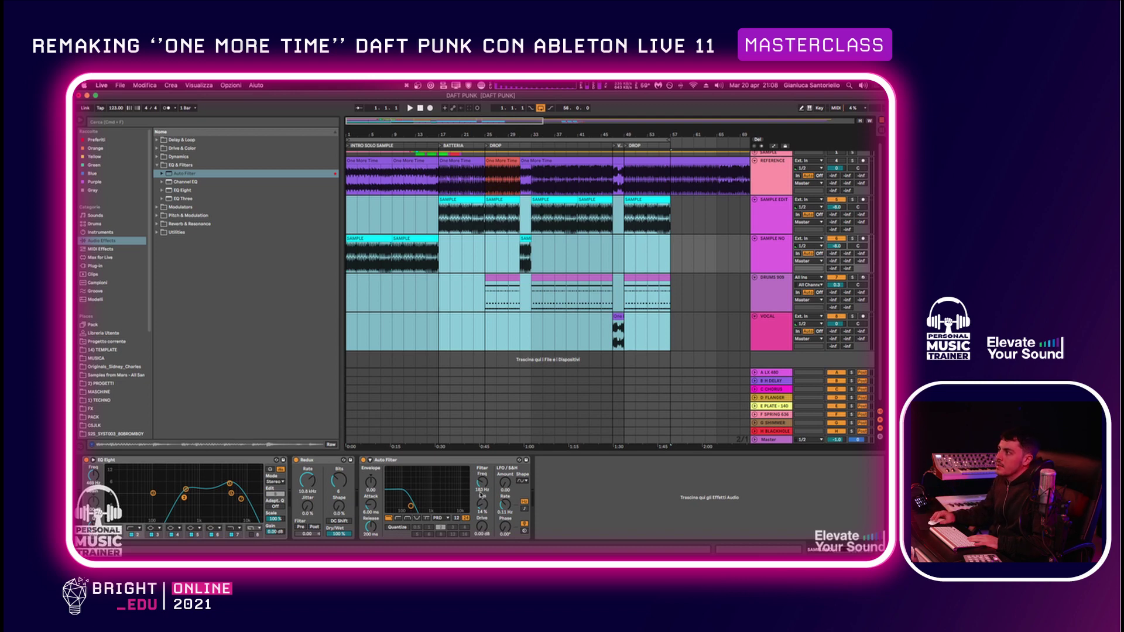
pyautogui.press('space')
pyautogui.moveTo(480, 495); pyautogui.dragTo(477, 520)
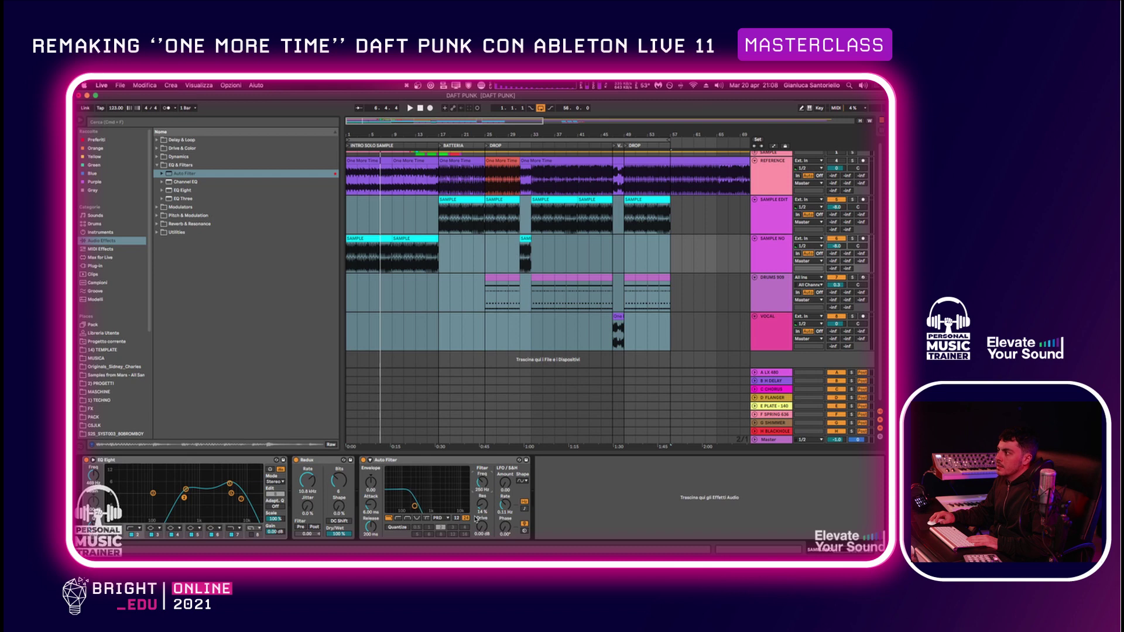
pyautogui.press('space')
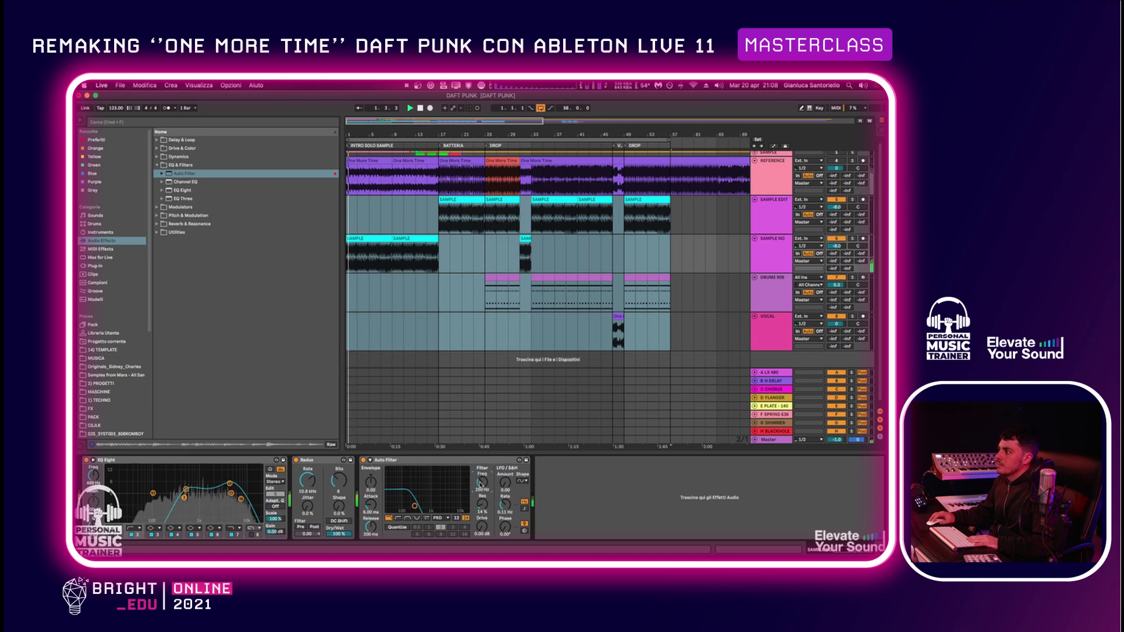
pyautogui.press('space')
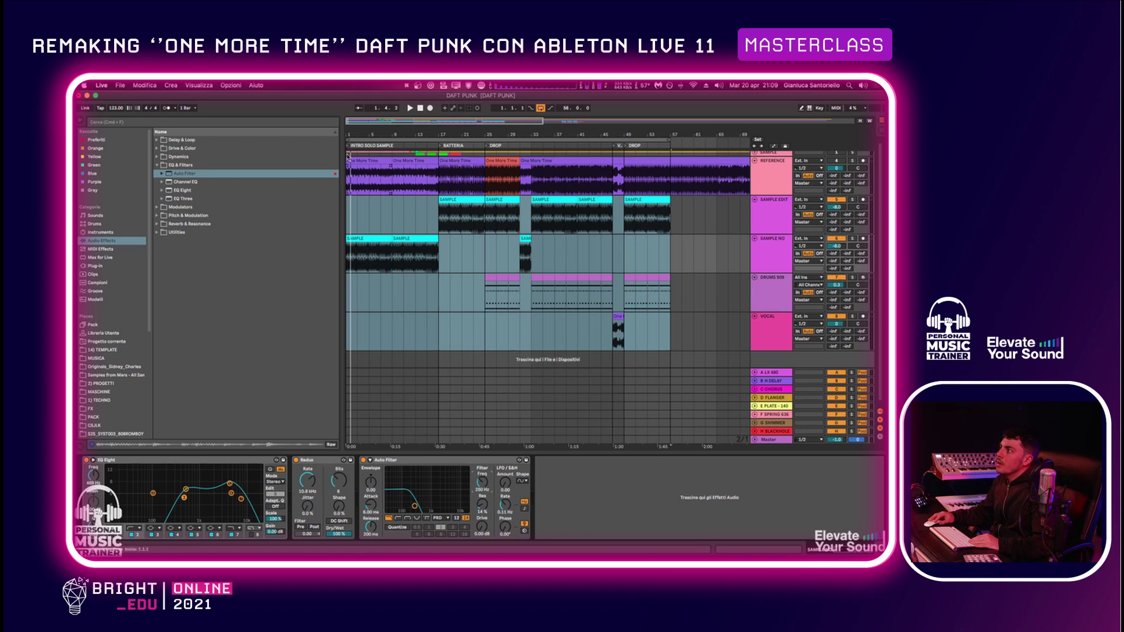
# Draw a rising Auto Filter frequency automation ramp from bar 1 to bar 9 on the intro sample track and play it back
pyautogui.moveTo(350, 135); pyautogui.dragTo(351, 169)
pyautogui.click(426, 261)
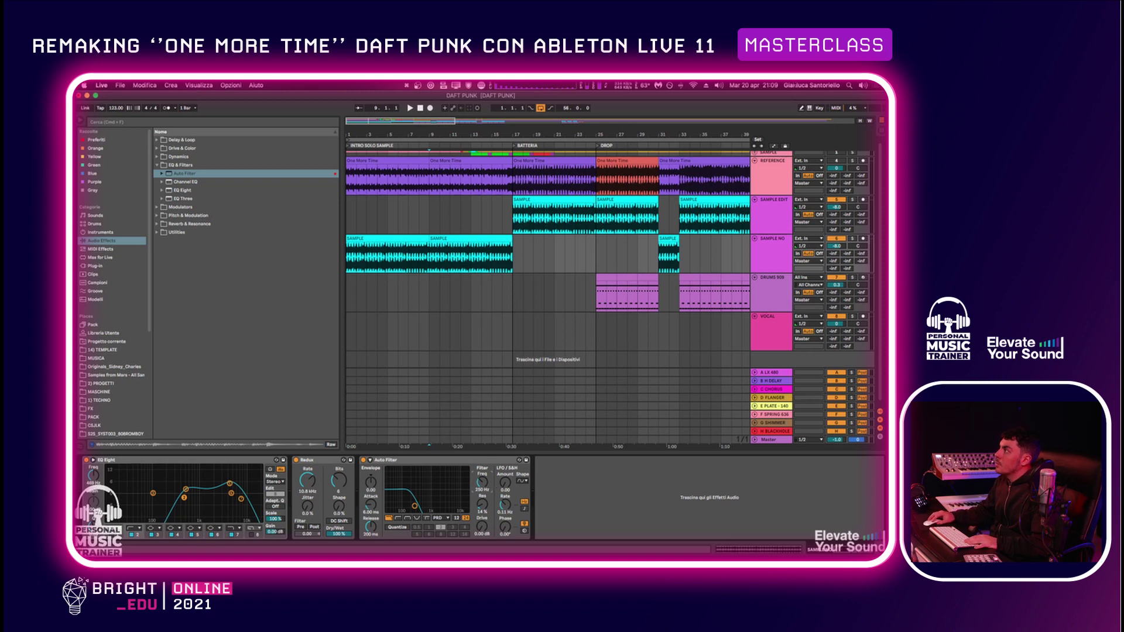
pyautogui.click(774, 146)
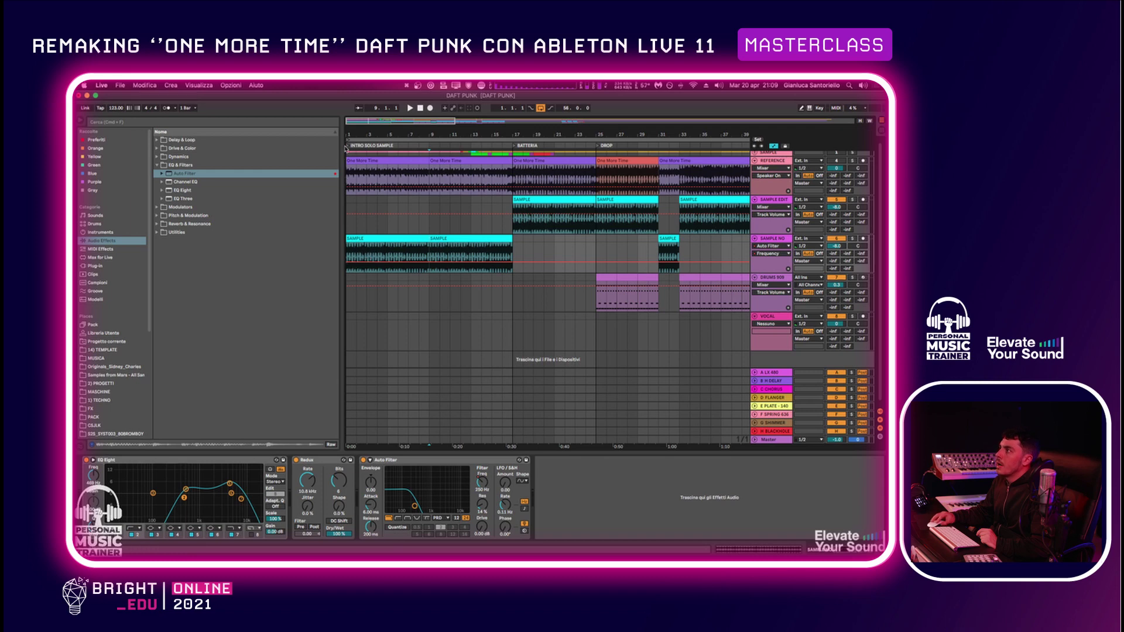
pyautogui.moveTo(431, 265); pyautogui.dragTo(428, 242)
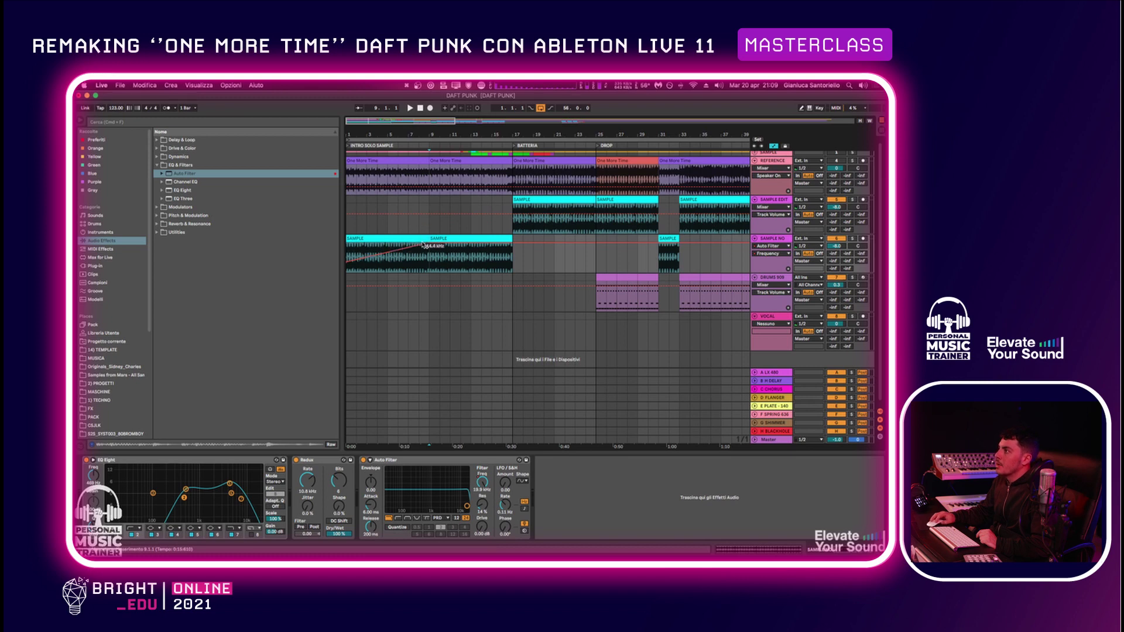
pyautogui.click(353, 258)
pyautogui.press('space')
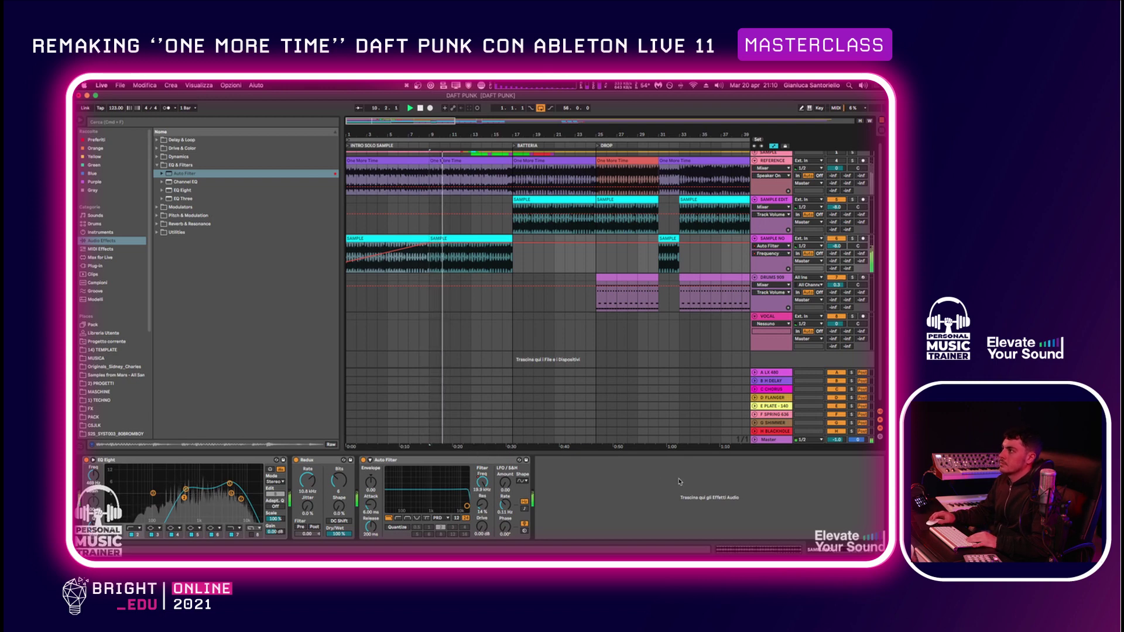
pyautogui.press('space')
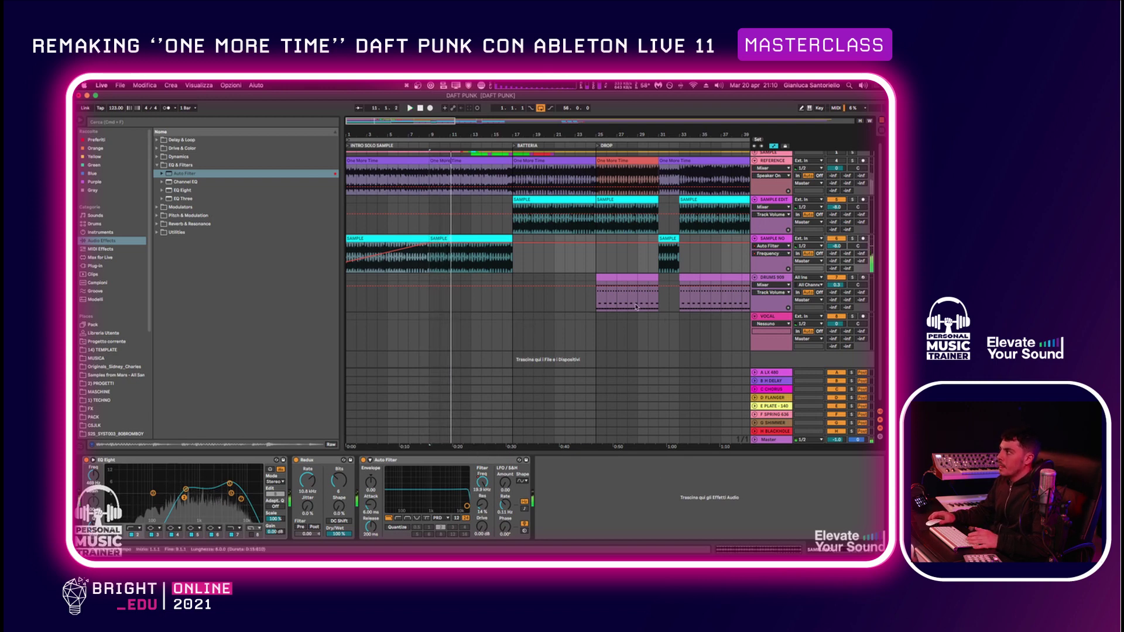
# Hide the automation and copy the first two bars of the drum clip at bar 25 to bar 1
pyautogui.press('a')
pyautogui.click(605, 275)
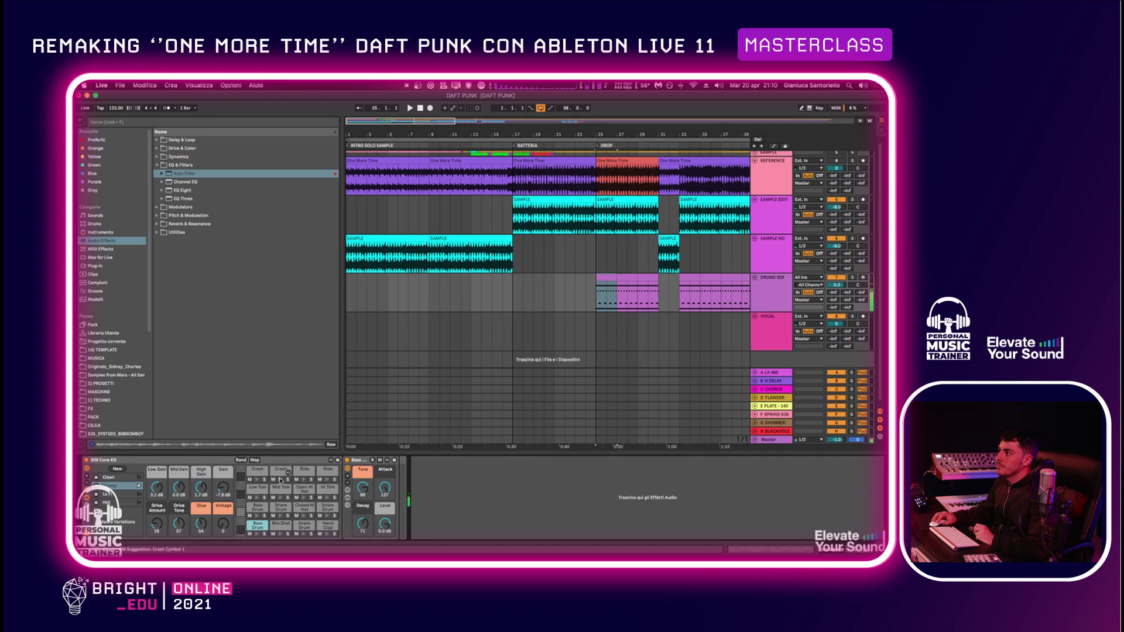
pyautogui.doubleClick(604, 277)
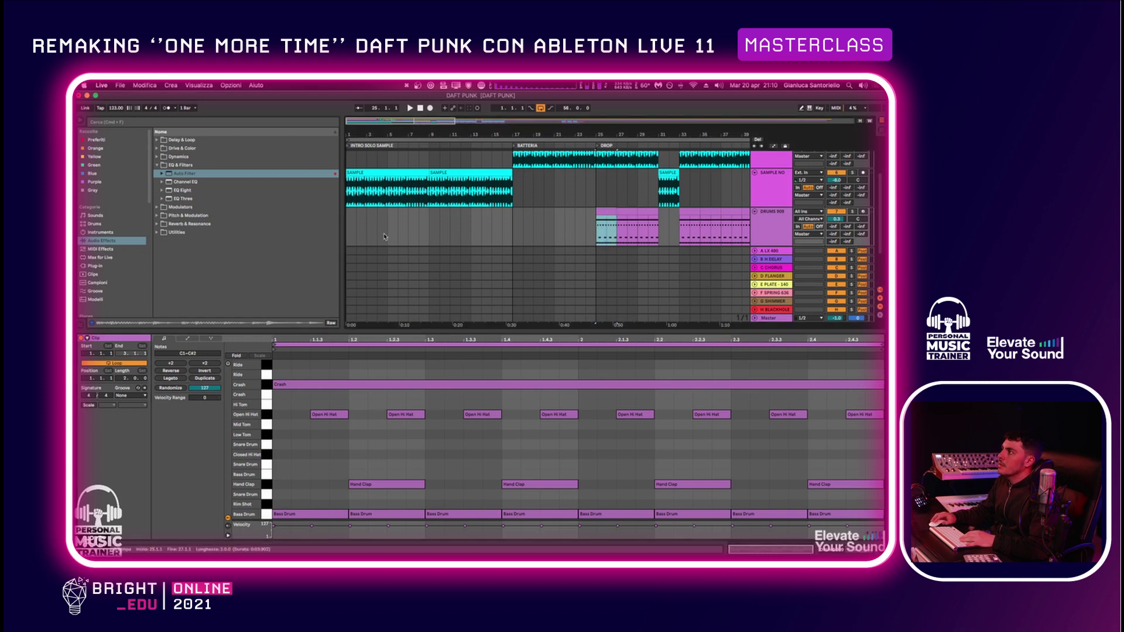
pyautogui.click(354, 227)
pyautogui.hotkey('ctrl', 'v')
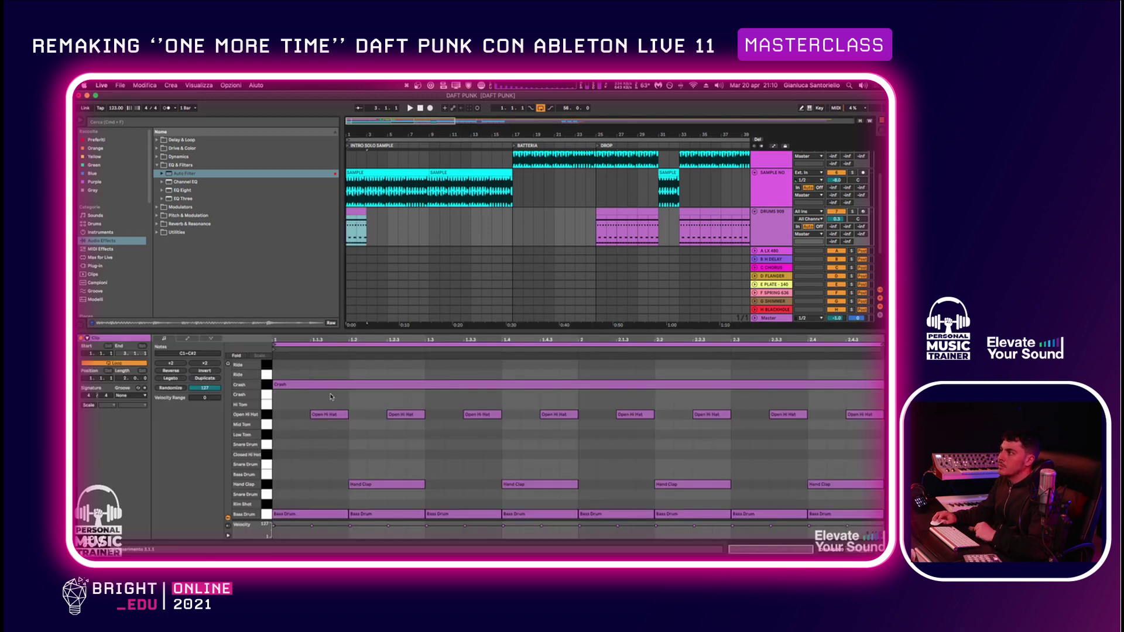
# Deactivate the open hi-hat, hand clap and bass drum notes in the bar 1 drum clip, keeping only the crash, and play it
pyautogui.moveTo(283, 407); pyautogui.dragTo(849, 514)
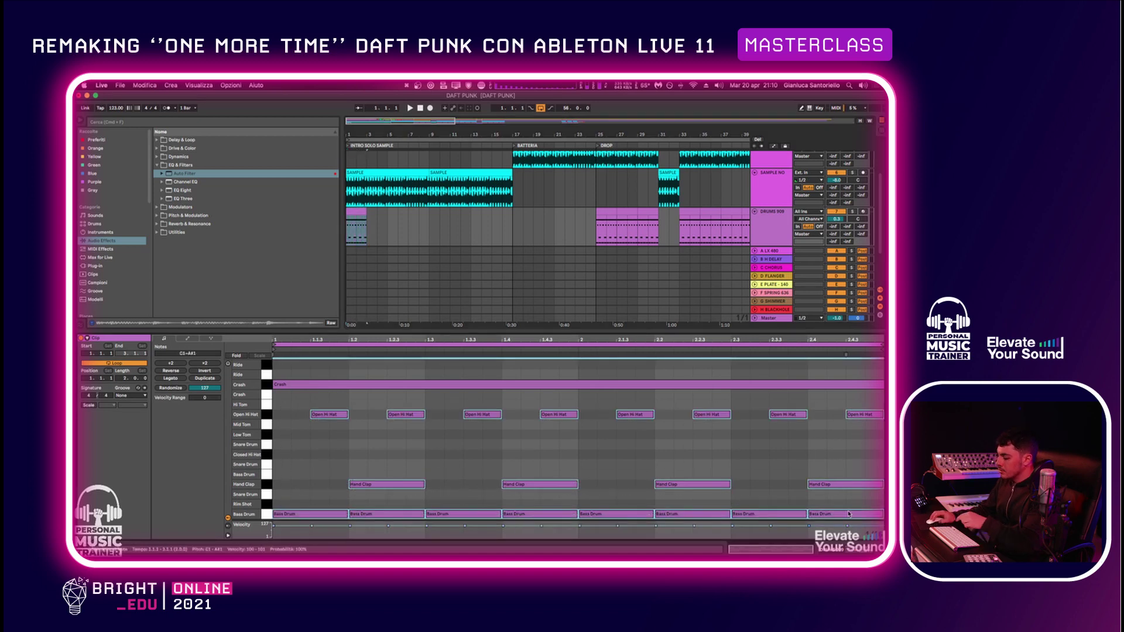
pyautogui.press('0')
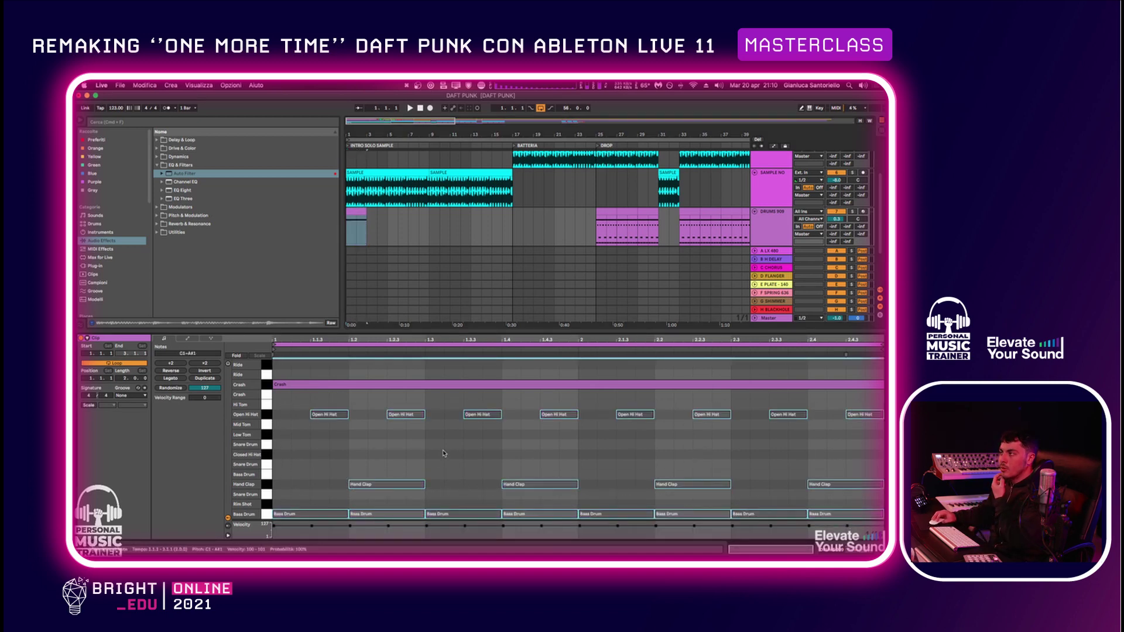
pyautogui.click(356, 206)
pyautogui.click(359, 210)
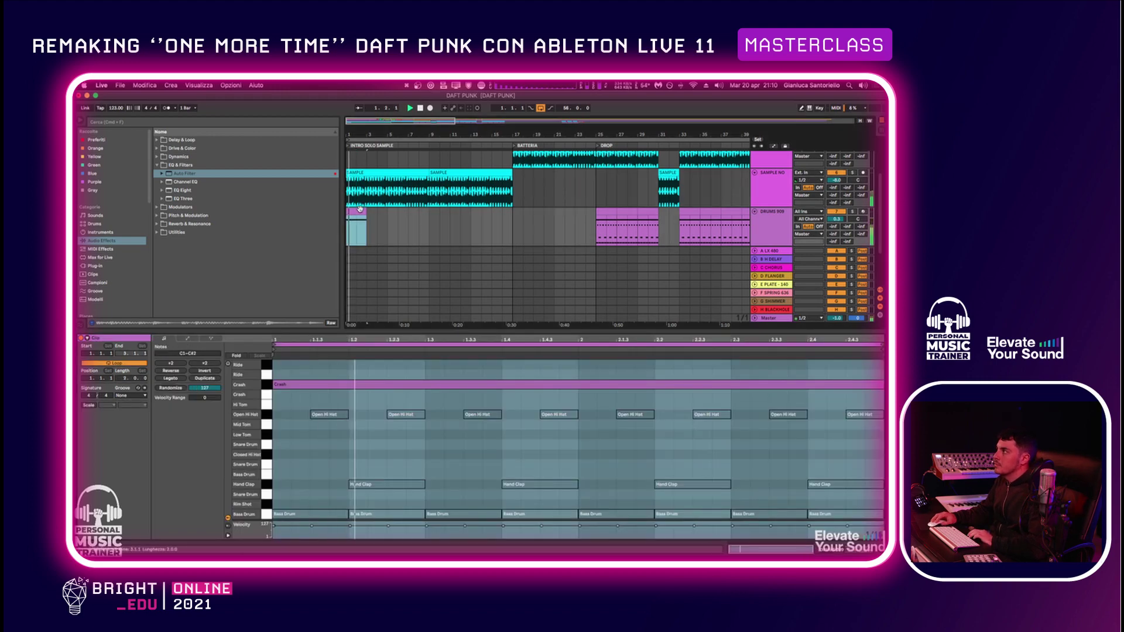
pyautogui.press('super+alt+l')
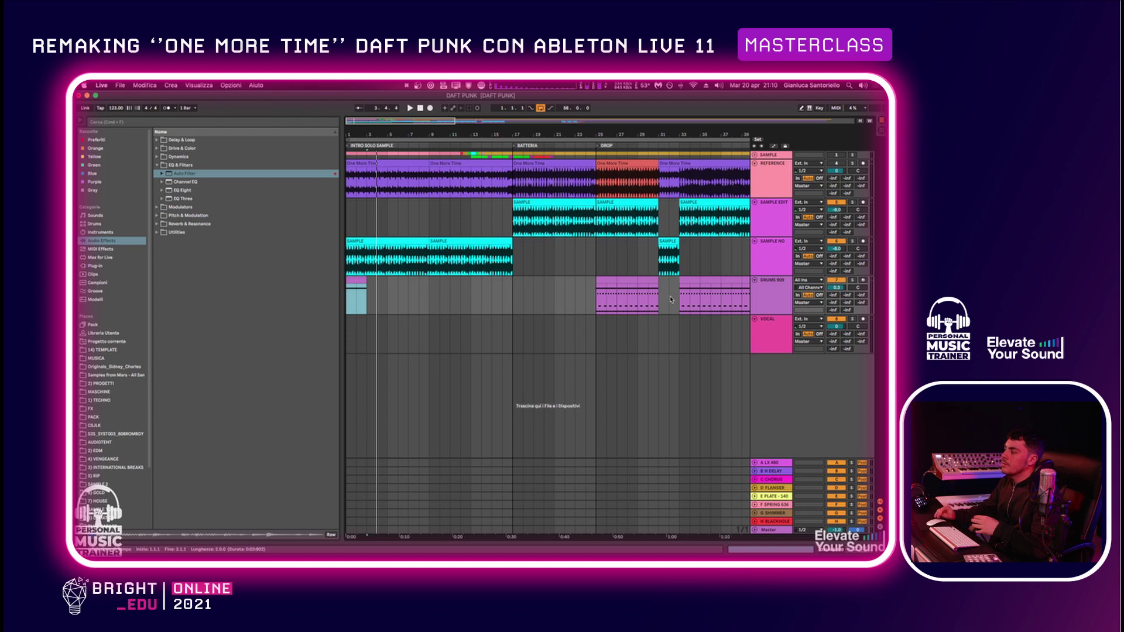
# Duplicate the drum track and rename the copy CRASH
pyautogui.click(769, 309)
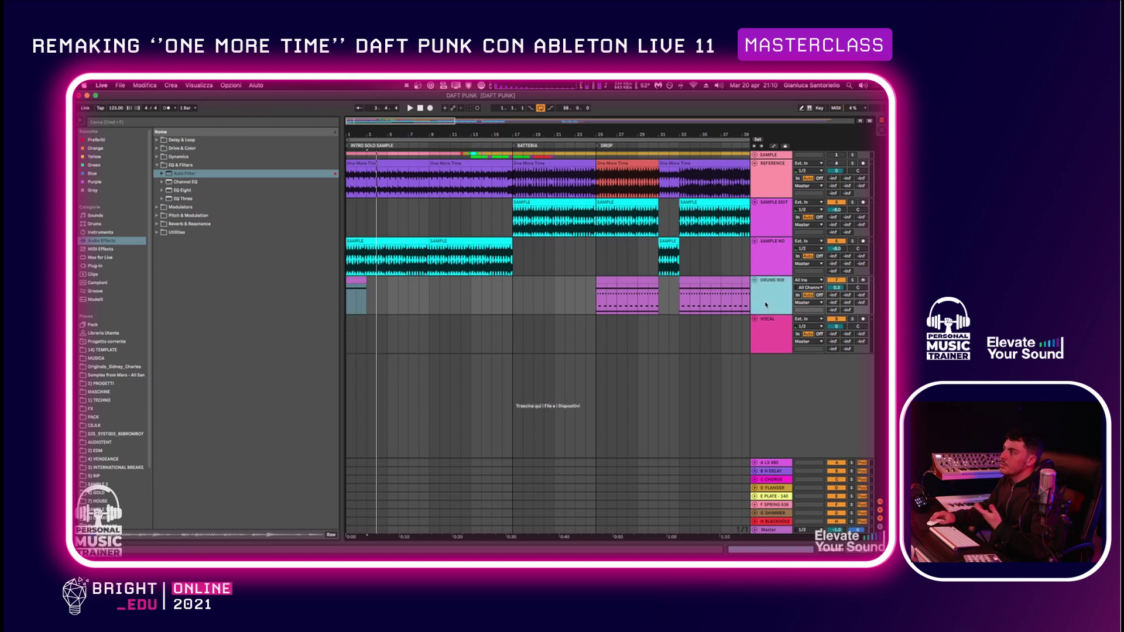
pyautogui.rightClick(765, 304)
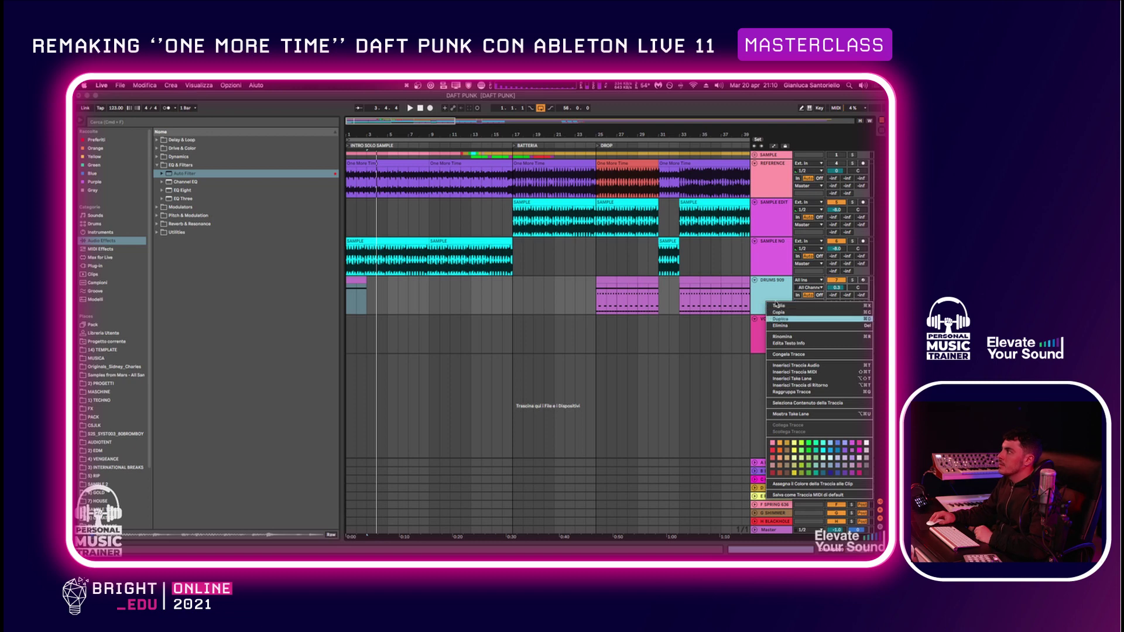
pyautogui.click(780, 319)
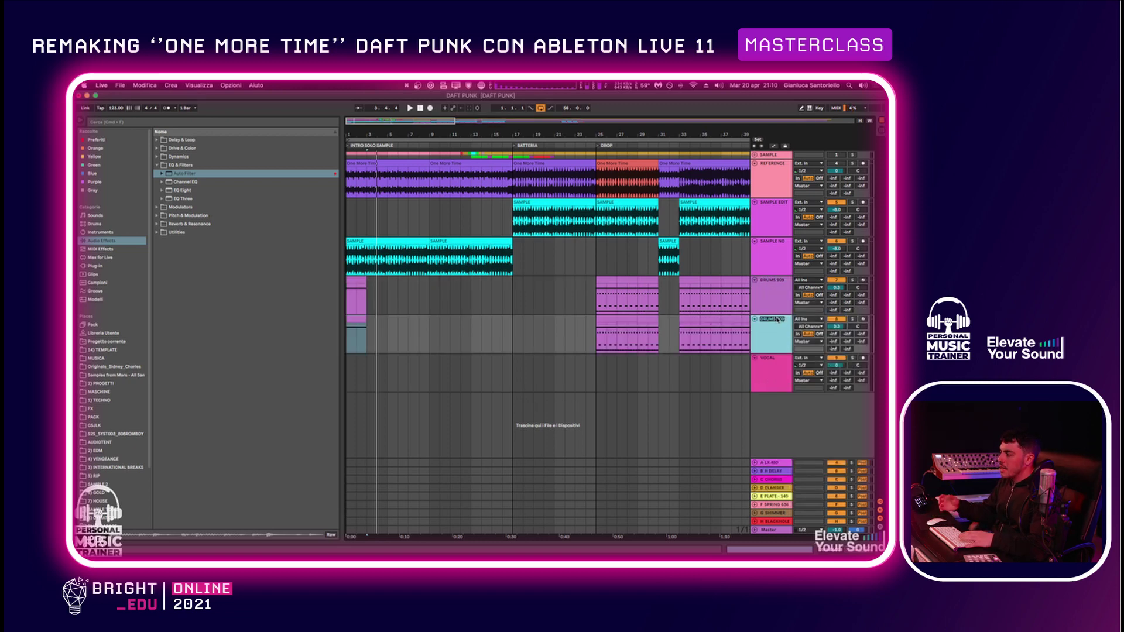
pyautogui.press('super+r')
pyautogui.write('C')
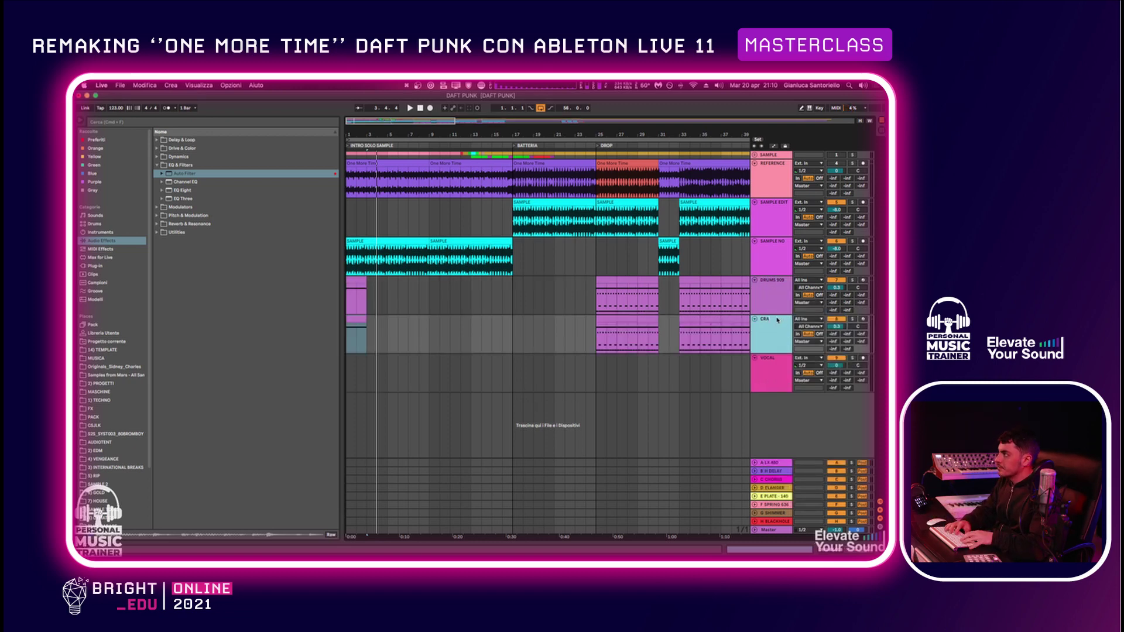
# Delete the bar 1 clip from the original drum track and every clip after bar 1's from the CRASH track
pyautogui.click(355, 281)
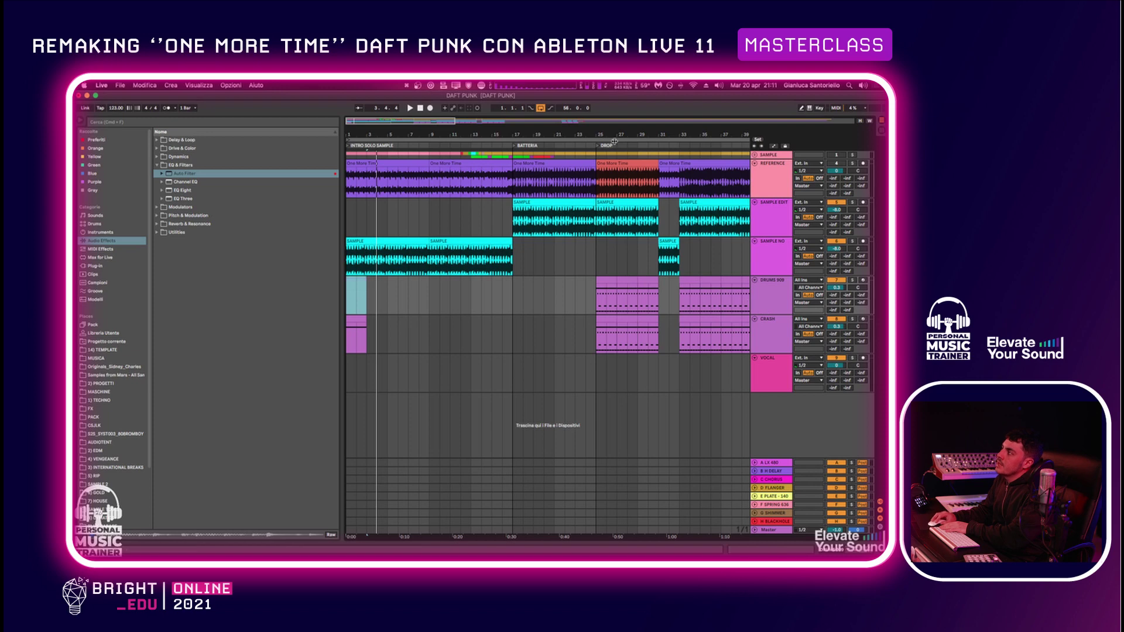
pyautogui.press('-')
pyautogui.moveTo(508, 342); pyautogui.dragTo(414, 354)
pyautogui.hscroll(3, 726, 335)
pyautogui.hscroll(-3, 414, 345)
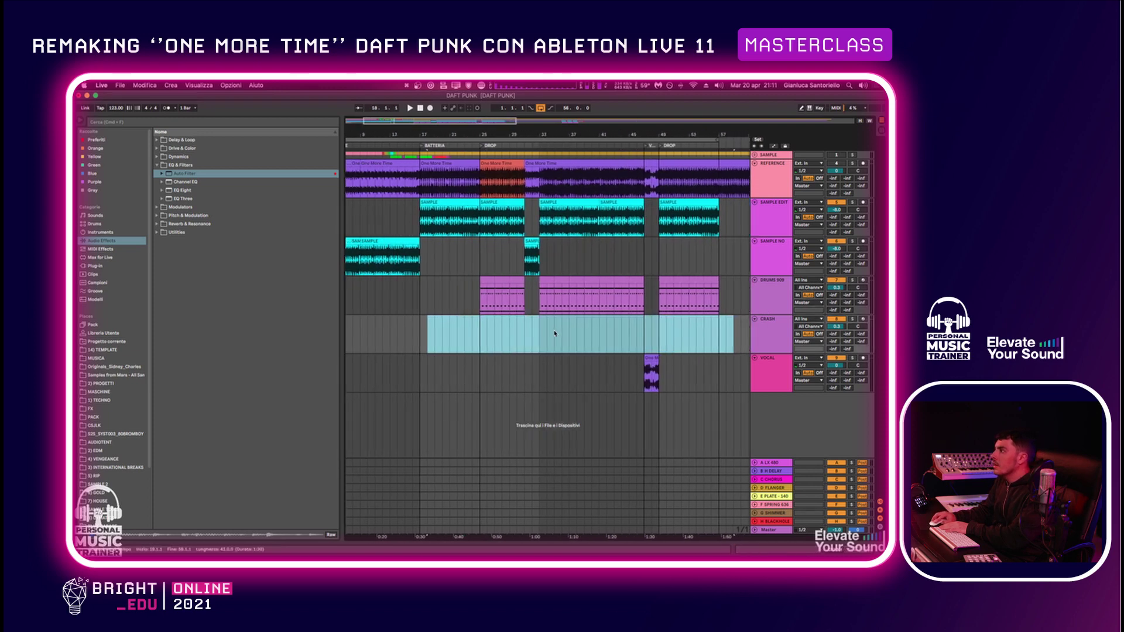
pyautogui.moveTo(499, 337); pyautogui.dragTo(703, 346)
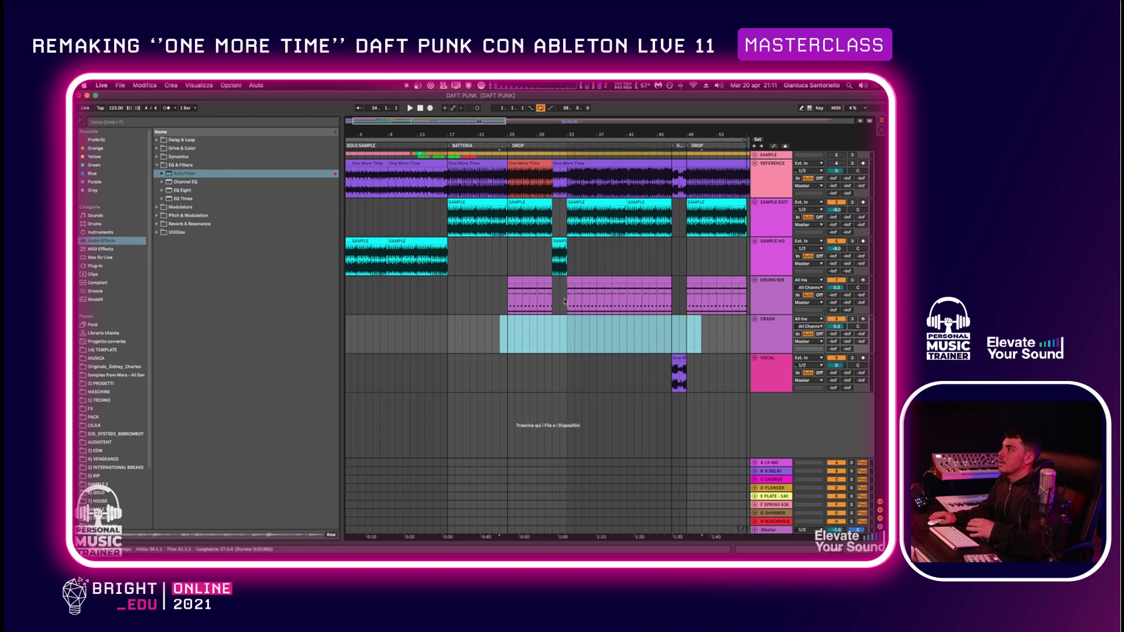
pyautogui.hscroll(-2, 503, 293)
pyautogui.moveTo(362, 134); pyautogui.dragTo(384, 200)
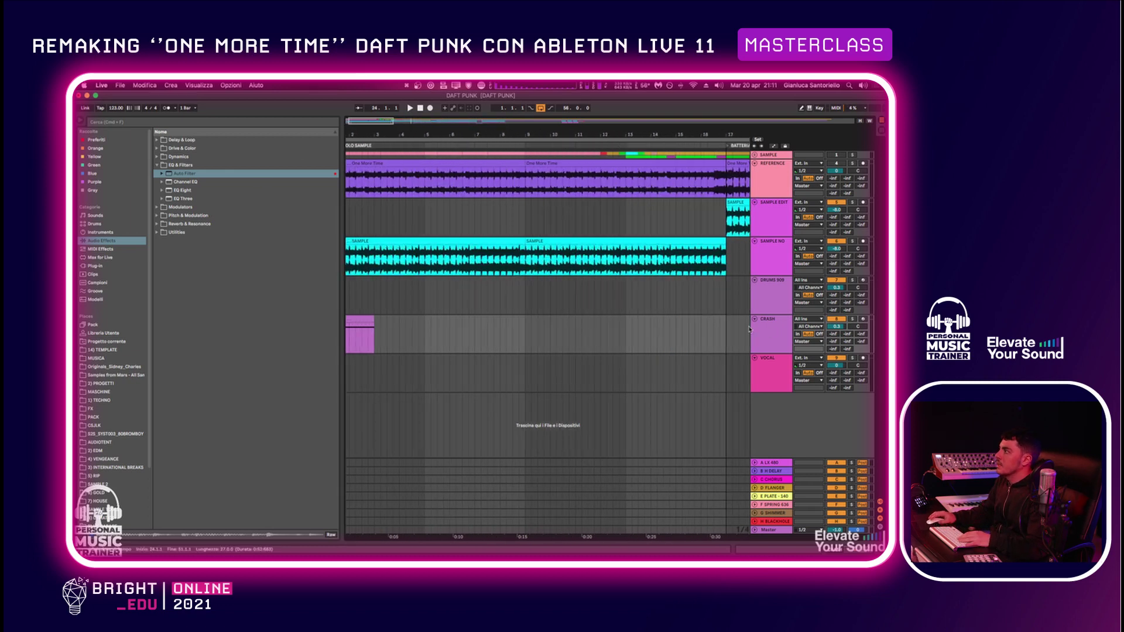
# Rename the CRASH track to CRASH REV
pyautogui.hscroll(-1, 750, 329)
pyautogui.click(778, 332)
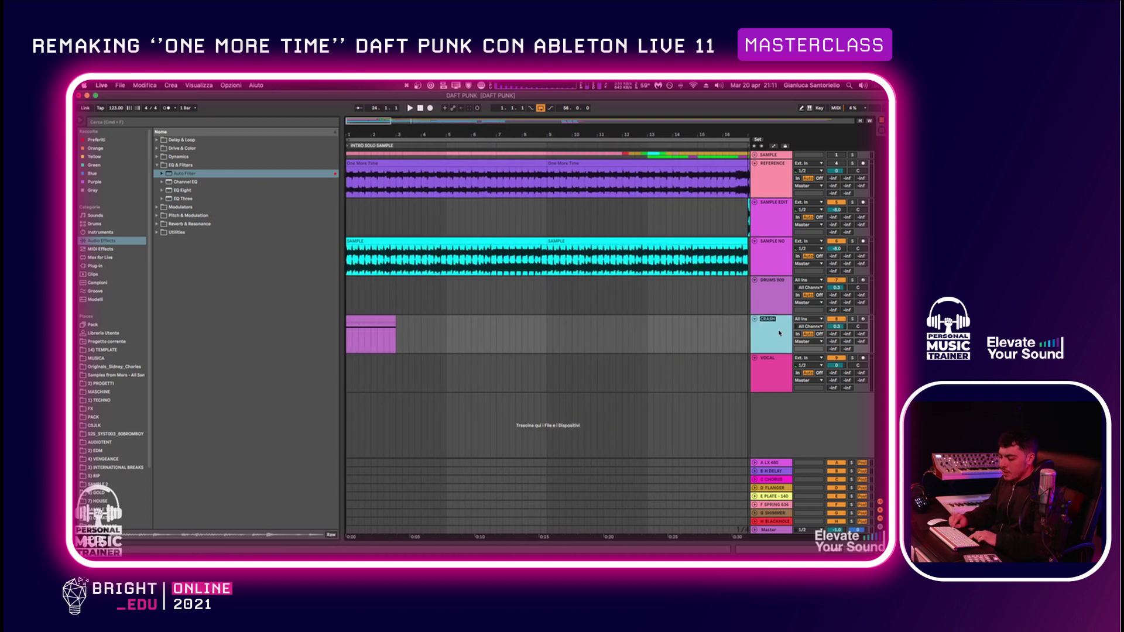
pyautogui.press('super+r')
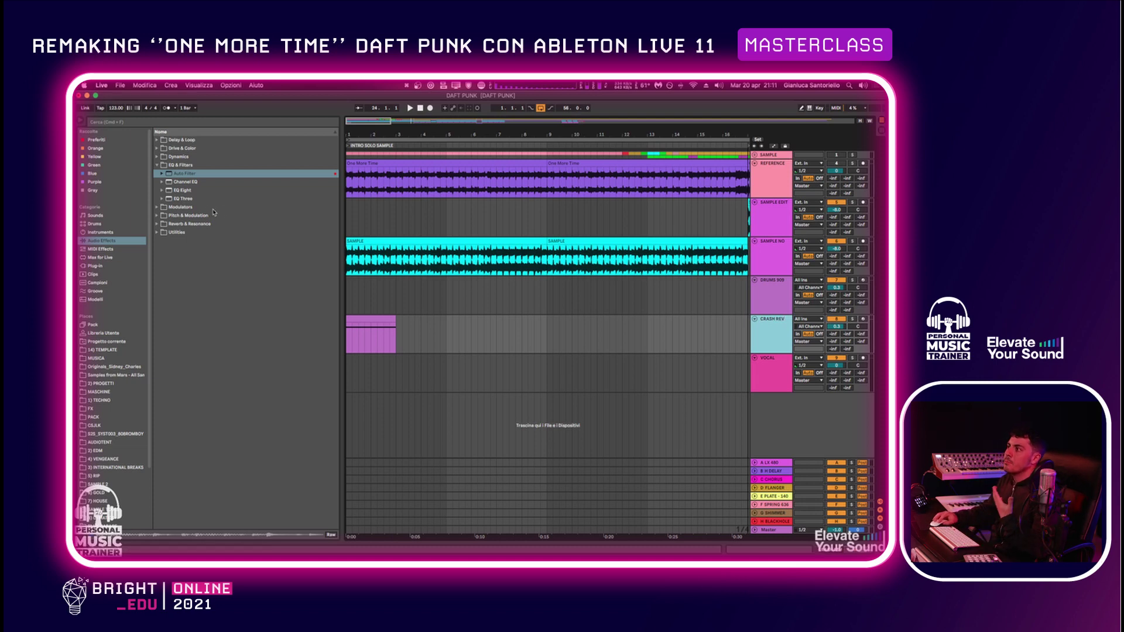
# Add the Reverb audio effect to the CRASH REV track
pyautogui.click(157, 224)
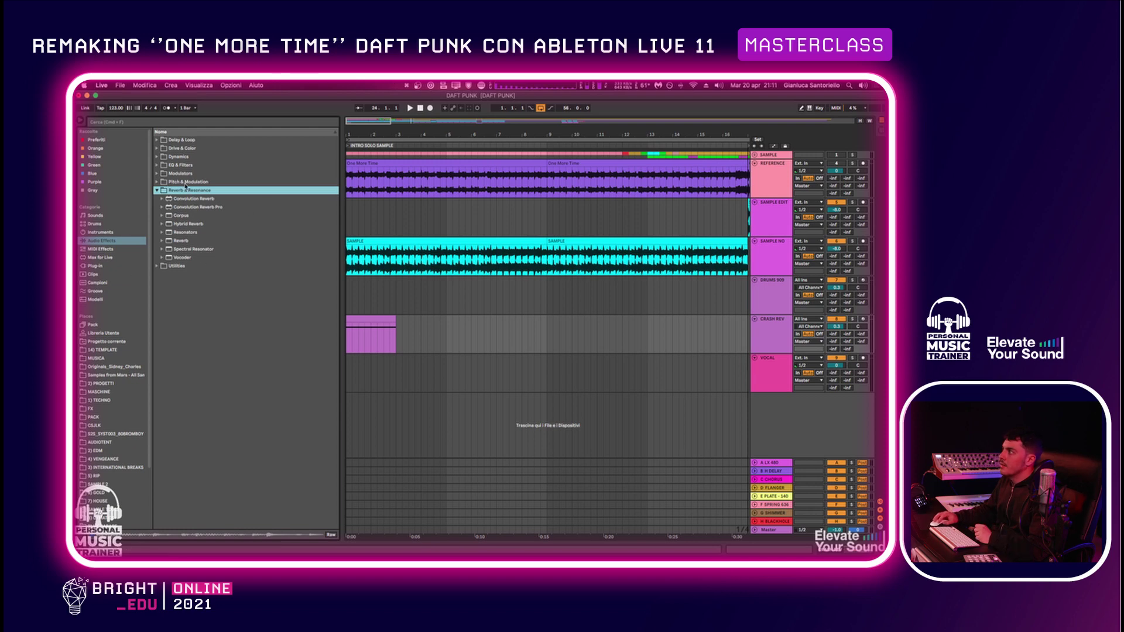
pyautogui.click(790, 337)
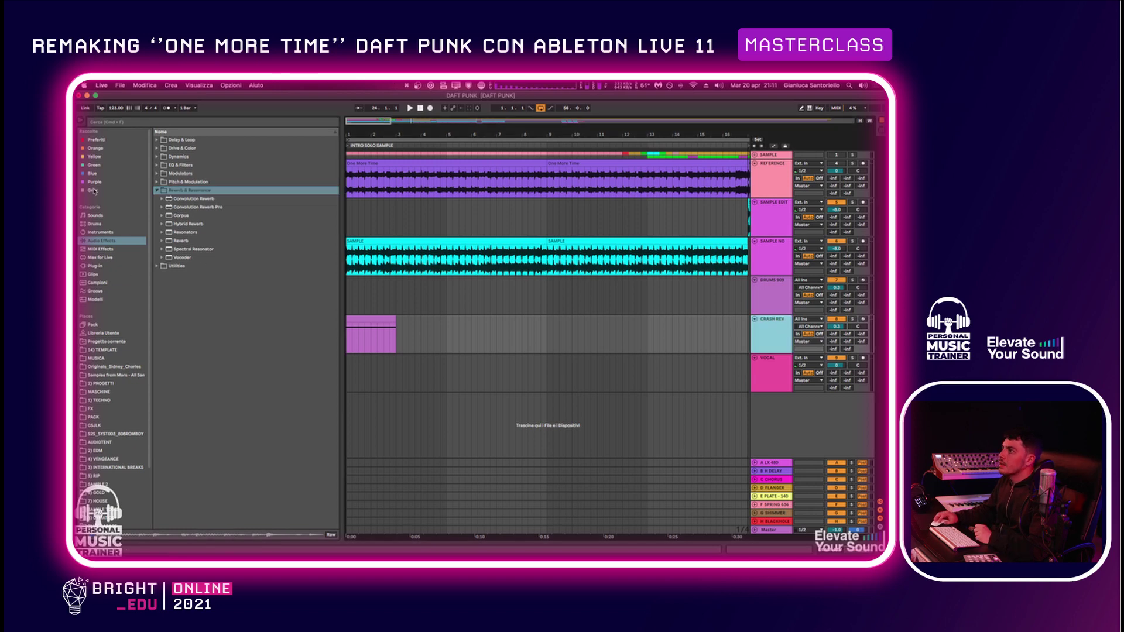
pyautogui.click(180, 240)
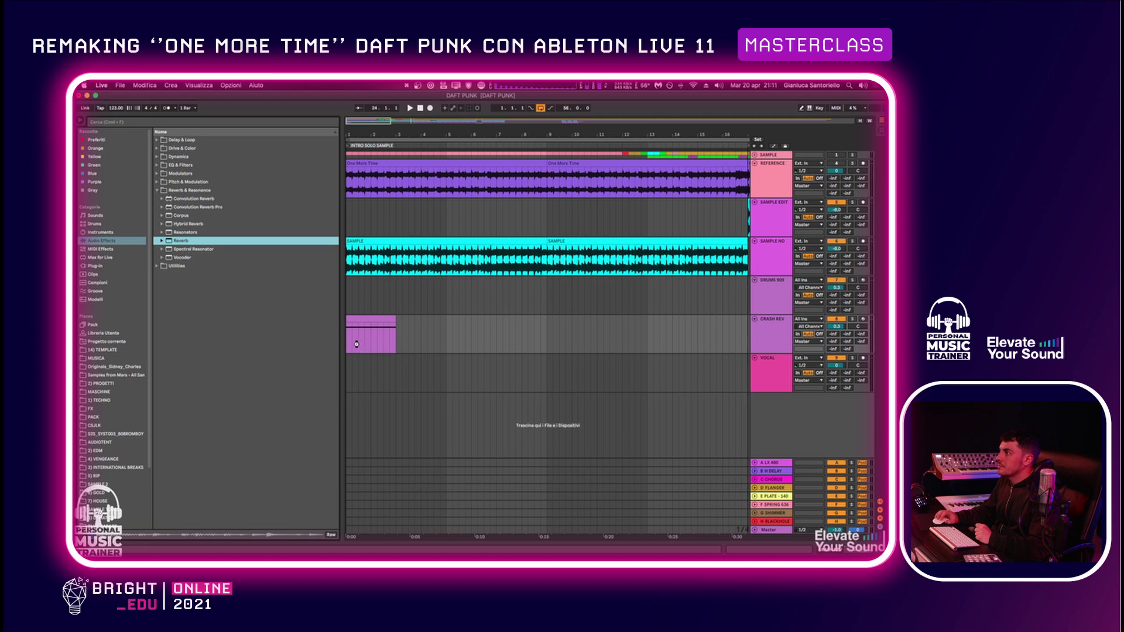
pyautogui.moveTo(356, 343); pyautogui.dragTo(357, 344)
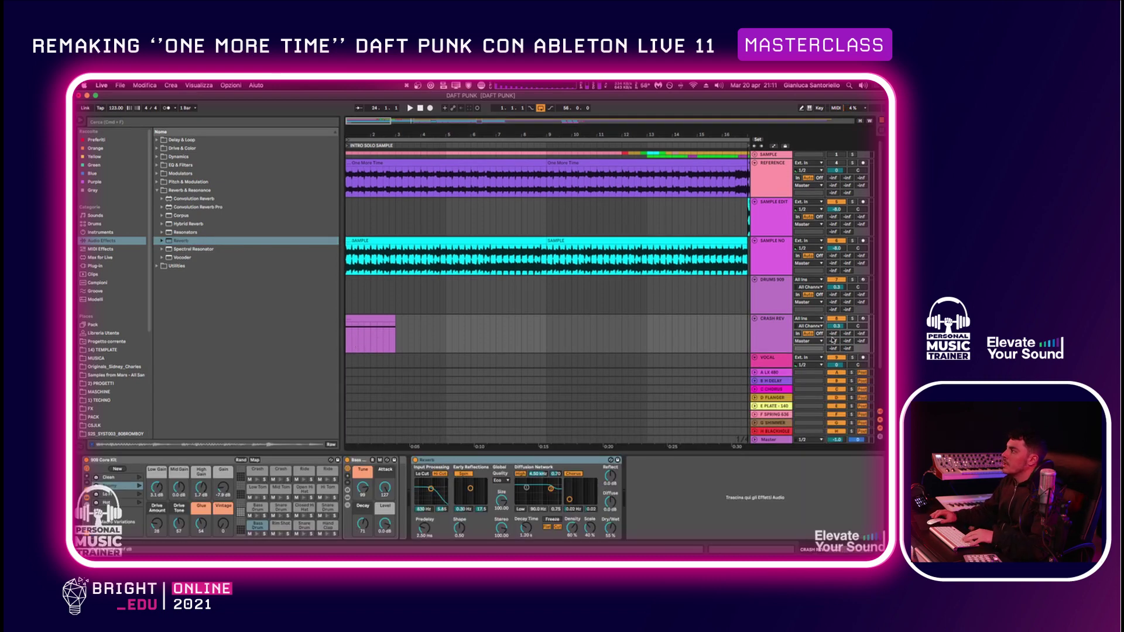
# Solo the CRASH REV track and raise the Reverb's decay time to about 12.3 s by ear, playing from bar 1
pyautogui.click(528, 532)
pyautogui.press('s')
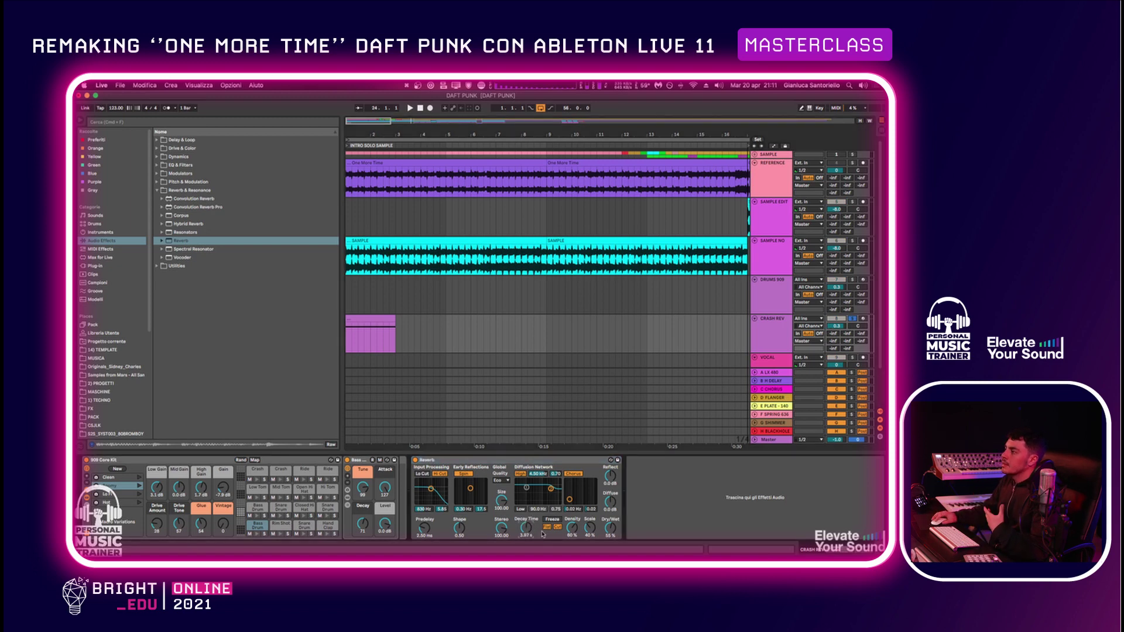
pyautogui.moveTo(527, 529); pyautogui.dragTo(529, 521)
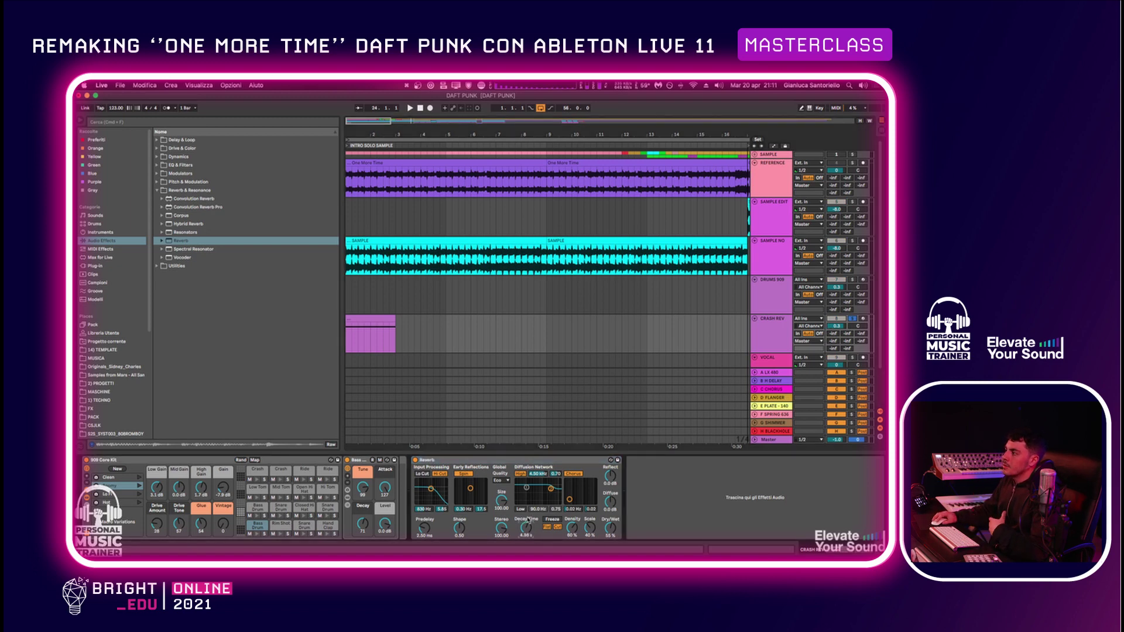
pyautogui.click(387, 319)
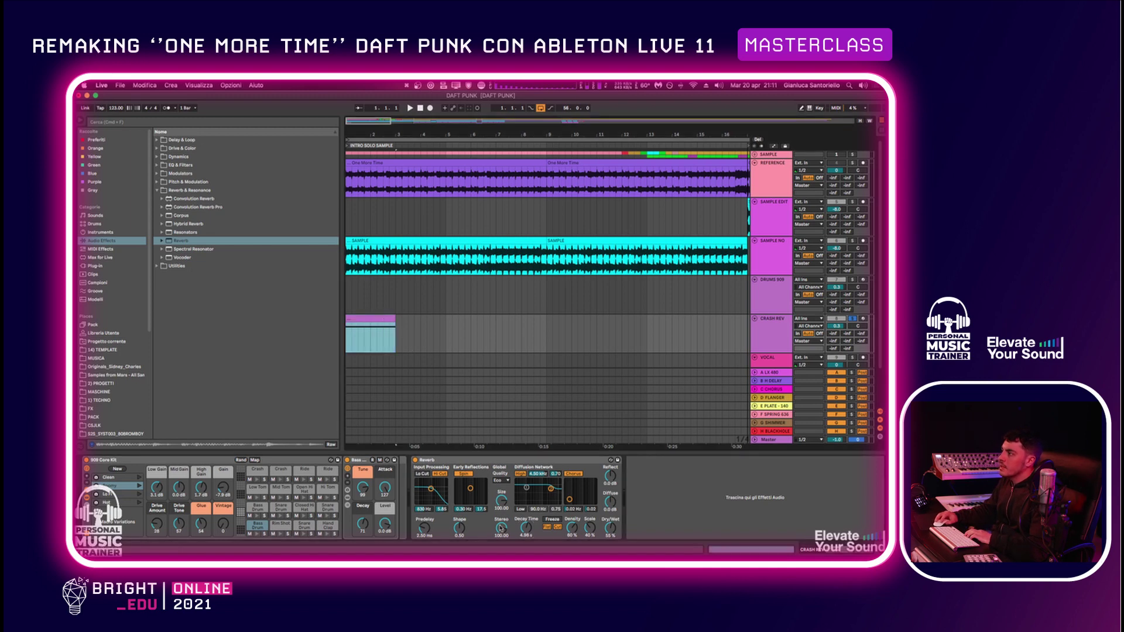
pyautogui.moveTo(526, 528); pyautogui.dragTo(526, 574)
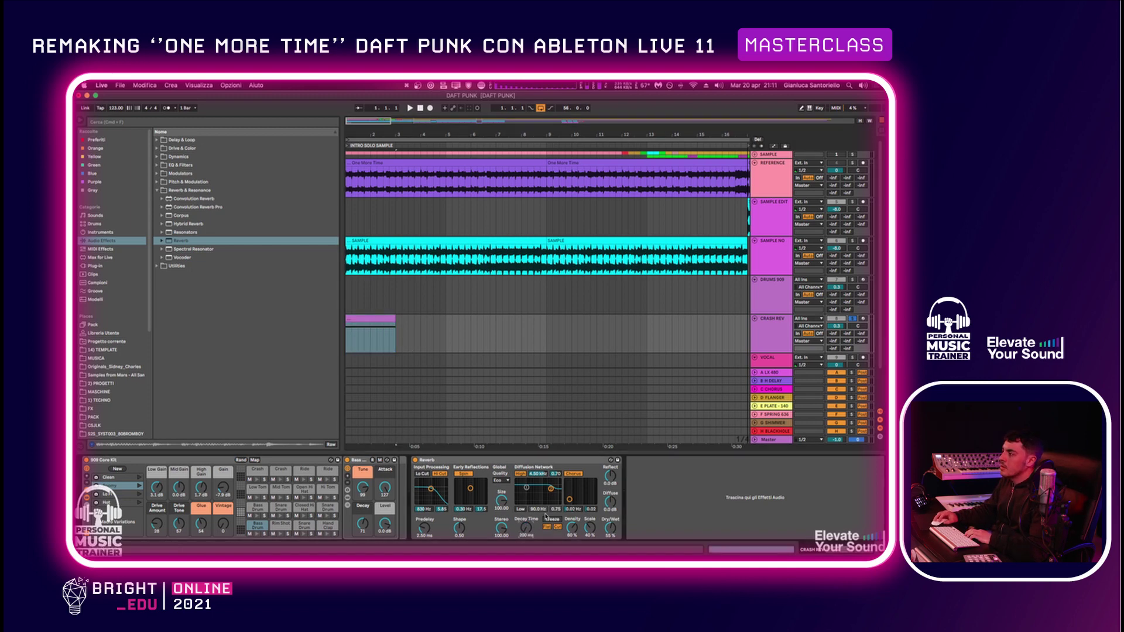
pyautogui.press('space')
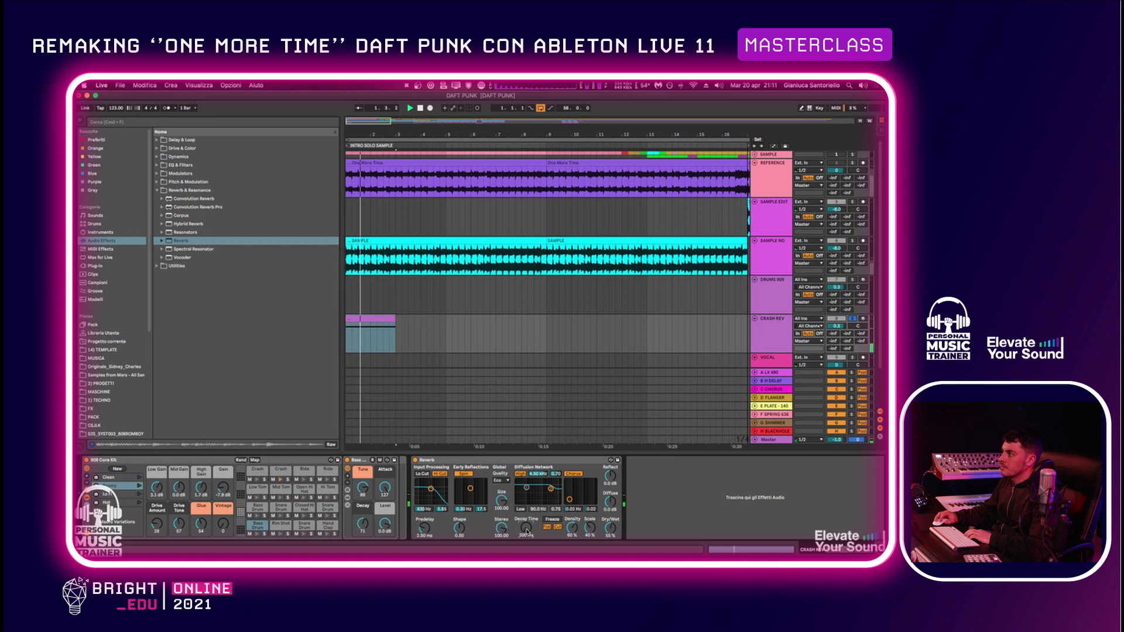
pyautogui.moveTo(530, 496); pyautogui.dragTo(530, 491)
pyautogui.press('space')
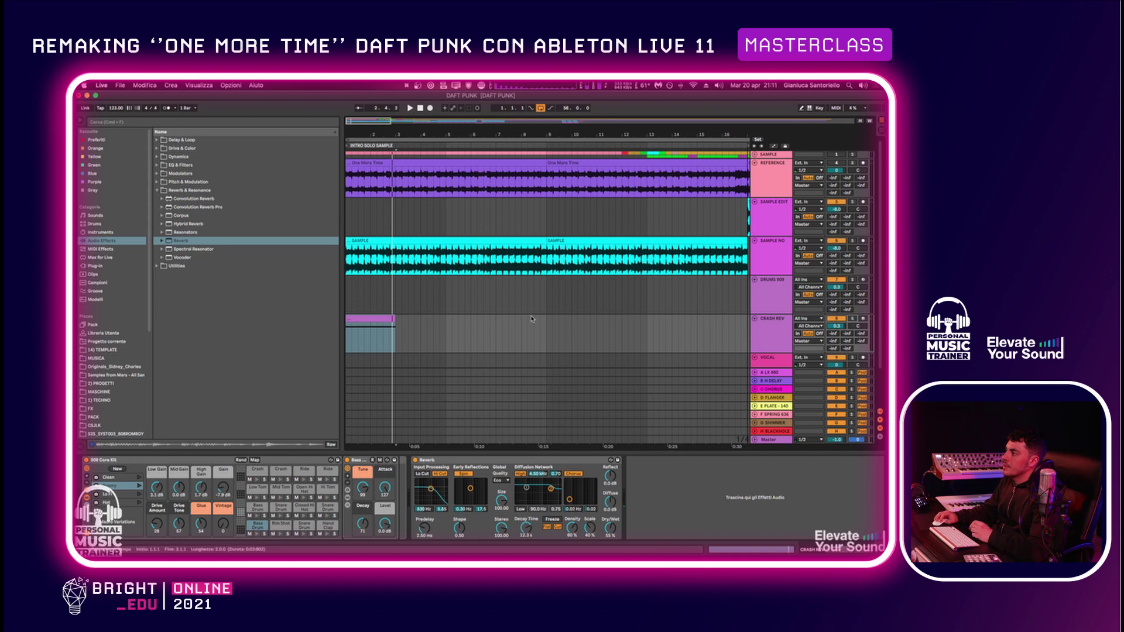
# Play the reverberated crash with the full mix from bar 1 and fine-tune the Reverb's Dry/Wet by ear
pyautogui.click(348, 317)
pyautogui.click(376, 317)
pyautogui.press('space')
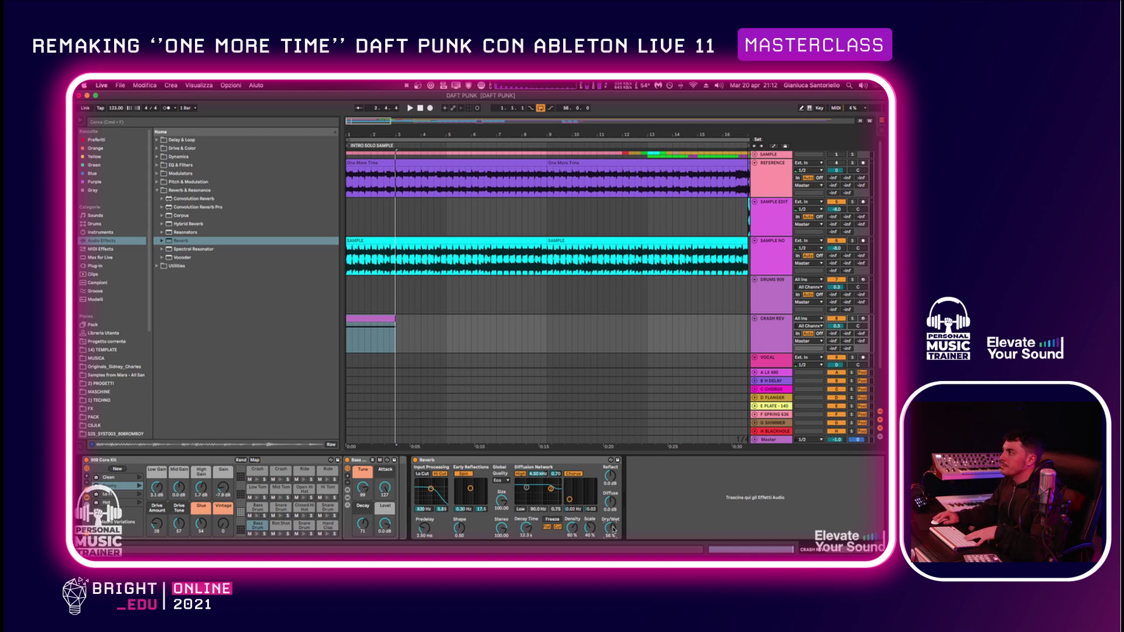
pyautogui.press('space')
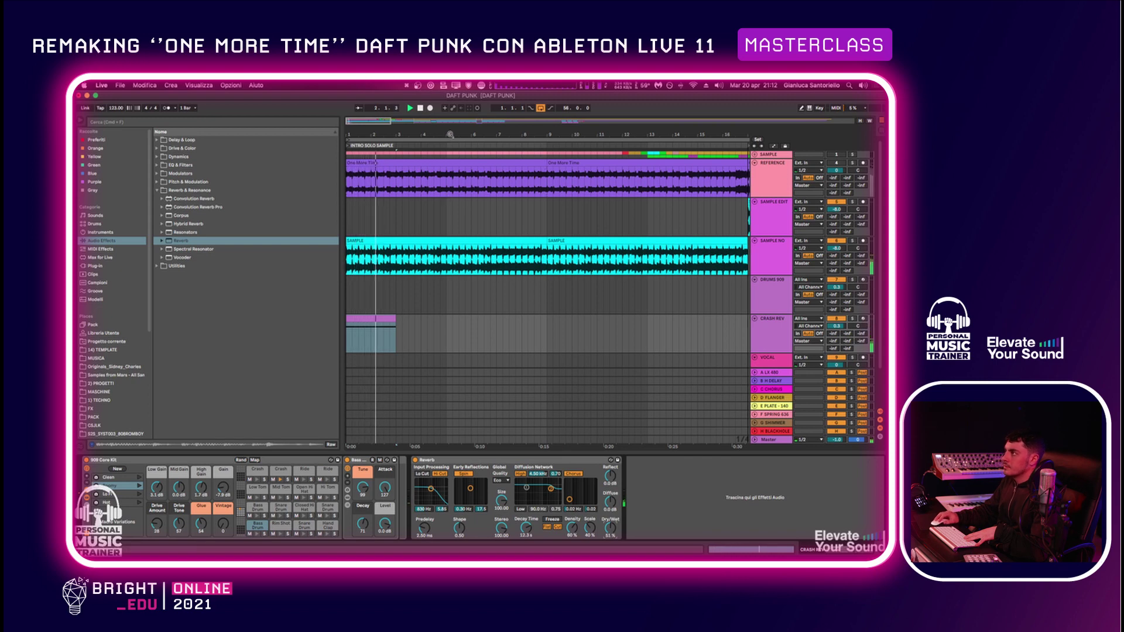
# Copy the bar 1 crash clip to bars 9 and 17 and lower the CRASH REV track's volume during playback
pyautogui.press('-')
pyautogui.press('-')
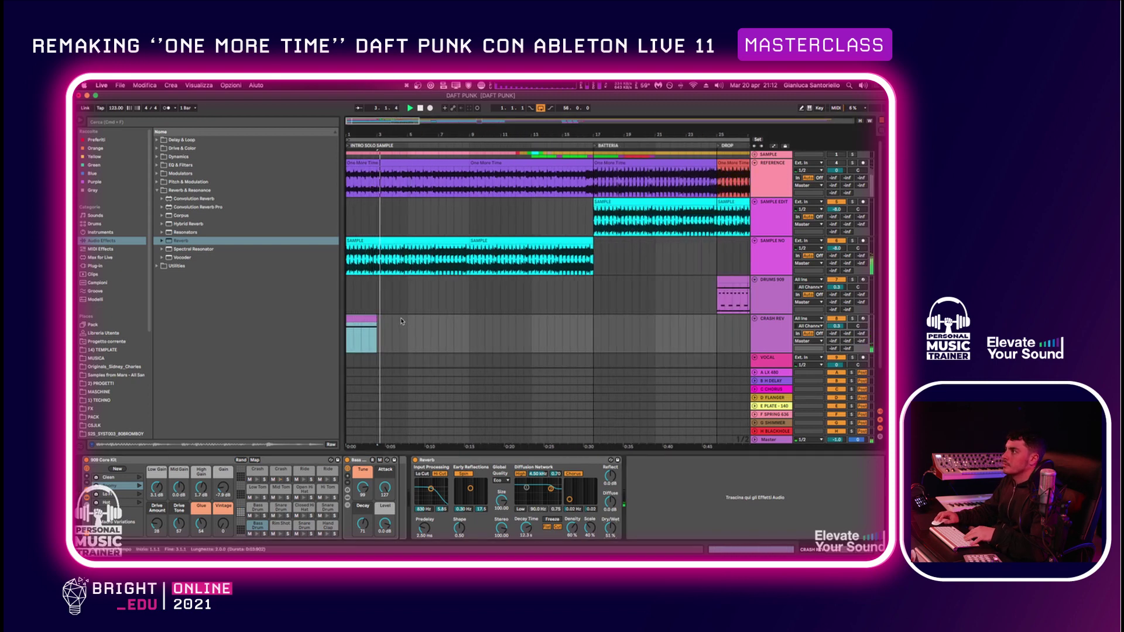
pyautogui.click(471, 322)
pyautogui.press('super+v')
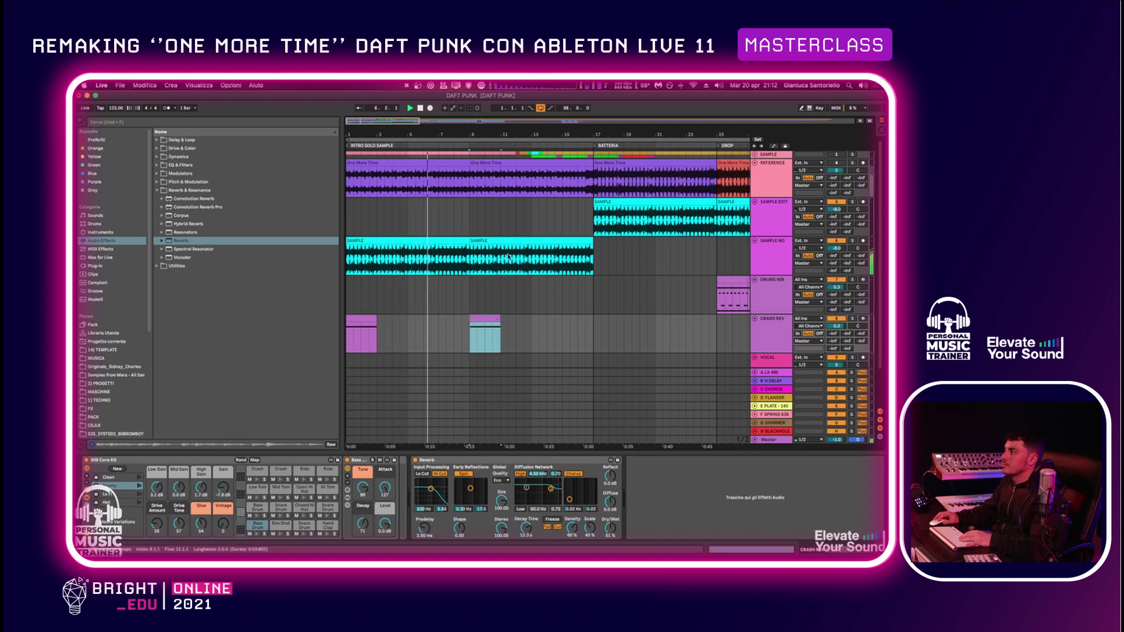
pyautogui.moveTo(606, 131); pyautogui.dragTo(606, 120)
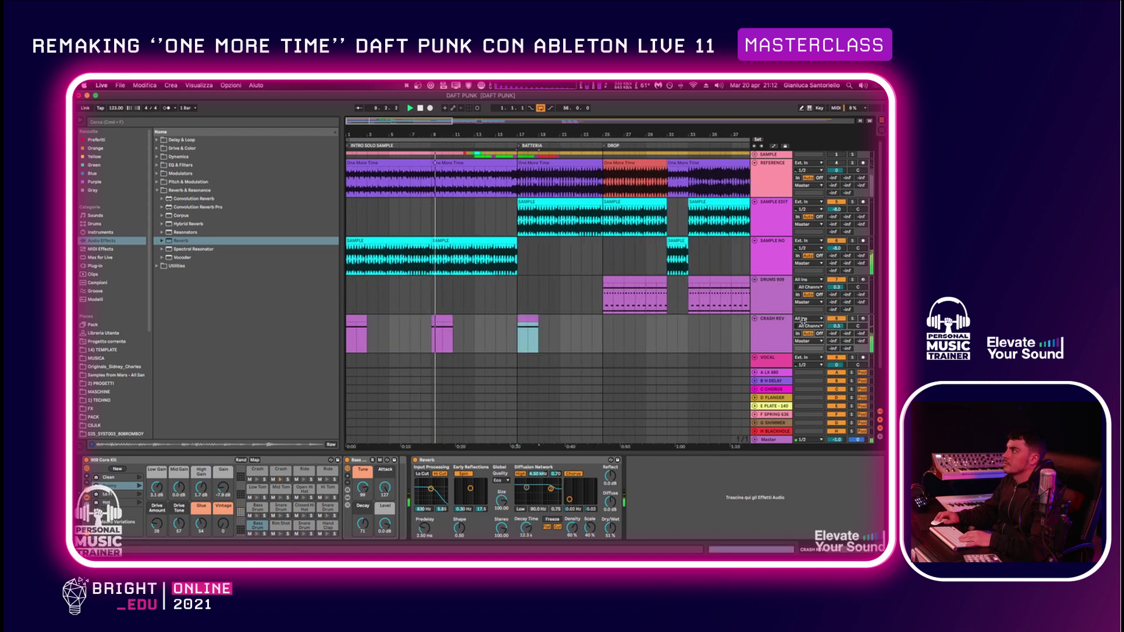
pyautogui.moveTo(844, 326); pyautogui.dragTo(844, 333)
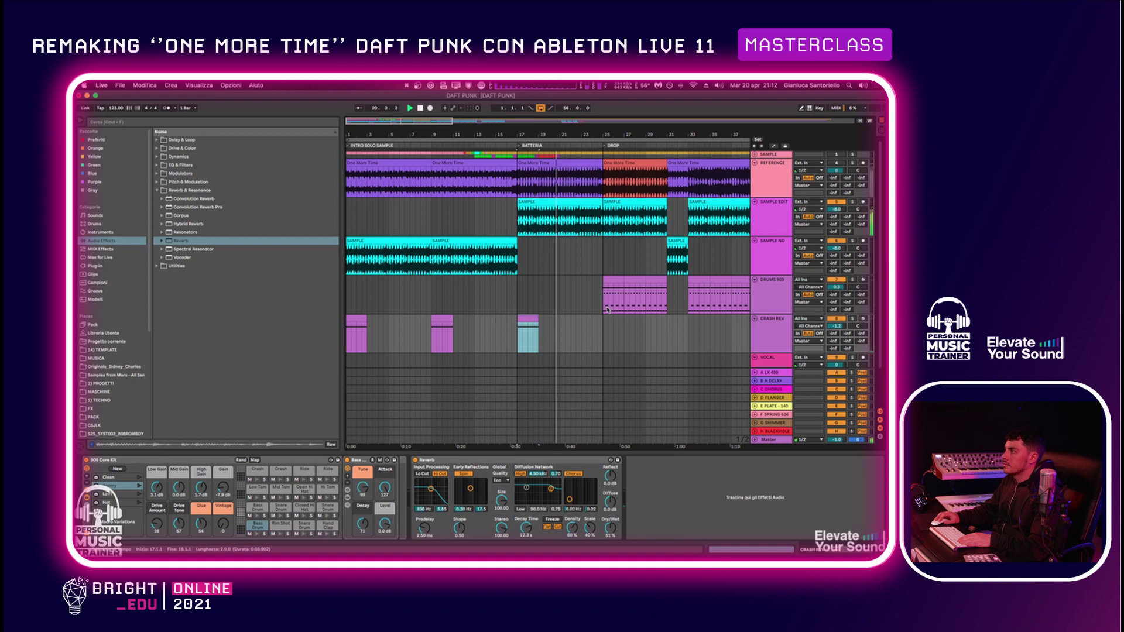
# Listen through the drum section and the drop to check the arrangement, briefly viewing the track automation
pyautogui.click(663, 455)
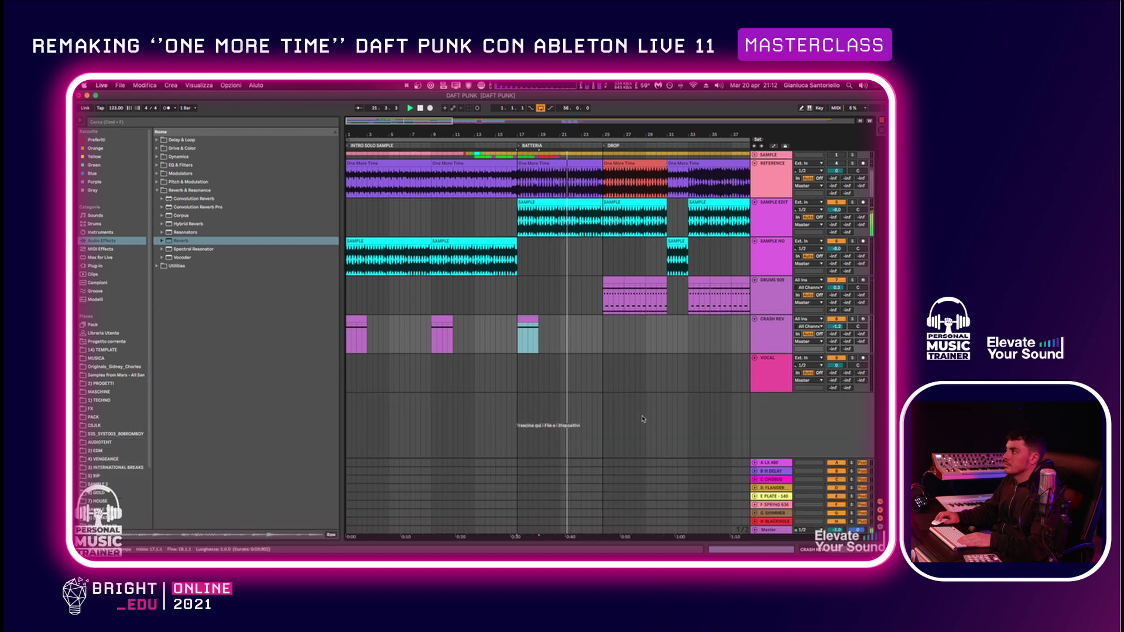
pyautogui.hscroll(2, 609, 386)
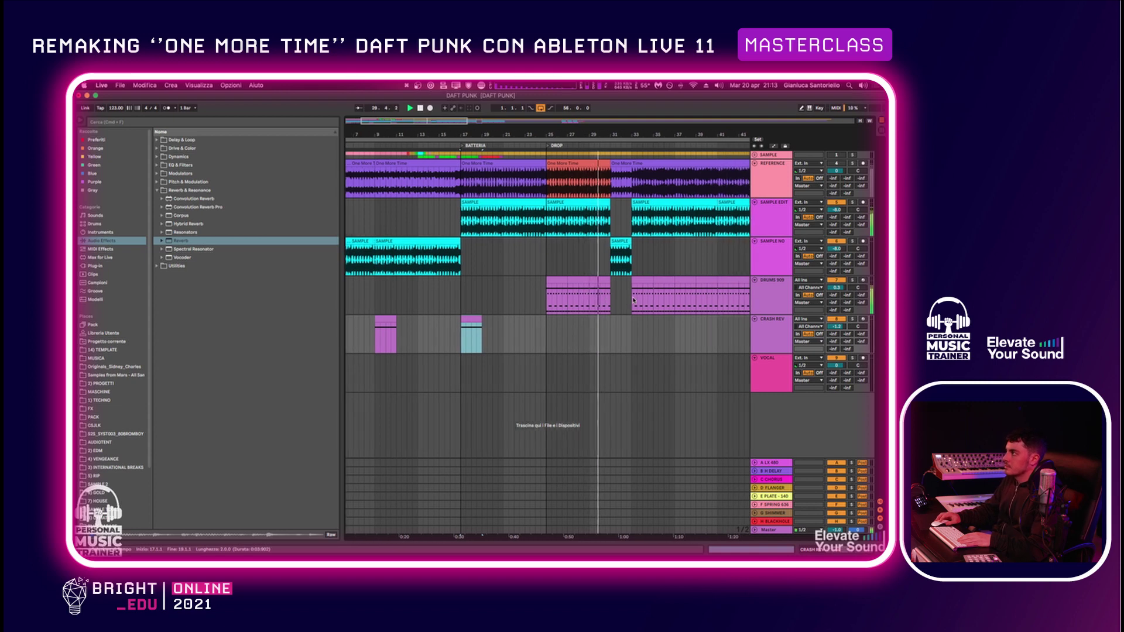
pyautogui.hscroll(3, 527, 298)
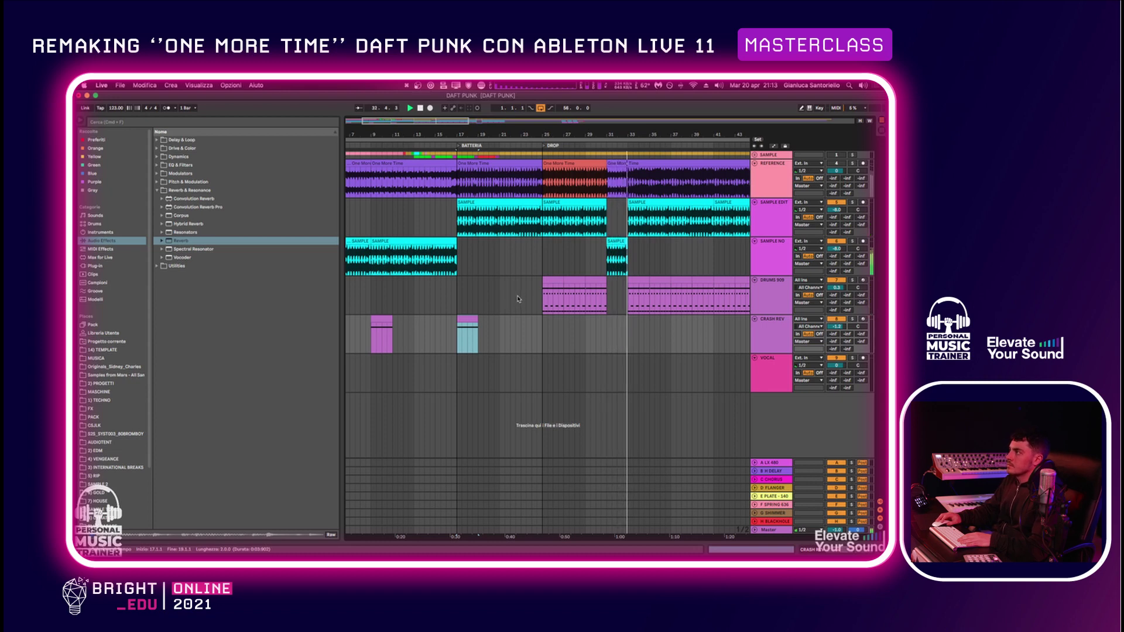
pyautogui.hscroll(3, 520, 294)
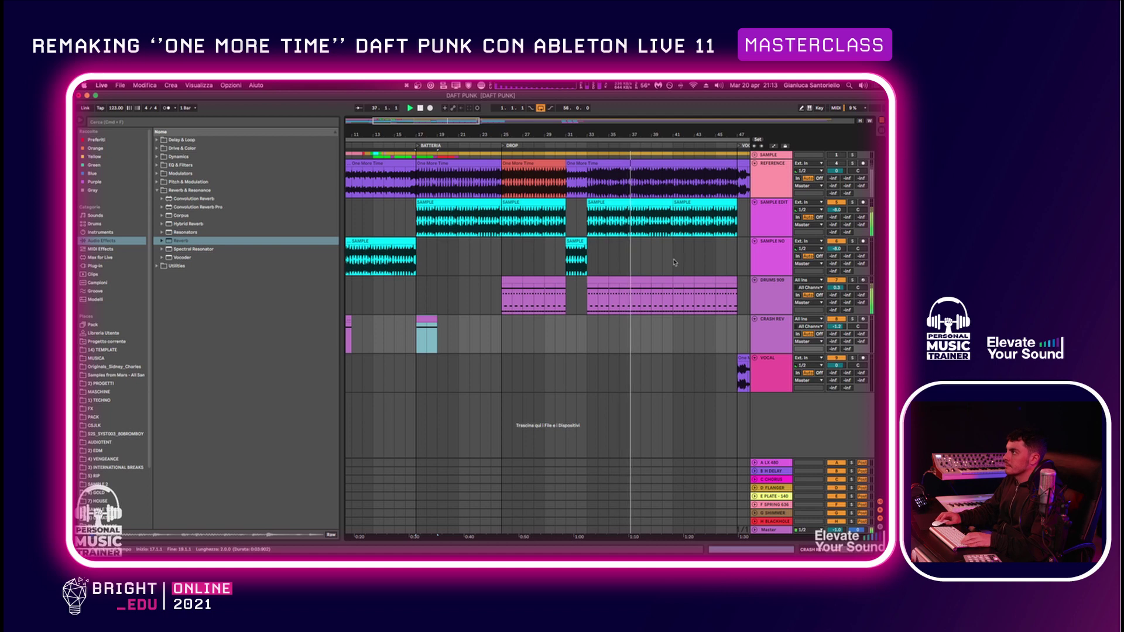
pyautogui.press('a')
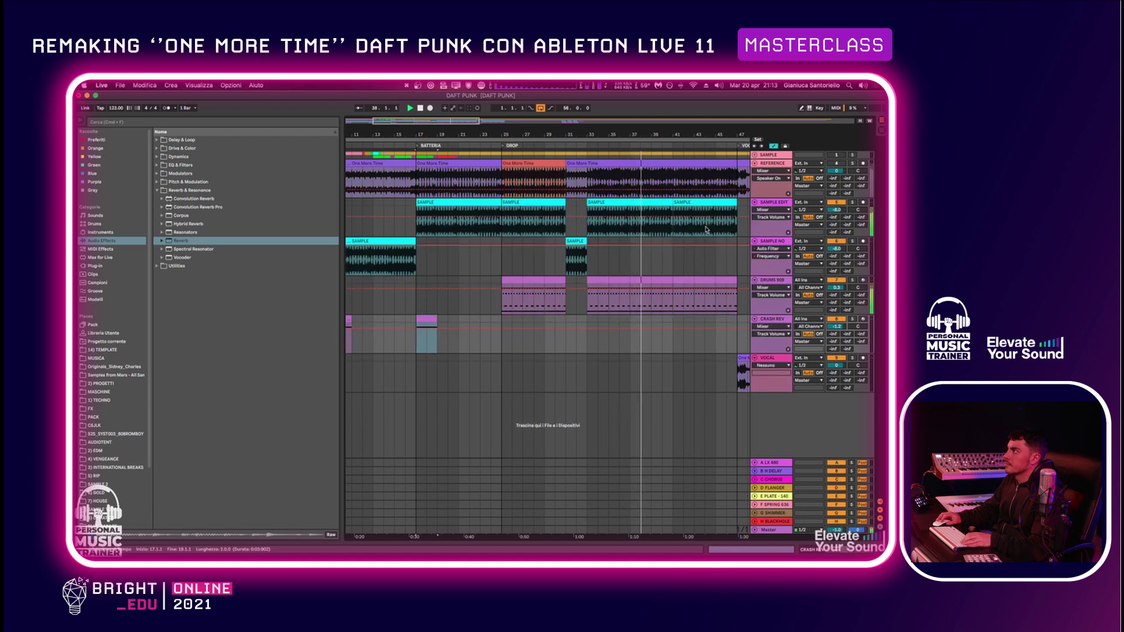
pyautogui.press('a')
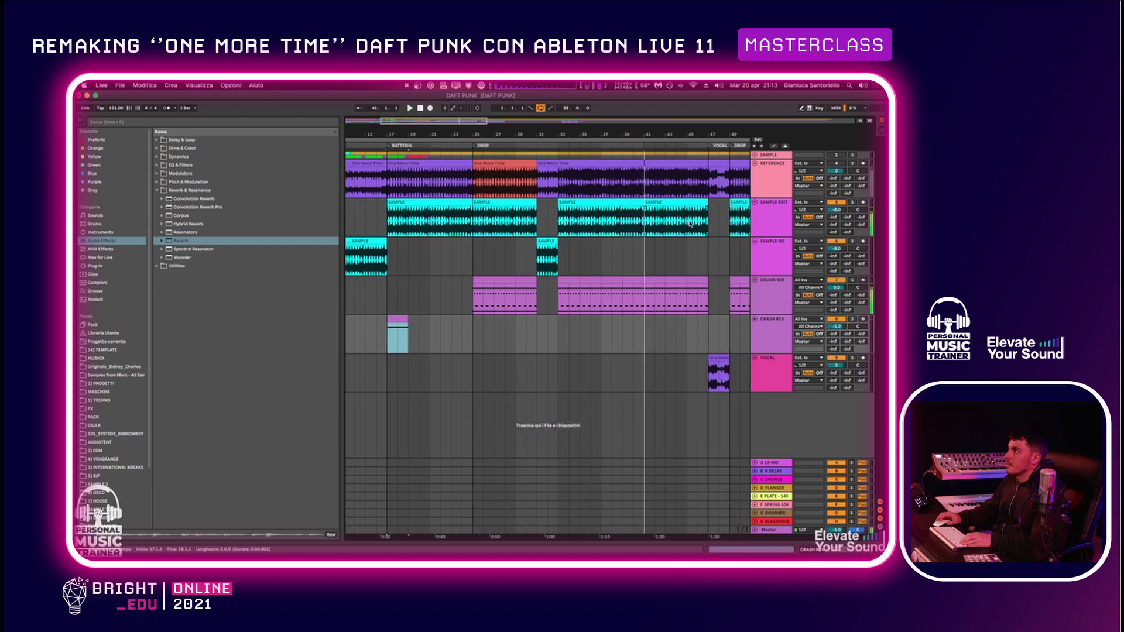
pyautogui.hscroll(-4, 542, 269)
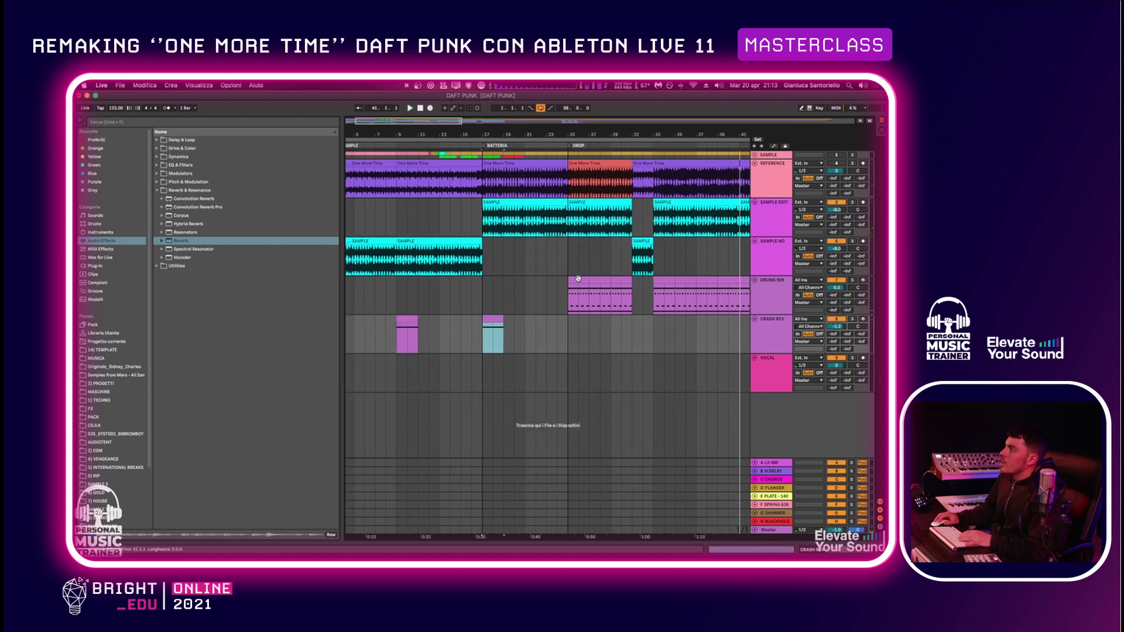
pyautogui.hscroll(-2, 472, 337)
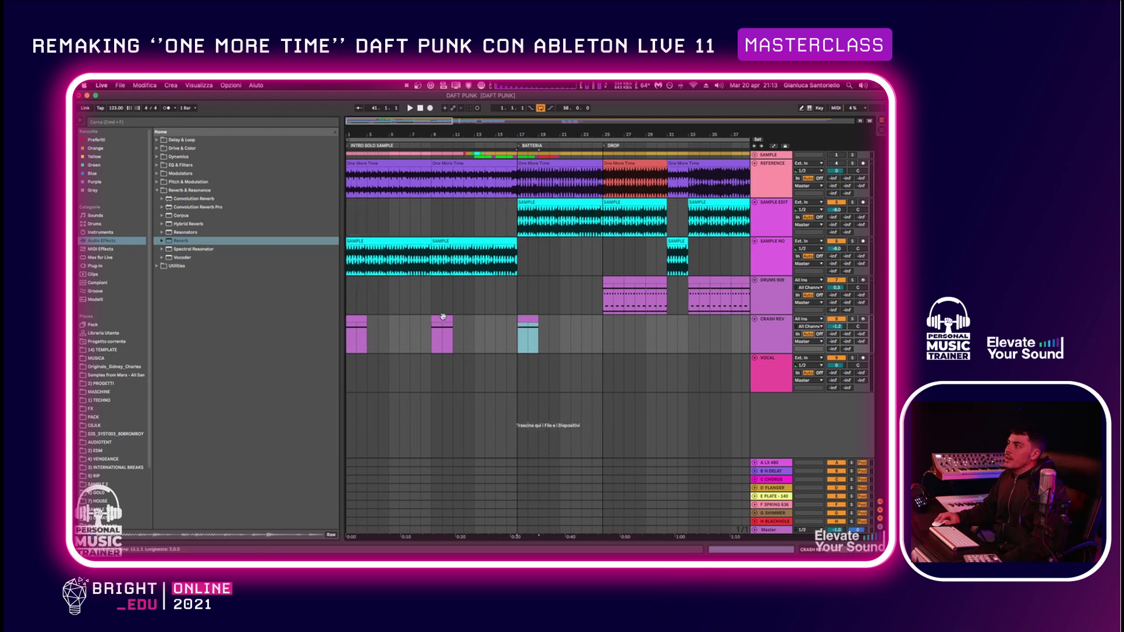
# Examine the notes of the drum clip at the start of the drop and the drum track's device chain
pyautogui.doubleClick(613, 287)
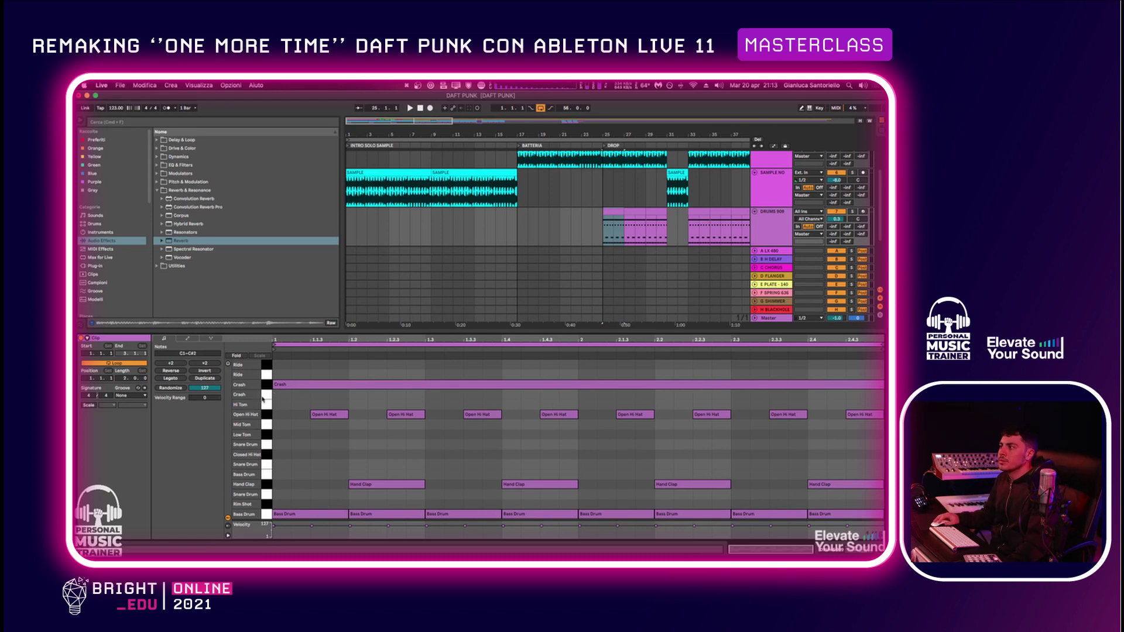
pyautogui.click(764, 215)
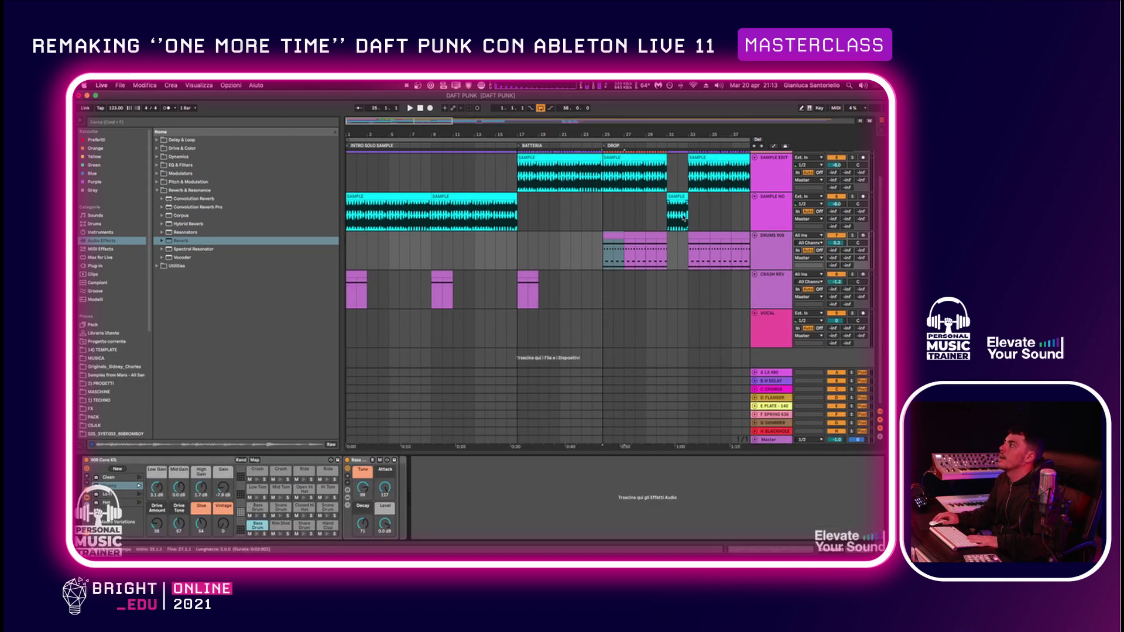
pyautogui.scroll(3, 667, 220)
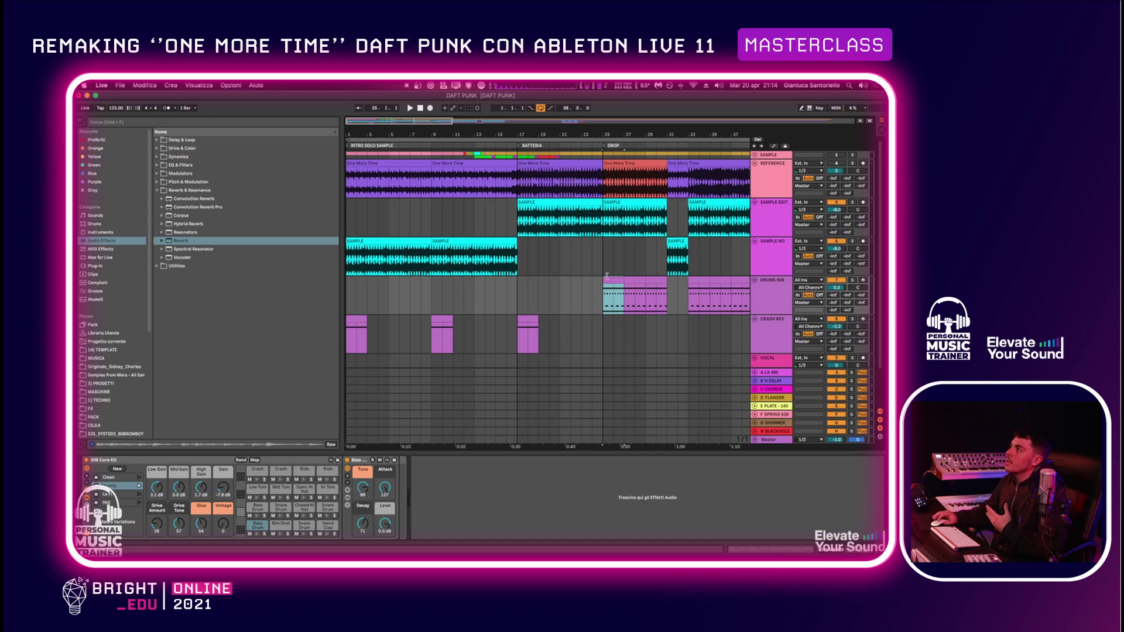
# Add a Compressor from the Dynamics audio effects to the end of the SAMPLE EDIT track's device chain
pyautogui.moveTo(613, 133); pyautogui.dragTo(609, 215)
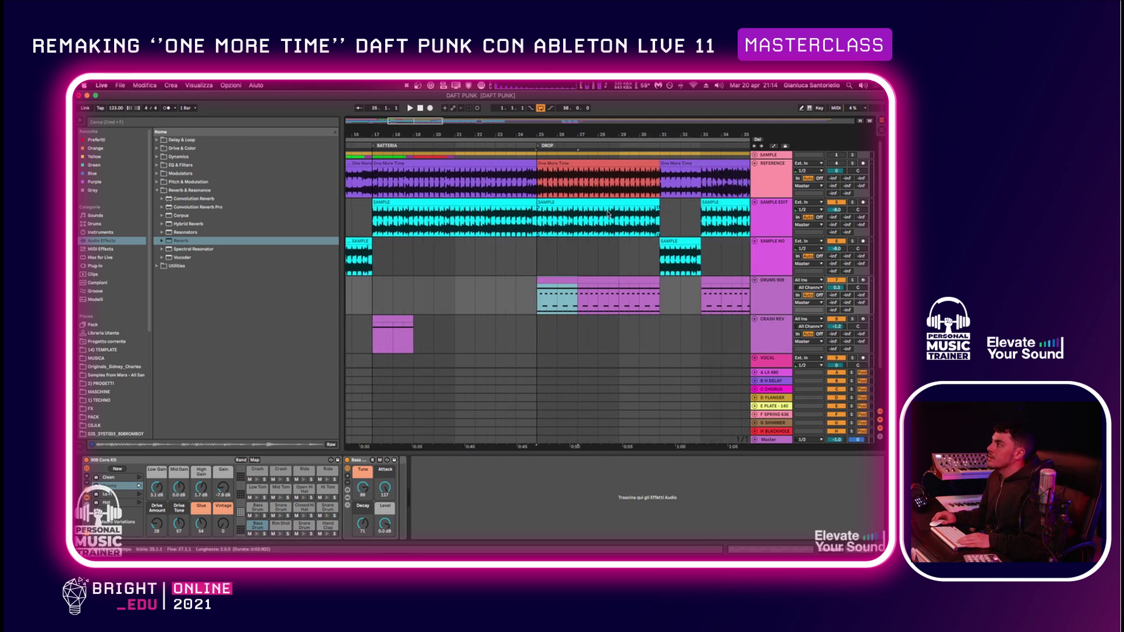
pyautogui.click(755, 215)
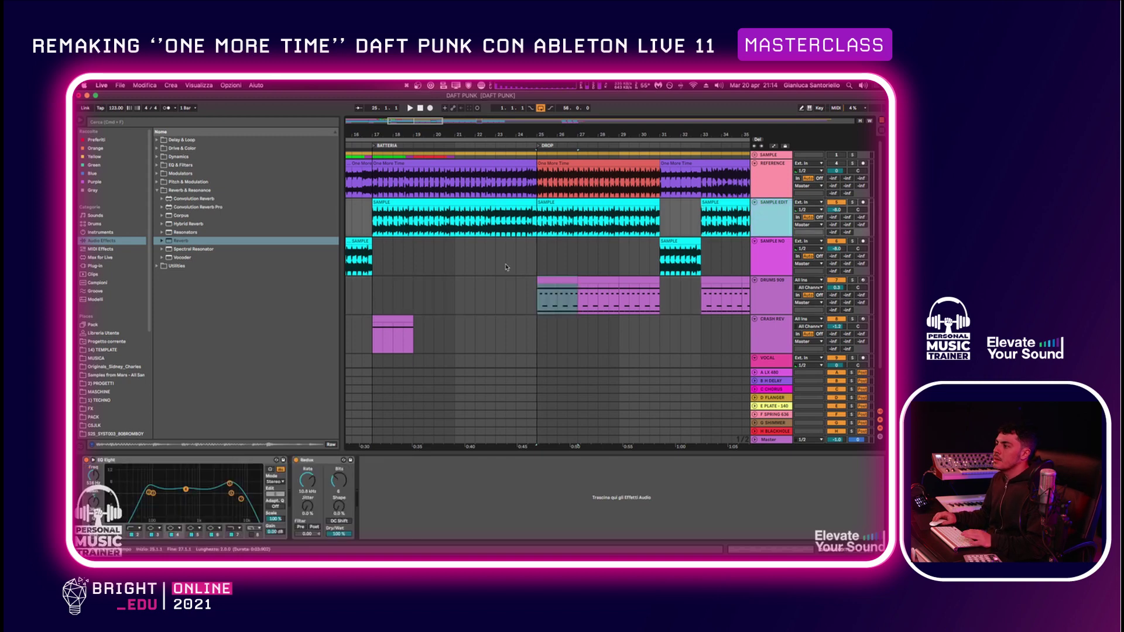
pyautogui.click(156, 191)
pyautogui.click(157, 165)
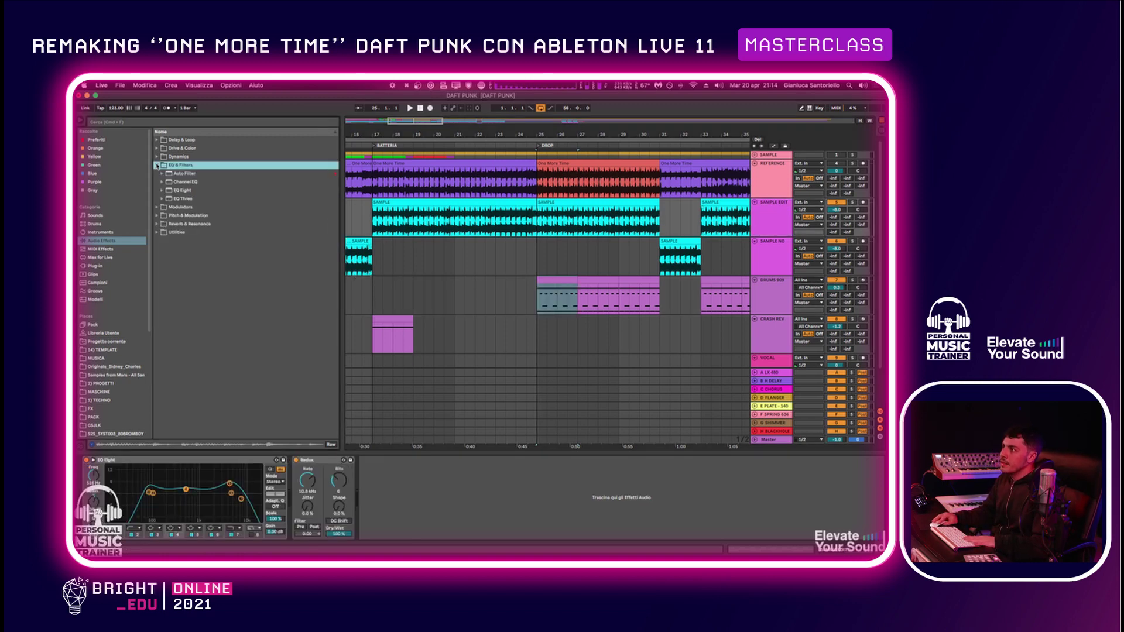
pyautogui.click(156, 157)
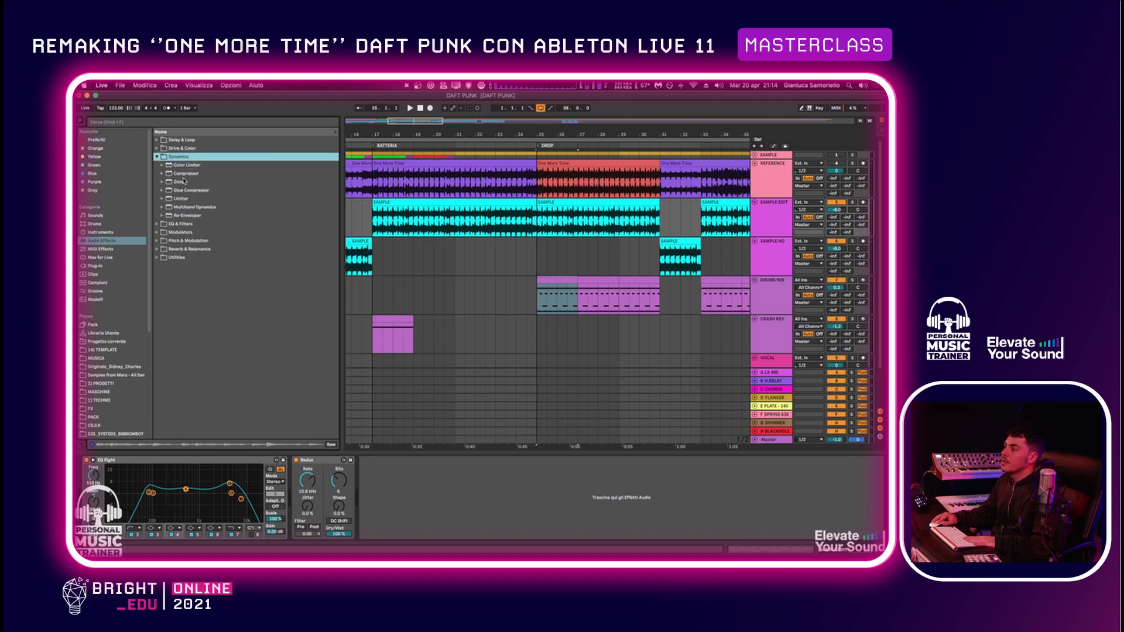
pyautogui.click(176, 174)
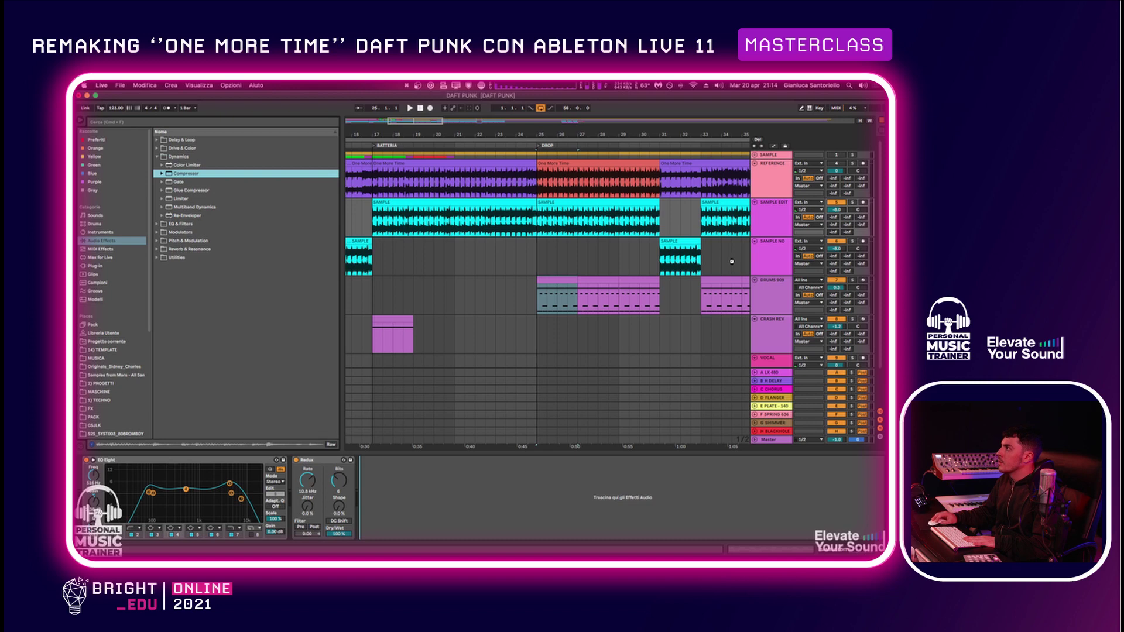
pyautogui.moveTo(731, 262); pyautogui.dragTo(761, 230)
# Set the loop range to the eight-bar sample clip at bar 17, leave looping off, then solo and play SAMPLE EDIT
pyautogui.click(388, 201)
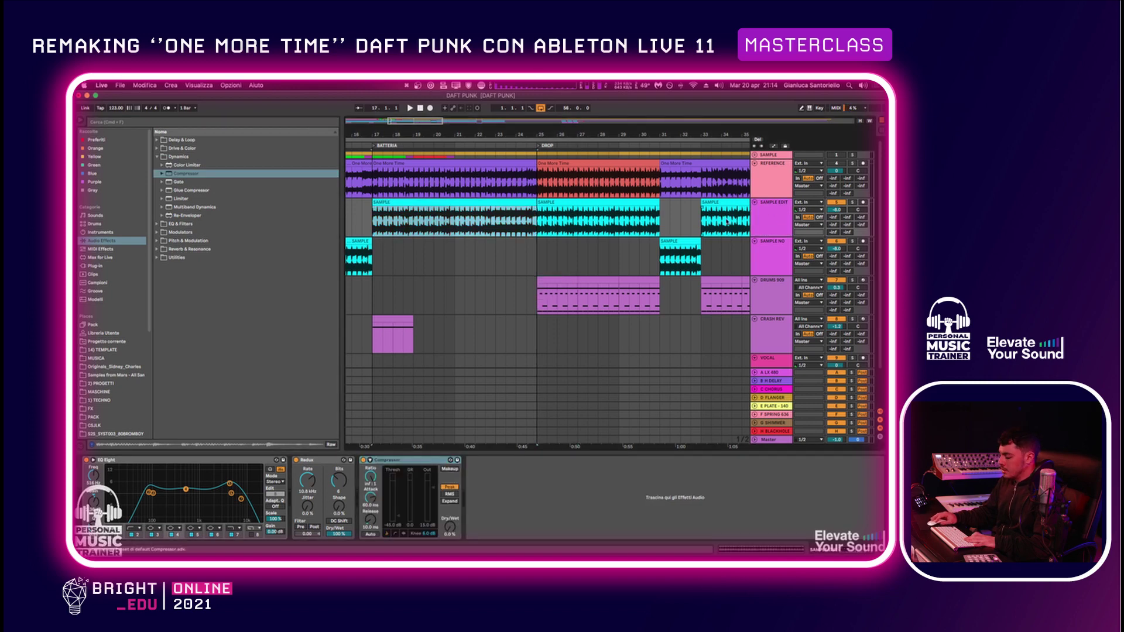
pyautogui.press('super+l')
pyautogui.press('super+l')
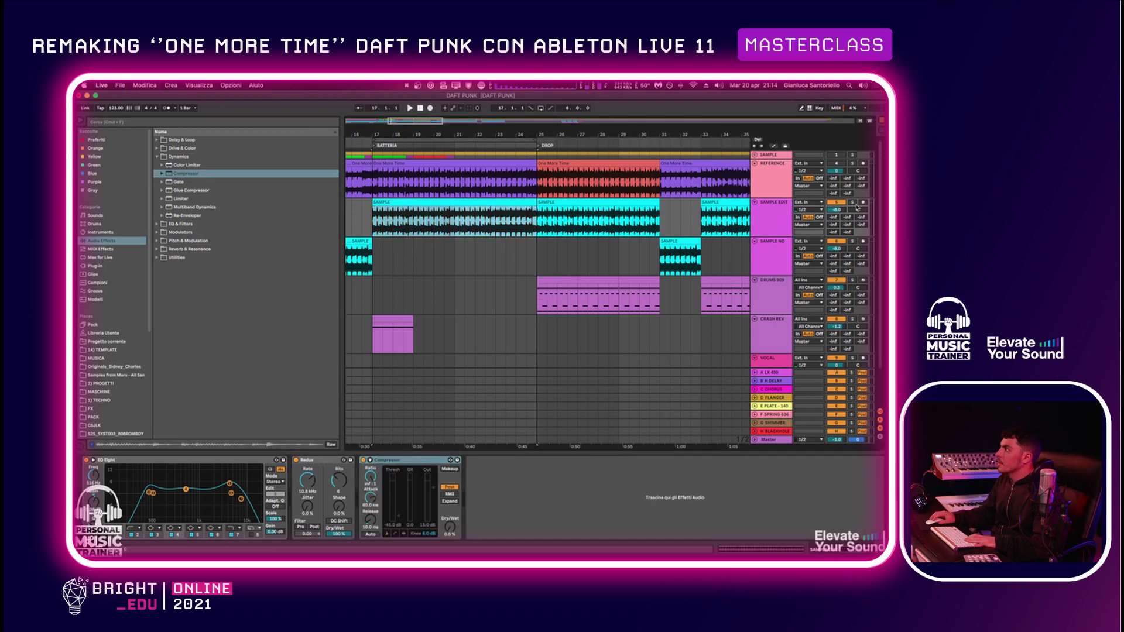
pyautogui.click(850, 203)
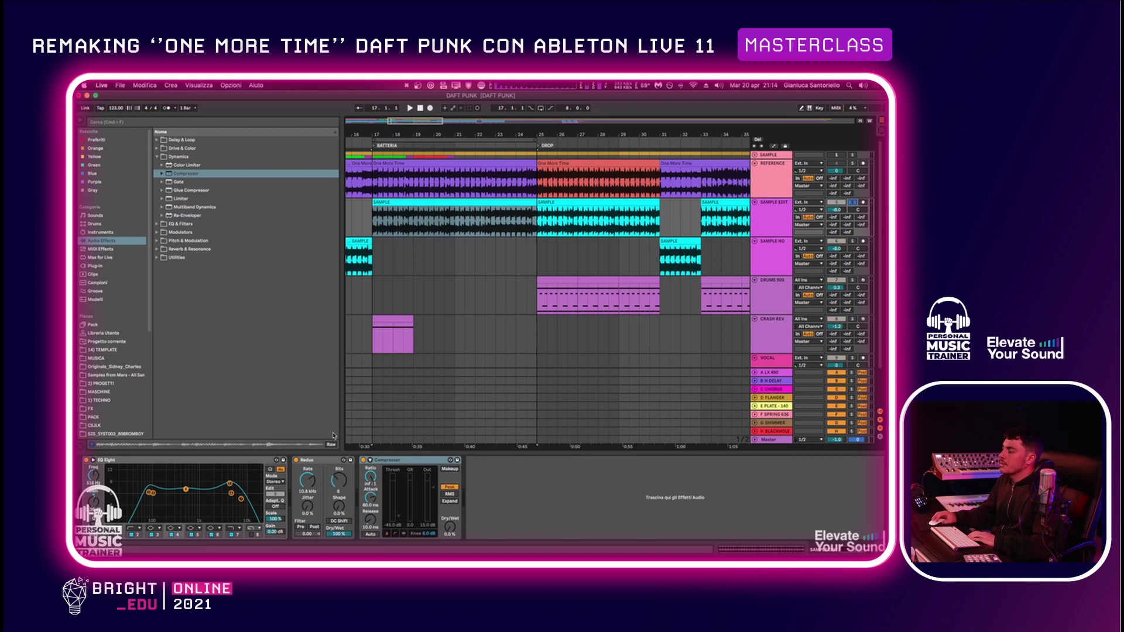
pyautogui.press('space')
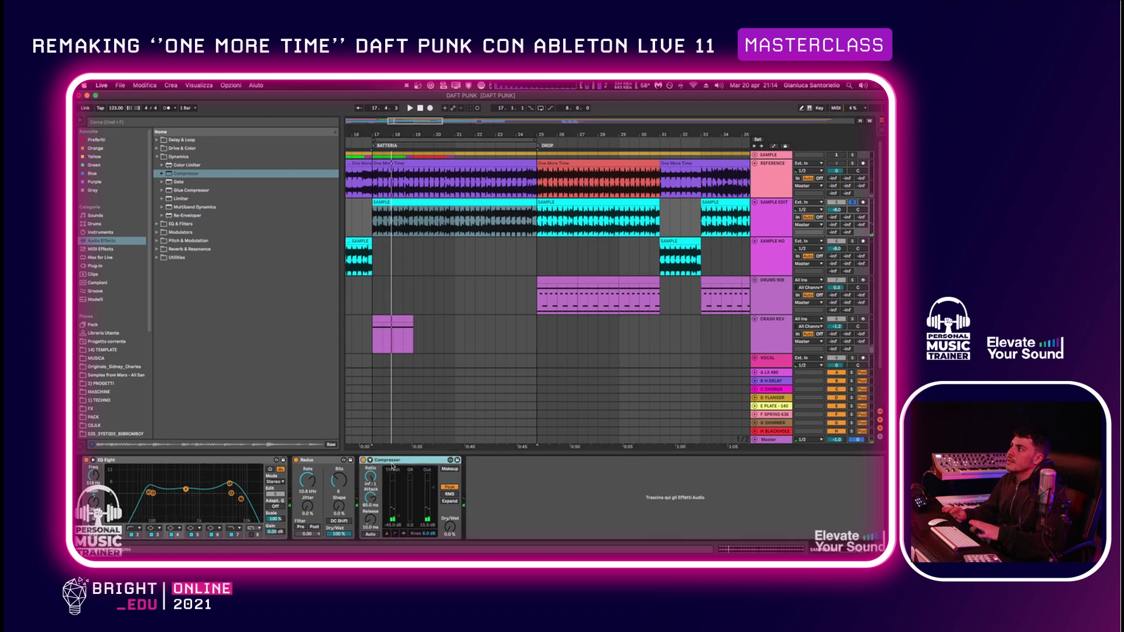
# Lower the Compressor's ratio from infinity and set its attack and release to 15 ms each
pyautogui.moveTo(371, 133); pyautogui.dragTo(414, 246)
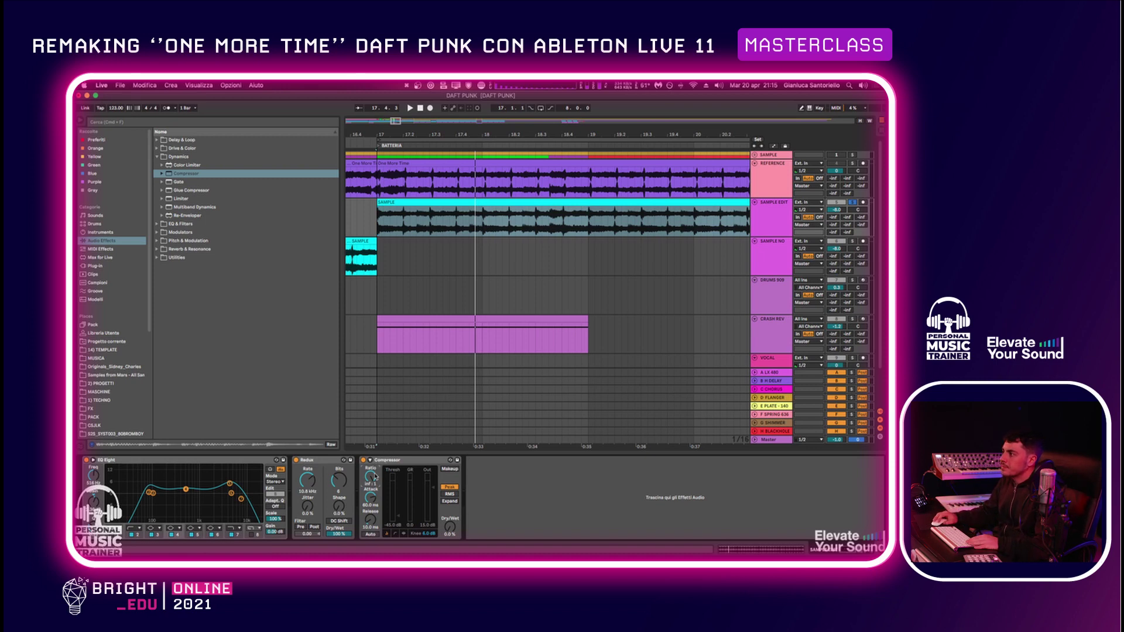
pyautogui.moveTo(379, 468); pyautogui.dragTo(379, 492)
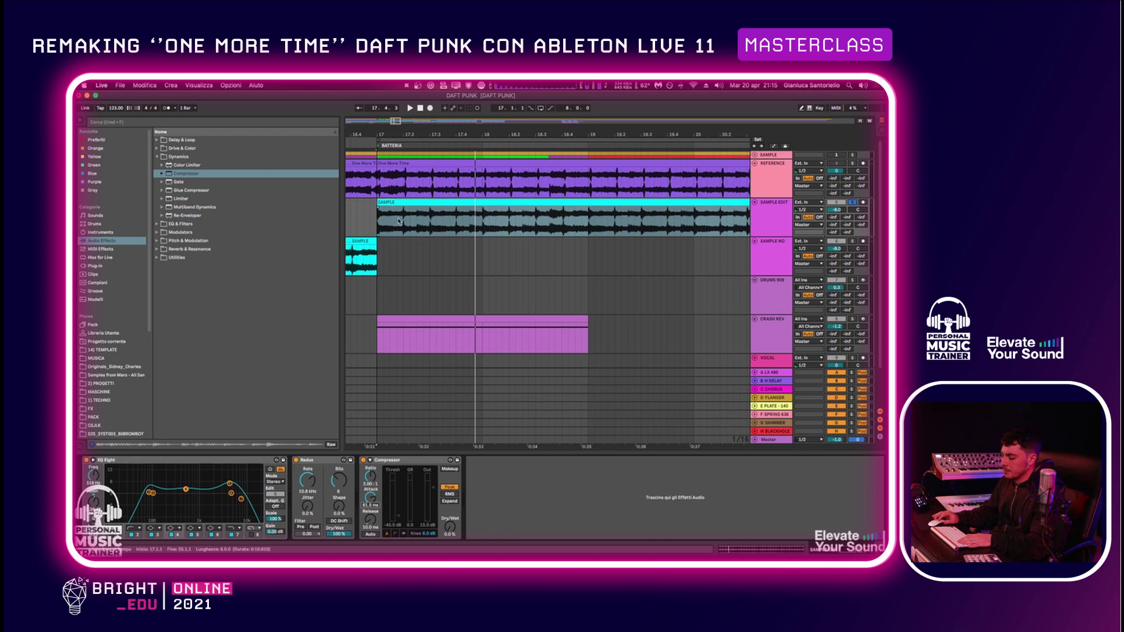
pyautogui.write('15')
pyautogui.press('Return')
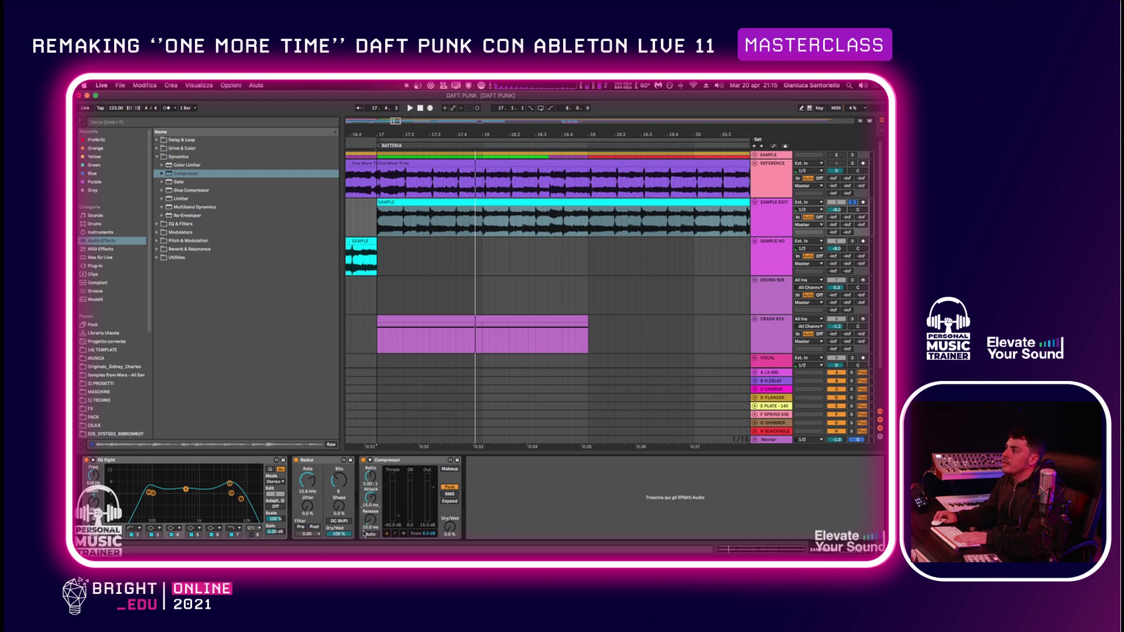
pyautogui.write('15')
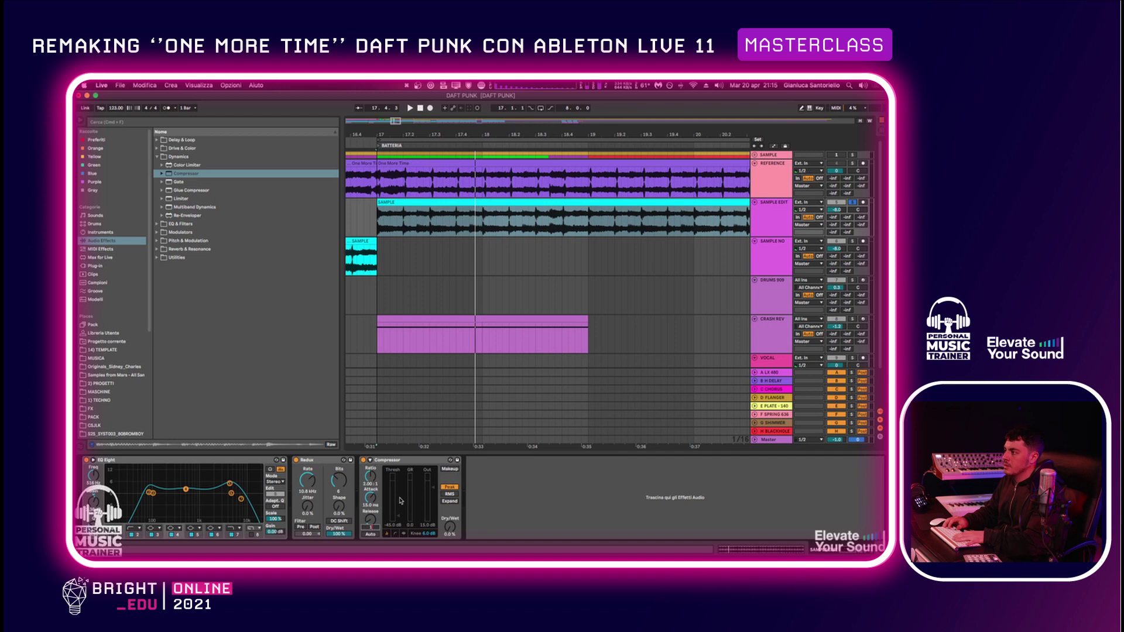
pyautogui.press('Return')
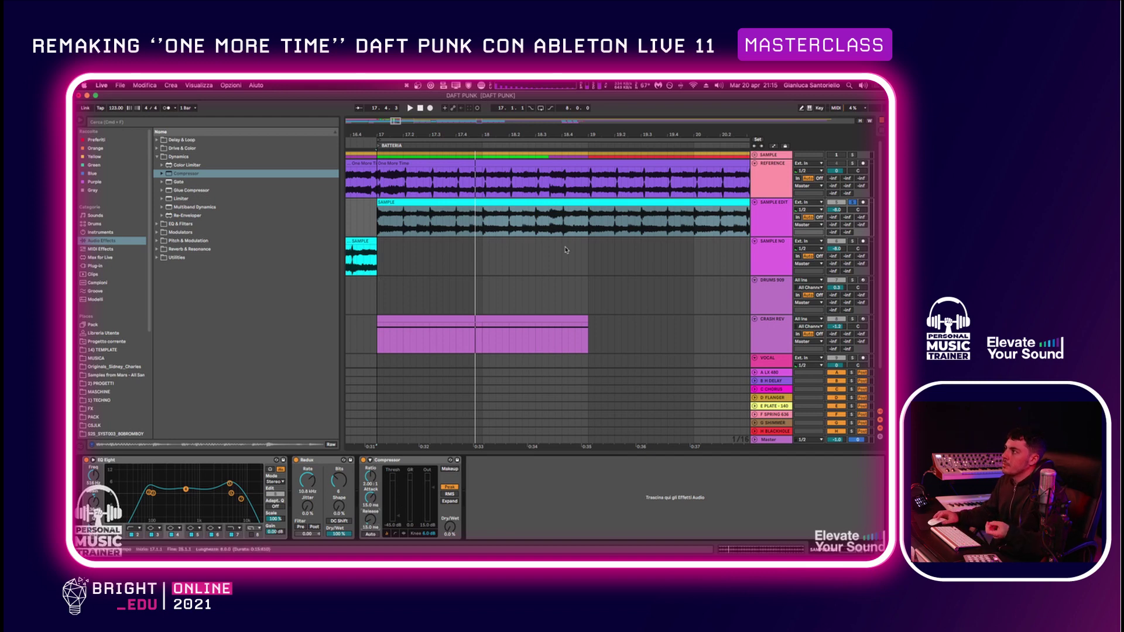
# Set the Compressor's Dry/Wet to 100 % and reset its threshold to 0.00 dB
pyautogui.moveTo(399, 516); pyautogui.dragTo(400, 482)
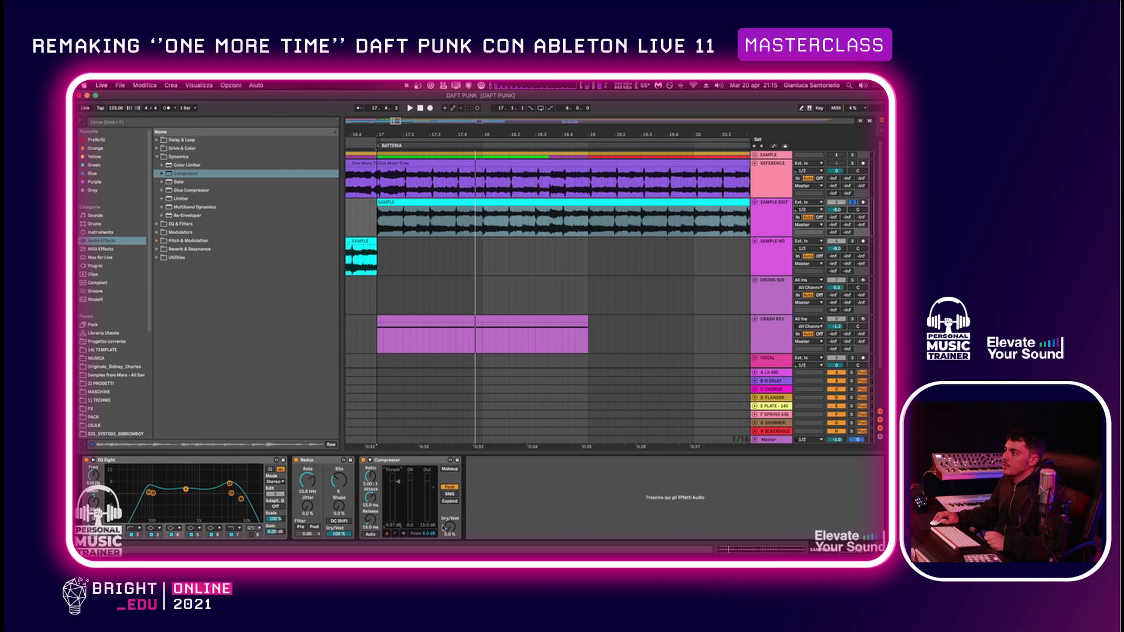
pyautogui.moveTo(450, 529); pyautogui.dragTo(460, 470)
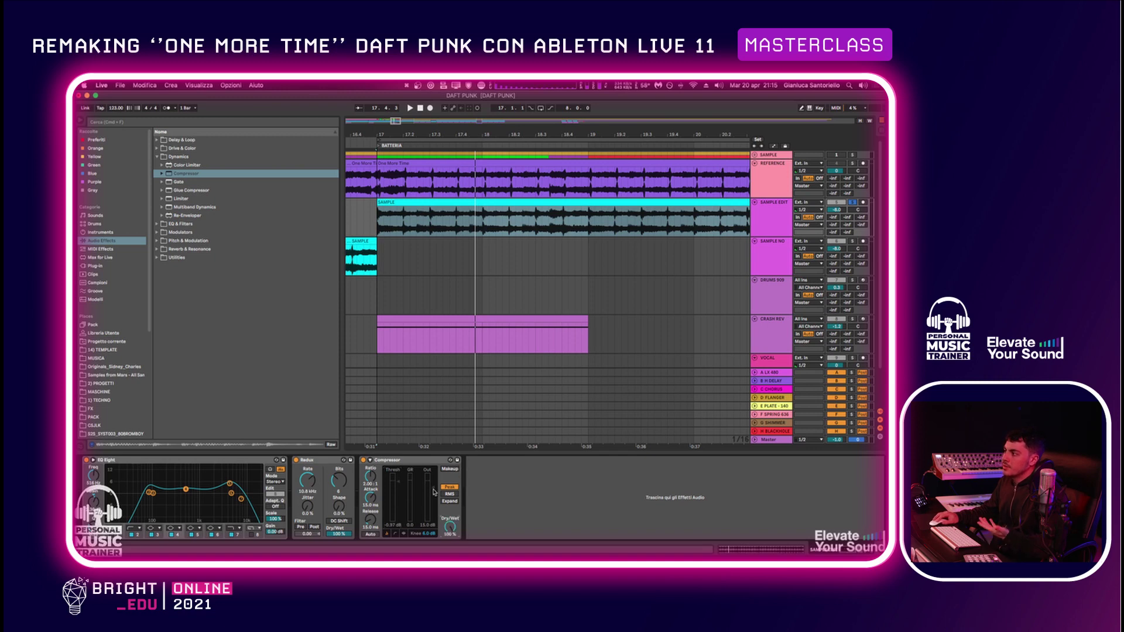
pyautogui.doubleClick(399, 524)
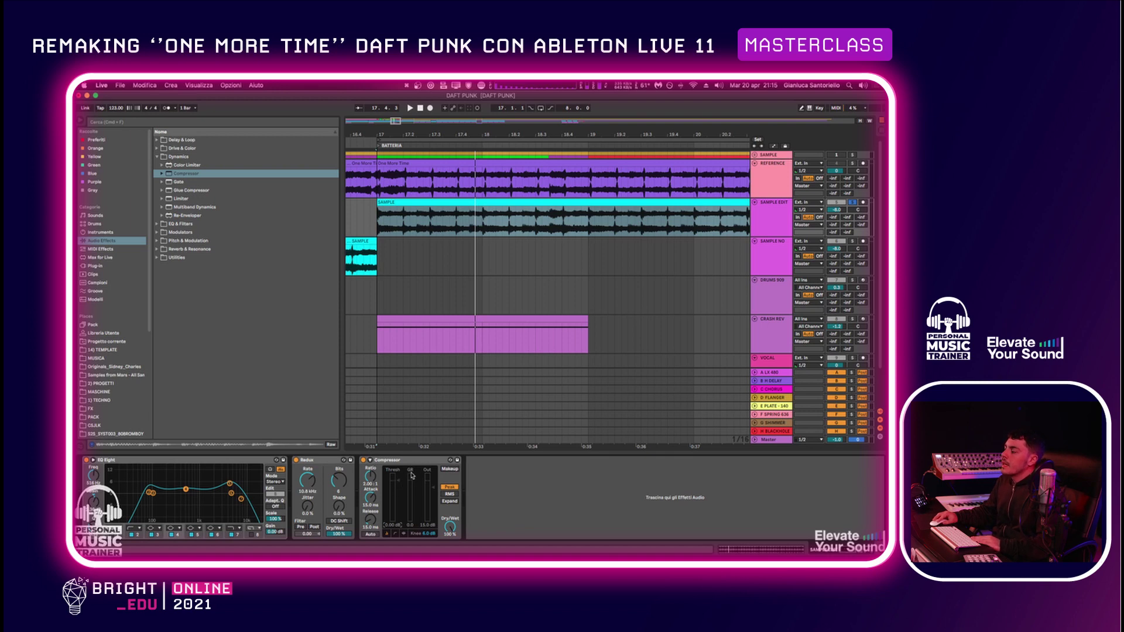
pyautogui.click(396, 216)
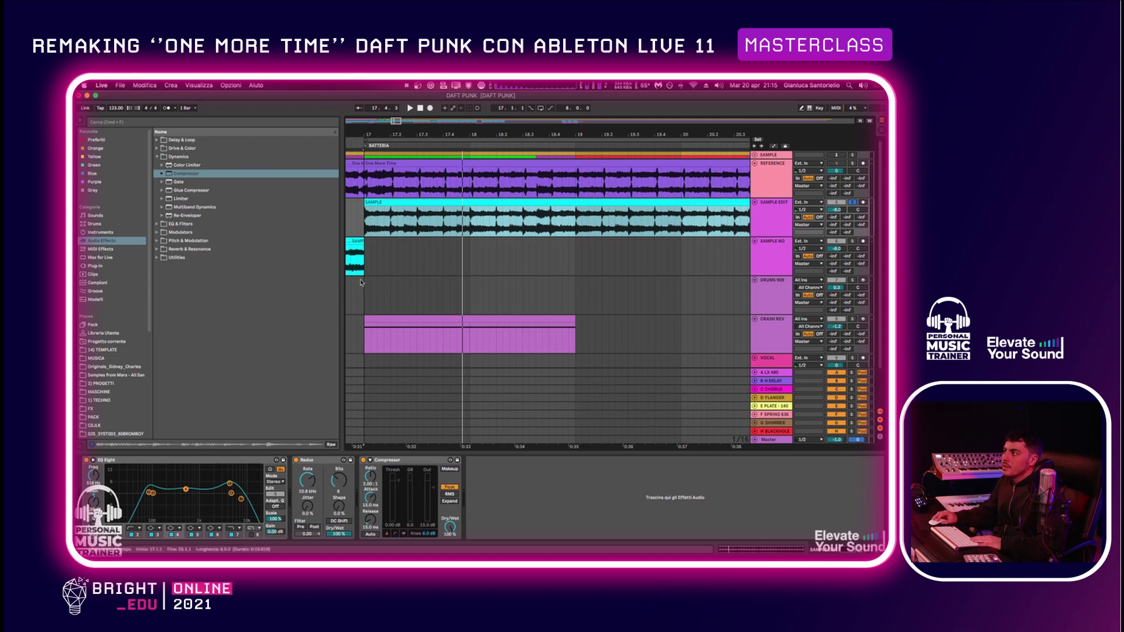
# Play the soloed sample from bar 17 and compare the sound with the Compressor off and on
pyautogui.press('space')
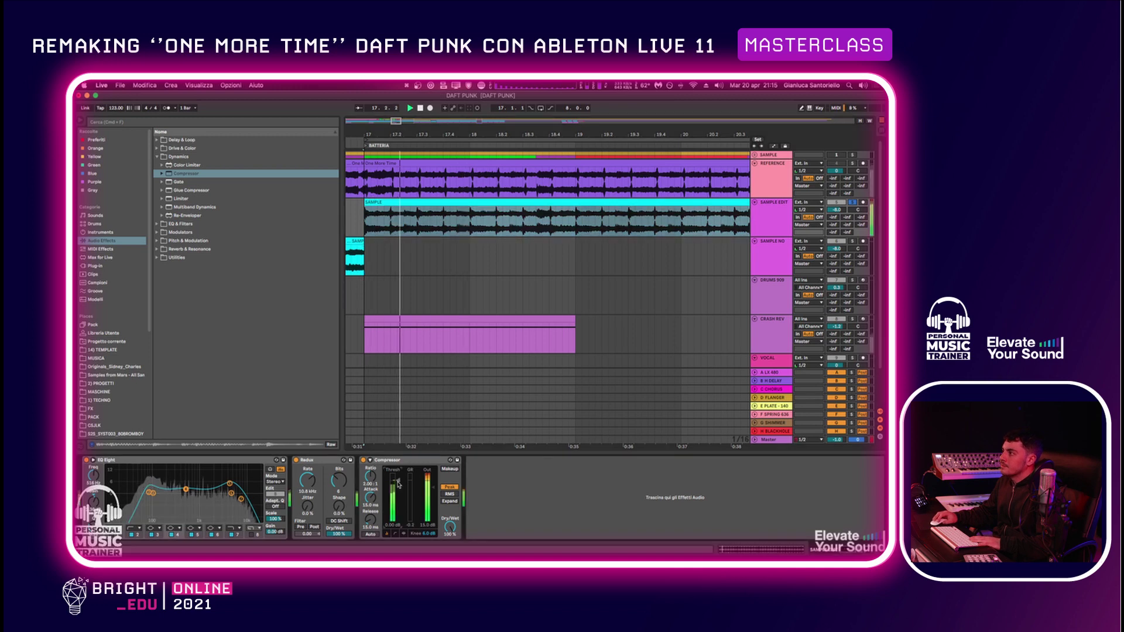
pyautogui.press('space')
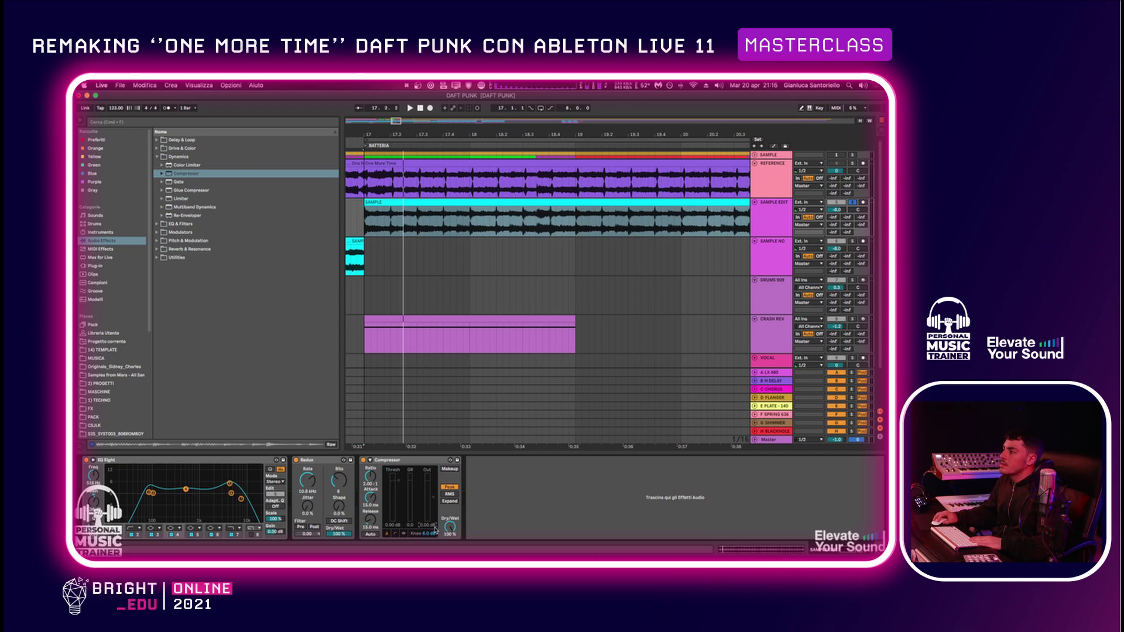
pyautogui.press('space')
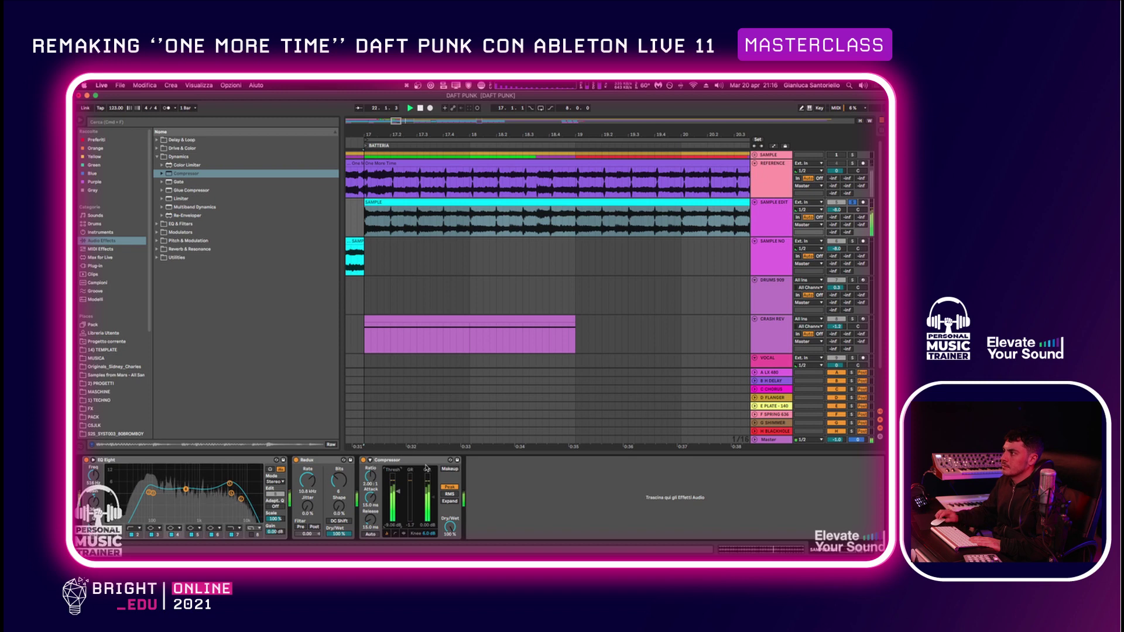
pyautogui.click(364, 460)
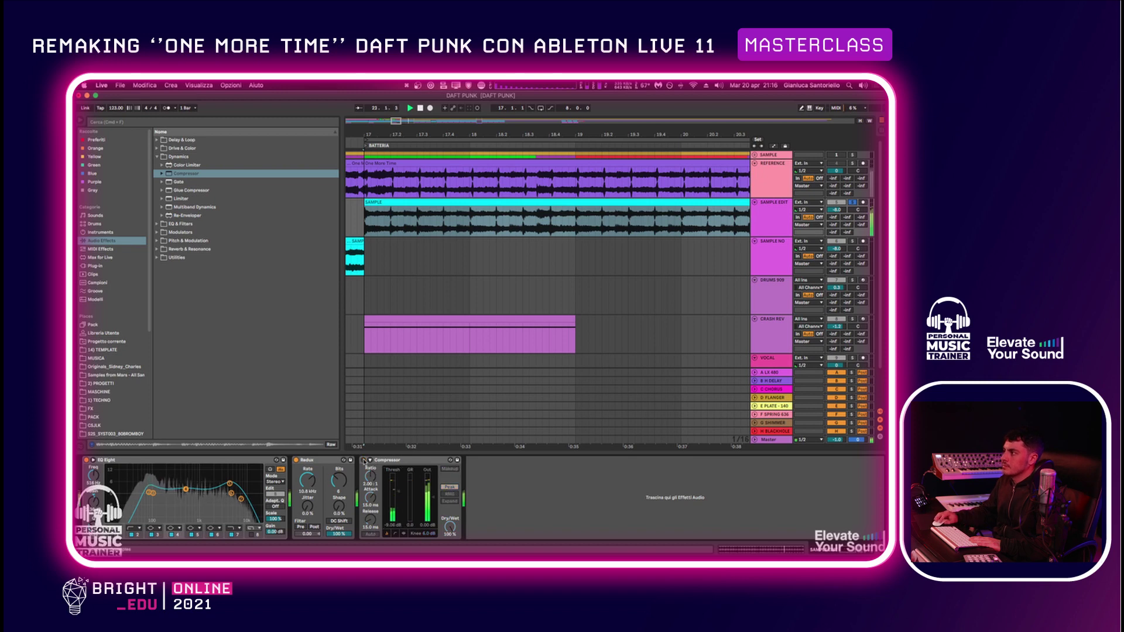
pyautogui.click(364, 460)
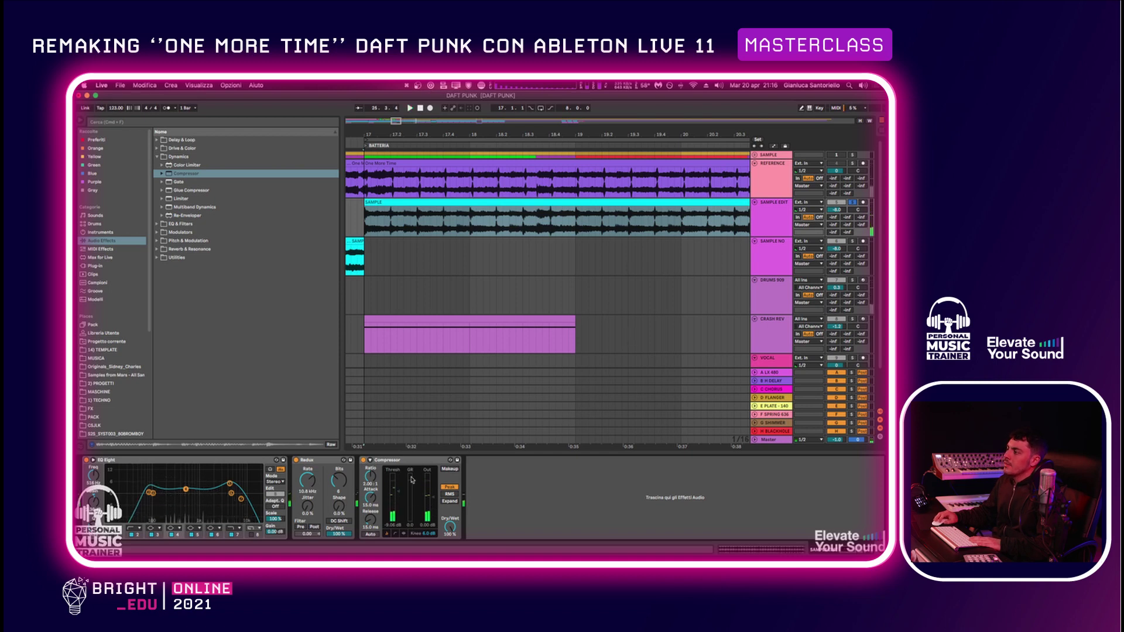
pyautogui.press('space')
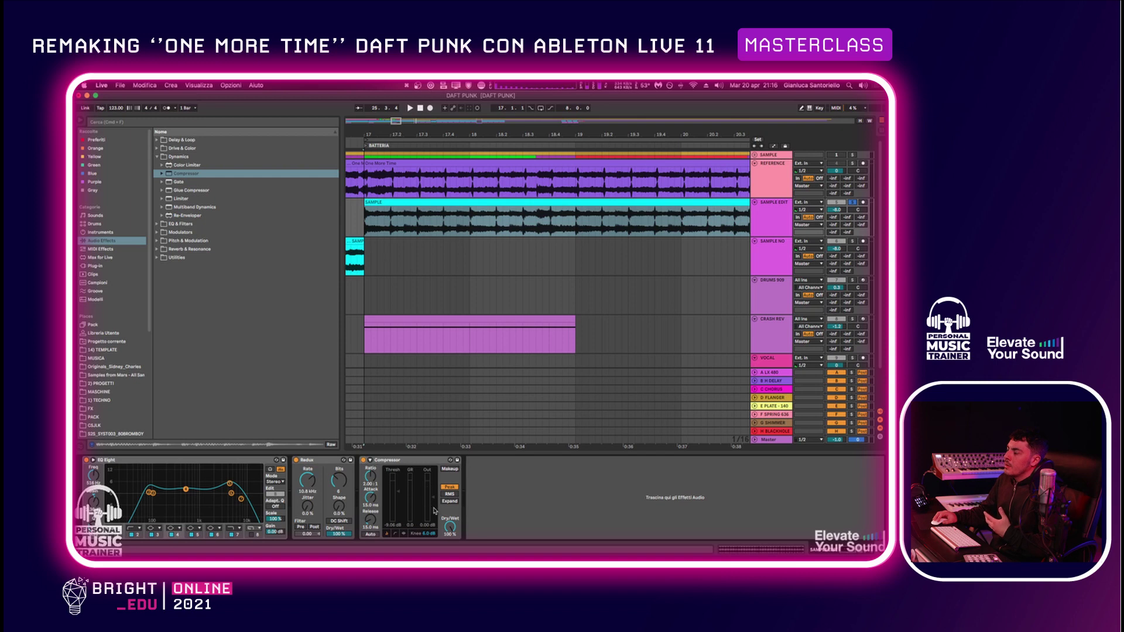
# Reduce the Compressor's Dry/Wet to about 75 % and take SAMPLE EDIT out of solo
pyautogui.moveTo(449, 525); pyautogui.dragTo(448, 546)
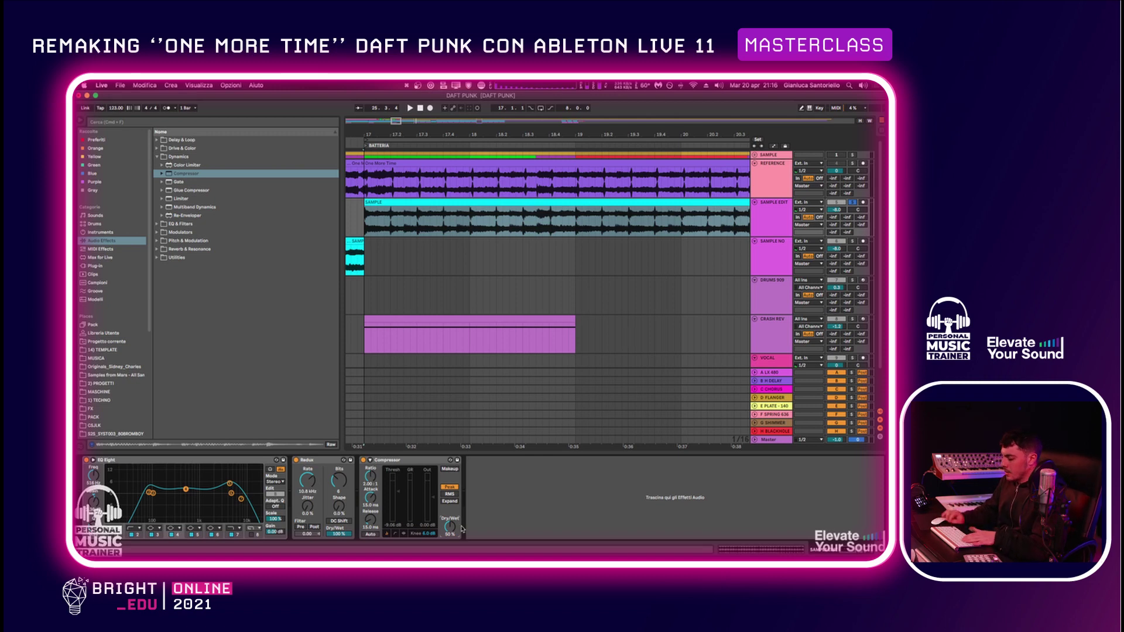
pyautogui.moveTo(461, 529); pyautogui.dragTo(463, 529)
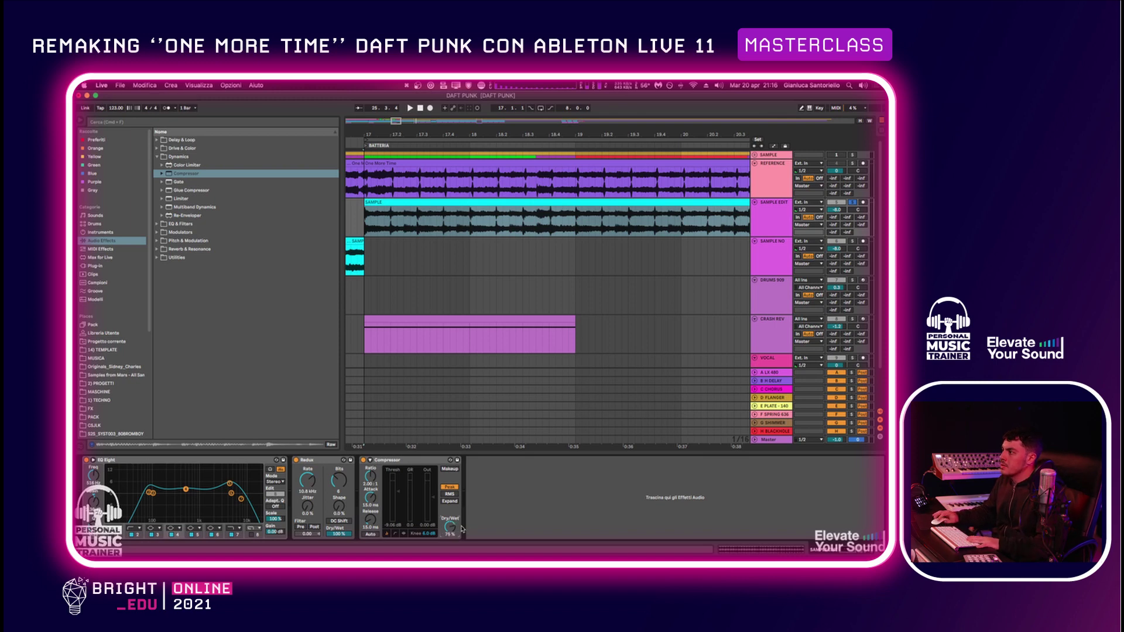
pyautogui.moveTo(535, 130); pyautogui.dragTo(537, 106)
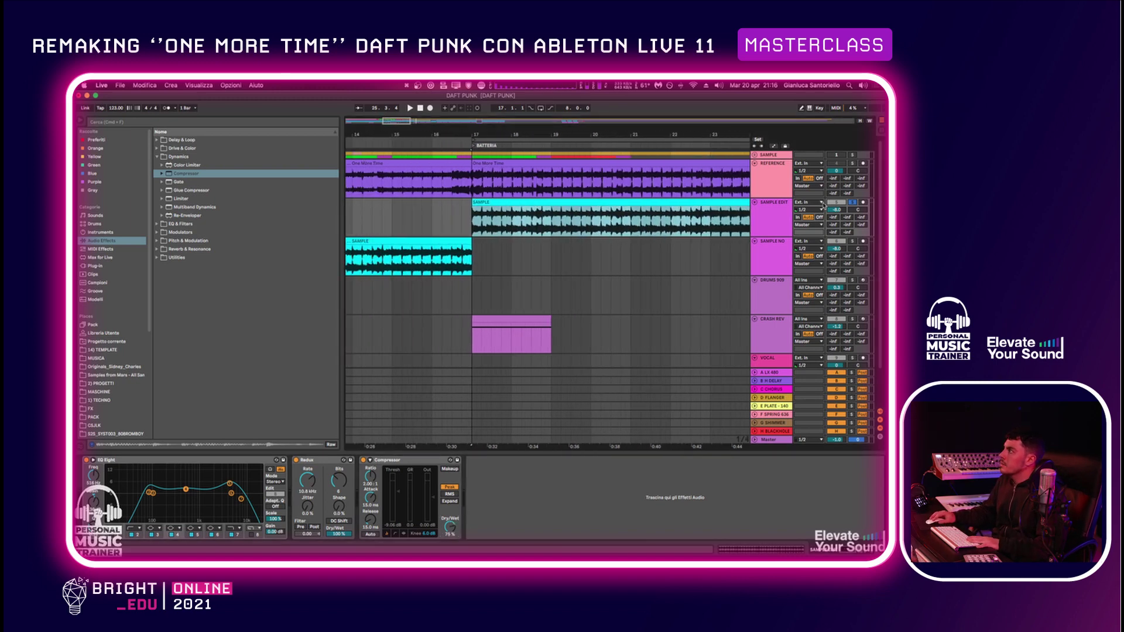
pyautogui.click(851, 201)
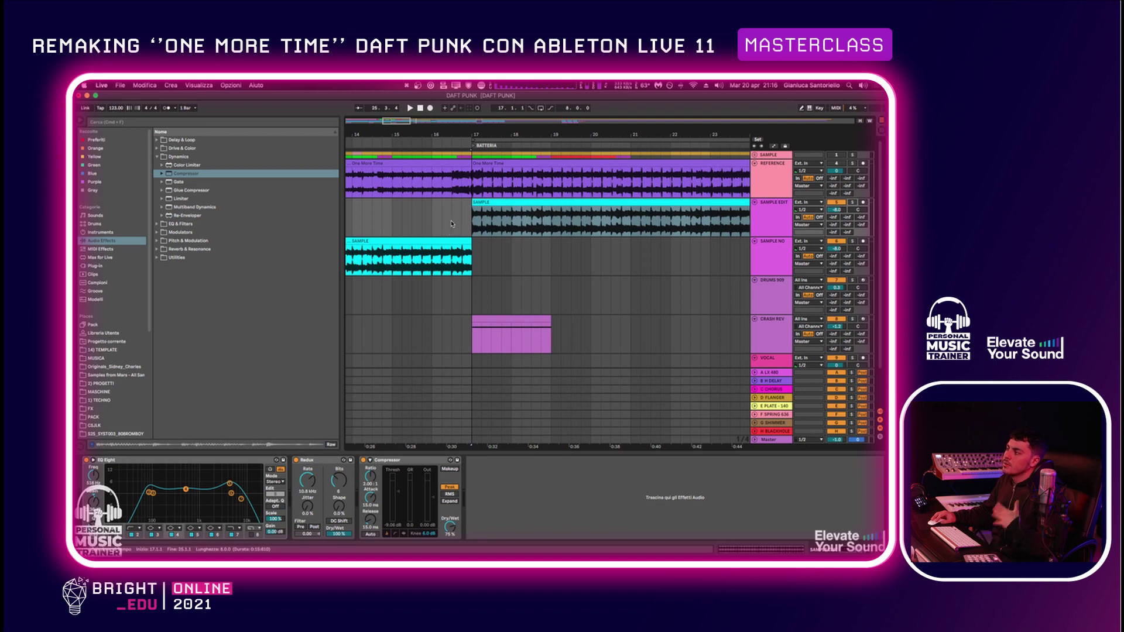
# Play the full mix from bar 24 to check the compressed sample going into the drop
pyautogui.scroll(-3, 526, 216)
pyautogui.hscroll(5, 561, 200)
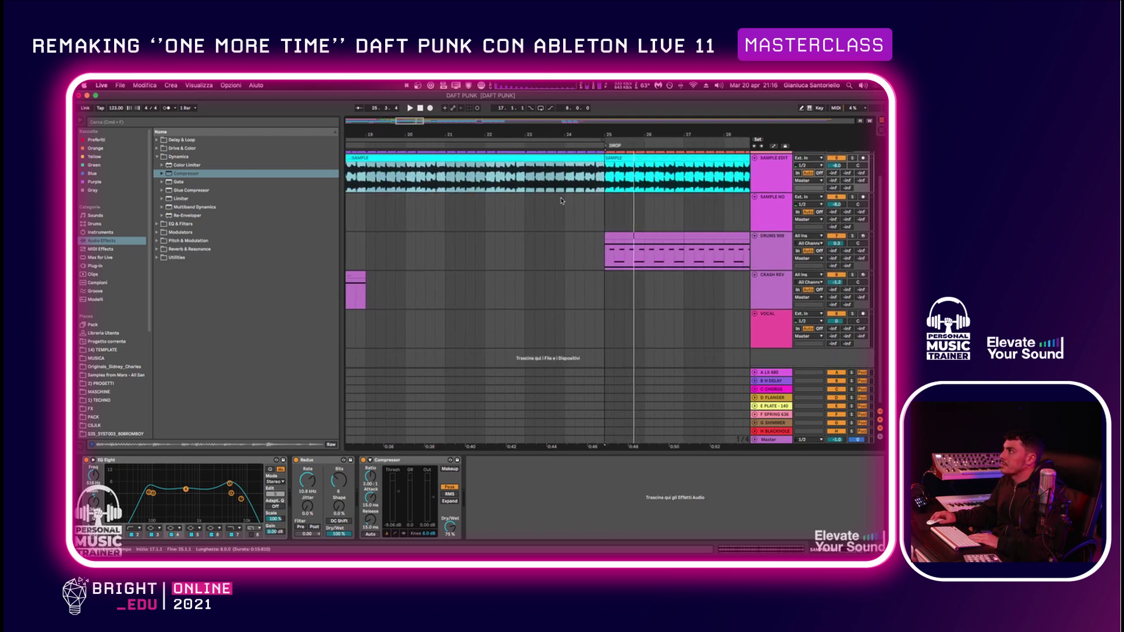
pyautogui.scroll(2, 561, 200)
pyautogui.click(561, 201)
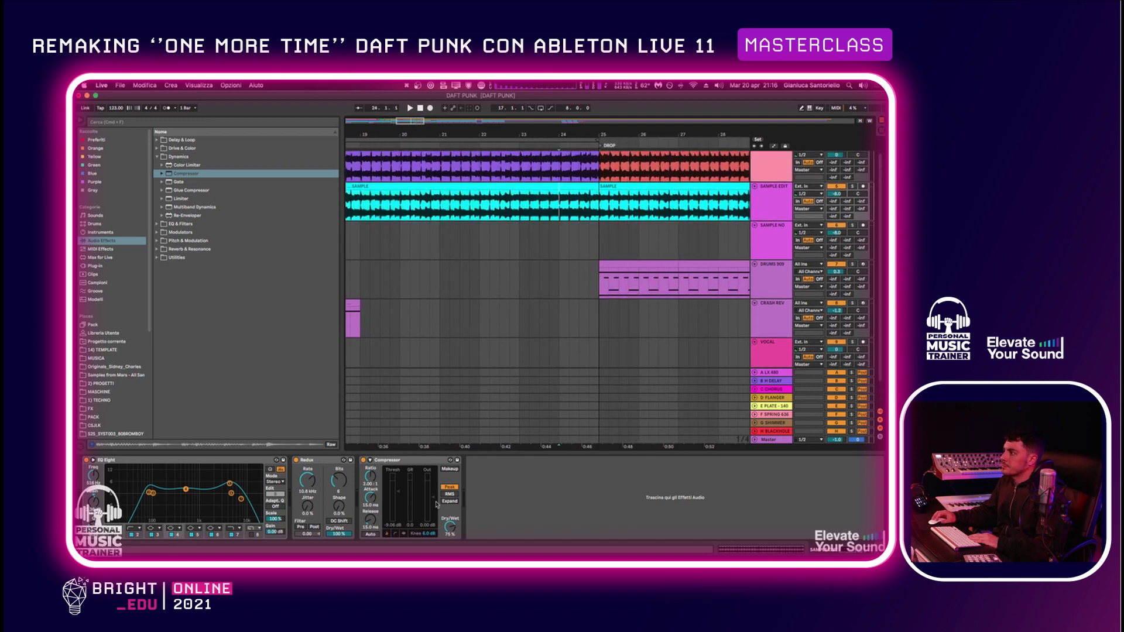
pyautogui.hscroll(1, 528, 240)
pyautogui.scroll(1, 612, 229)
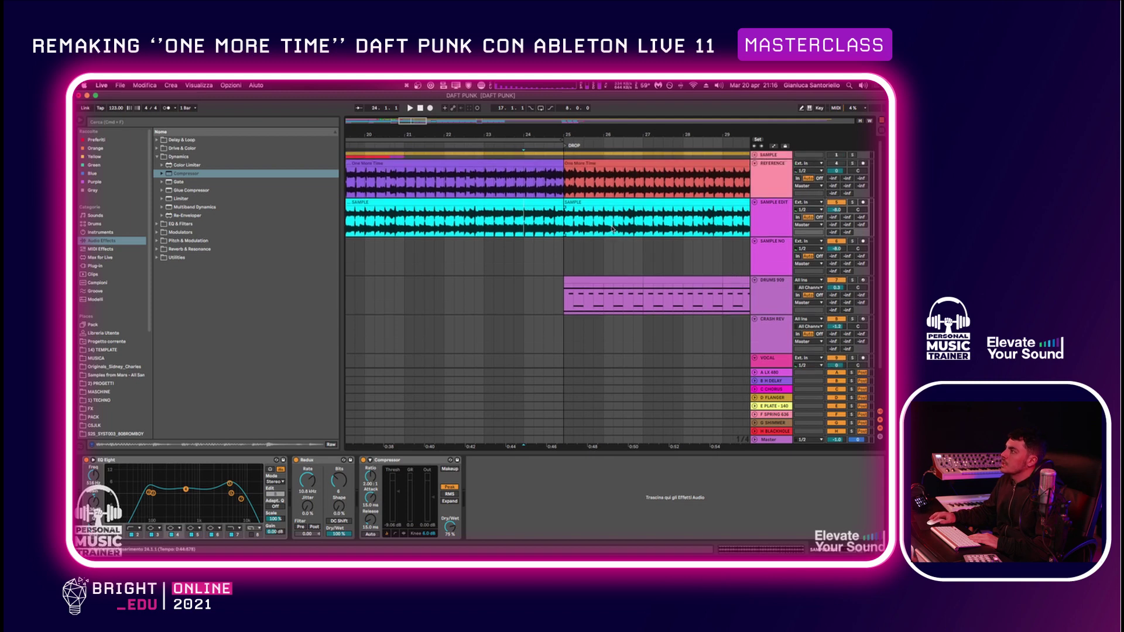
pyautogui.hscroll(1, 611, 229)
pyautogui.press('space')
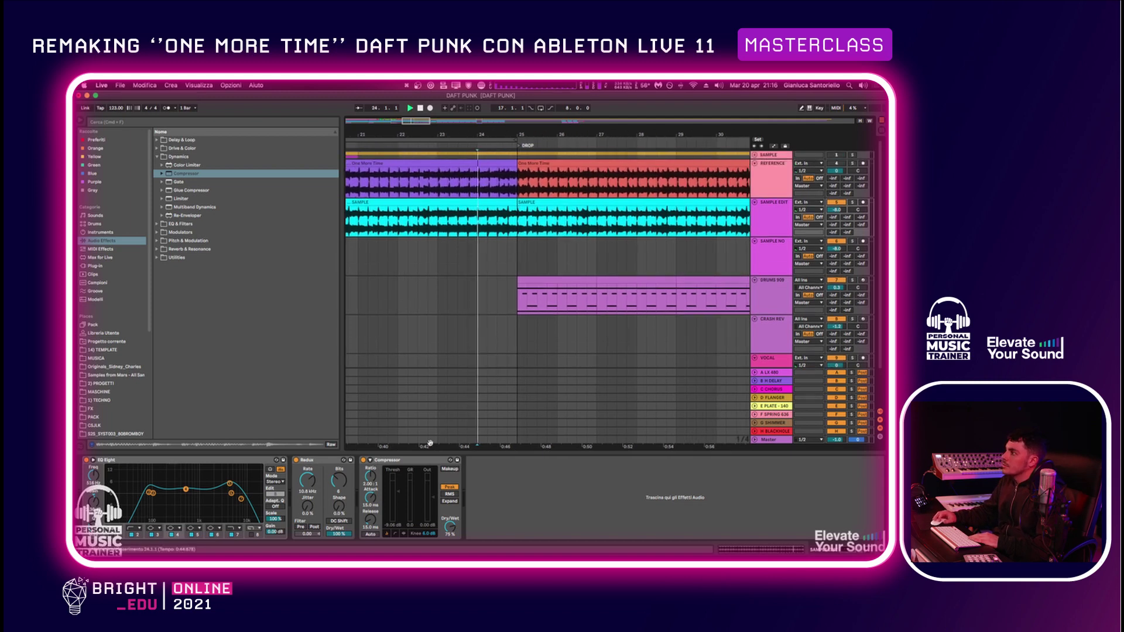
# Compare the full mix with SAMPLE EDIT's Compressor off and on during playback through the drop and following section, then stop
pyautogui.click(363, 460)
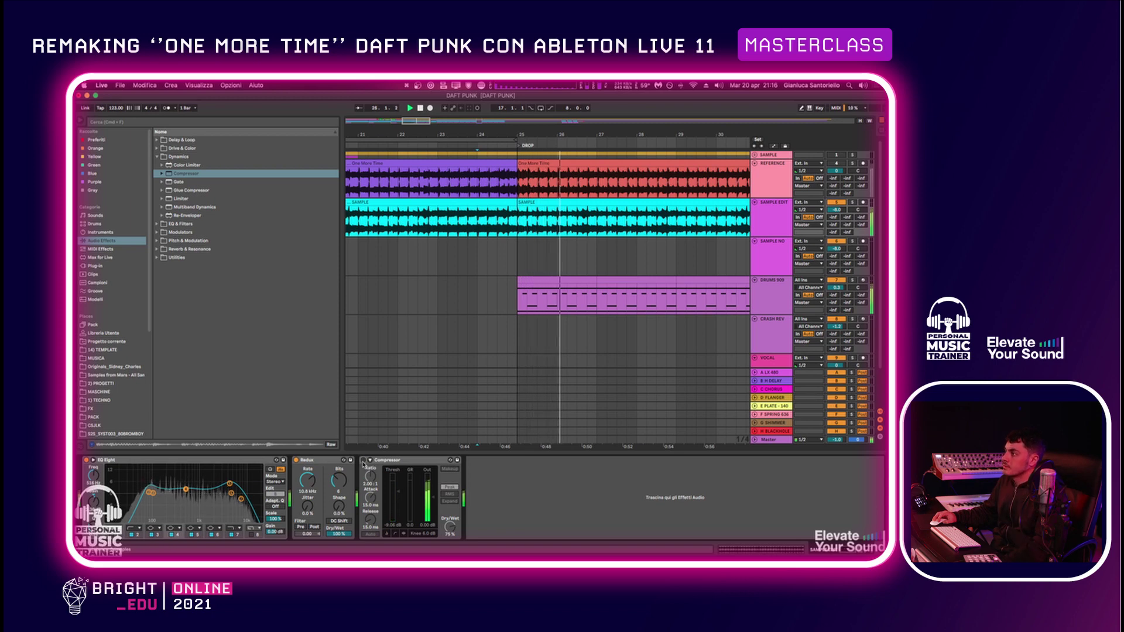
pyautogui.click(362, 460)
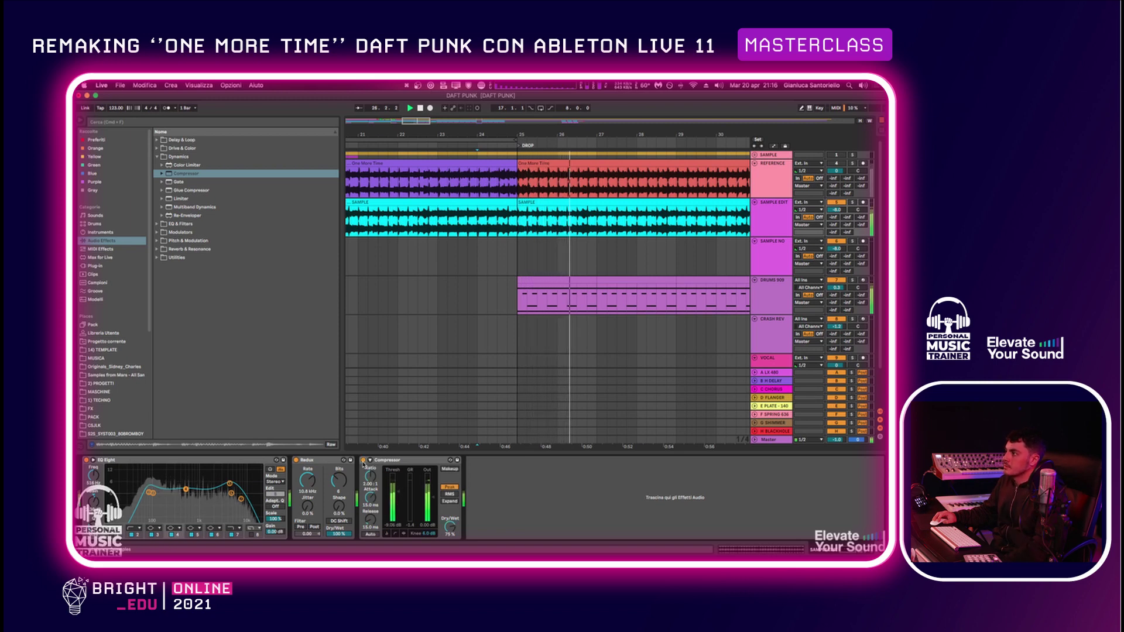
pyautogui.click(363, 460)
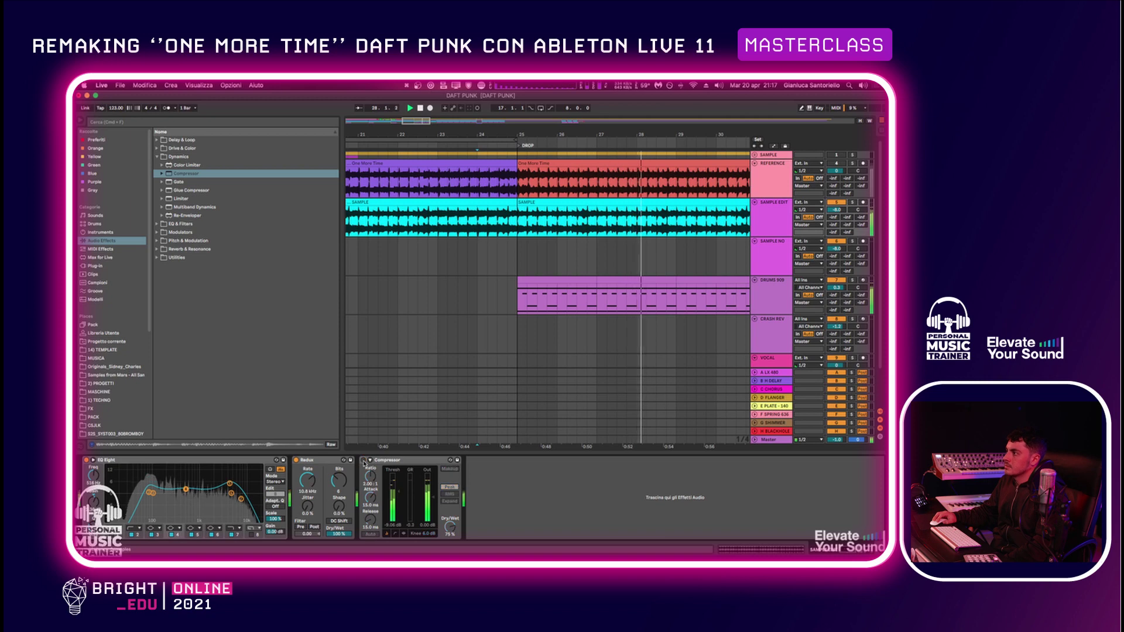
pyautogui.click(363, 460)
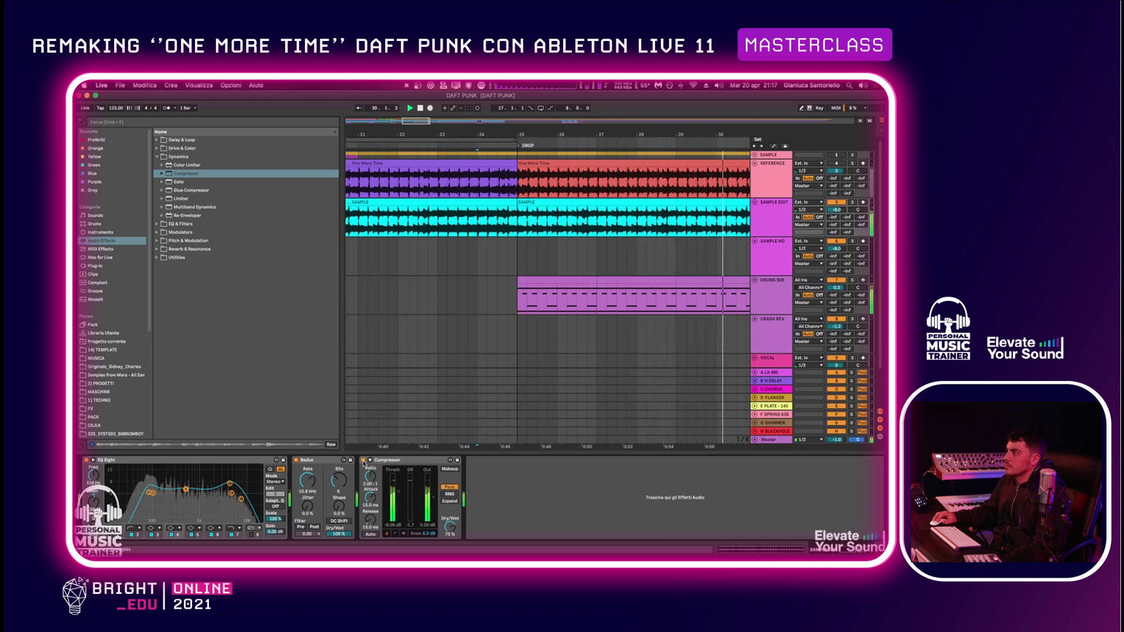
pyautogui.click(363, 460)
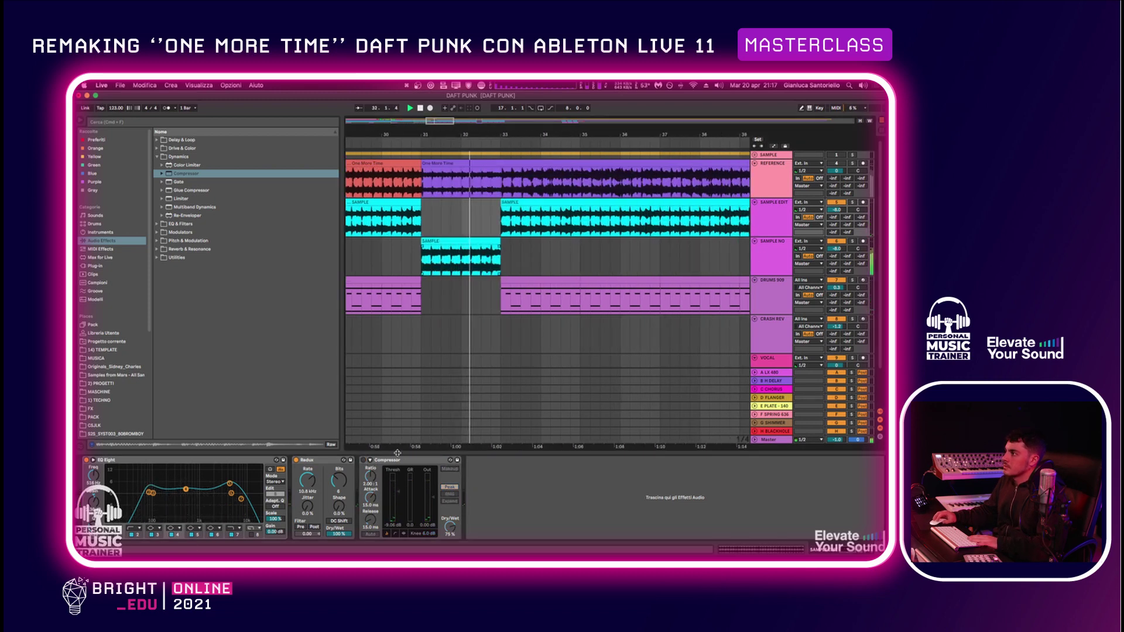
pyautogui.click(364, 460)
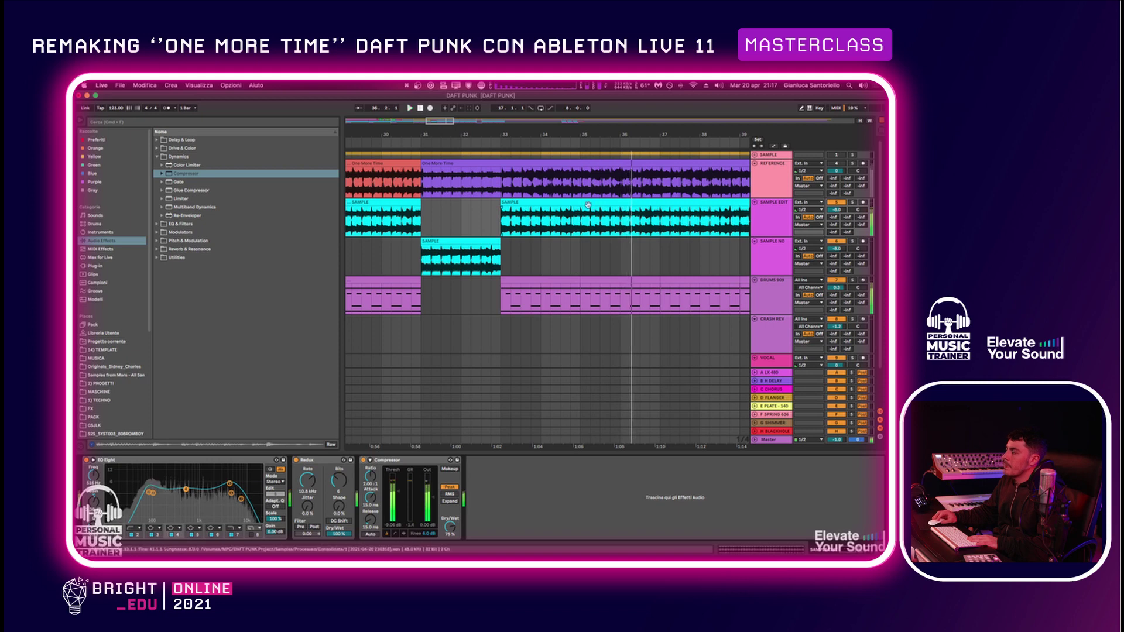
pyautogui.press('space')
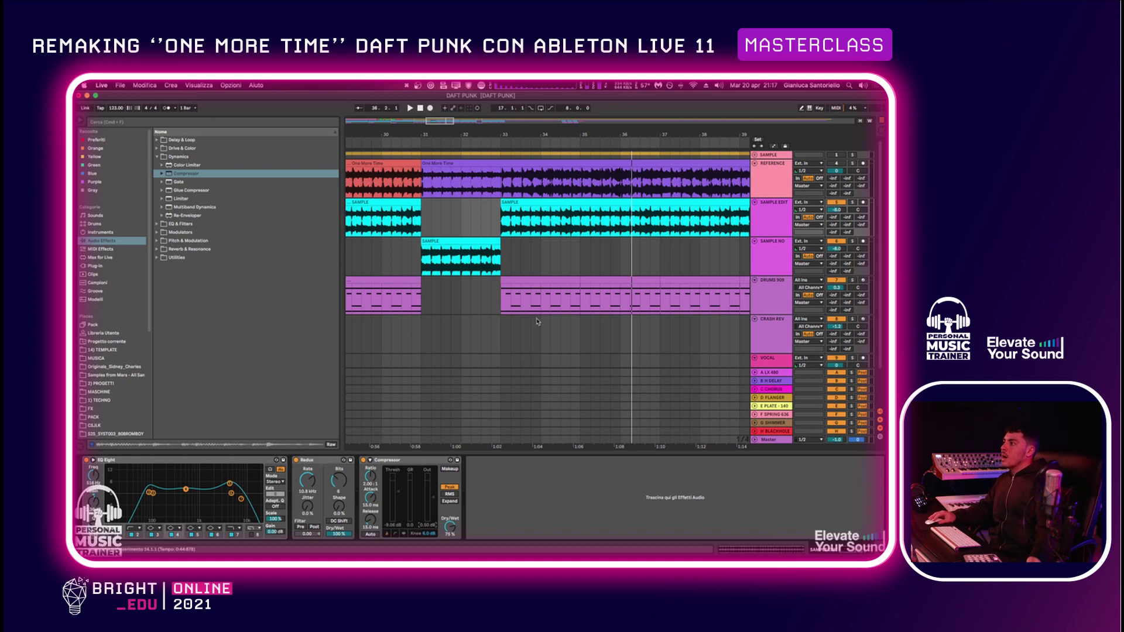
# Loop the eight-bar SAMPLE clip on SAMPLE EDIT starting at bar 33
pyautogui.moveTo(562, 134); pyautogui.dragTo(561, 122)
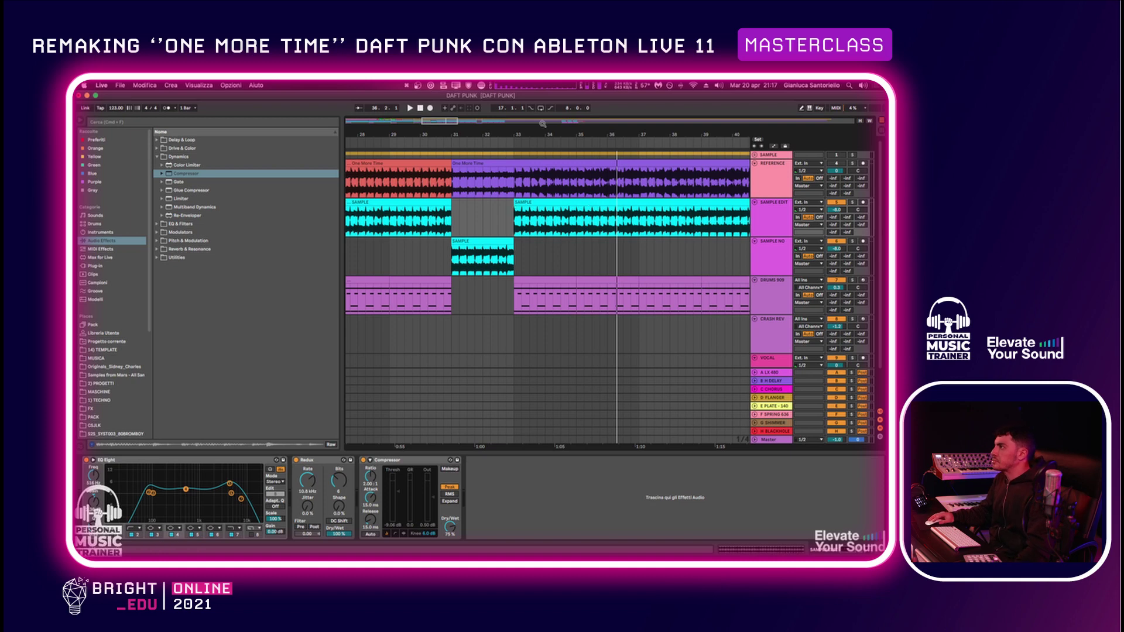
pyautogui.moveTo(545, 135); pyautogui.dragTo(545, 121)
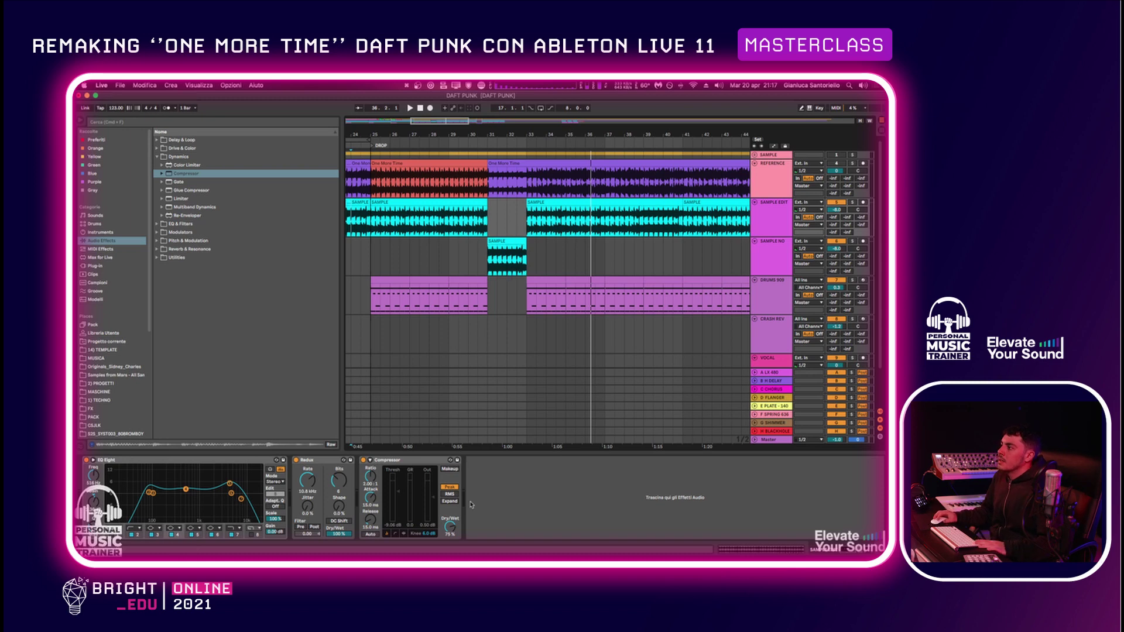
pyautogui.hscroll(3, 511, 267)
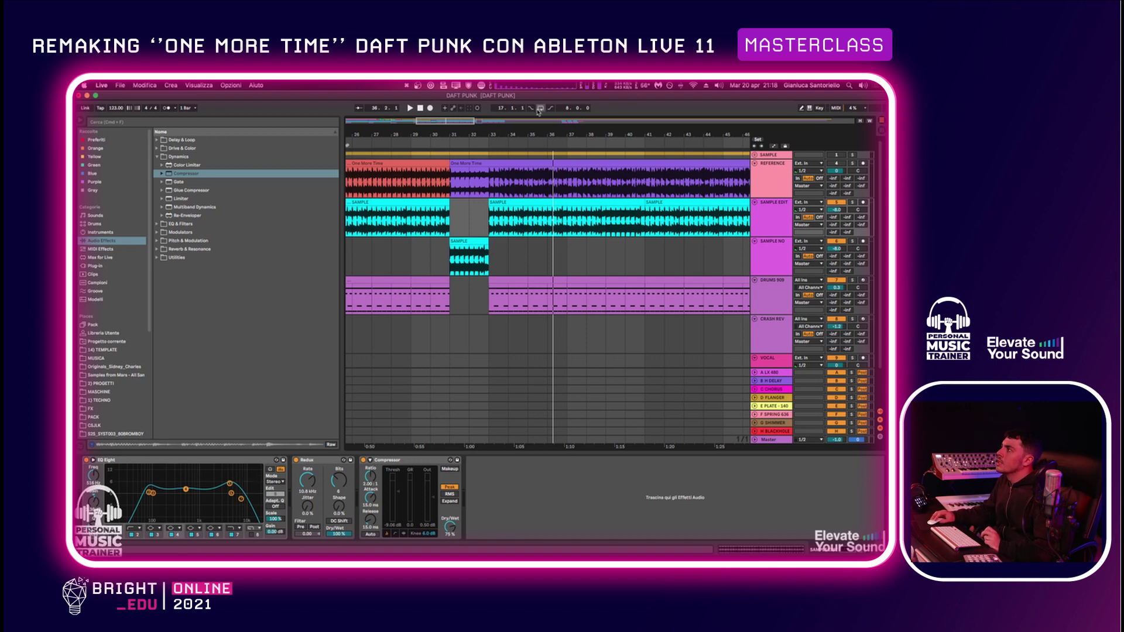
pyautogui.moveTo(564, 134); pyautogui.dragTo(564, 116)
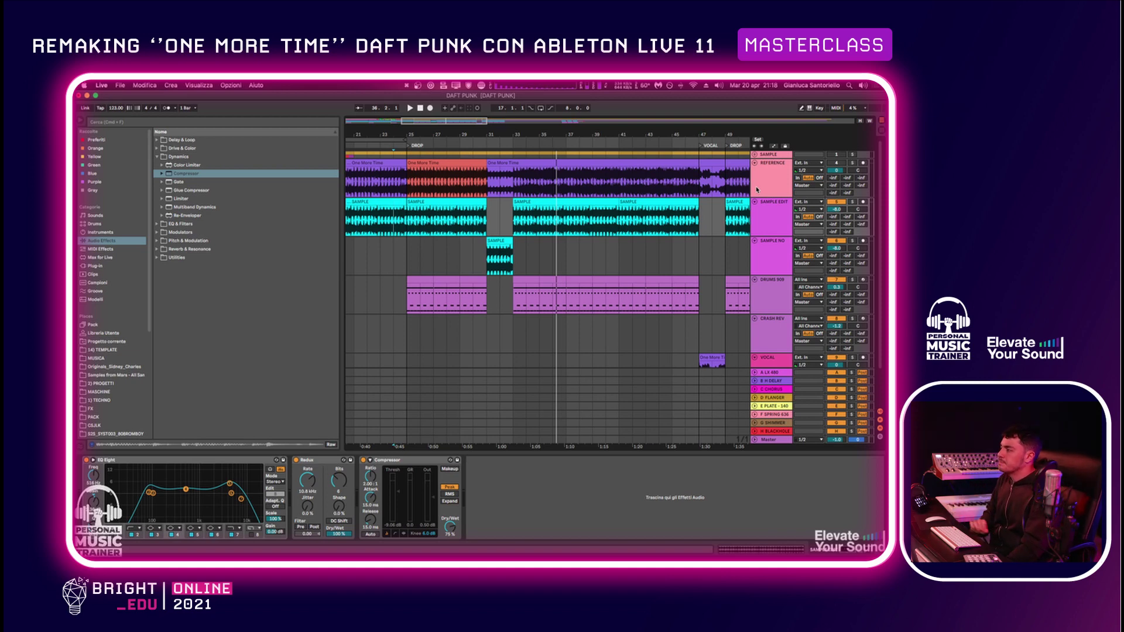
pyautogui.click(532, 200)
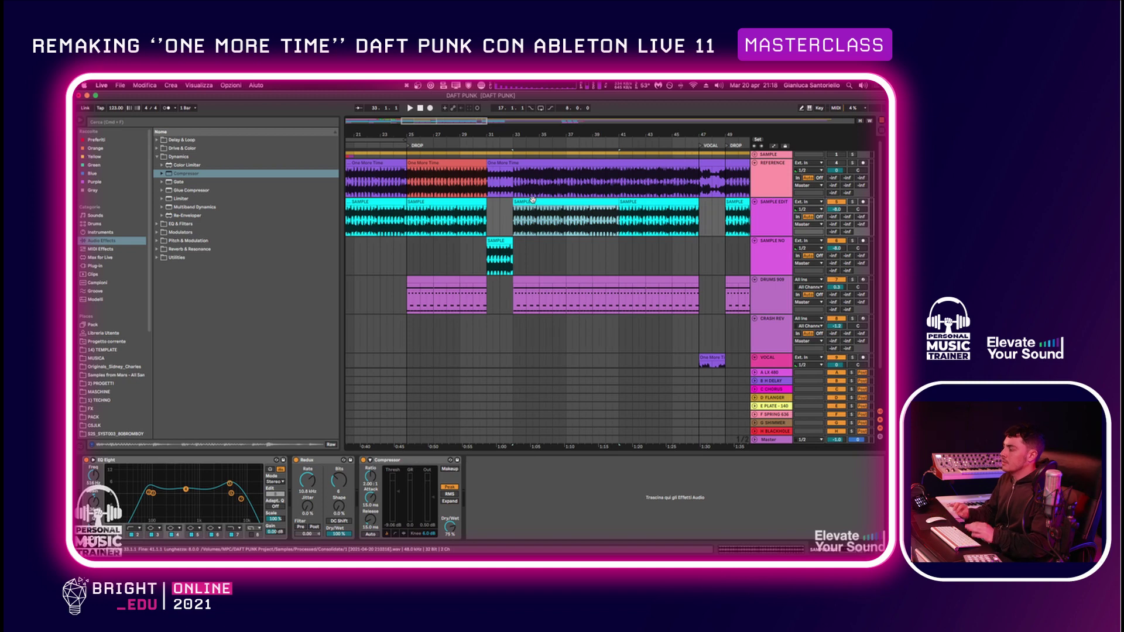
pyautogui.press('super+l')
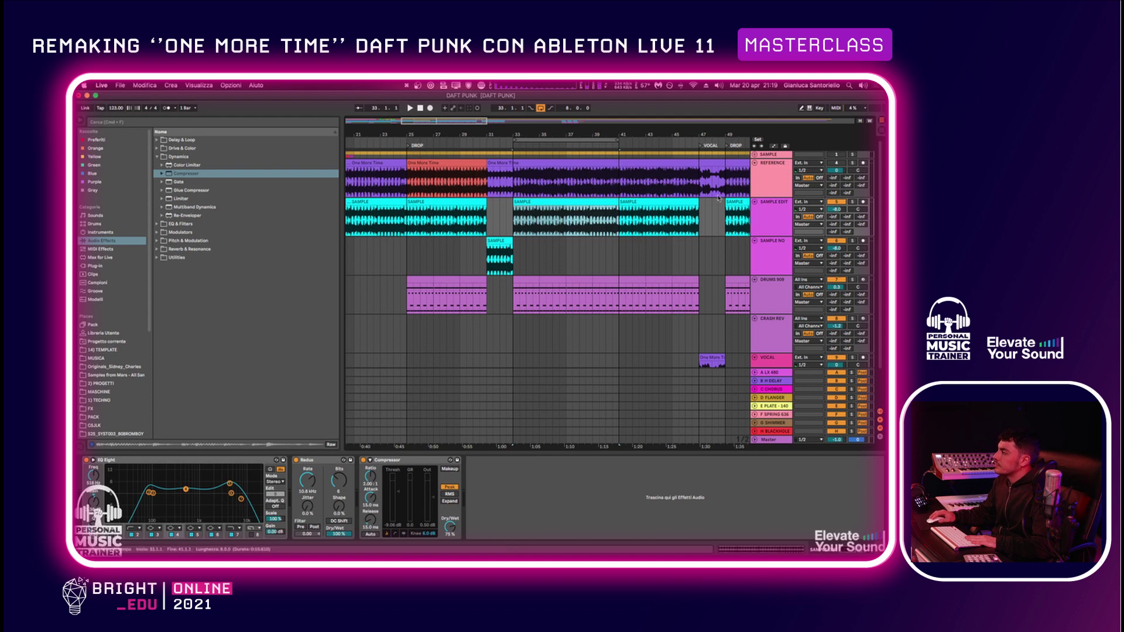
# Add a second Compressor at the end of the SAMPLE EDIT chain, with a 4:1 ratio and a shorter attack
pyautogui.doubleClick(194, 173)
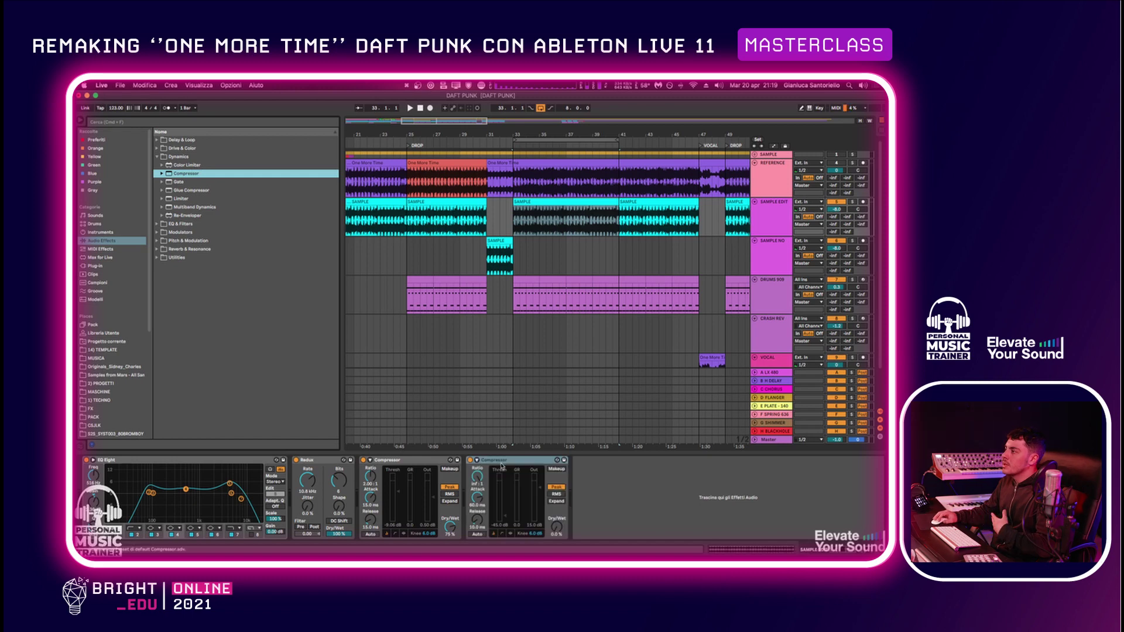
pyautogui.click(502, 466)
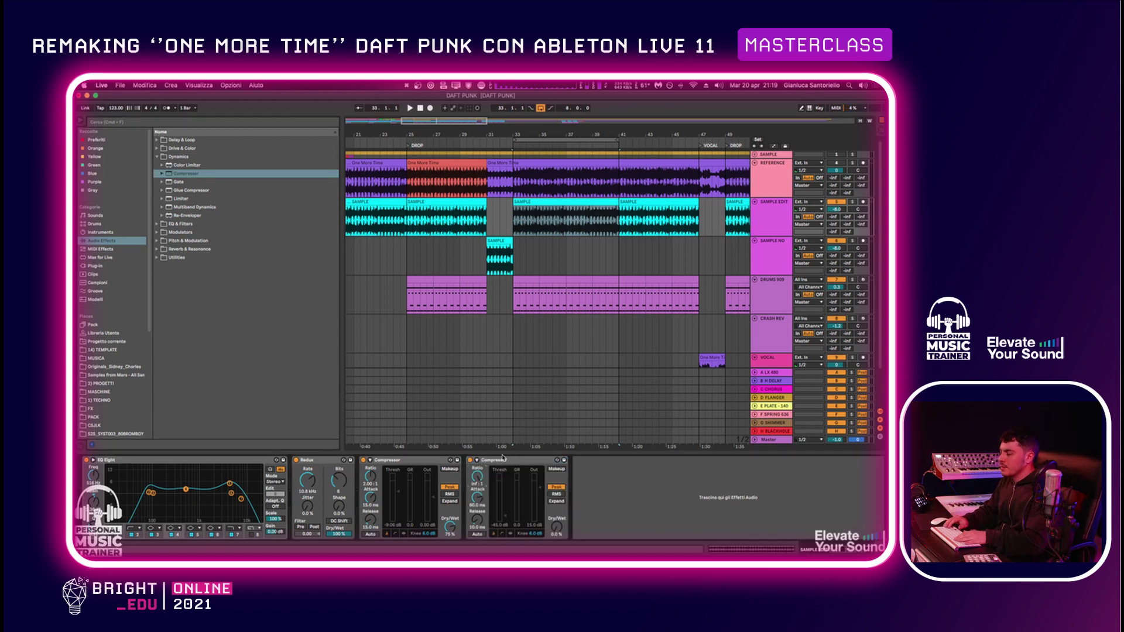
pyautogui.write('4')
pyautogui.press('Return')
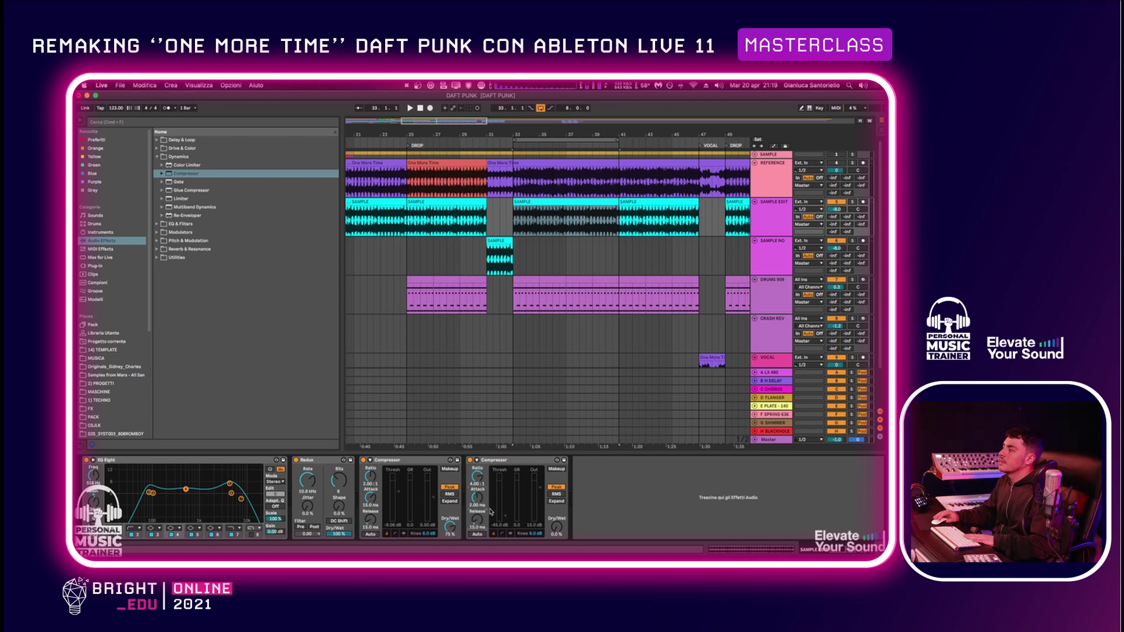
# Loop only bar 33 of the SAMPLE EDIT clip
pyautogui.moveTo(521, 136); pyautogui.dragTo(543, 422)
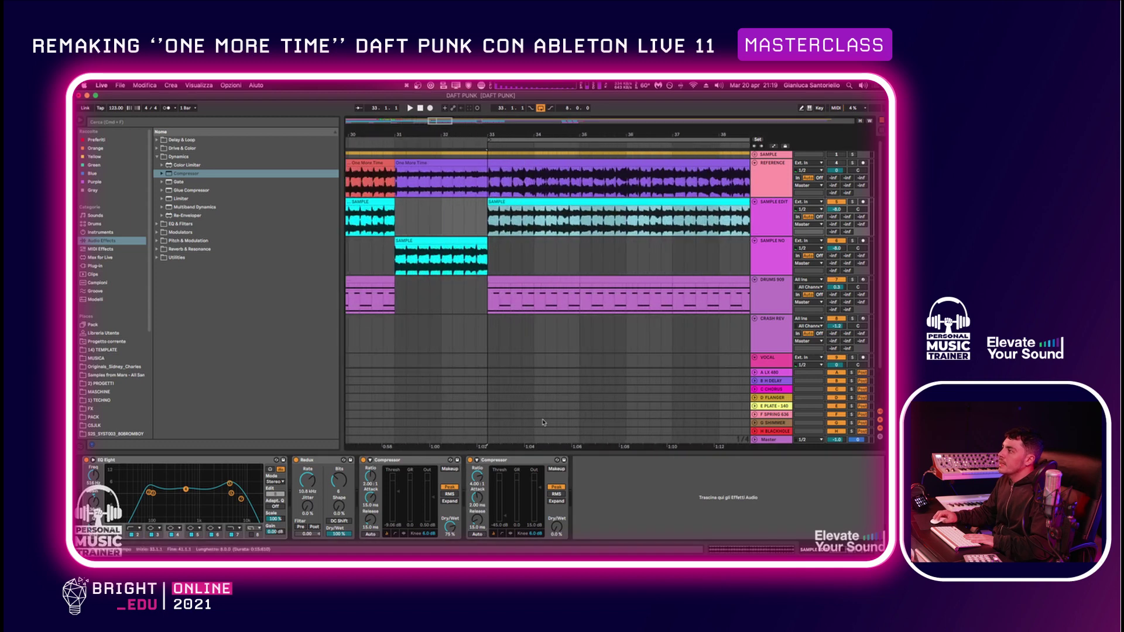
pyautogui.moveTo(501, 134); pyautogui.dragTo(499, 202)
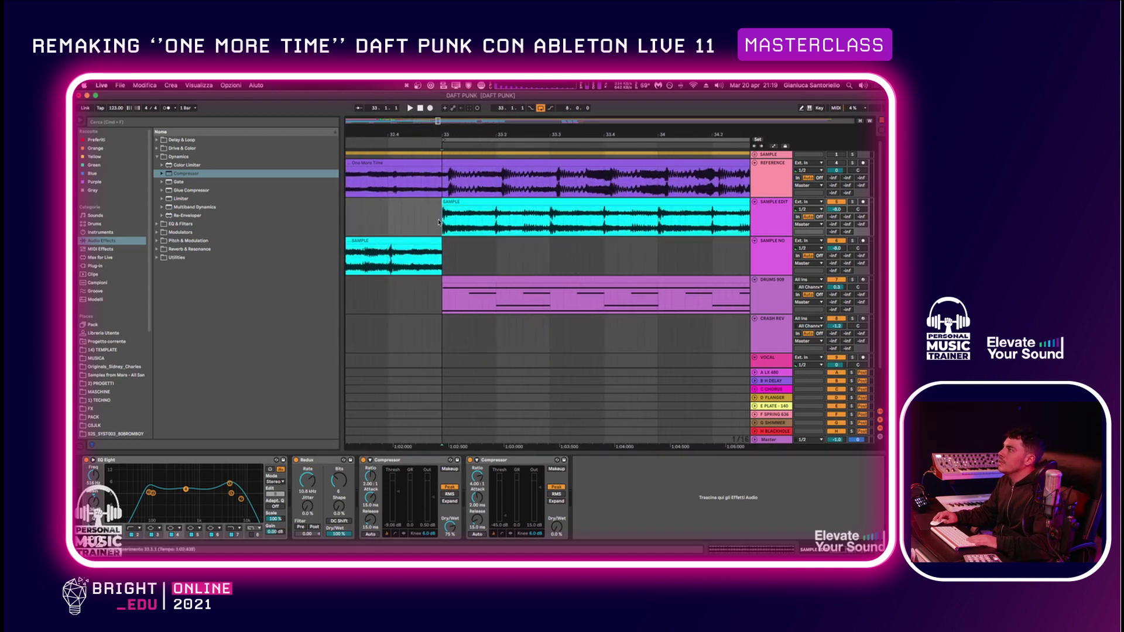
pyautogui.moveTo(502, 134); pyautogui.dragTo(507, 111)
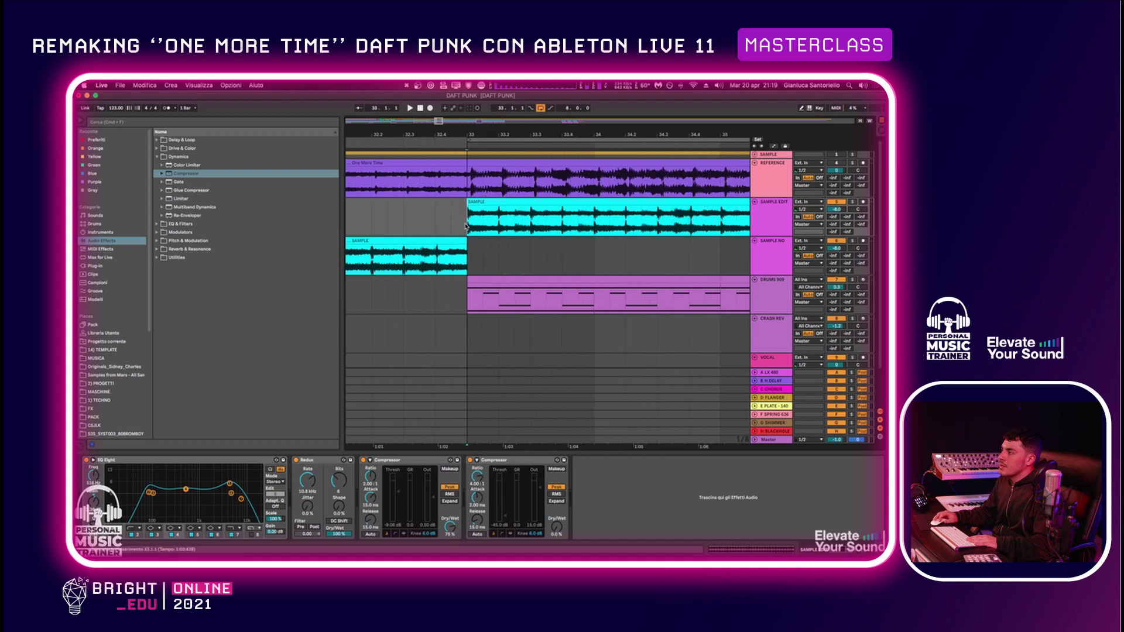
pyautogui.moveTo(466, 226); pyautogui.dragTo(595, 225)
pyautogui.press('super+l')
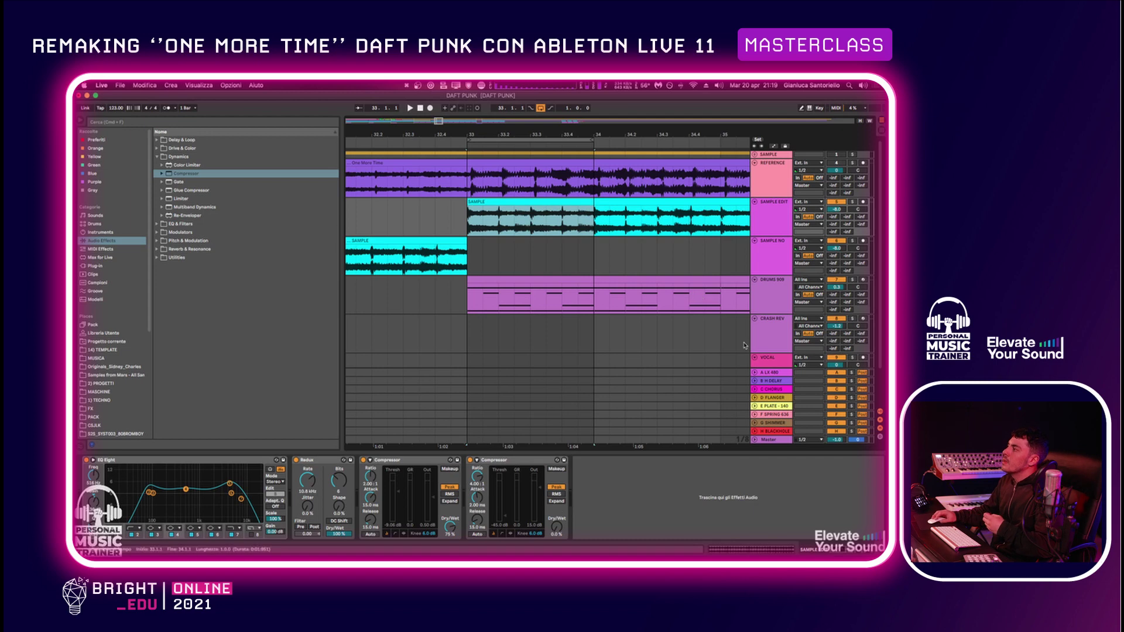
# Inspect the drum clip's notes on DRUMS 909, preview the Bass Drum, and return to the SAMPLE EDIT effects chain
pyautogui.click(779, 296)
pyautogui.doubleClick(509, 282)
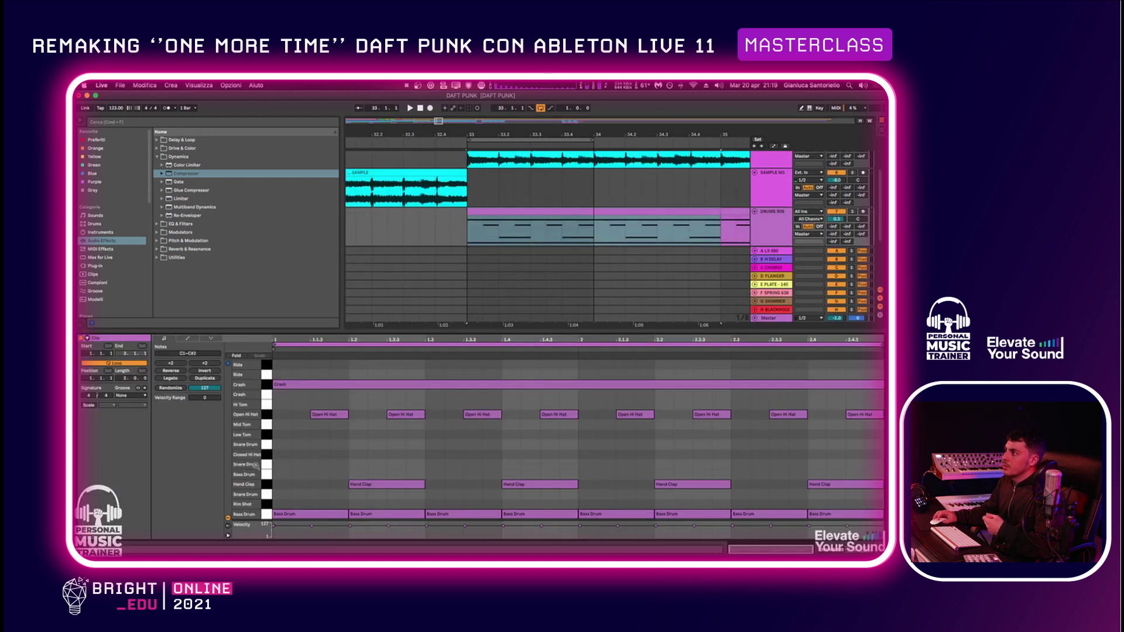
pyautogui.click(264, 515)
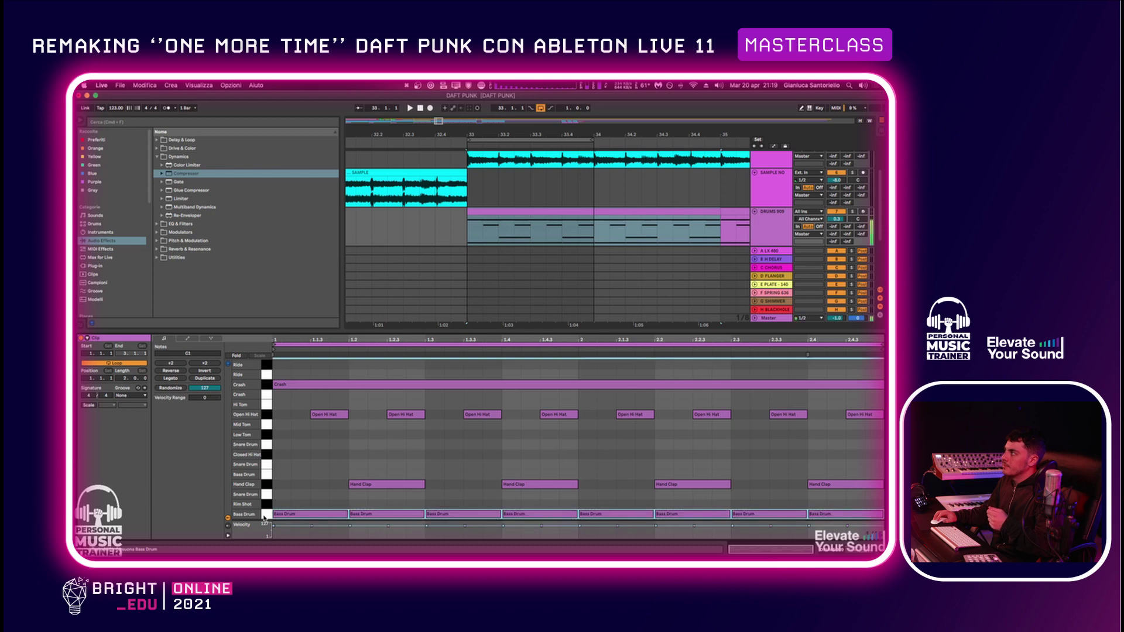
pyautogui.scroll(2, 773, 178)
pyautogui.doubleClick(772, 178)
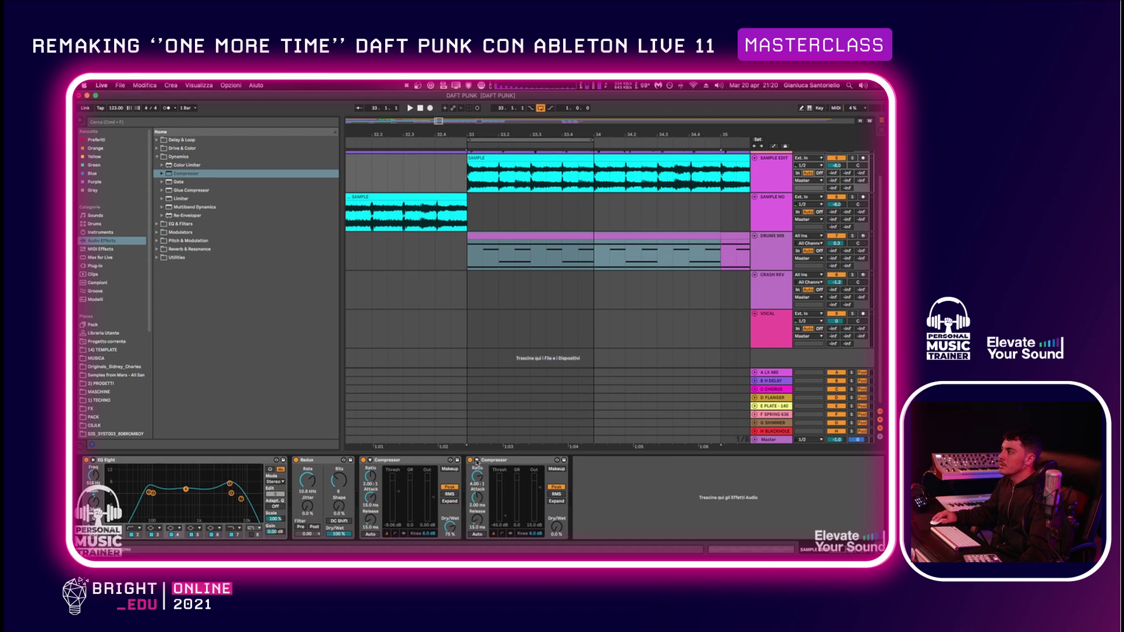
# Enable the second Compressor's sidechain with DRUMS 909 as source, using 909 Core Kit | Bass Drum | Pre FX
pyautogui.click(478, 461)
pyautogui.click(477, 461)
pyautogui.click(477, 461)
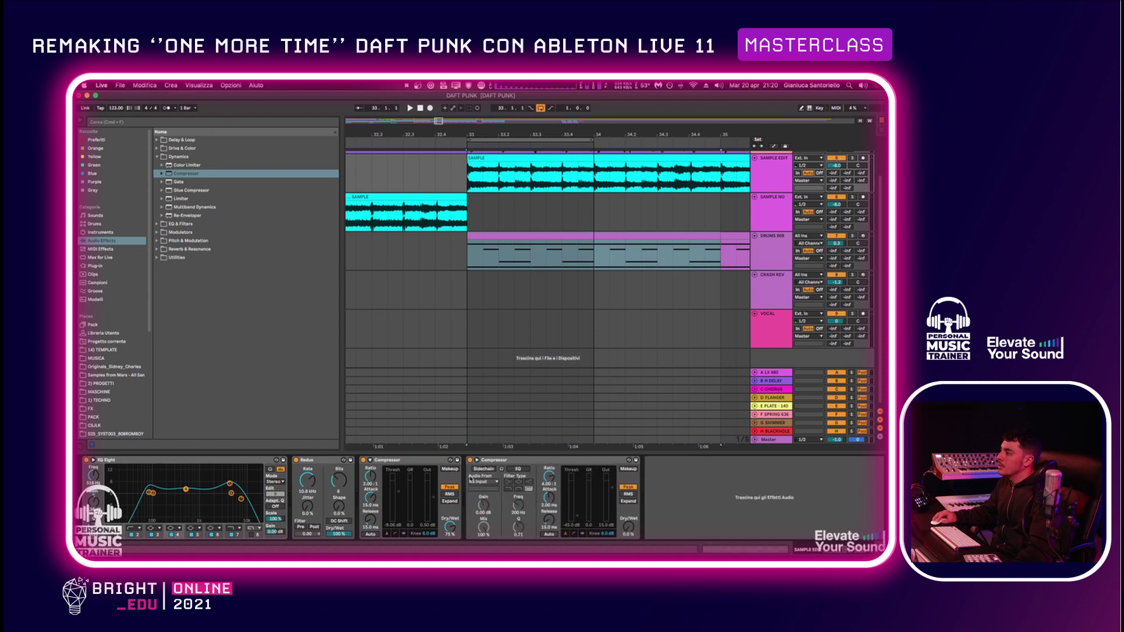
pyautogui.click(483, 469)
pyautogui.click(478, 483)
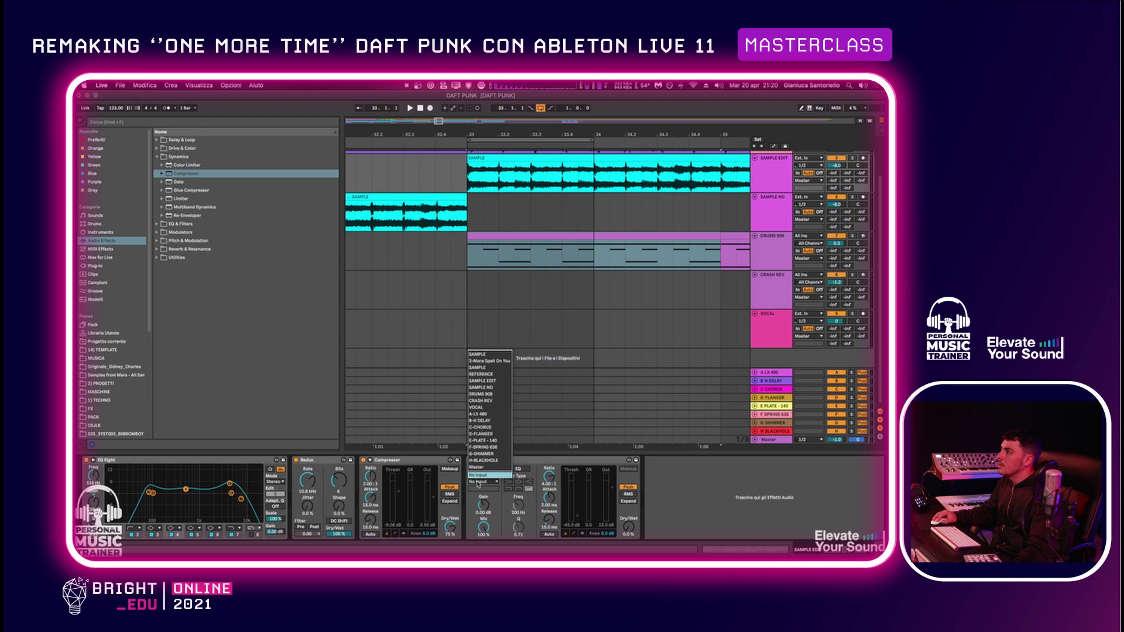
pyautogui.click(485, 394)
pyautogui.click(487, 488)
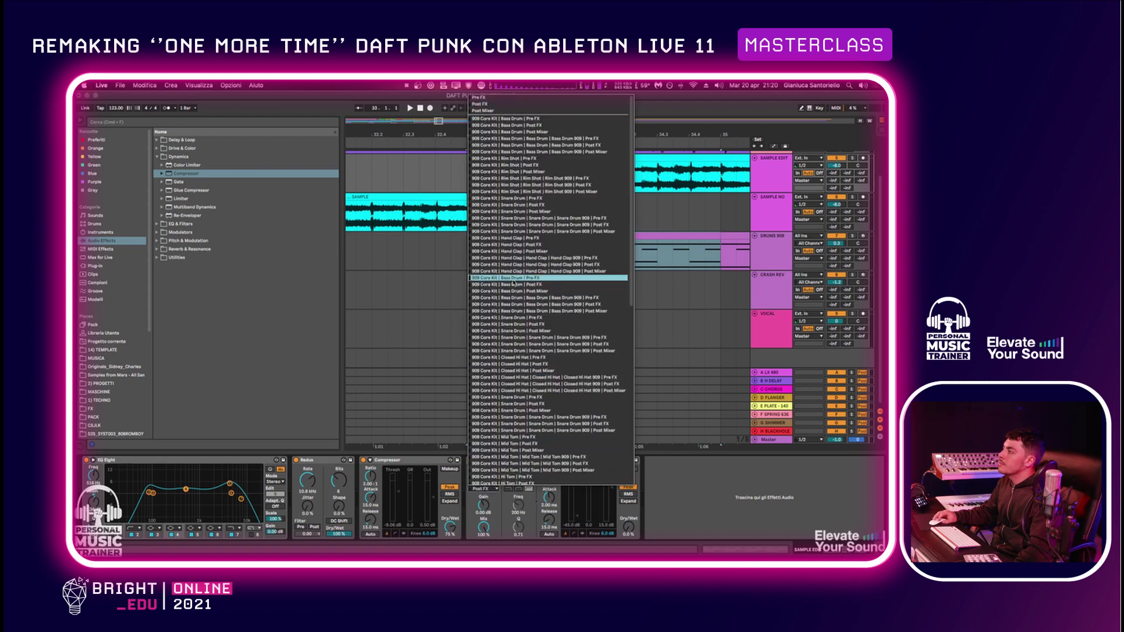
pyautogui.click(524, 119)
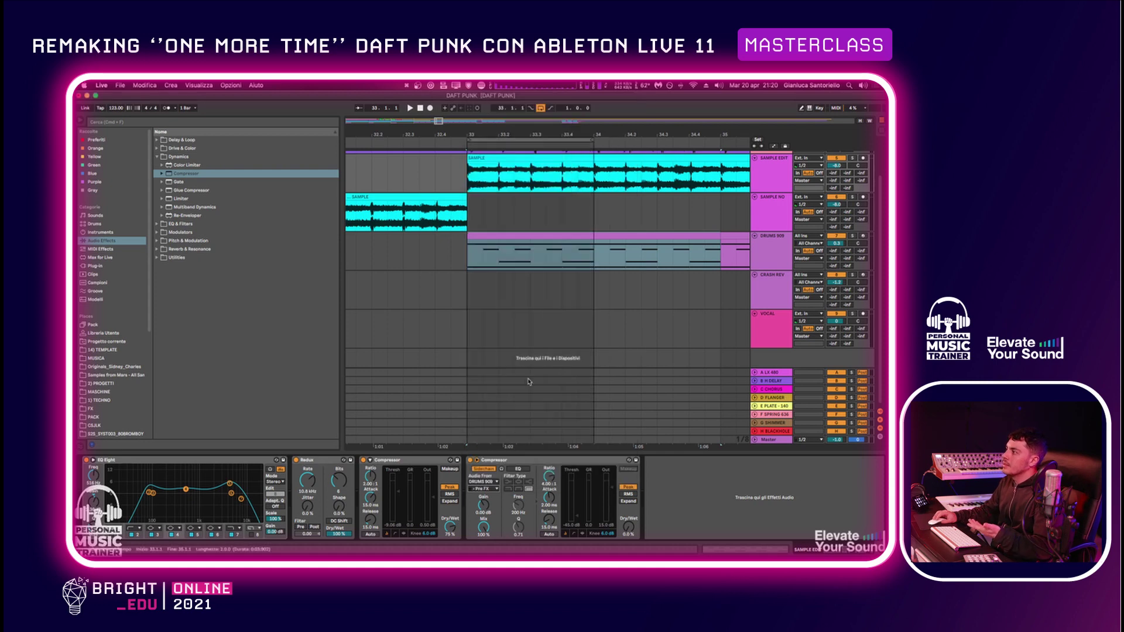
# Reset the second Compressor's threshold to 0.00 dB on SAMPLE EDIT
pyautogui.click(778, 172)
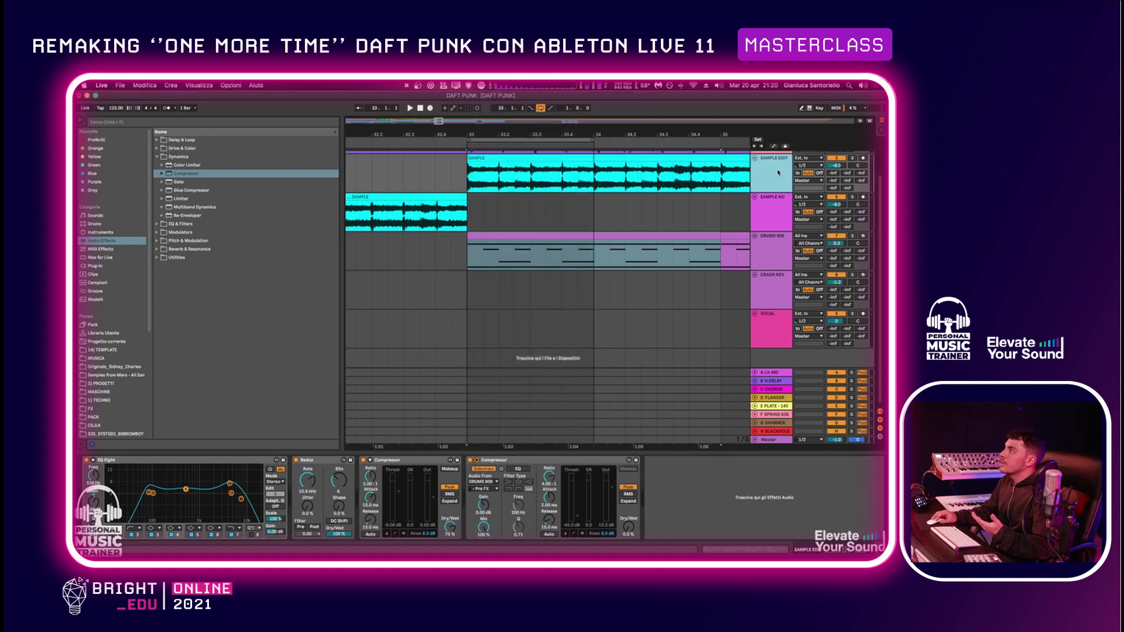
pyautogui.click(573, 524)
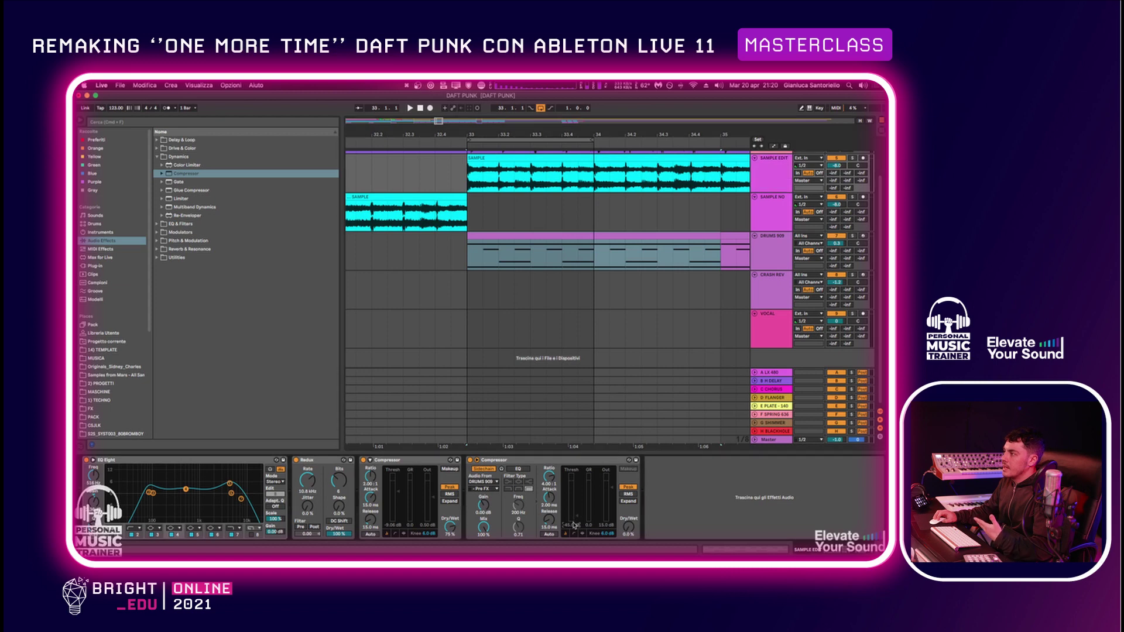
pyautogui.press('Delete')
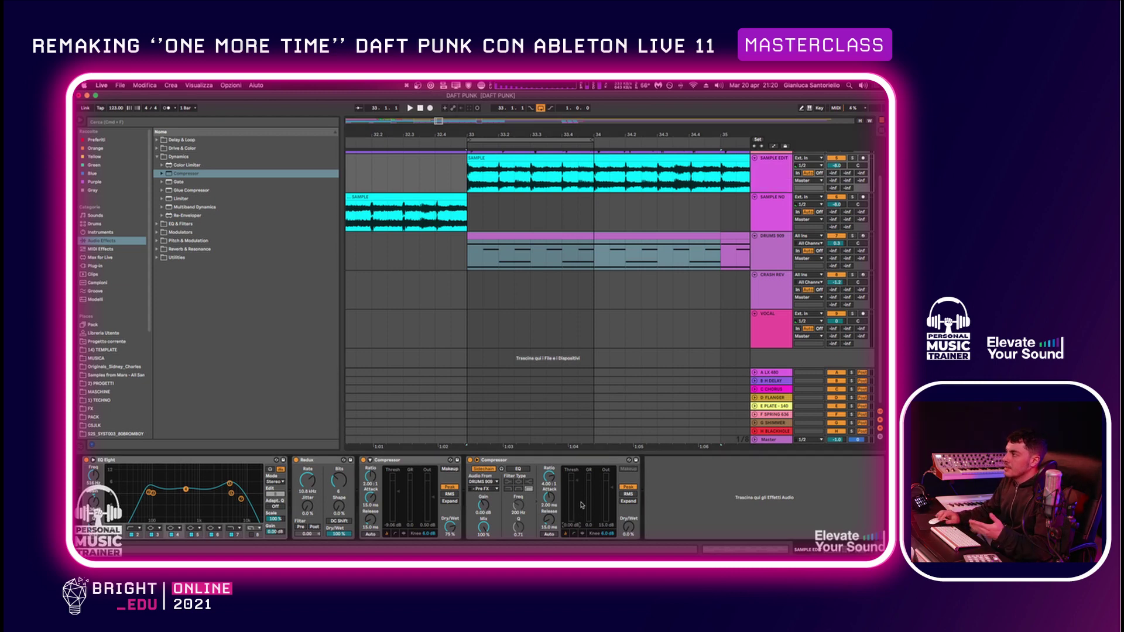
# Solo the SAMPLE EDIT track and leave it disarmed for recording
pyautogui.click(863, 159)
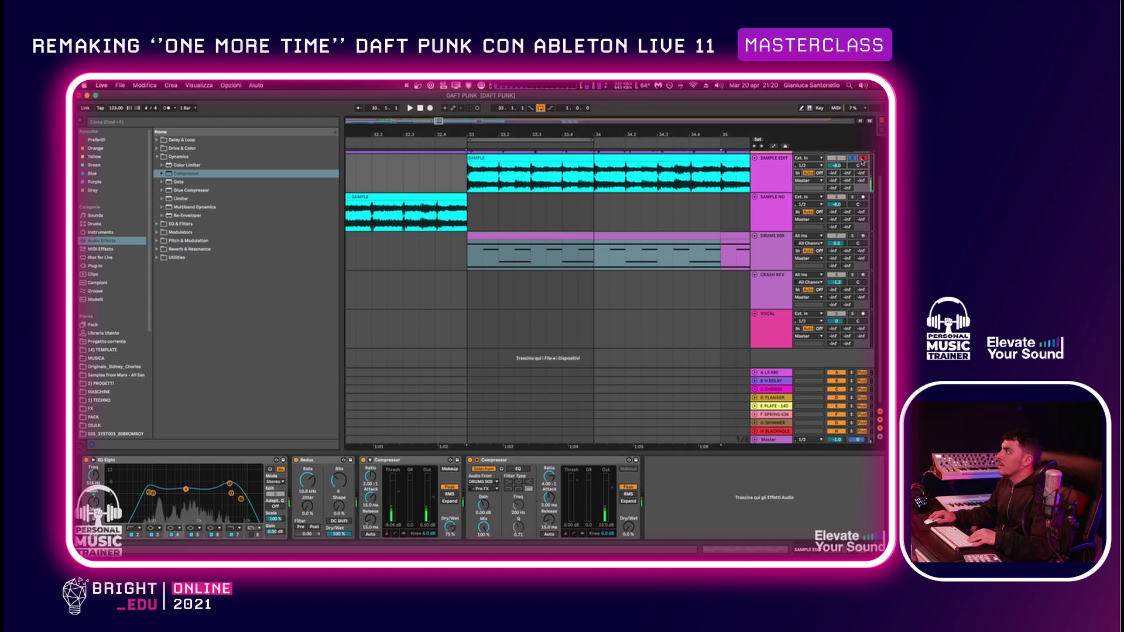
pyautogui.click(863, 158)
pyautogui.hscroll(1, 665, 243)
pyautogui.scroll(2, 665, 243)
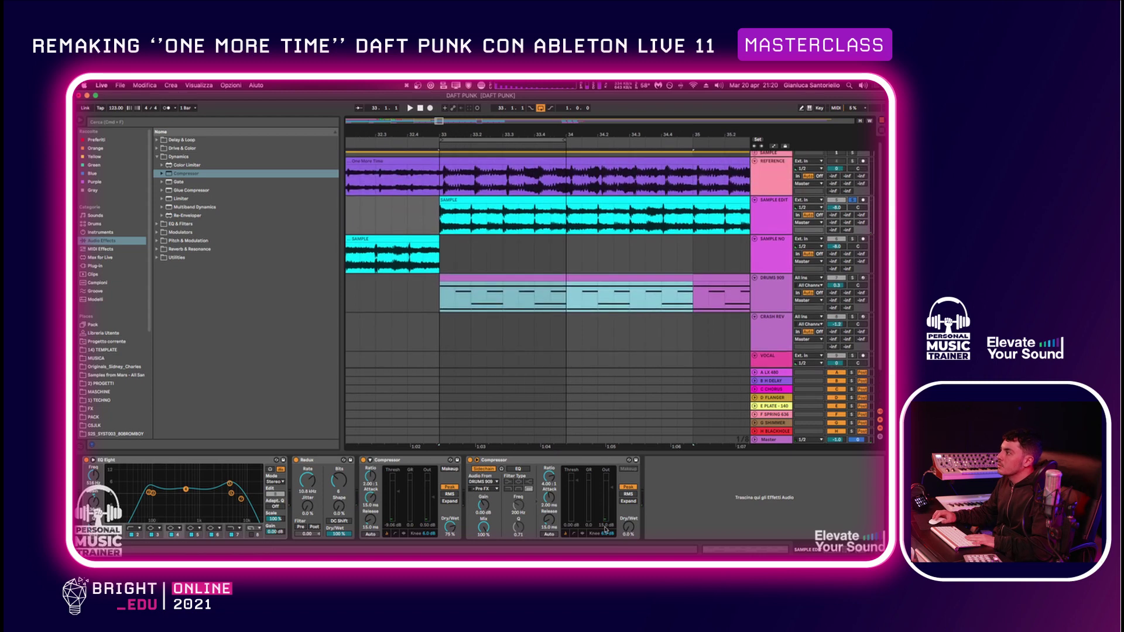
# Set the second Compressor's Dry/Wet to 100 % and reset its output gain
pyautogui.doubleClick(630, 529)
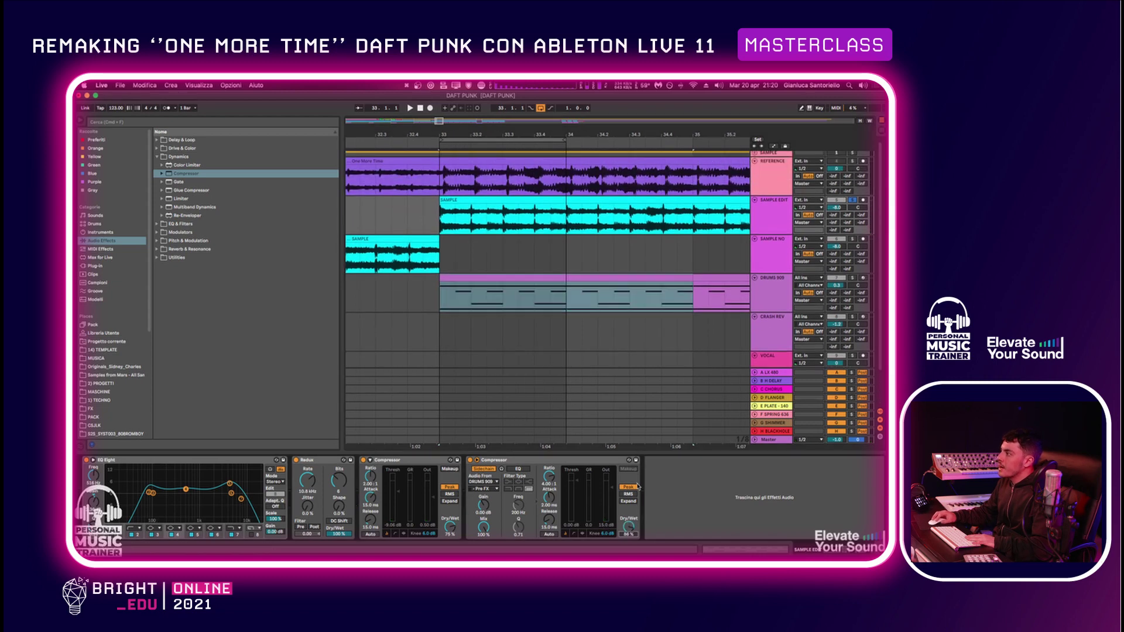
pyautogui.doubleClick(606, 526)
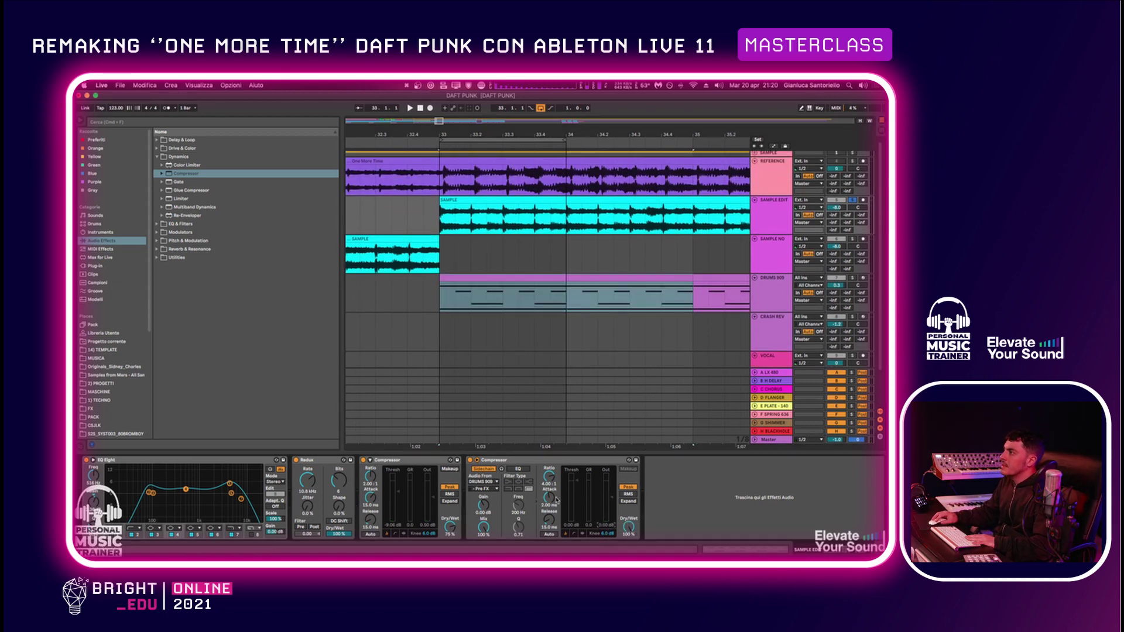
pyautogui.hscroll(-1, 497, 432)
pyautogui.scroll(1, 497, 431)
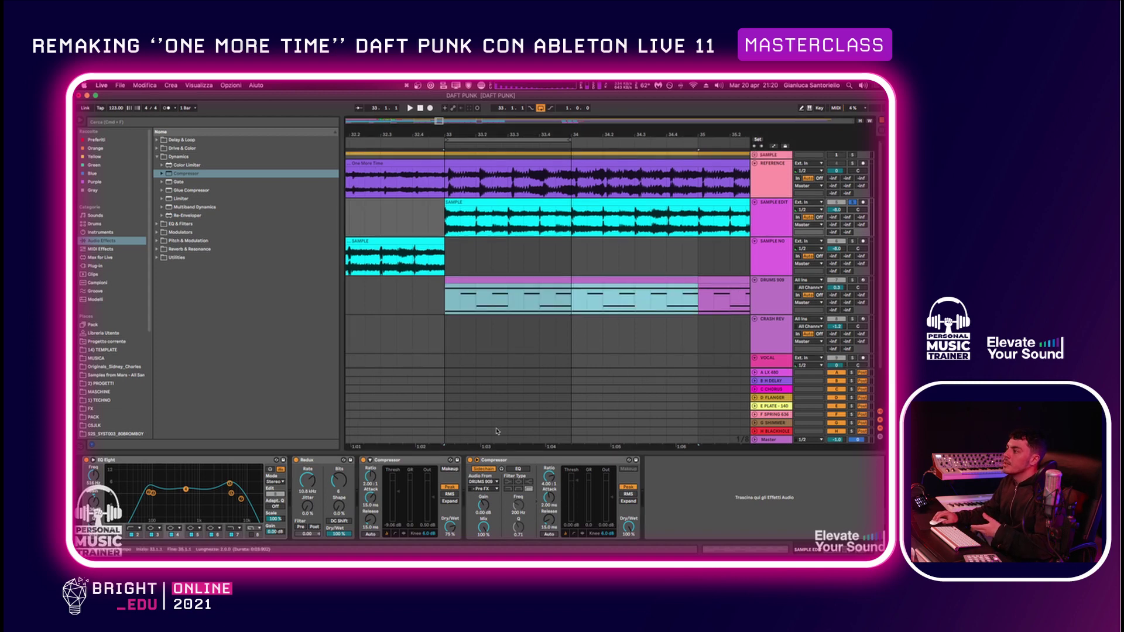
# Solo DRUMS 909 alongside SAMPLE EDIT and lower the second Compressor's threshold to about -24 dB during playback
pyautogui.scroll(-1, 506, 430)
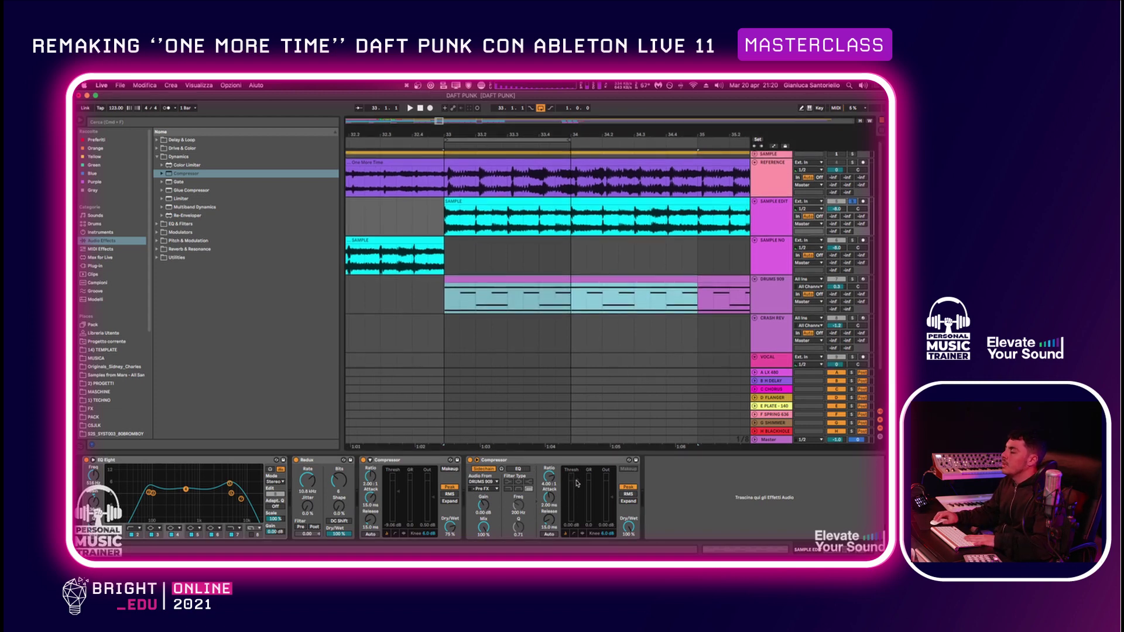
pyautogui.press('space')
pyautogui.scroll(-1, 854, 278)
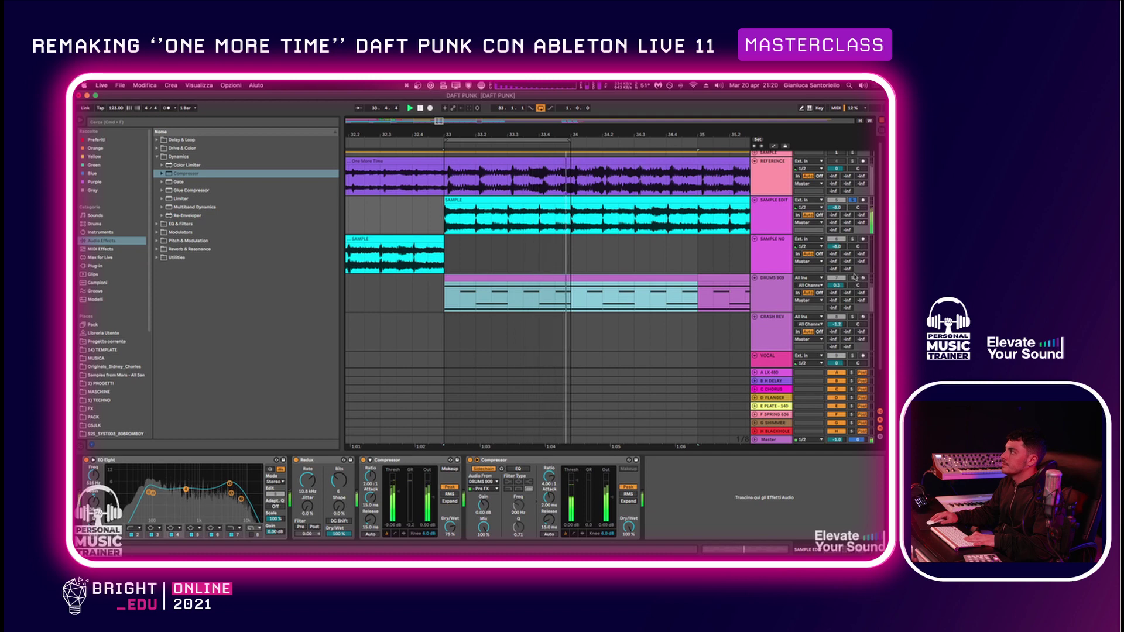
pyautogui.keyDown('super'); pyautogui.click(854, 277); pyautogui.keyUp('super')
pyautogui.click(574, 483)
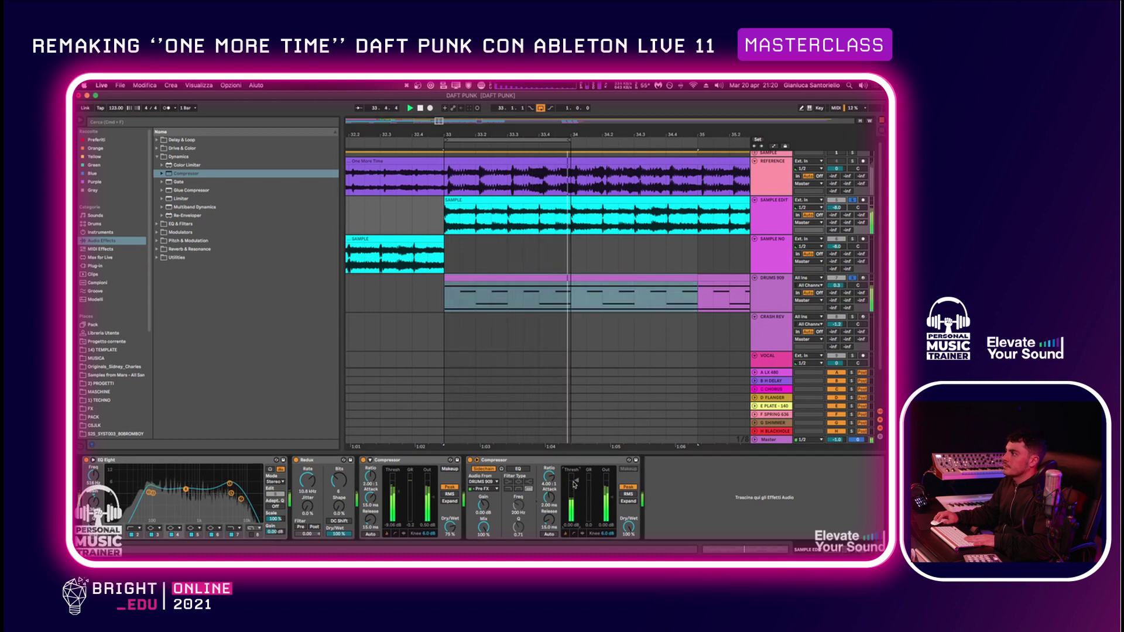
pyautogui.moveTo(575, 483); pyautogui.dragTo(574, 508)
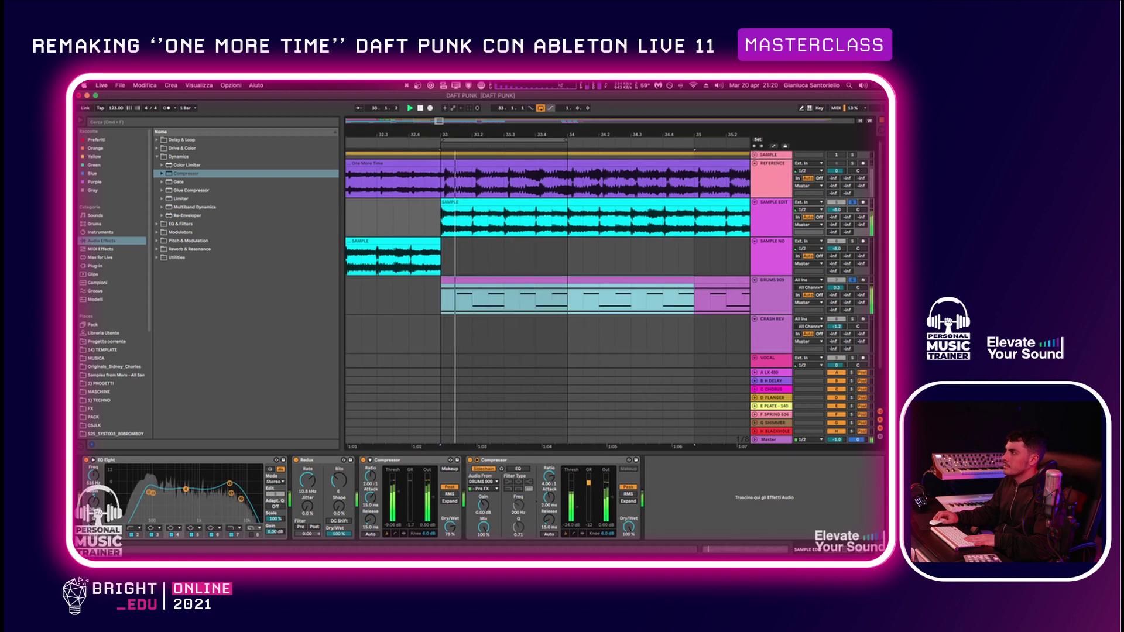
# Clear the solos, turn off the loop and play the full arrangement from bar 13
pyautogui.moveTo(570, 135); pyautogui.dragTo(571, 88)
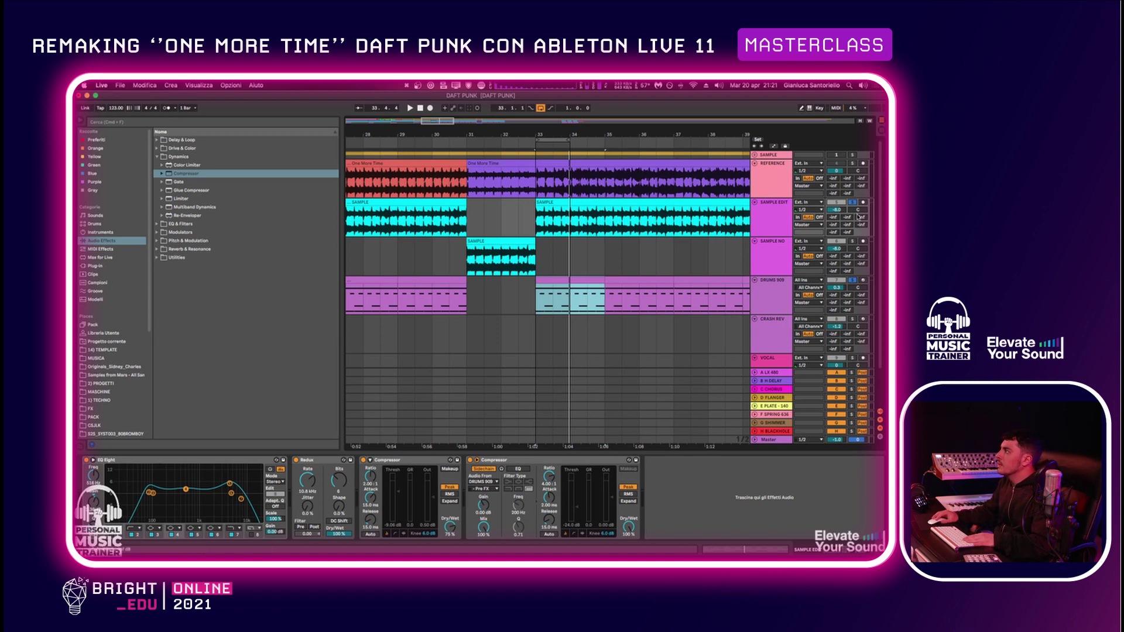
pyautogui.moveTo(635, 136); pyautogui.dragTo(583, 250)
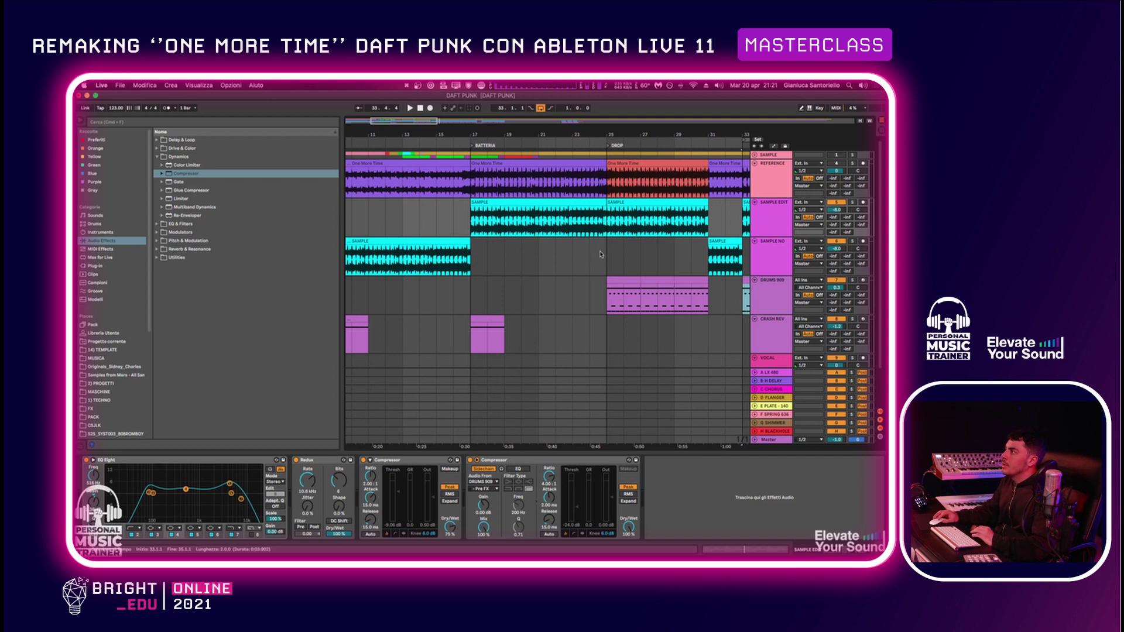
pyautogui.click(610, 283)
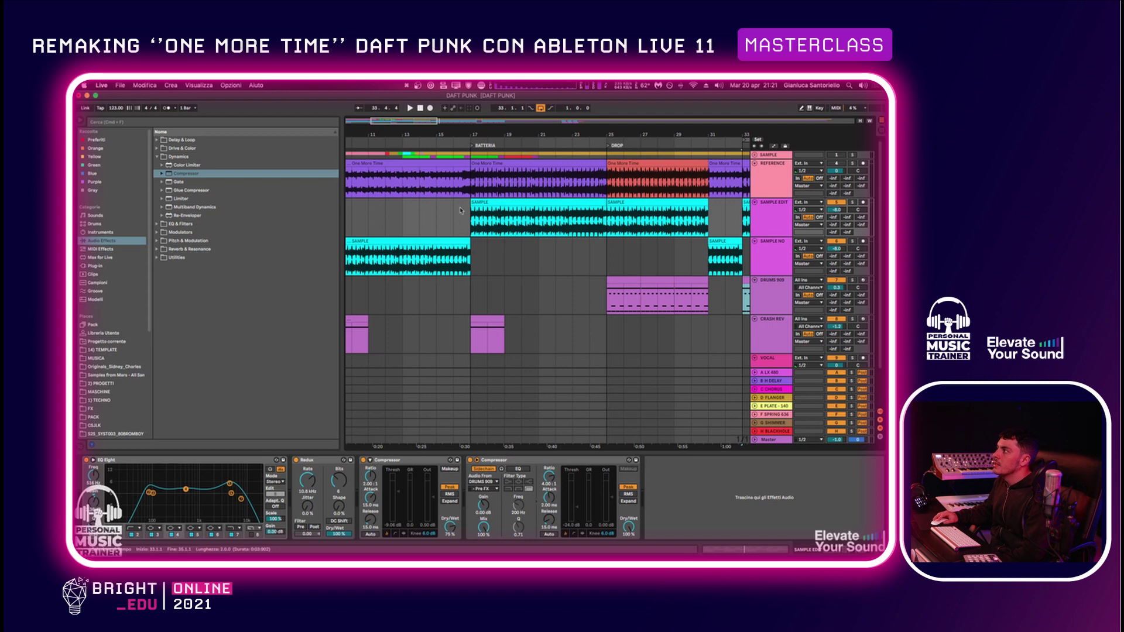
pyautogui.click(402, 218)
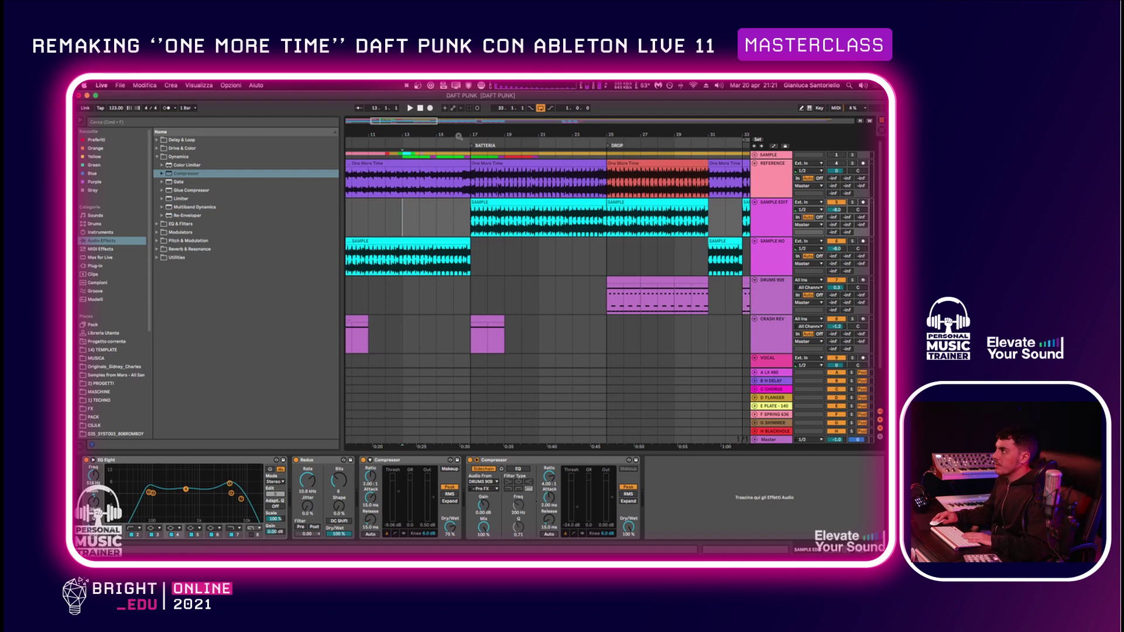
pyautogui.moveTo(459, 137); pyautogui.dragTo(459, 133)
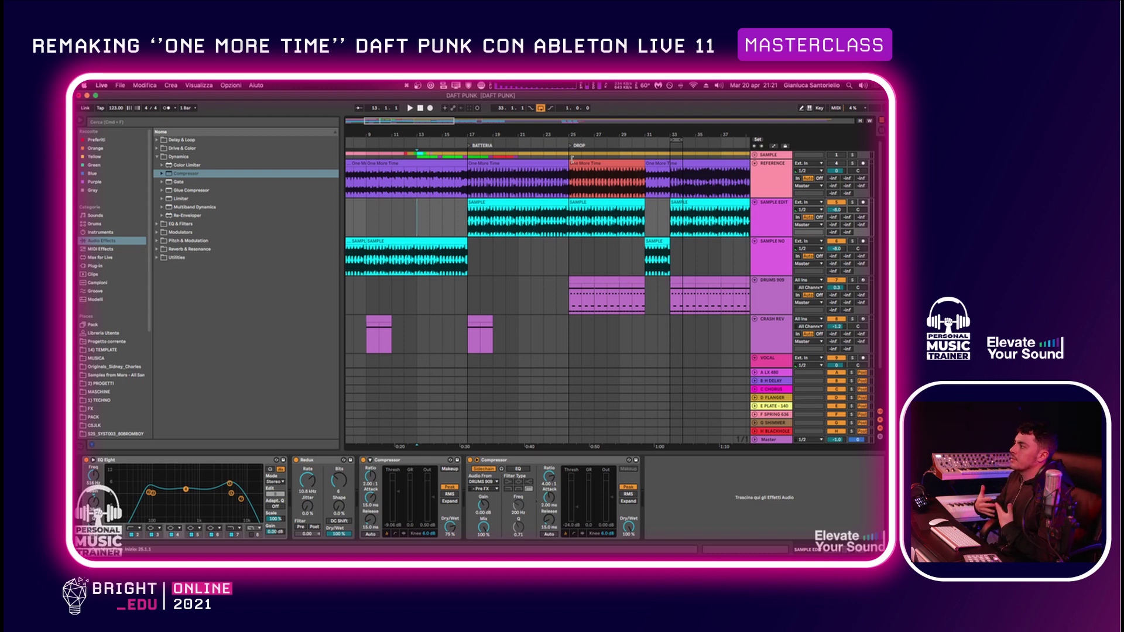
pyautogui.click(540, 108)
pyautogui.press('space')
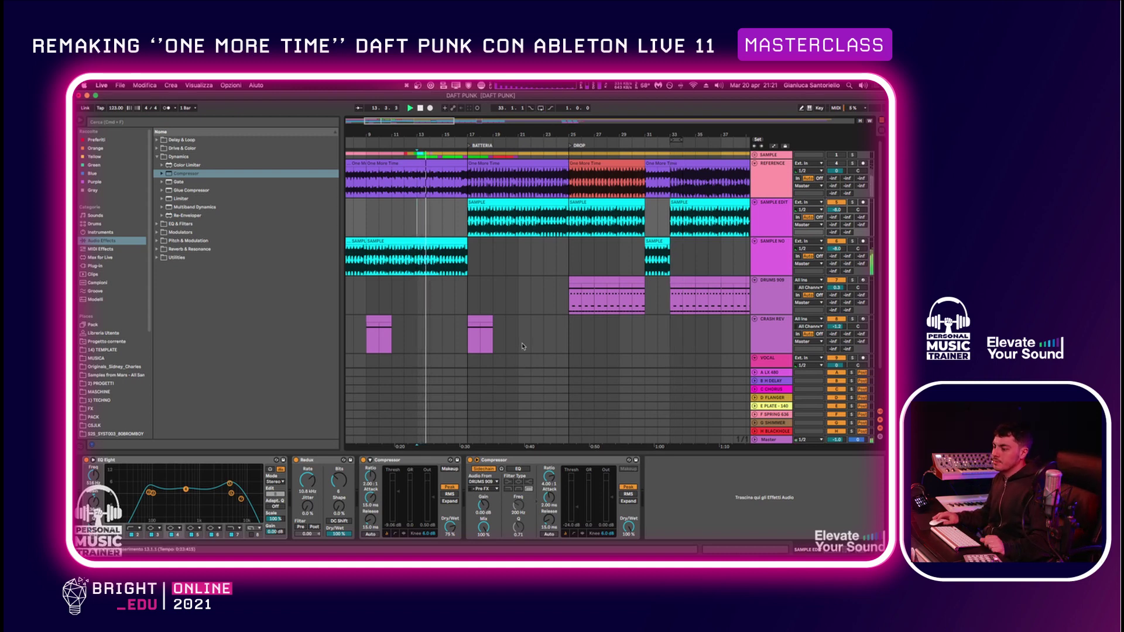
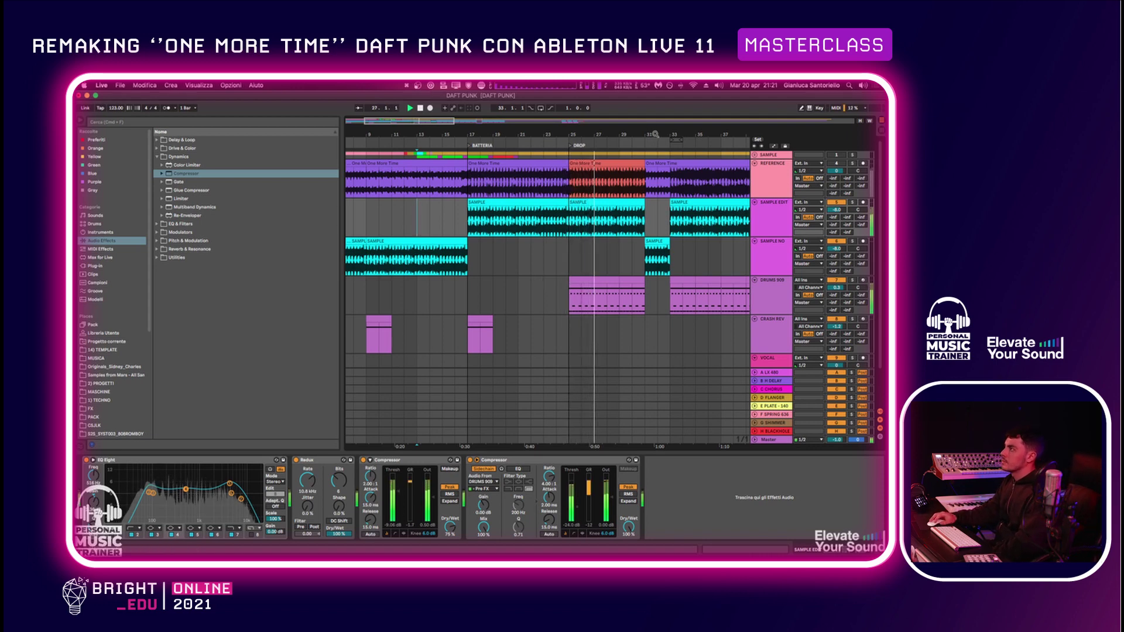
# Listen to the arrangement through both DROP sections and check its clips against the REFERENCE track, stopping playback around bar 50
pyautogui.moveTo(654, 134); pyautogui.dragTo(661, 118)
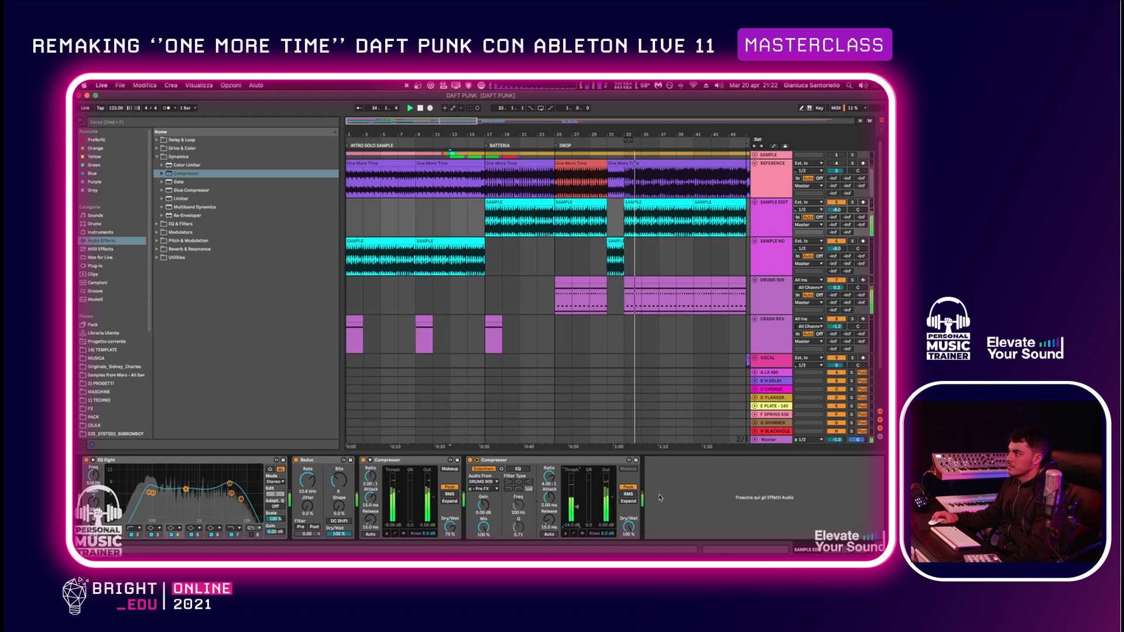
pyautogui.click(852, 164)
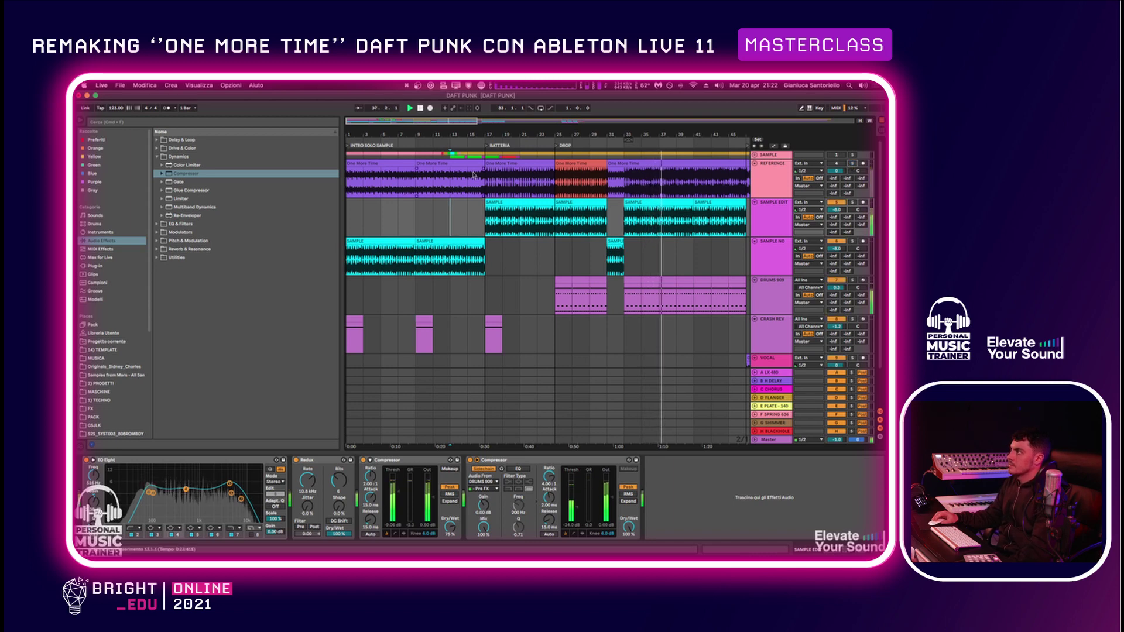
pyautogui.hscroll(3, 559, 218)
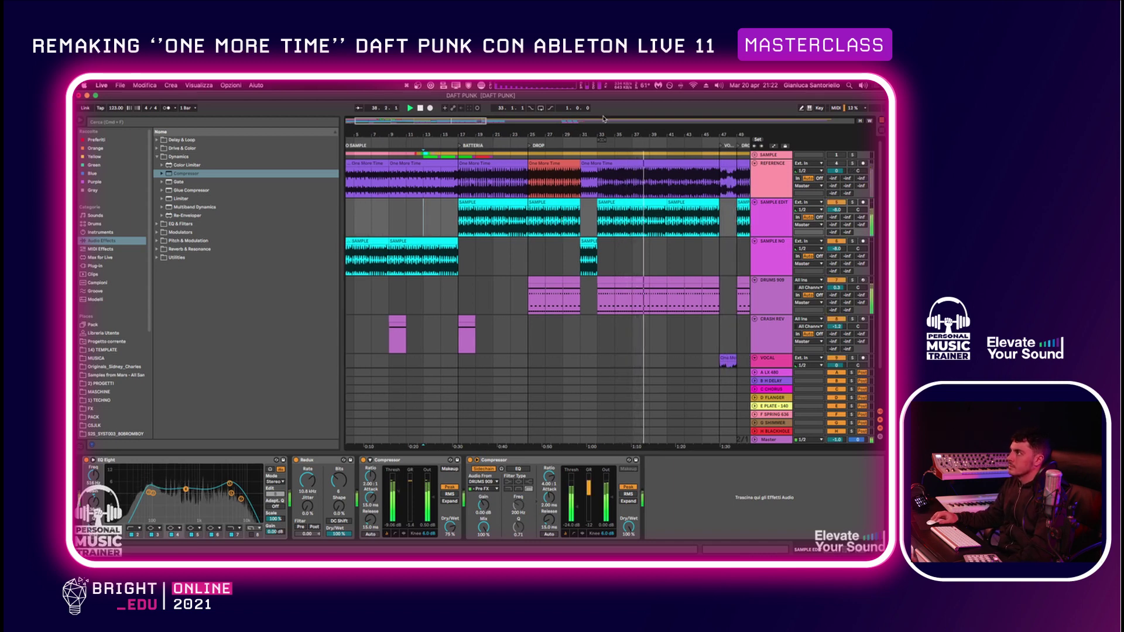
pyautogui.moveTo(602, 134); pyautogui.dragTo(603, 114)
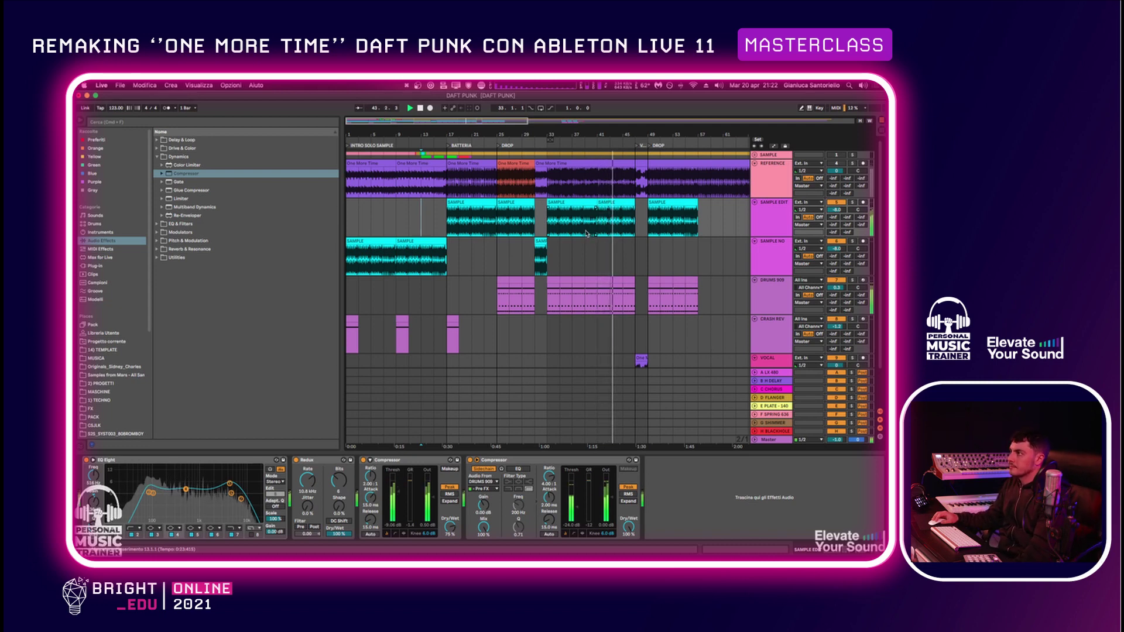
pyautogui.scroll(-3, 586, 233)
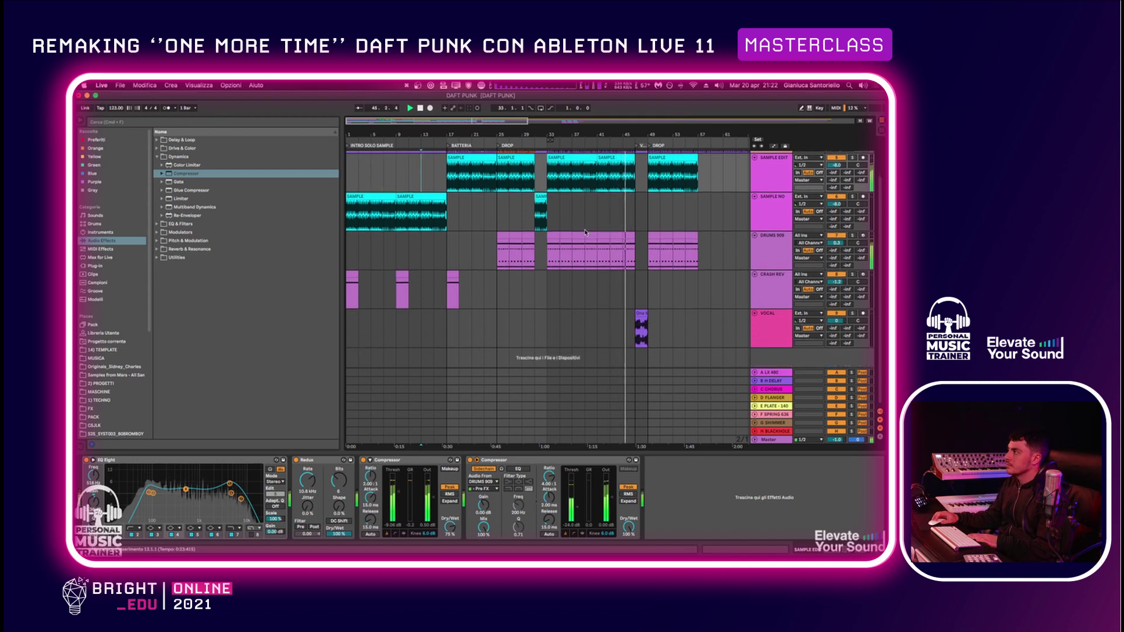
pyautogui.scroll(2, 586, 233)
pyautogui.hscroll(-1, 586, 232)
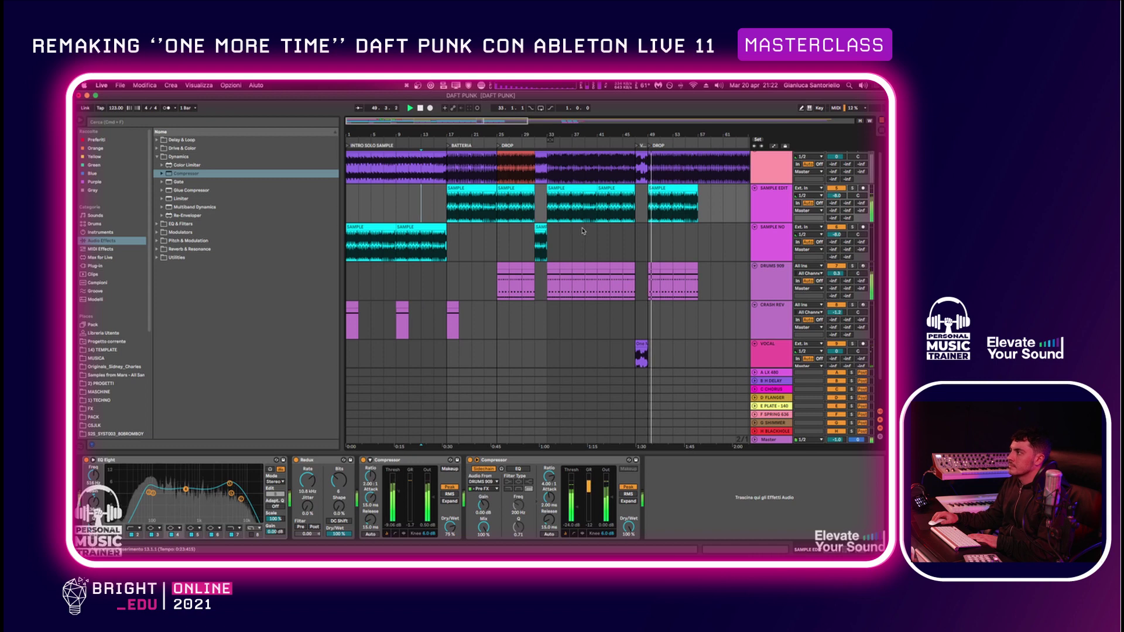
pyautogui.press('space')
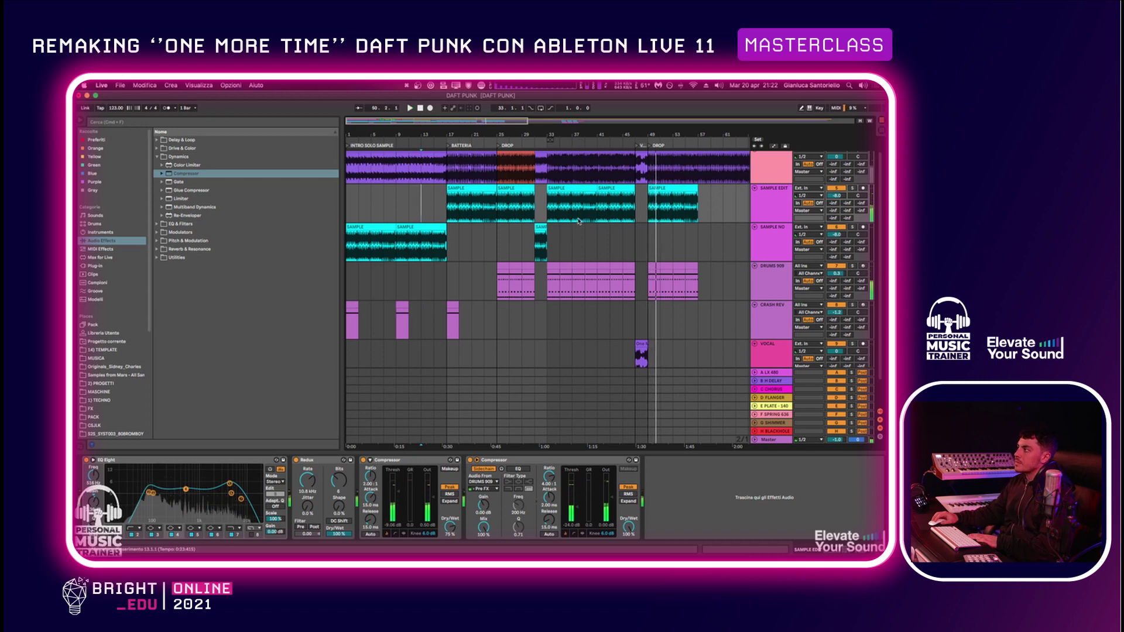
# Fold the SAMPLE EDIT track and the sample track below it, and show the DRUMS 909 devices
pyautogui.click(773, 200)
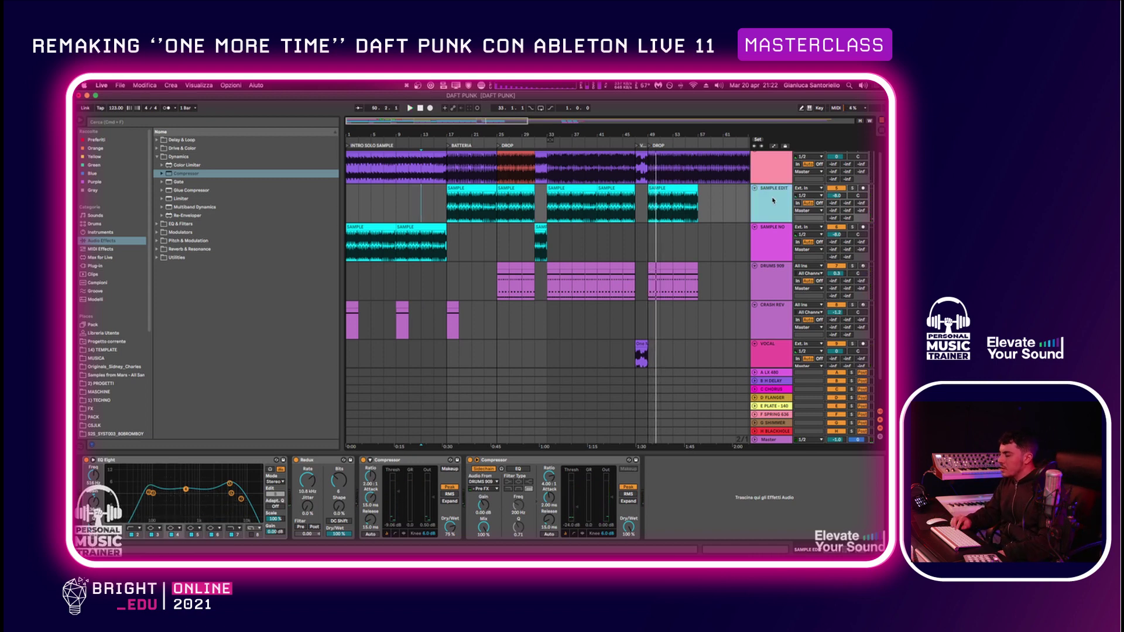
pyautogui.press('Left')
pyautogui.press('Down')
pyautogui.press('Left')
pyautogui.press('Down')
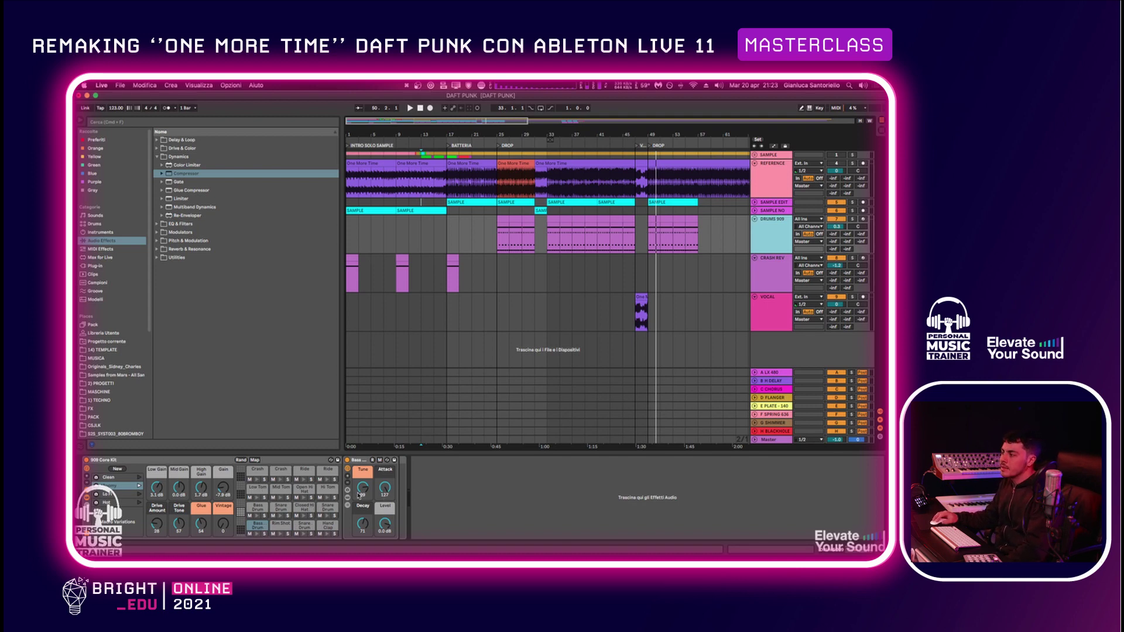
# Show the 909 kit's Snare Drum controls and loop the first two bars of the first DROP's drum clip from bar 25
pyautogui.click(305, 525)
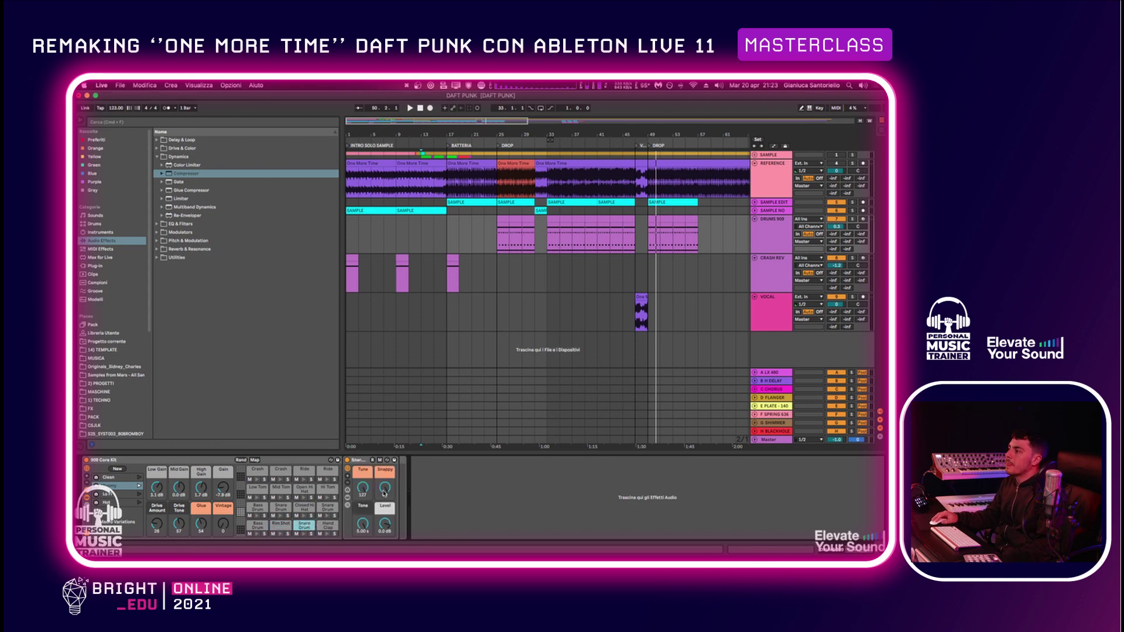
pyautogui.click(502, 219)
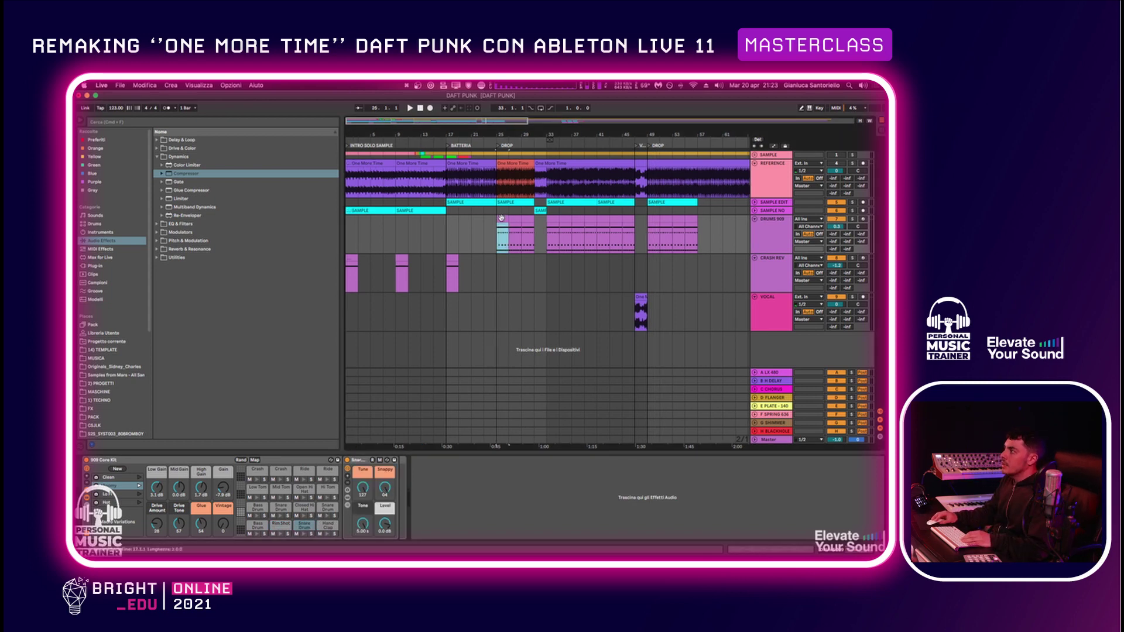
pyautogui.press('super+l')
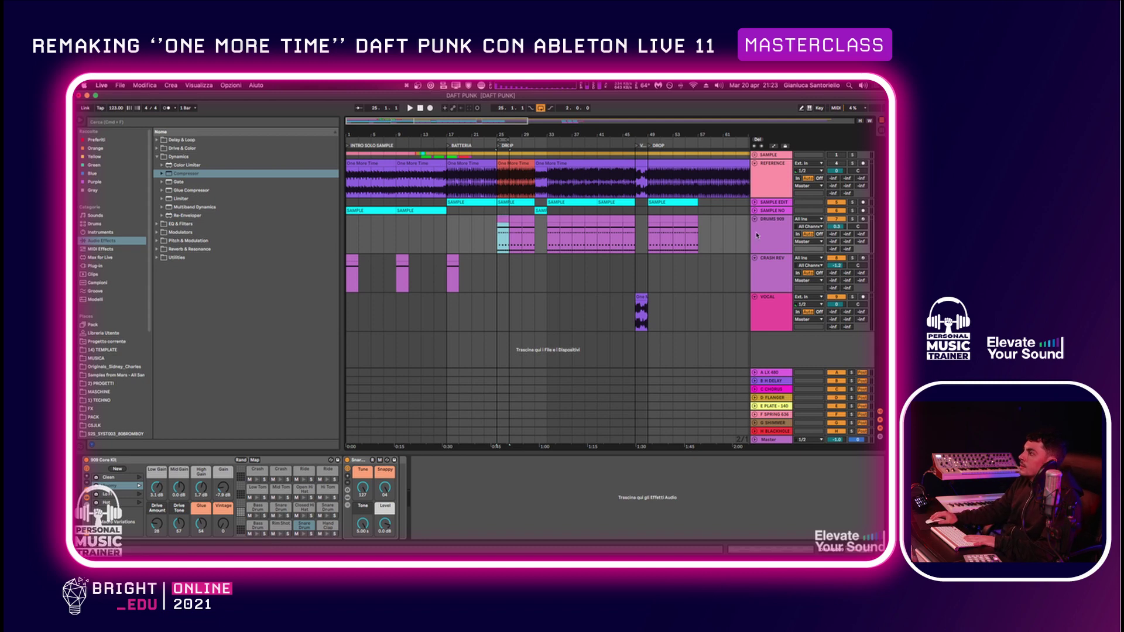
# Set the 909 Bass Drum's Tune to about 72 and Decay to 70 while auditioning the loop
pyautogui.click(258, 525)
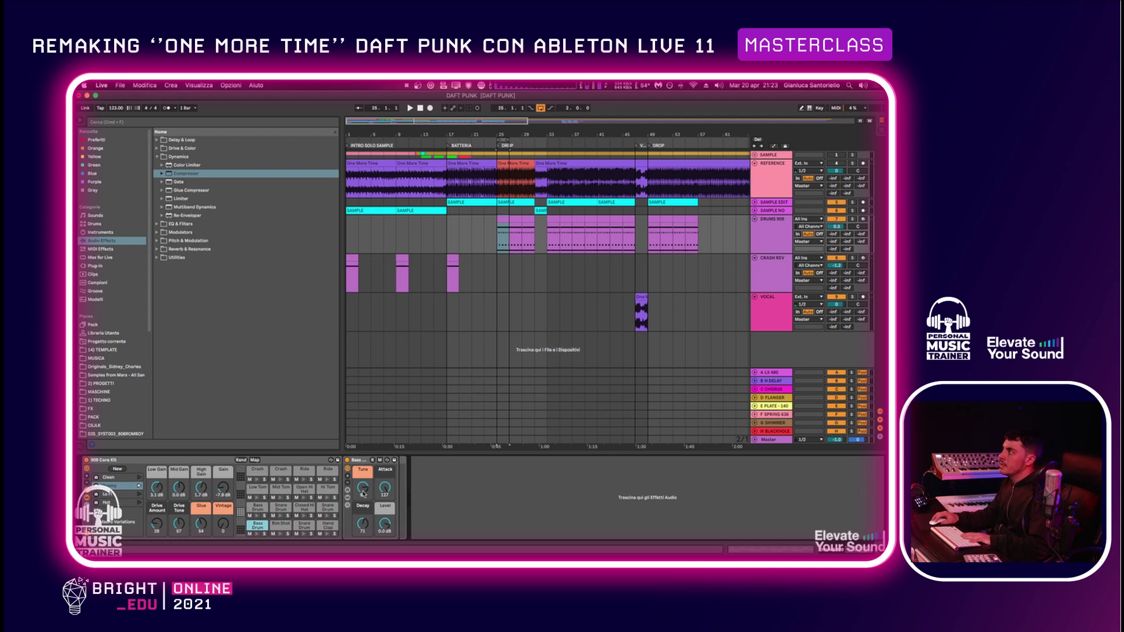
pyautogui.press('space')
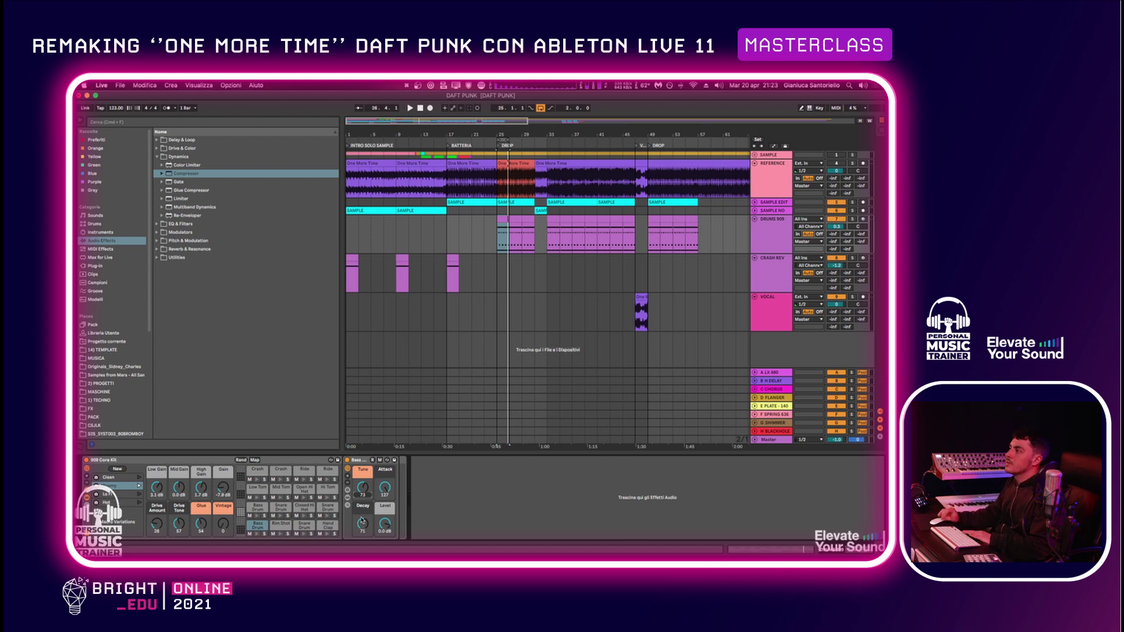
pyautogui.press('space')
pyautogui.moveTo(363, 525); pyautogui.dragTo(368, 491)
pyautogui.press('space')
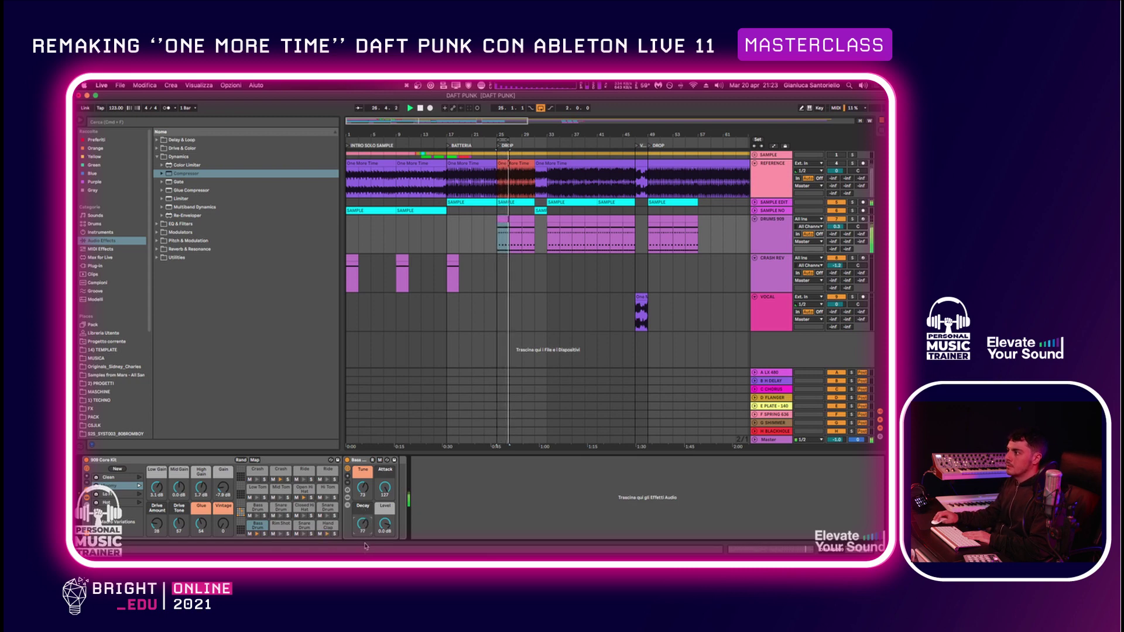
pyautogui.moveTo(366, 522); pyautogui.dragTo(365, 549)
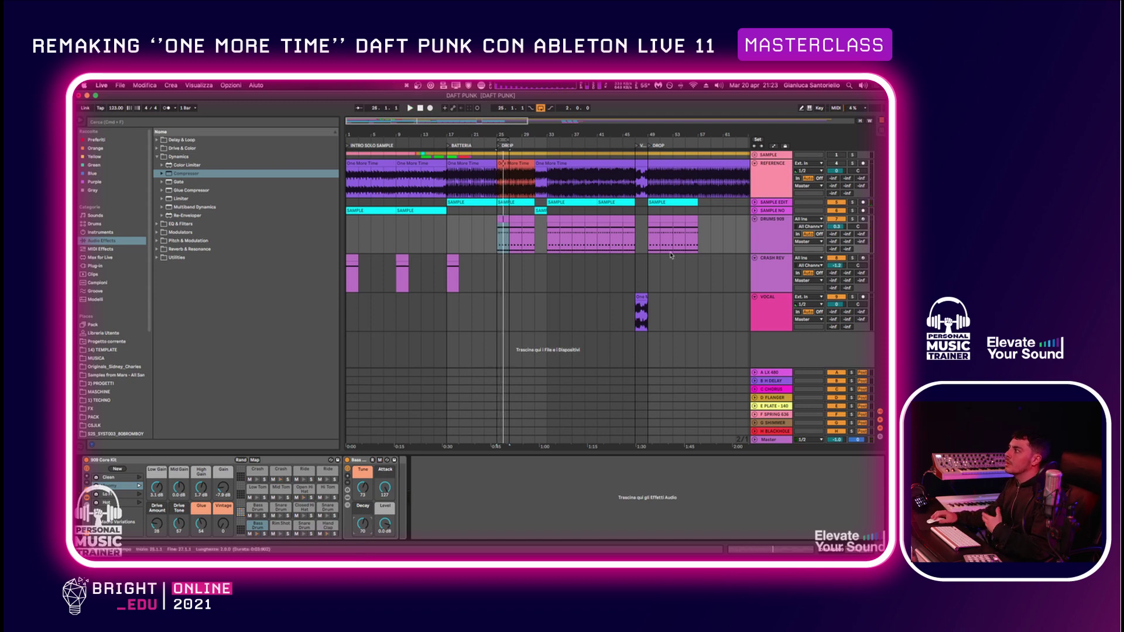
# Compare the device chains of SAMPLE EDIT and DRUMS 909, and listen to the looped drop
pyautogui.click(768, 203)
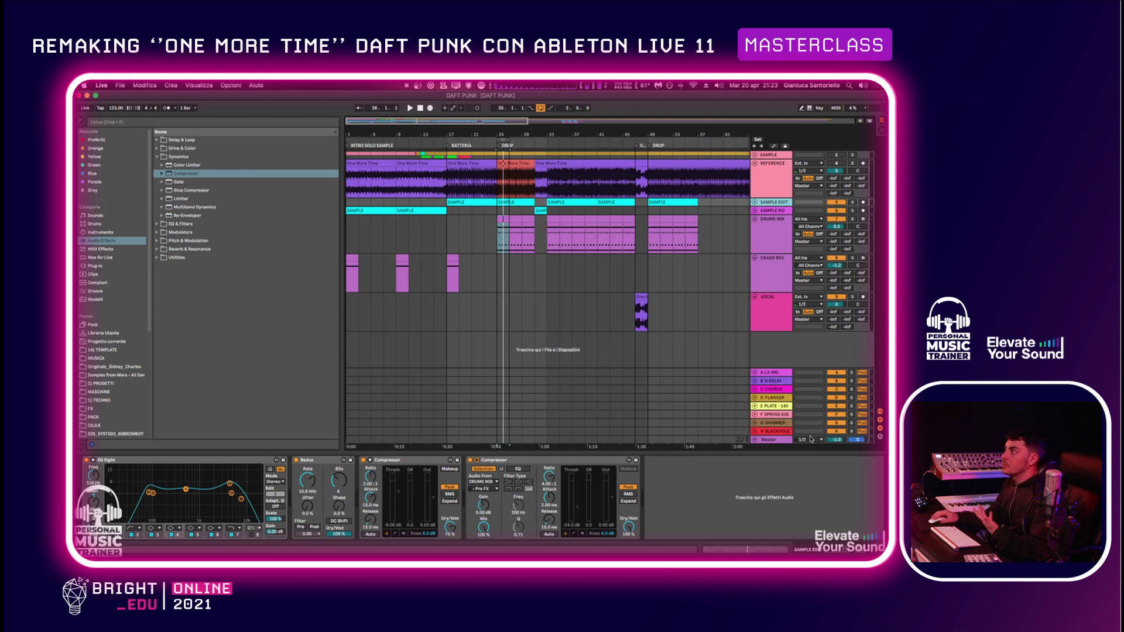
pyautogui.click(772, 220)
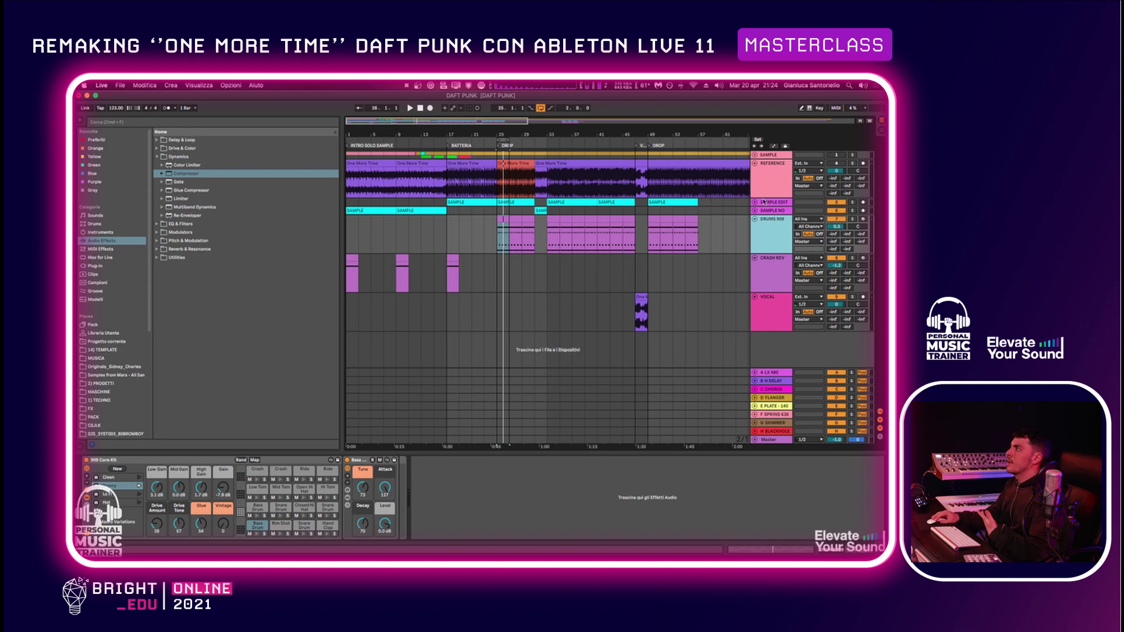
pyautogui.click(773, 202)
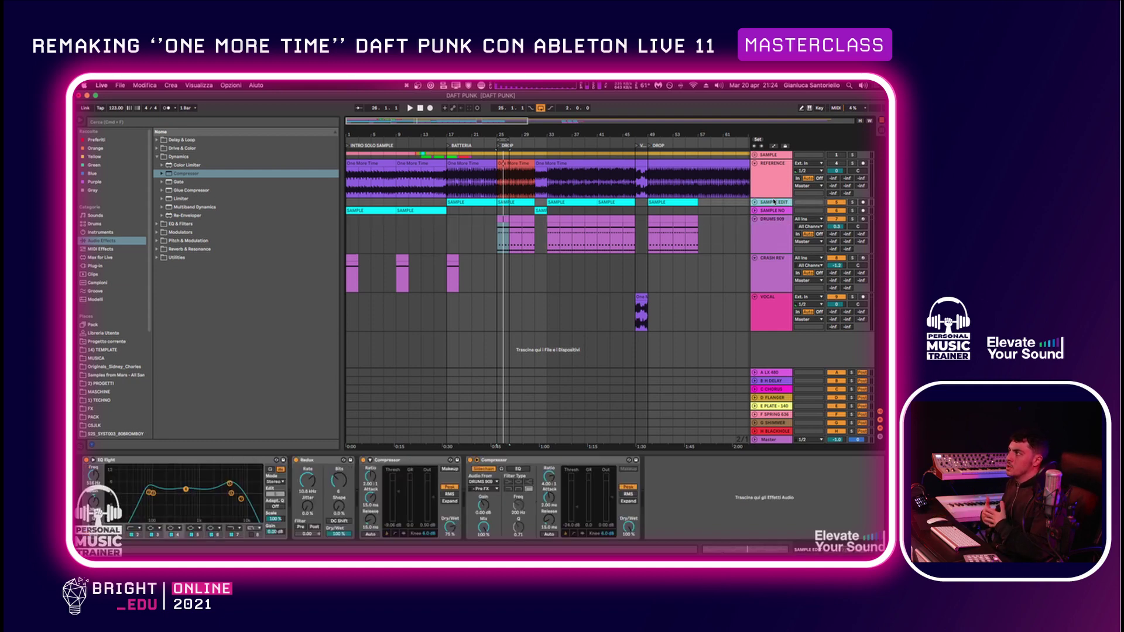
pyautogui.click(775, 228)
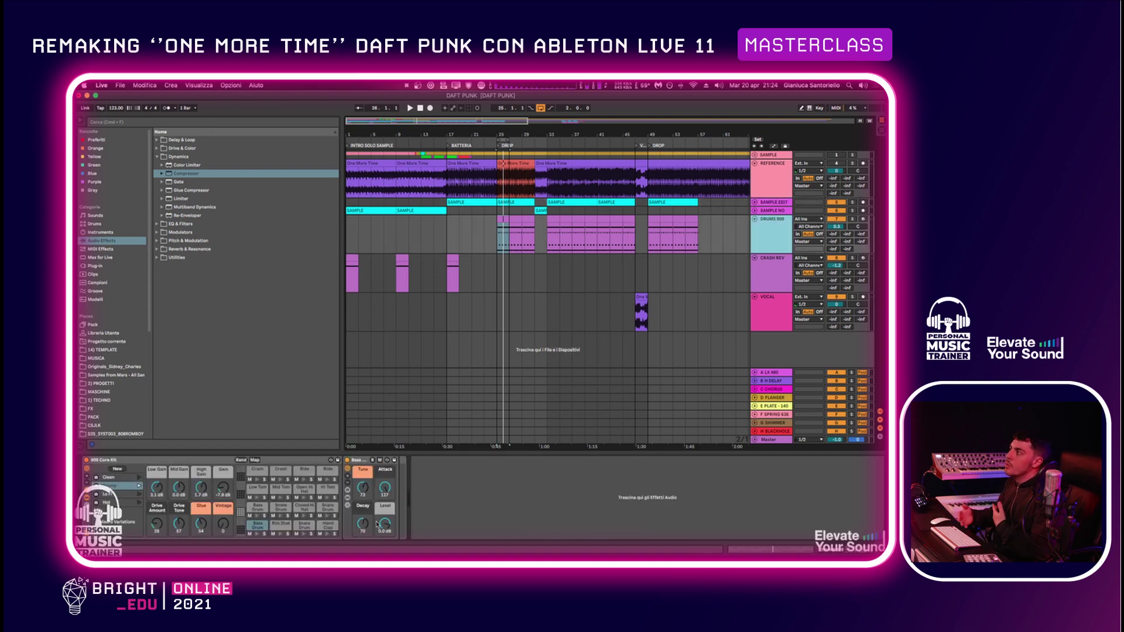
pyautogui.press('space')
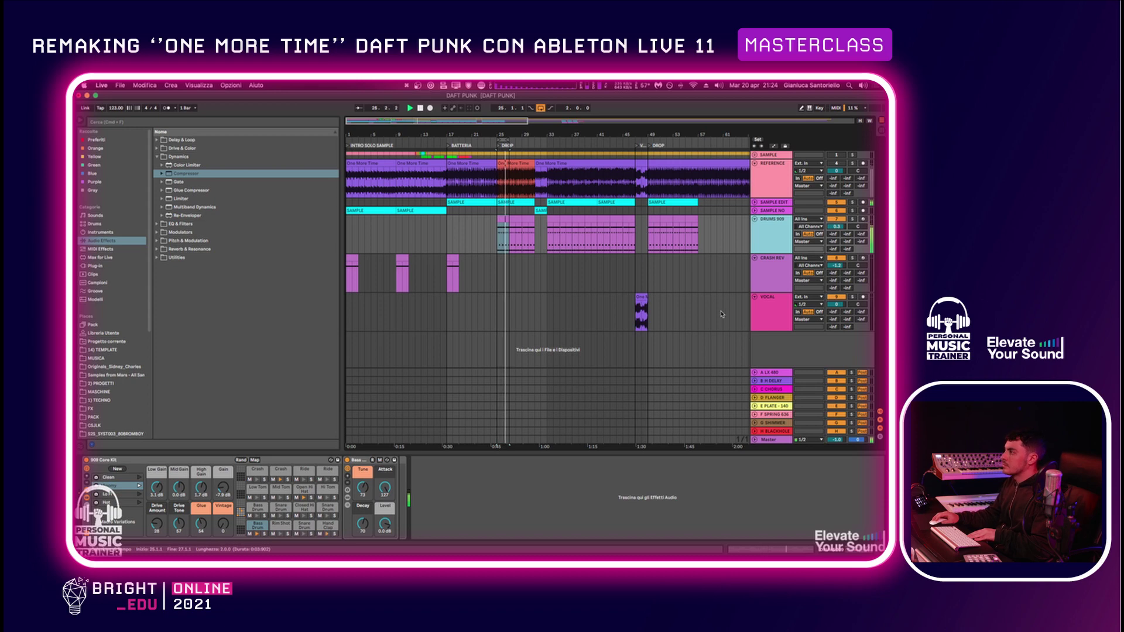
pyautogui.press('space')
# Turn off the arrangement loop and inspect the clips placed after the second DROP section
pyautogui.click(540, 108)
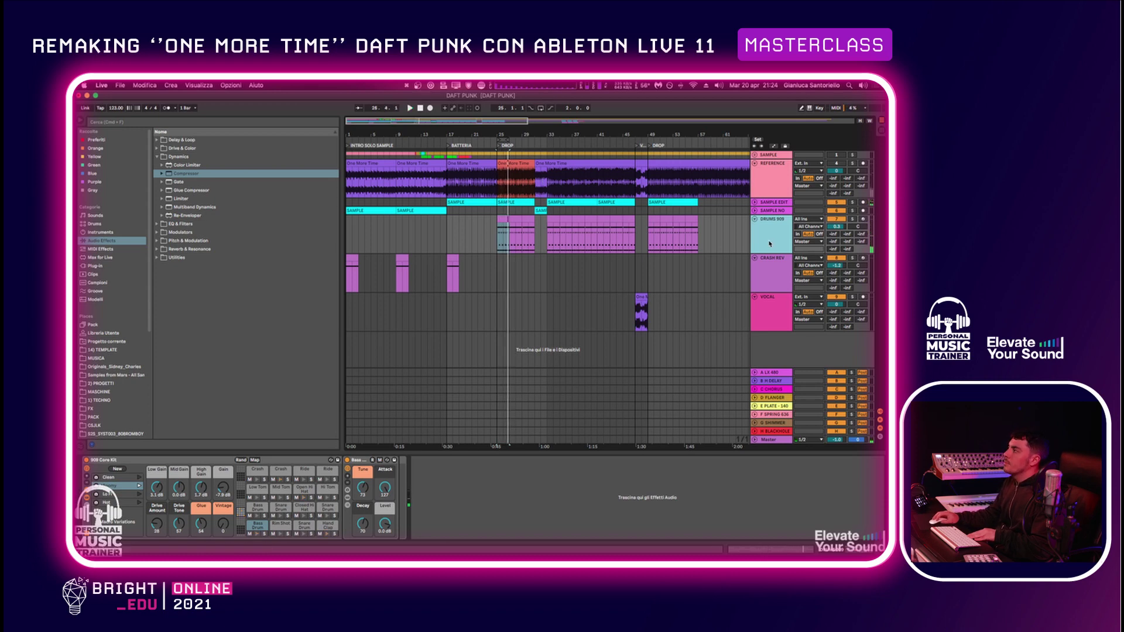
pyautogui.hscroll(10, 613, 207)
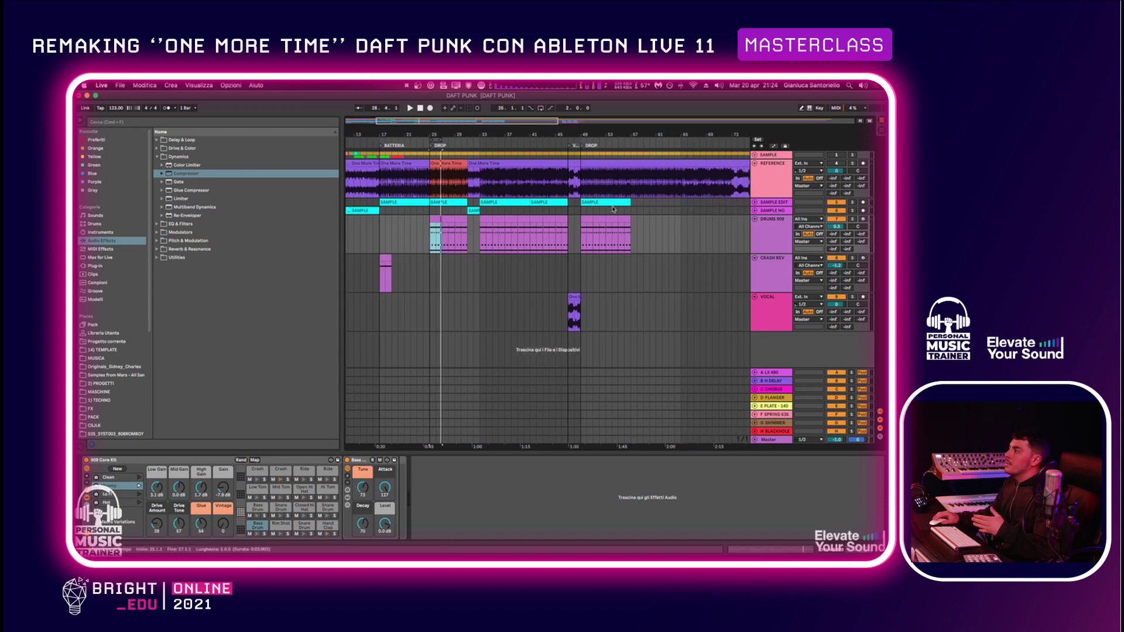
pyautogui.hscroll(7, 613, 207)
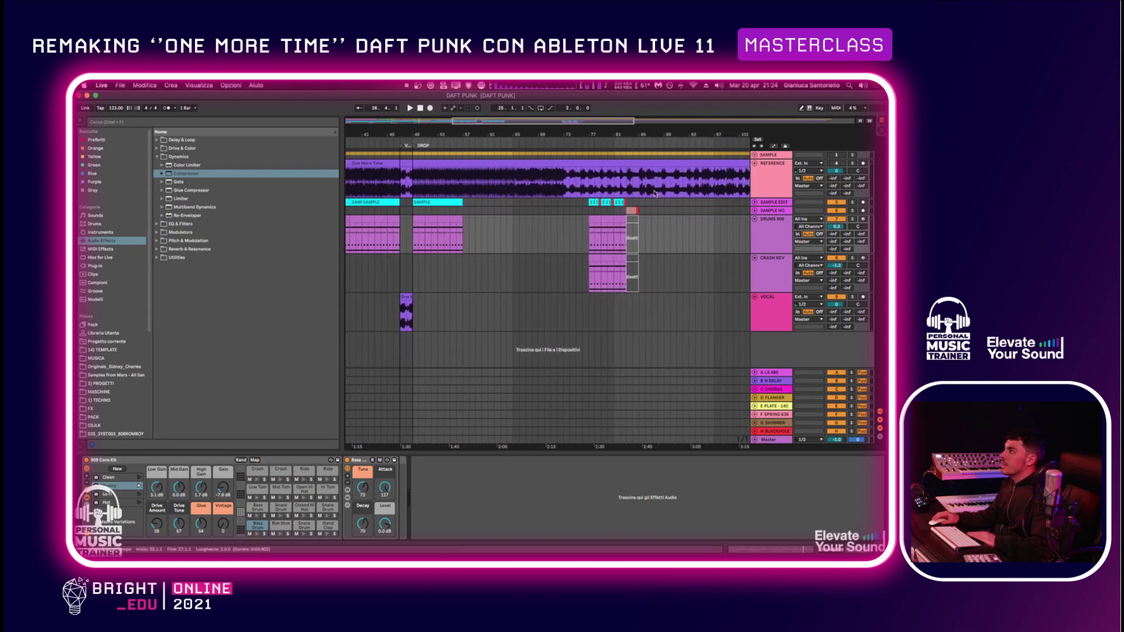
# Unfold the SAMPLE NO track and add a Phaser-Flanger after the Auto Filter in its device chain
pyautogui.hscroll(8, 654, 194)
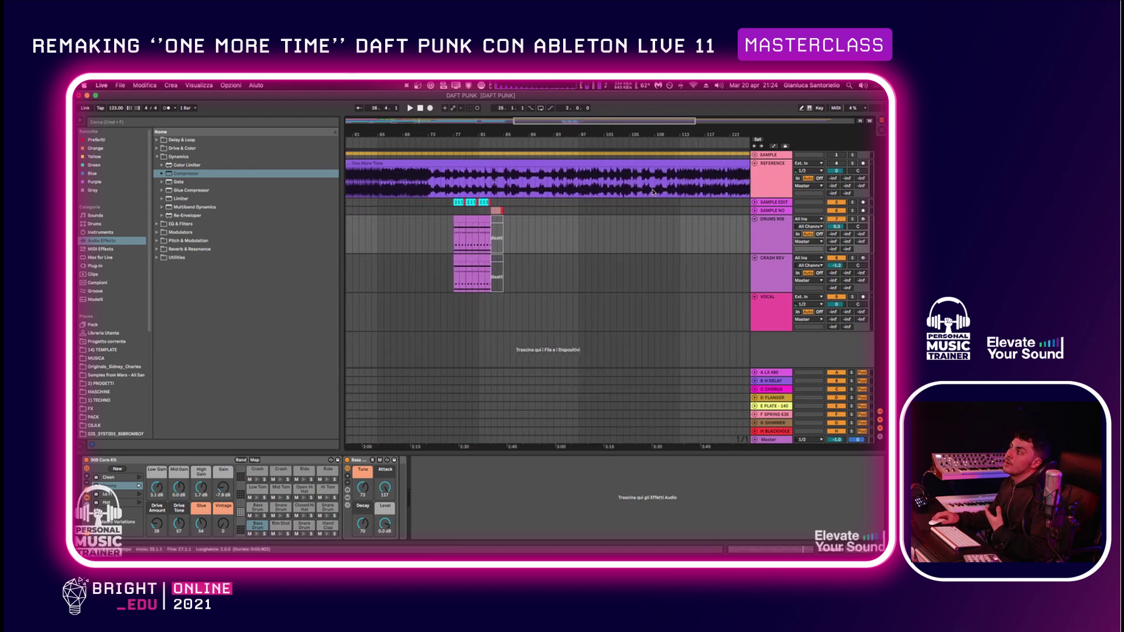
pyautogui.hscroll(-20, 653, 192)
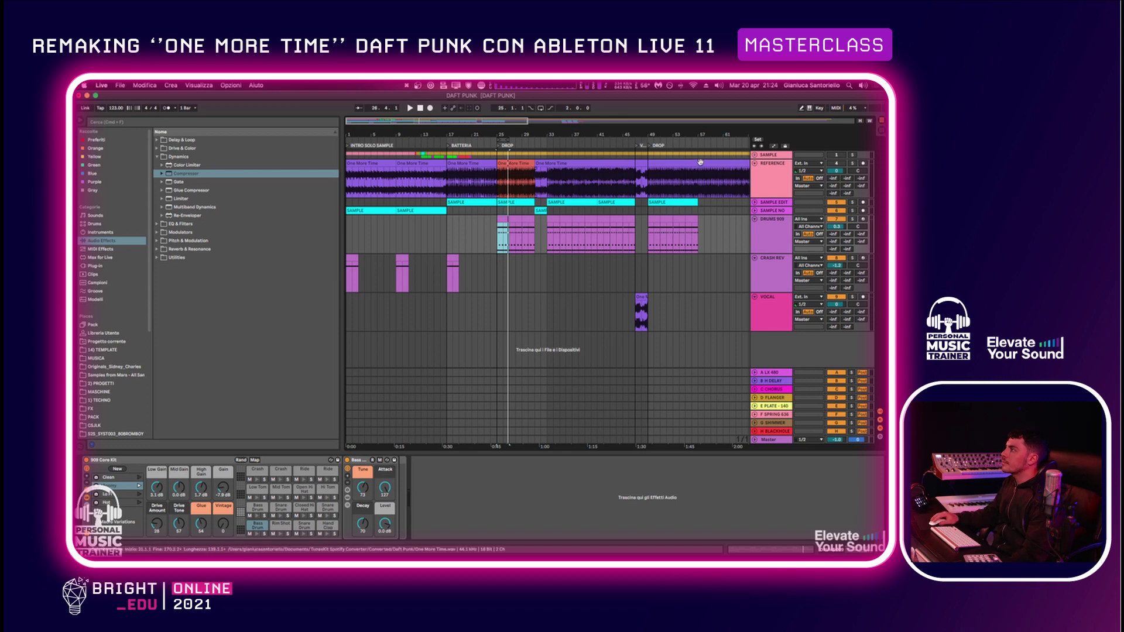
pyautogui.click(755, 210)
pyautogui.click(770, 210)
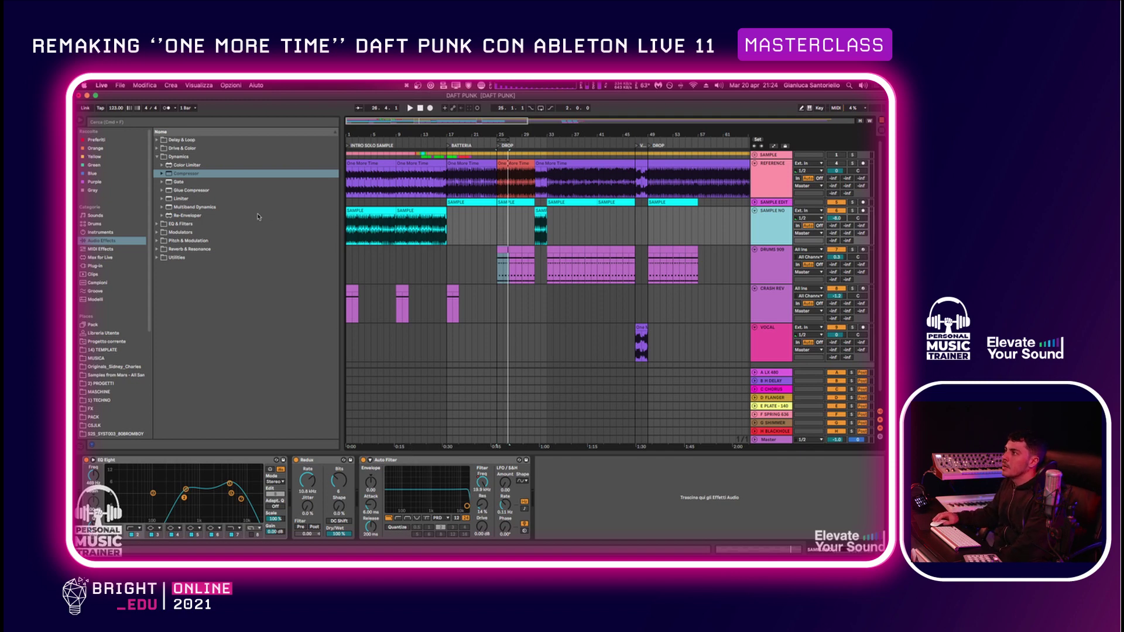
pyautogui.click(157, 241)
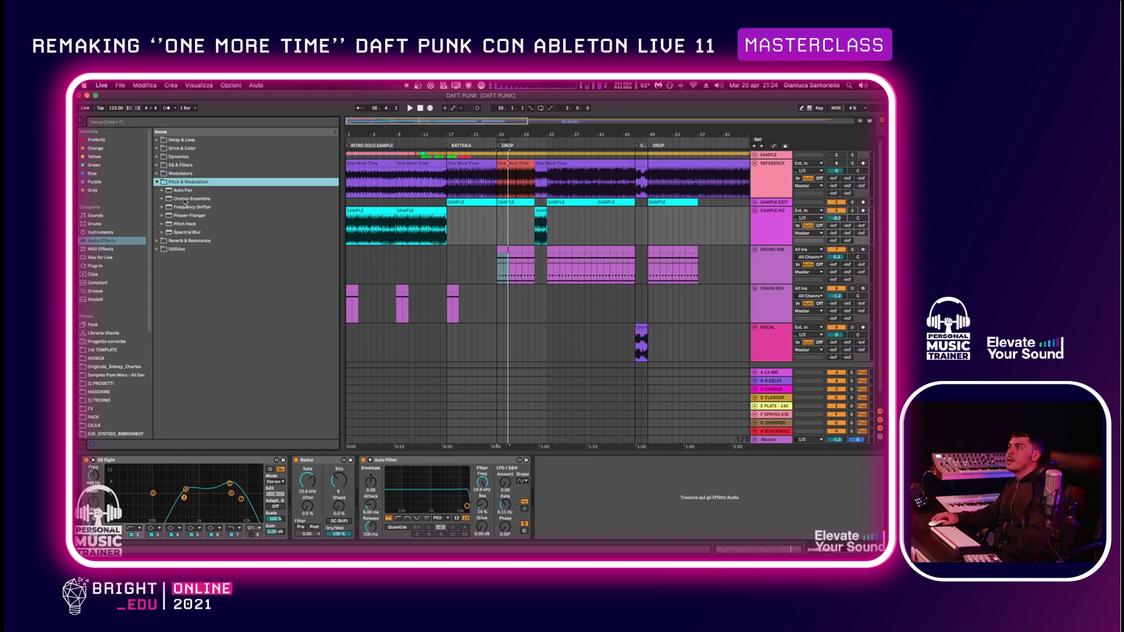
pyautogui.click(159, 240)
pyautogui.click(157, 182)
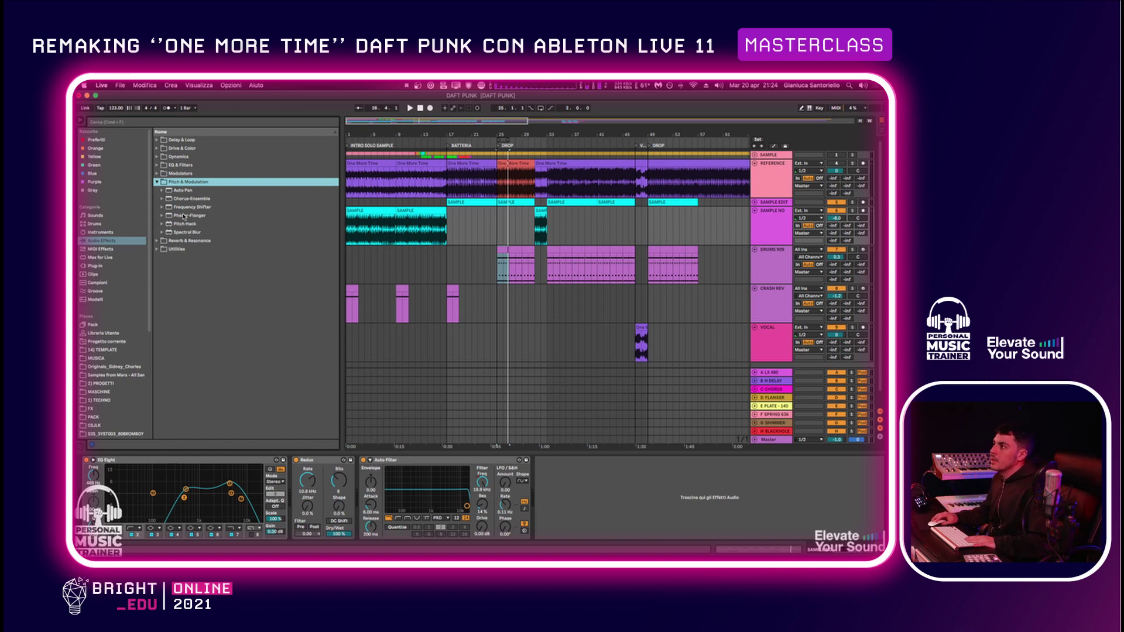
pyautogui.moveTo(184, 216); pyautogui.dragTo(566, 475)
# Turn down the Dry/Wet of SAMPLE NO's Phaser-Flanger and audition the intro from bar 1
pyautogui.click(367, 212)
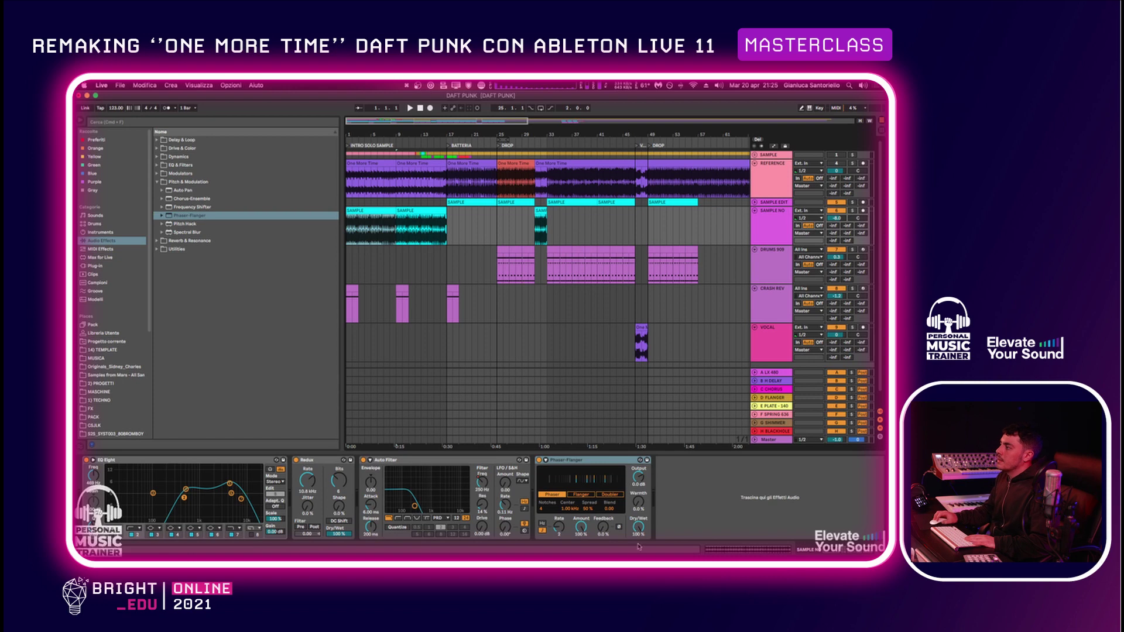
pyautogui.moveTo(638, 527); pyautogui.dragTo(638, 561)
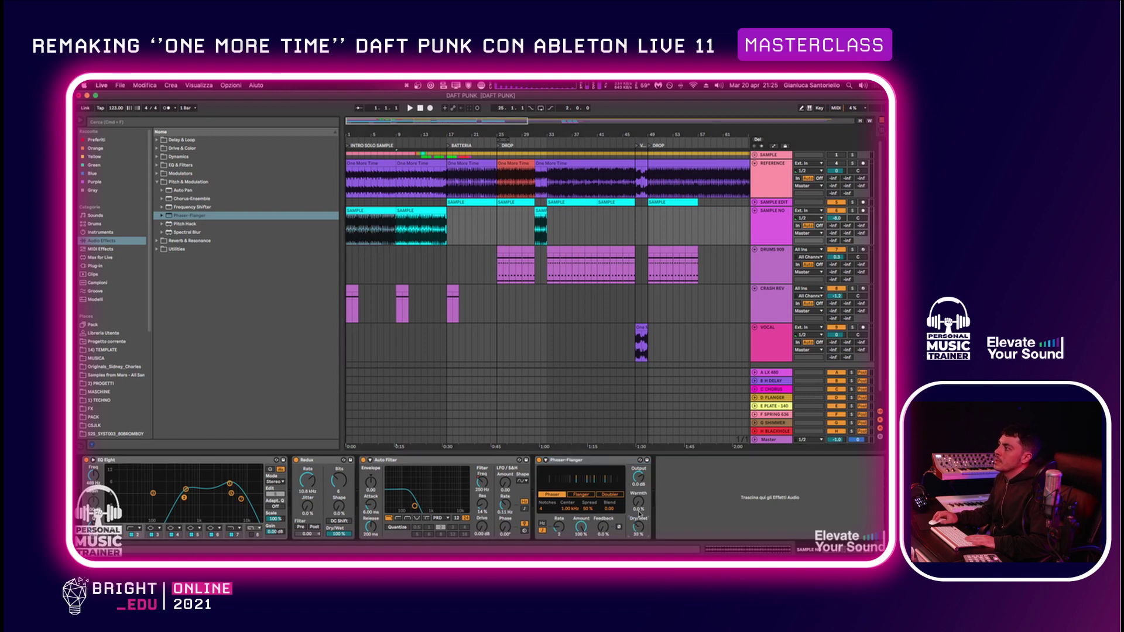
pyautogui.moveTo(640, 514); pyautogui.dragTo(640, 544)
pyautogui.press('space')
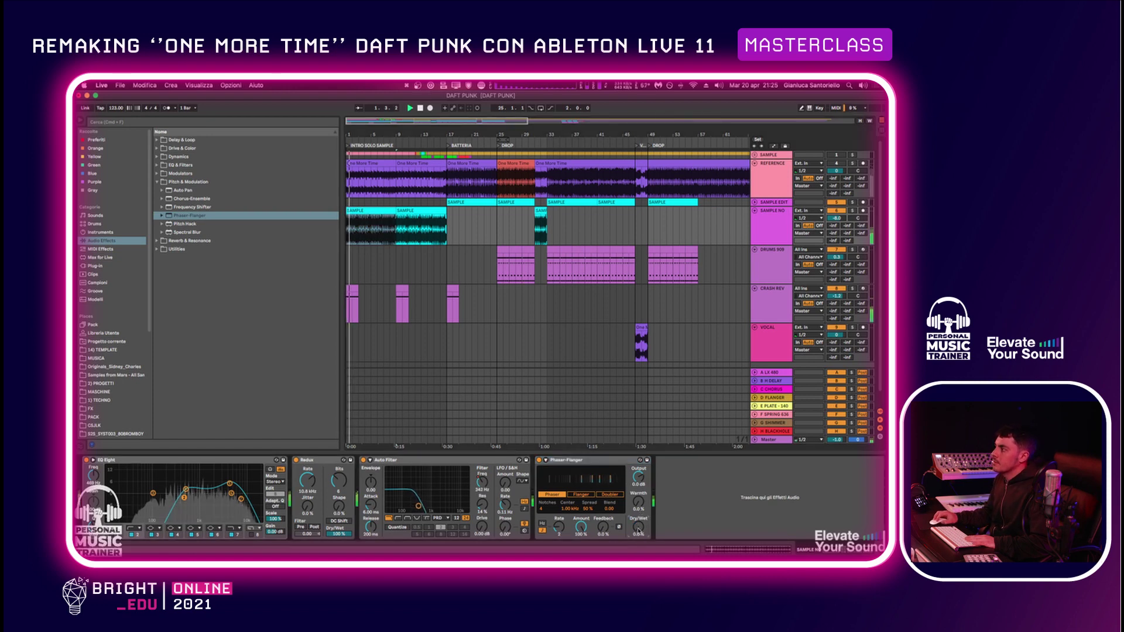
pyautogui.moveTo(638, 526)
pyautogui.mouseDown()
pyautogui.moveTo(642, 479)
pyautogui.moveTo(626, 514)
pyautogui.mouseUp()
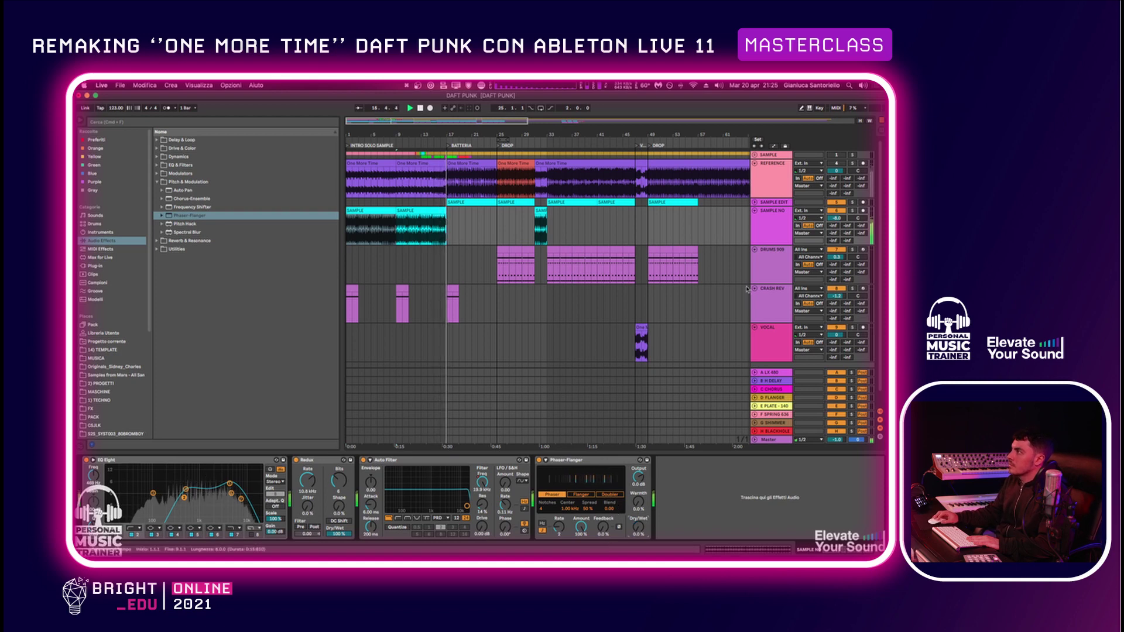
# Unfold SAMPLE EDIT, add a Phaser-Flanger at the end of its chain and show the automation lanes
pyautogui.click(755, 202)
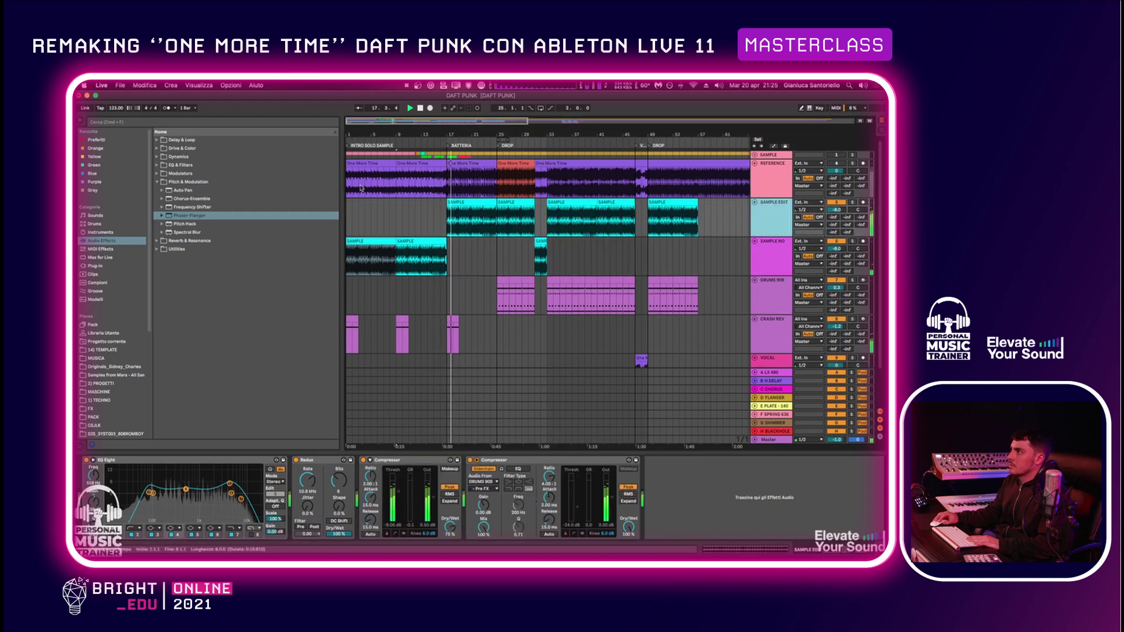
pyautogui.doubleClick(208, 216)
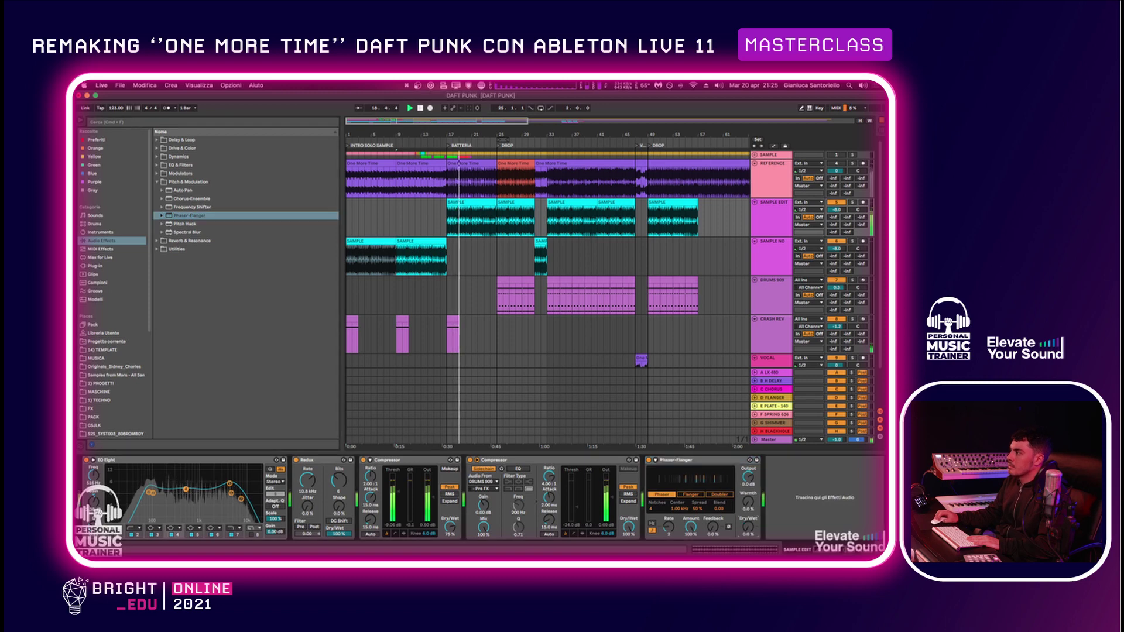
pyautogui.press('a')
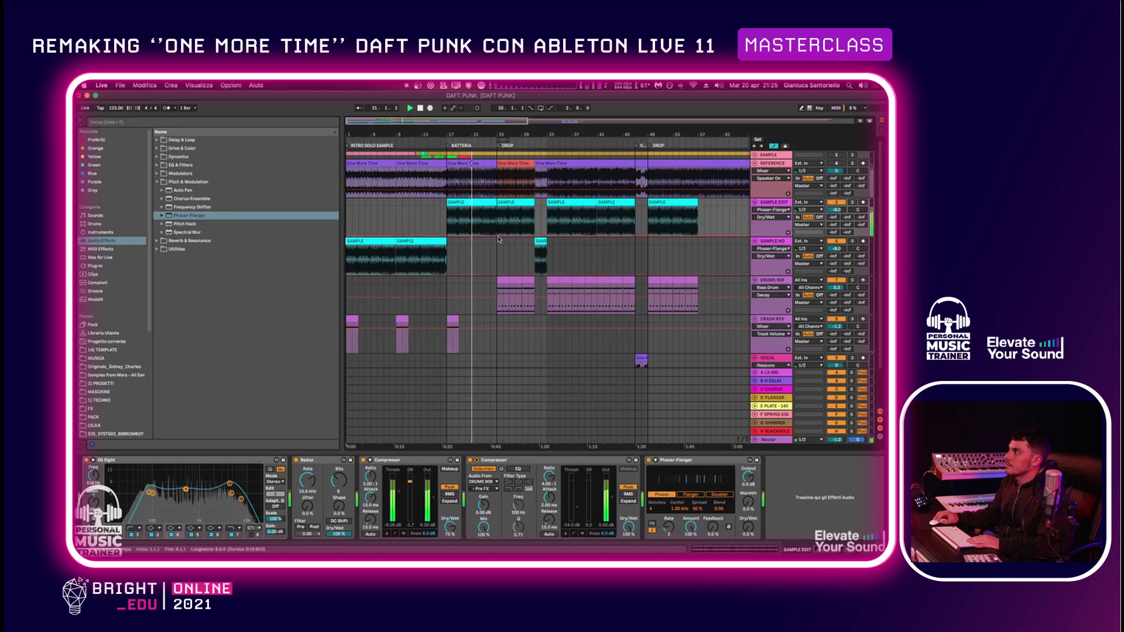
# Draw a rising Phaser-Flanger Dry/Wet ramp on SAMPLE EDIT across the BATTERIA section, ending at about 78 % at bar 25
pyautogui.moveTo(497, 237); pyautogui.dragTo(500, 218)
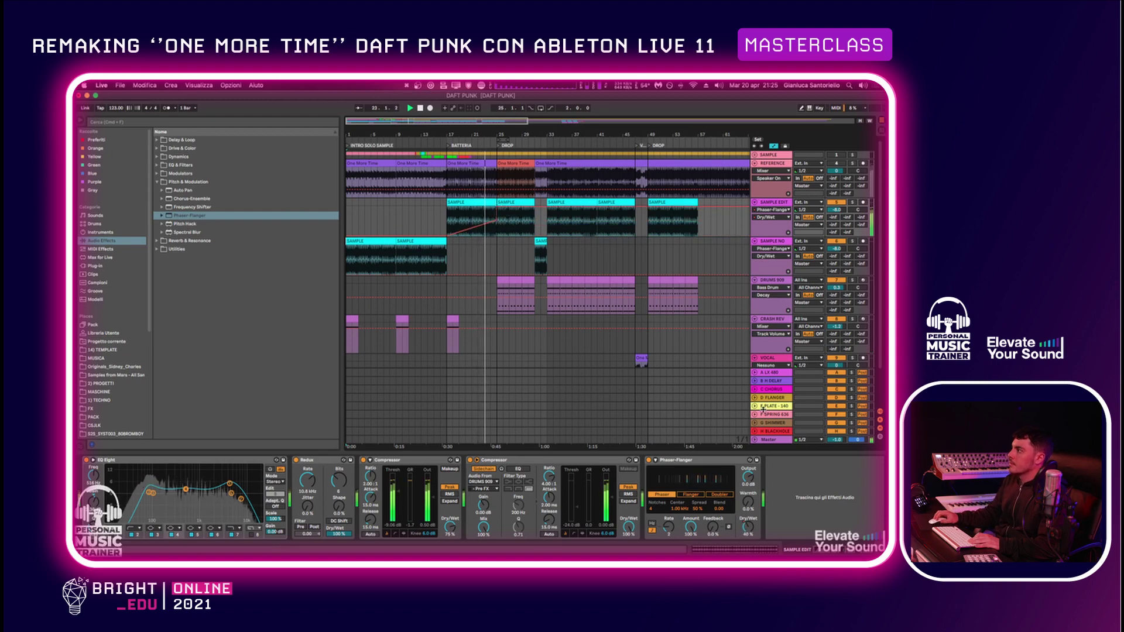
pyautogui.moveTo(497, 136); pyautogui.dragTo(495, 221)
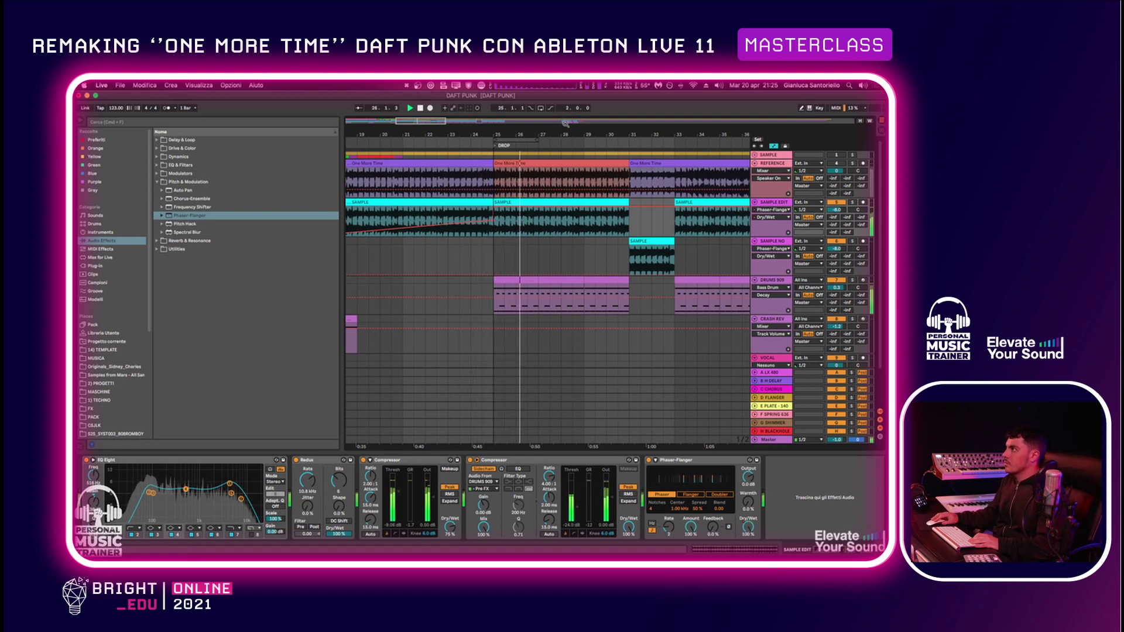
pyautogui.moveTo(566, 133); pyautogui.dragTo(565, 111)
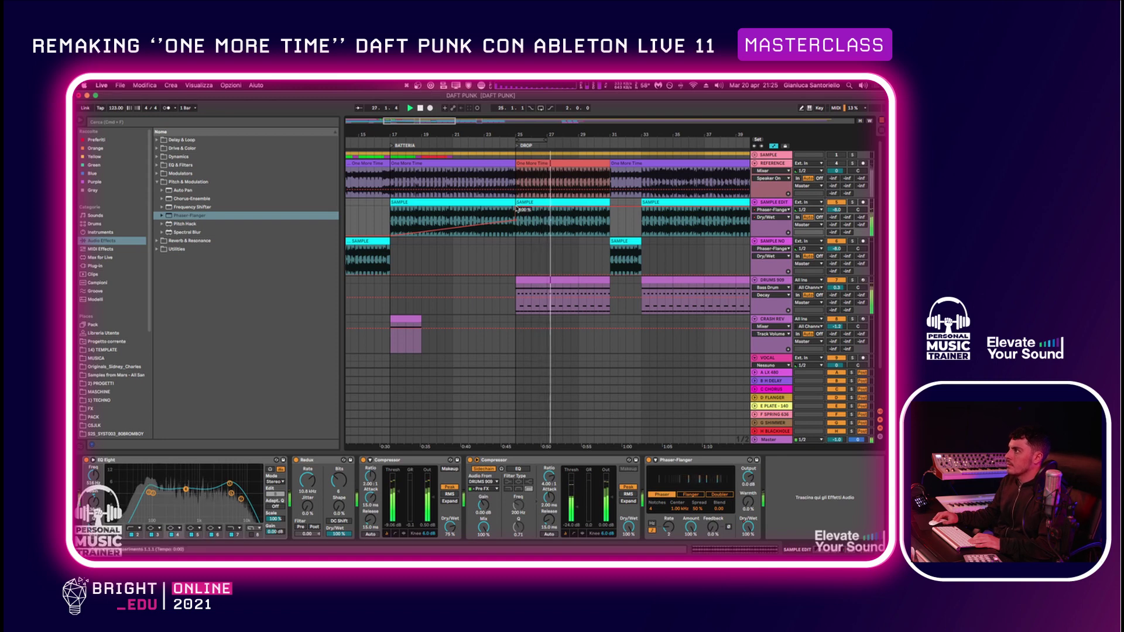
pyautogui.moveTo(517, 210); pyautogui.dragTo(515, 215)
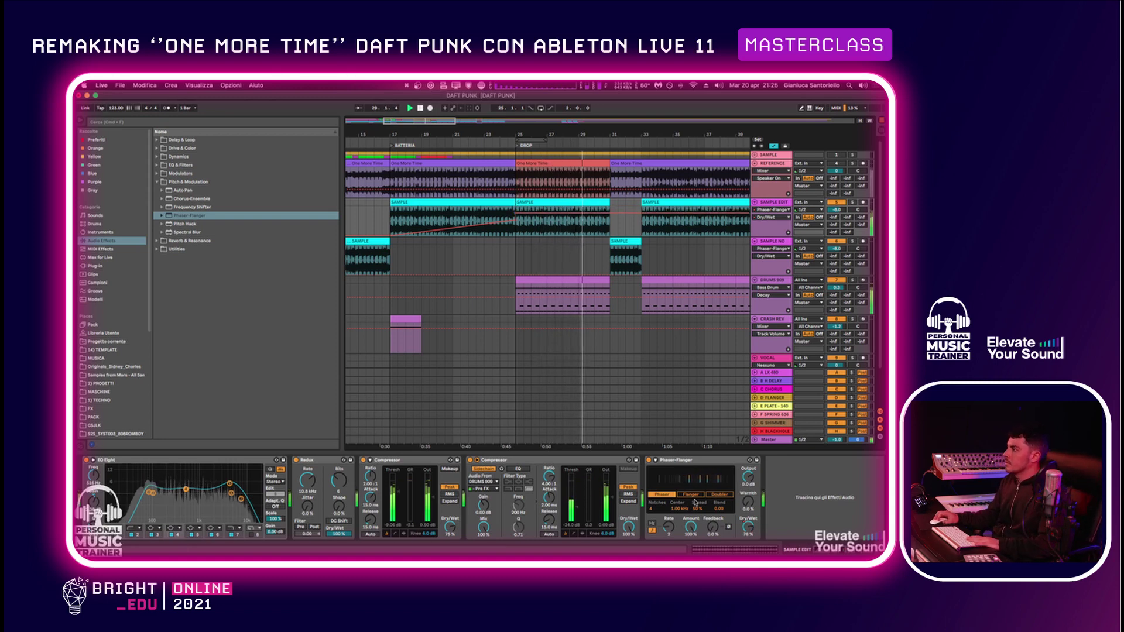
# Set the Notches of SAMPLE EDIT's Phaser-Flanger to 3 and re-enable the overridden Dry/Wet automation
pyautogui.click(659, 507)
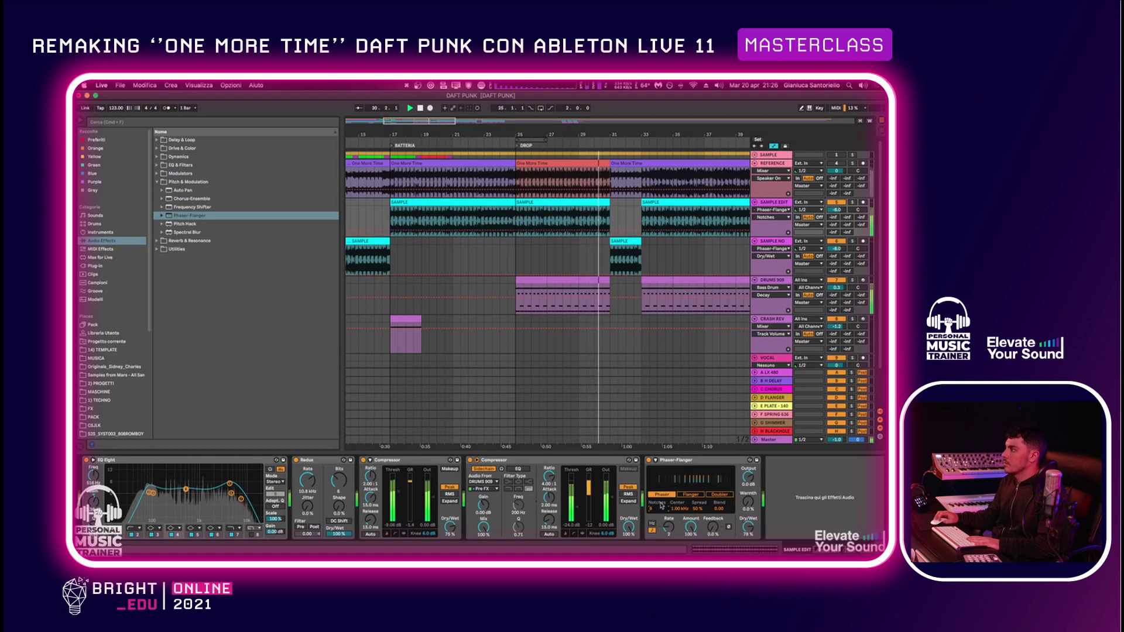
pyautogui.moveTo(660, 507); pyautogui.dragTo(660, 514)
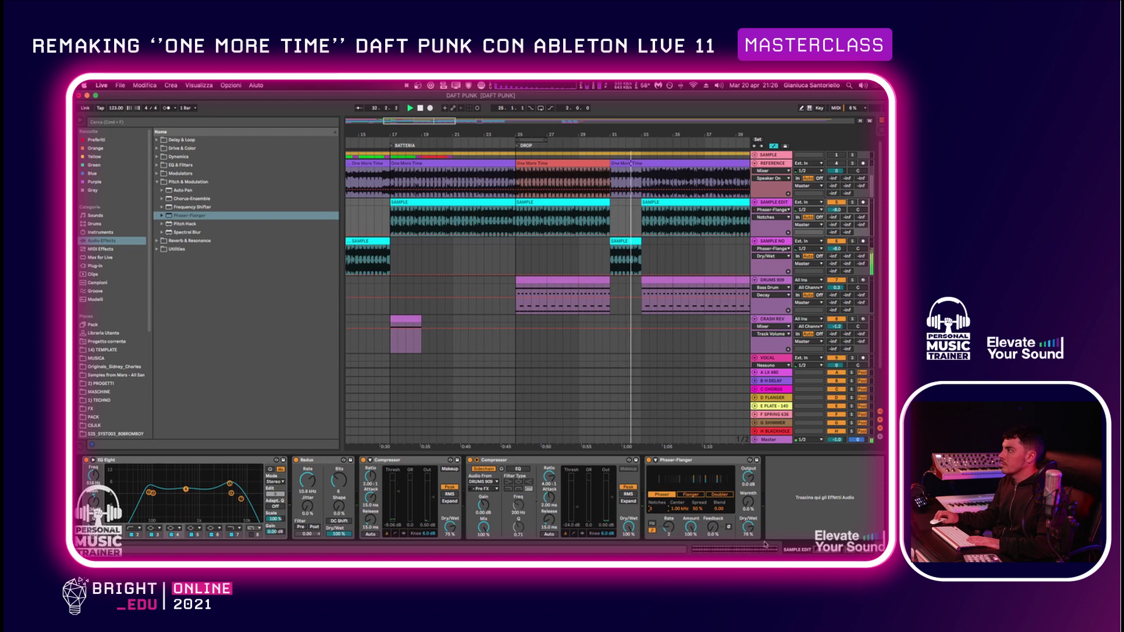
pyautogui.moveTo(748, 526); pyautogui.dragTo(748, 528)
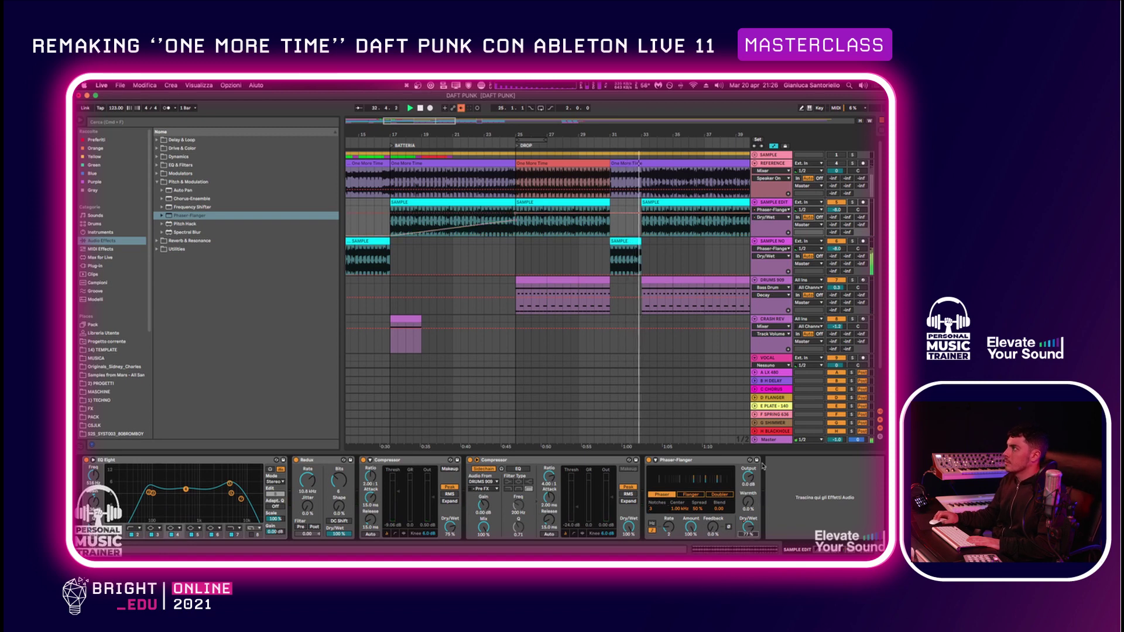
pyautogui.click(461, 110)
# Examine SAMPLE EDIT's Phaser-Flanger Dry/Wet ramp around the BATTERIA section and the first DROP
pyautogui.hscroll(5, 586, 234)
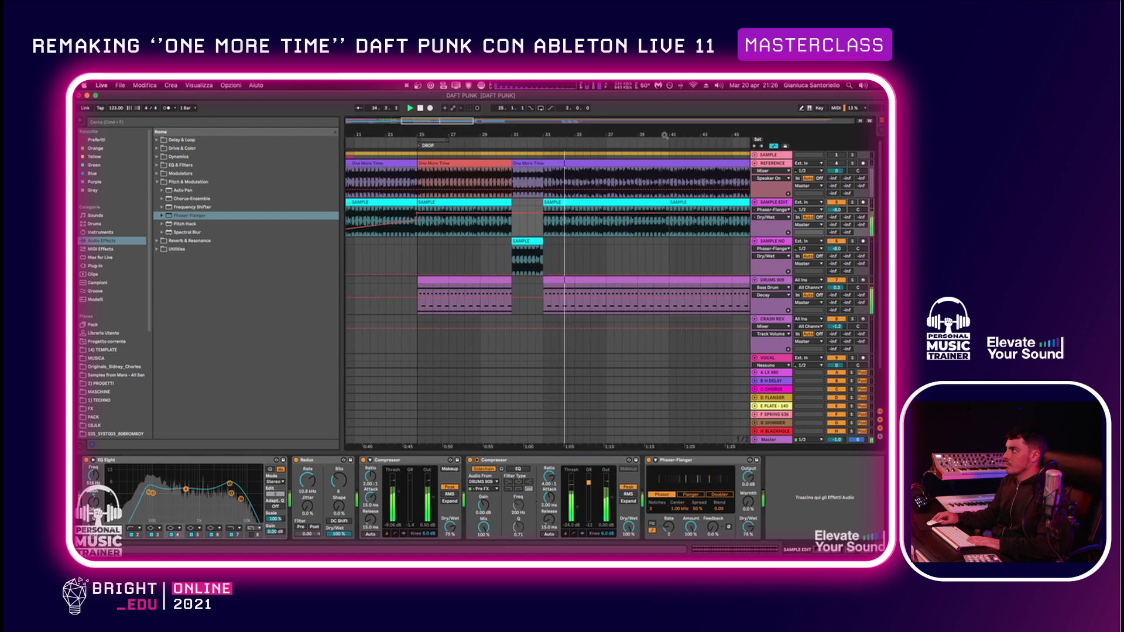
pyautogui.moveTo(665, 136); pyautogui.dragTo(667, 117)
pyautogui.hscroll(-2, 651, 235)
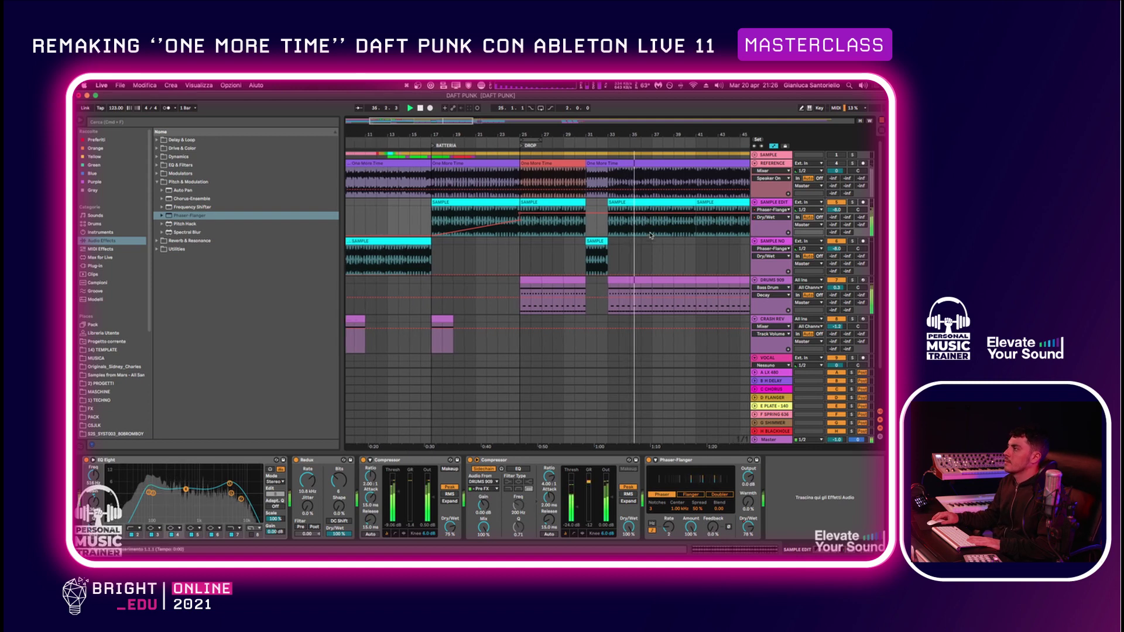
pyautogui.hscroll(-2, 651, 235)
pyautogui.click(686, 460)
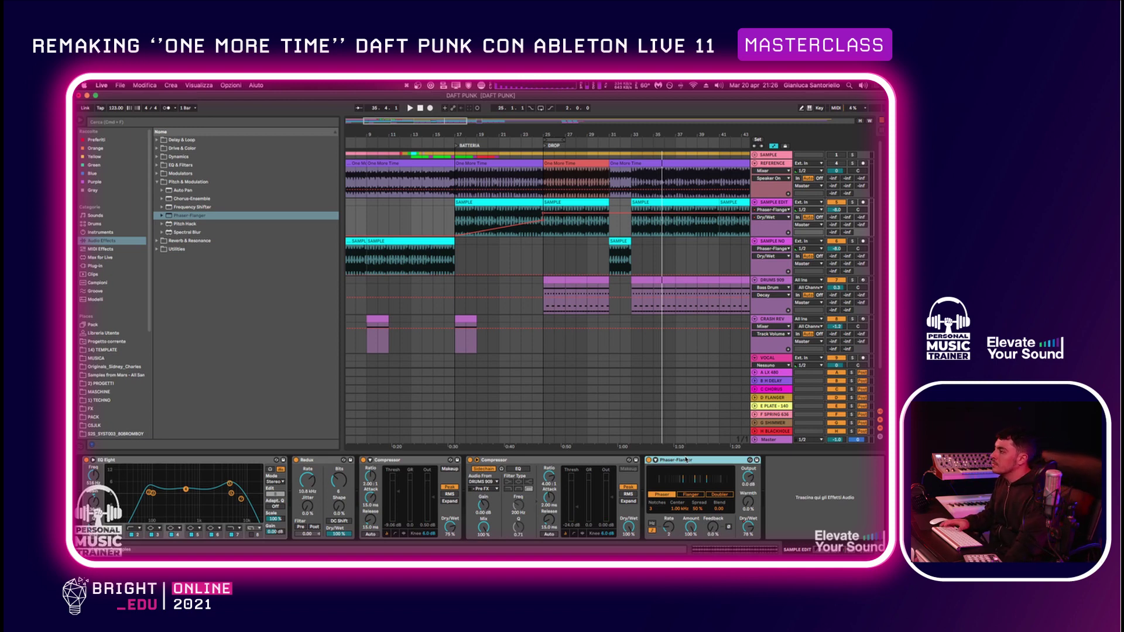
pyautogui.hscroll(-2, 555, 208)
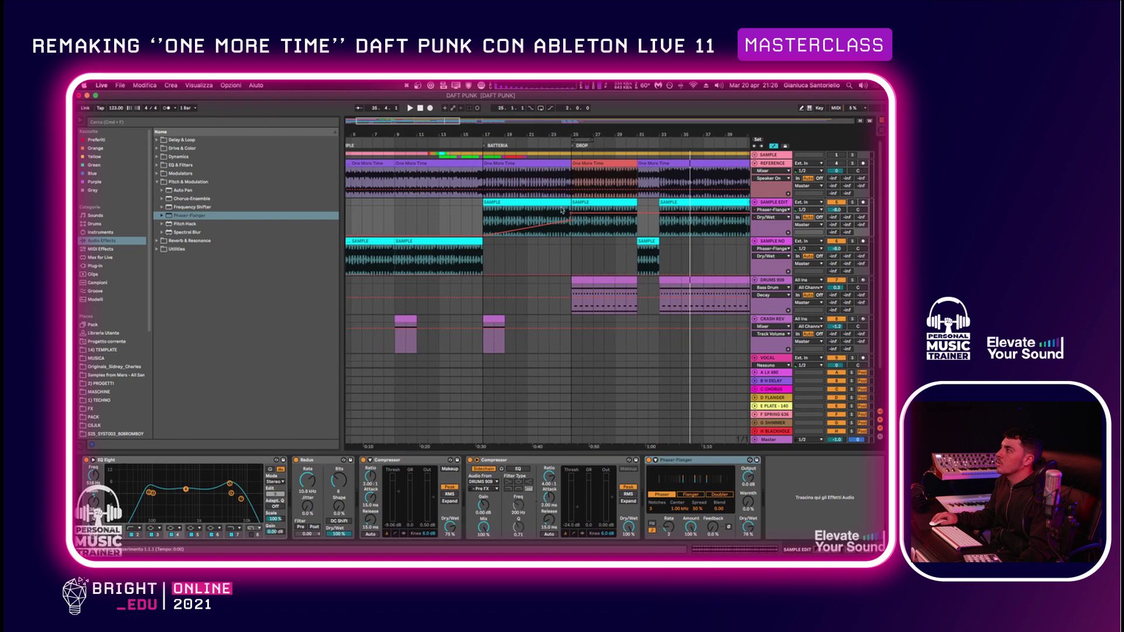
pyautogui.moveTo(597, 130); pyautogui.dragTo(600, 122)
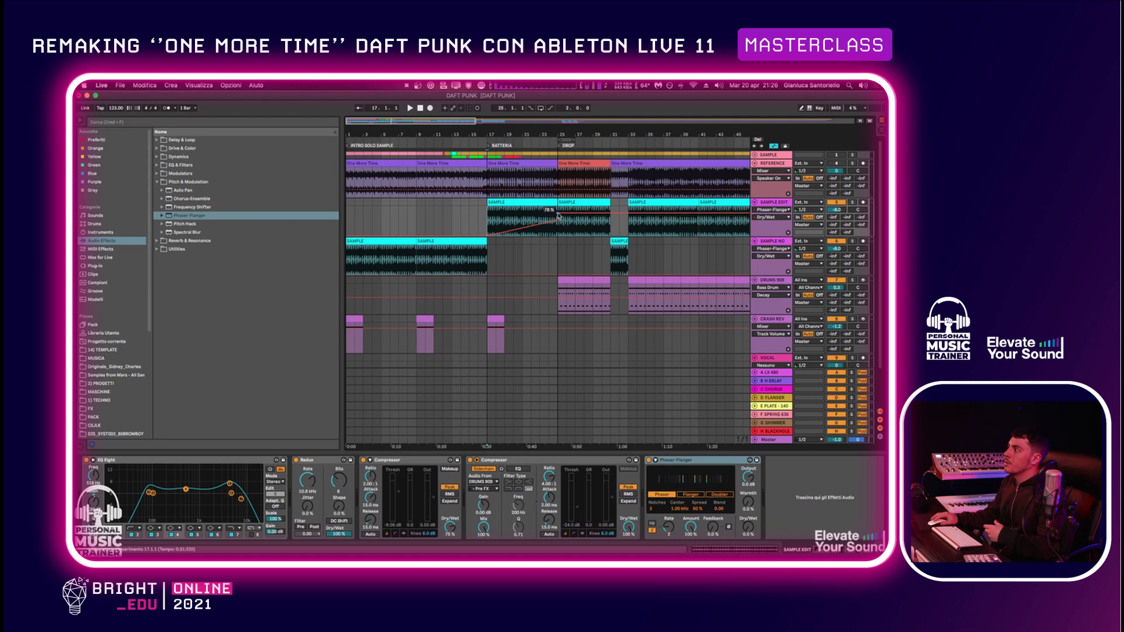
# Play SAMPLE EDIT from late in the BATTERIA section to audition the phaser ramp into the first DROP
pyautogui.click(551, 241)
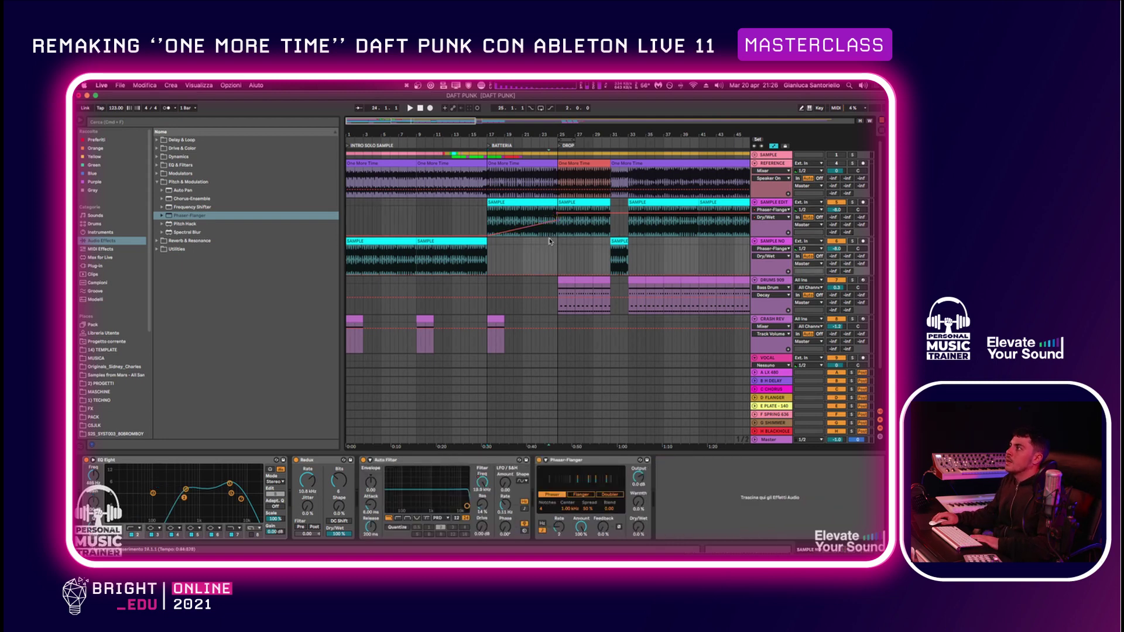
pyautogui.click(553, 231)
pyautogui.press('space')
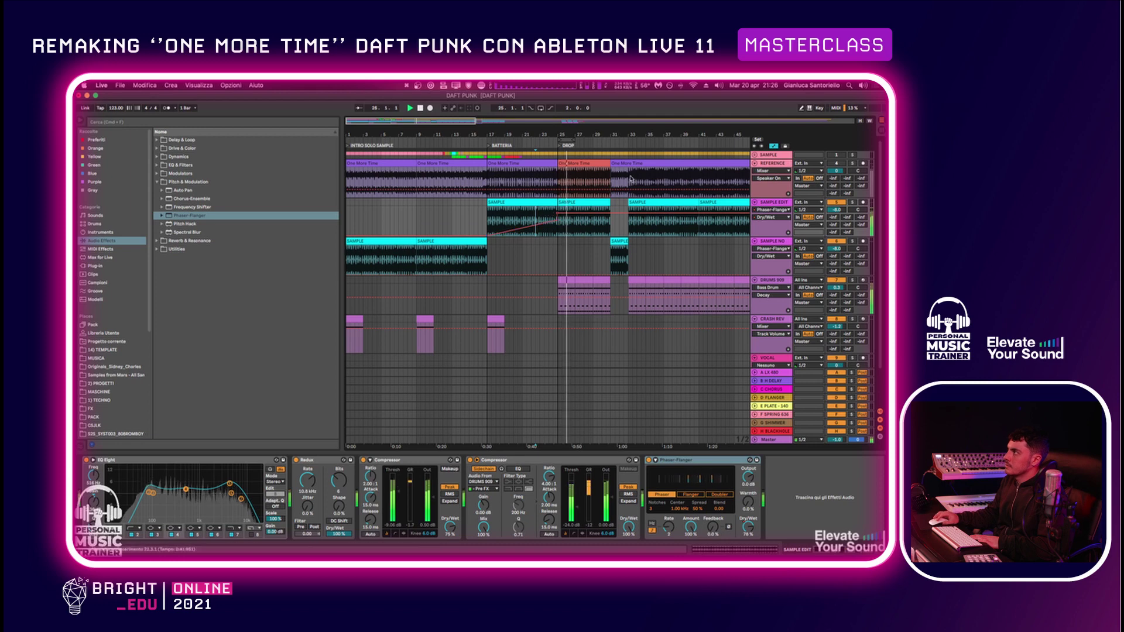
pyautogui.moveTo(629, 135); pyautogui.dragTo(630, 130)
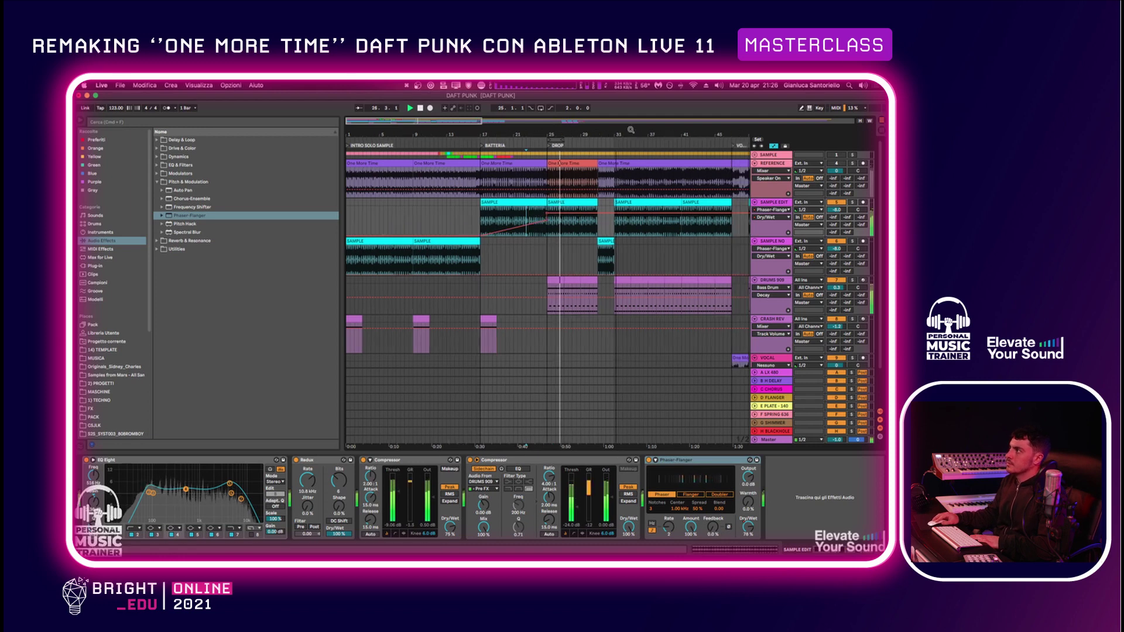
# Collapse the REFERENCE track and hide the automation lanes
pyautogui.click(755, 163)
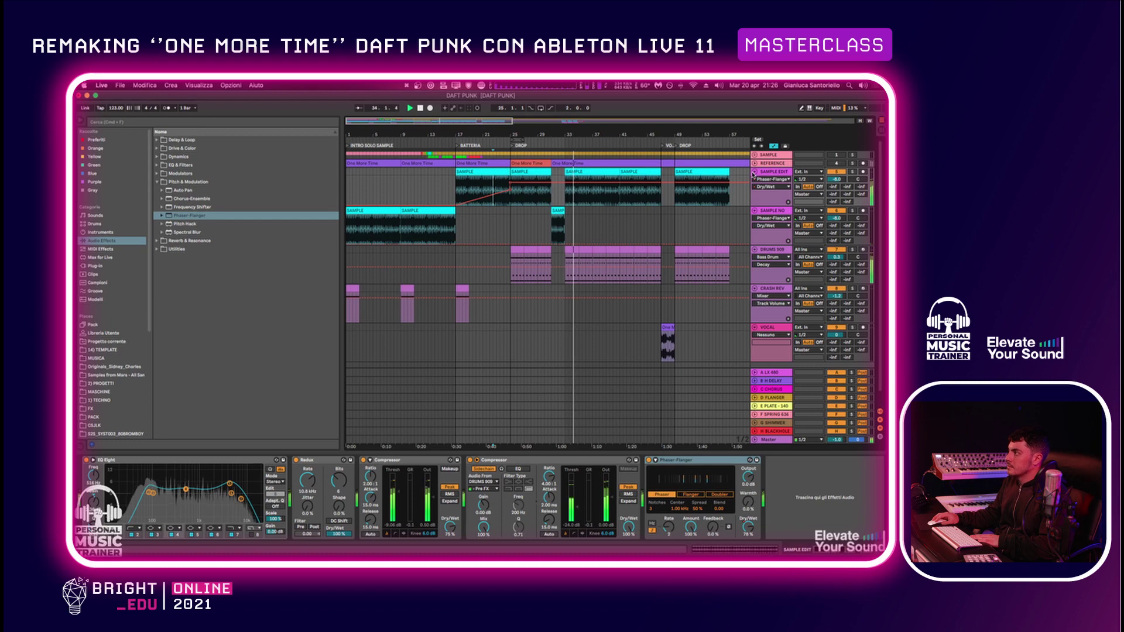
pyautogui.press('a')
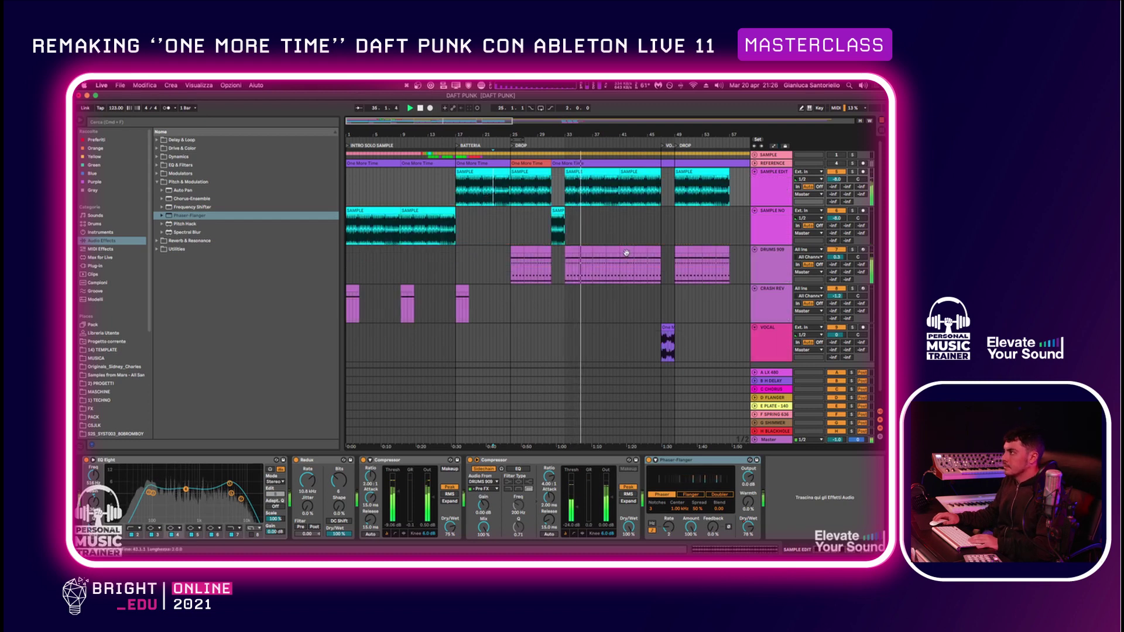